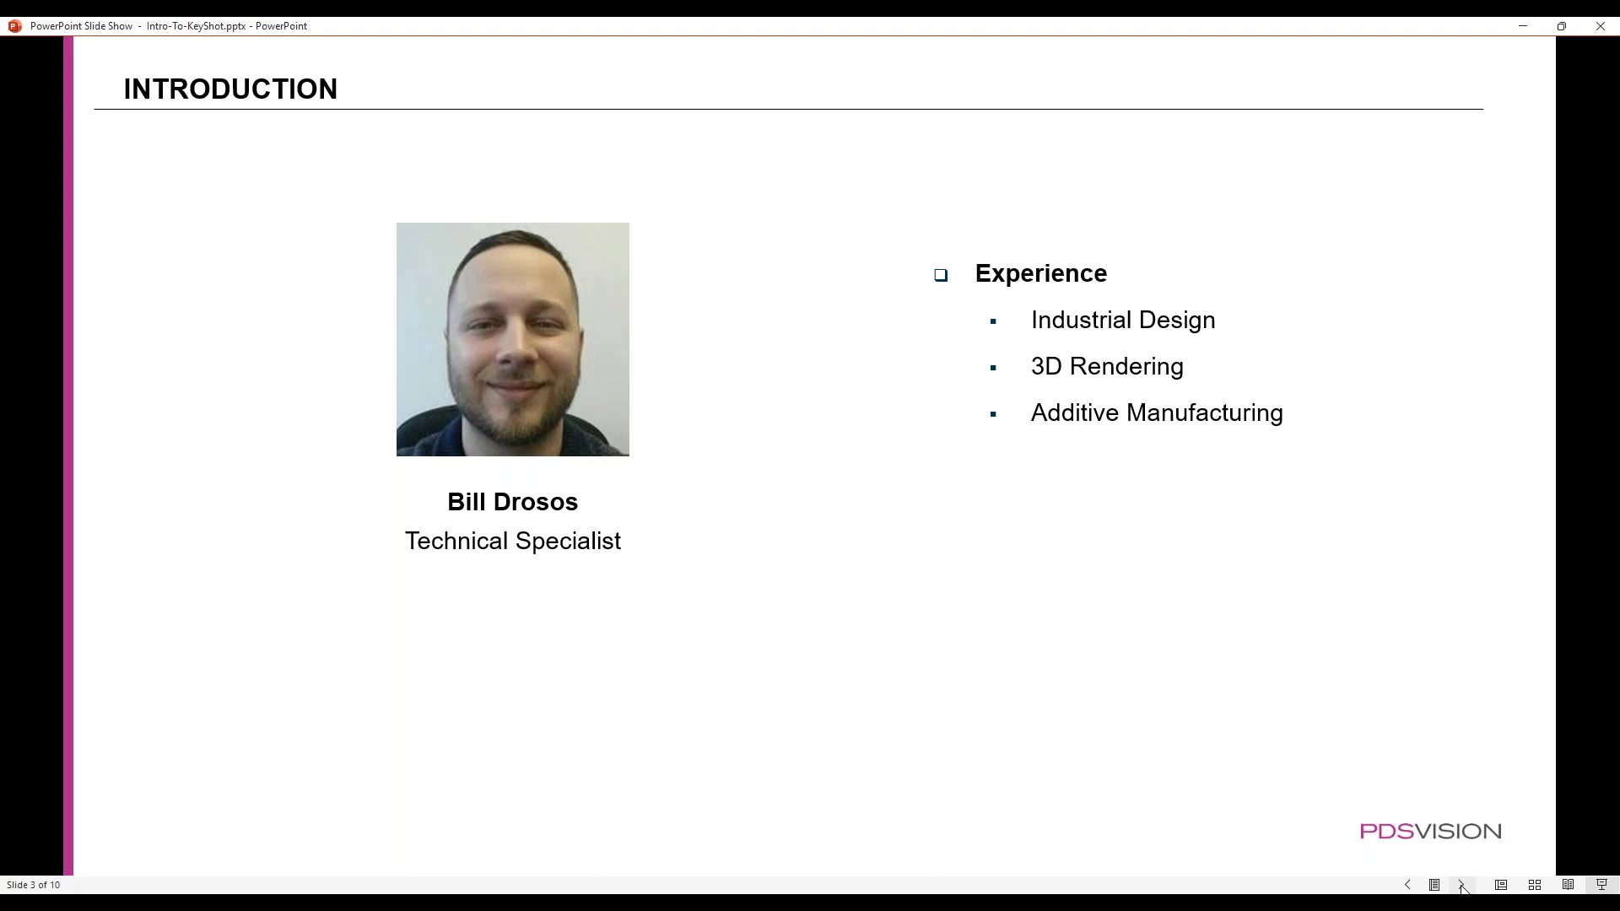
pyautogui.click(1462, 885)
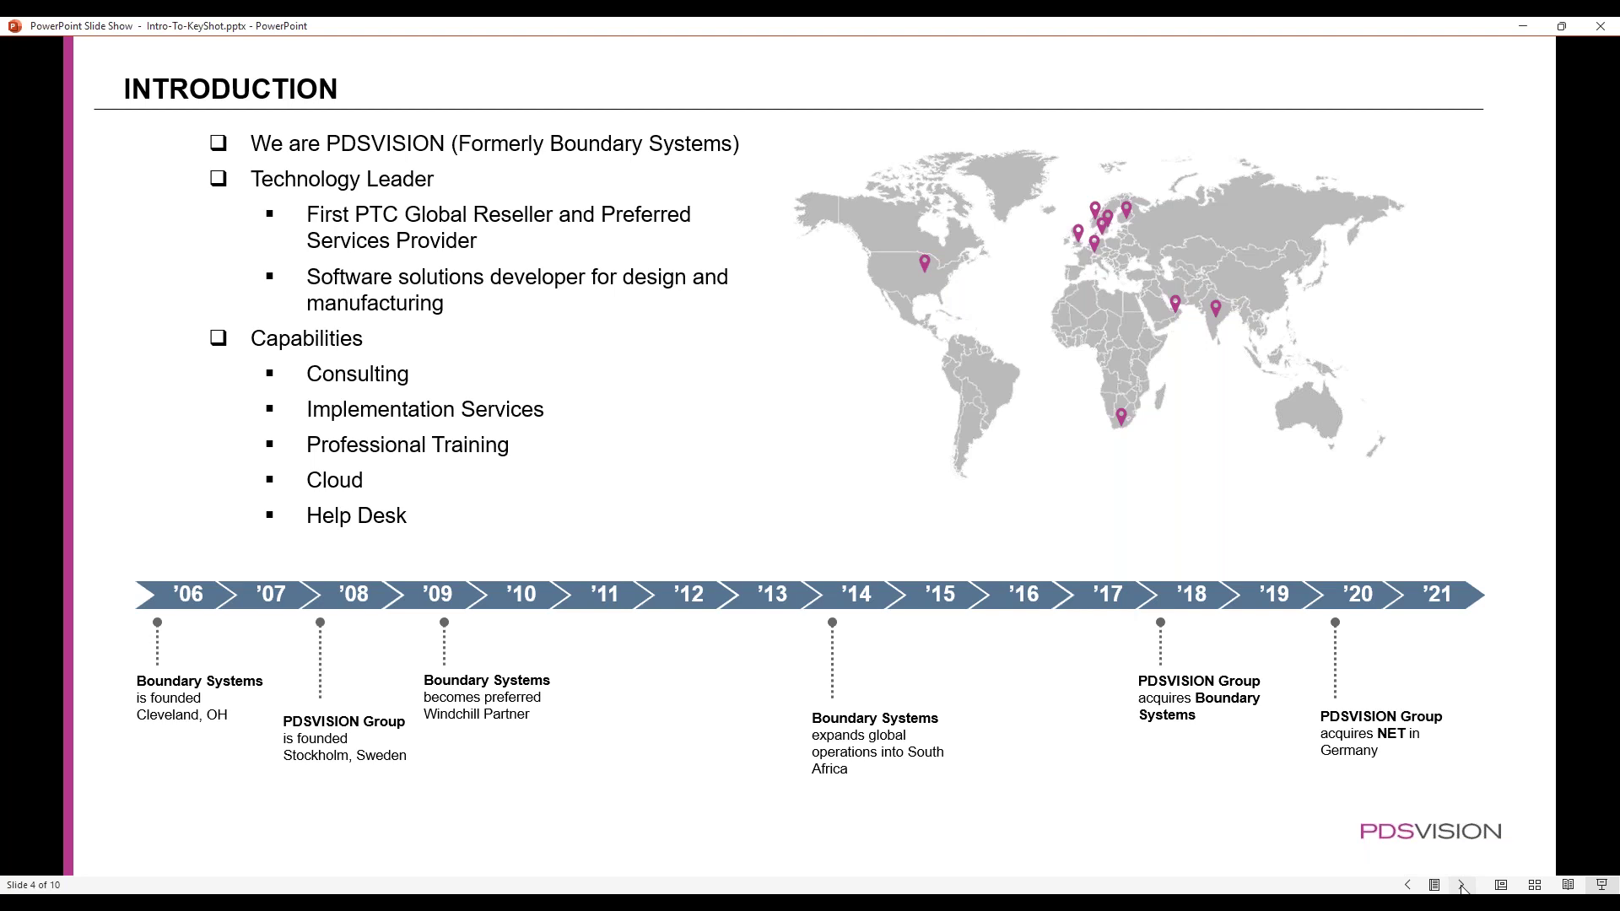
pyautogui.click(1462, 885)
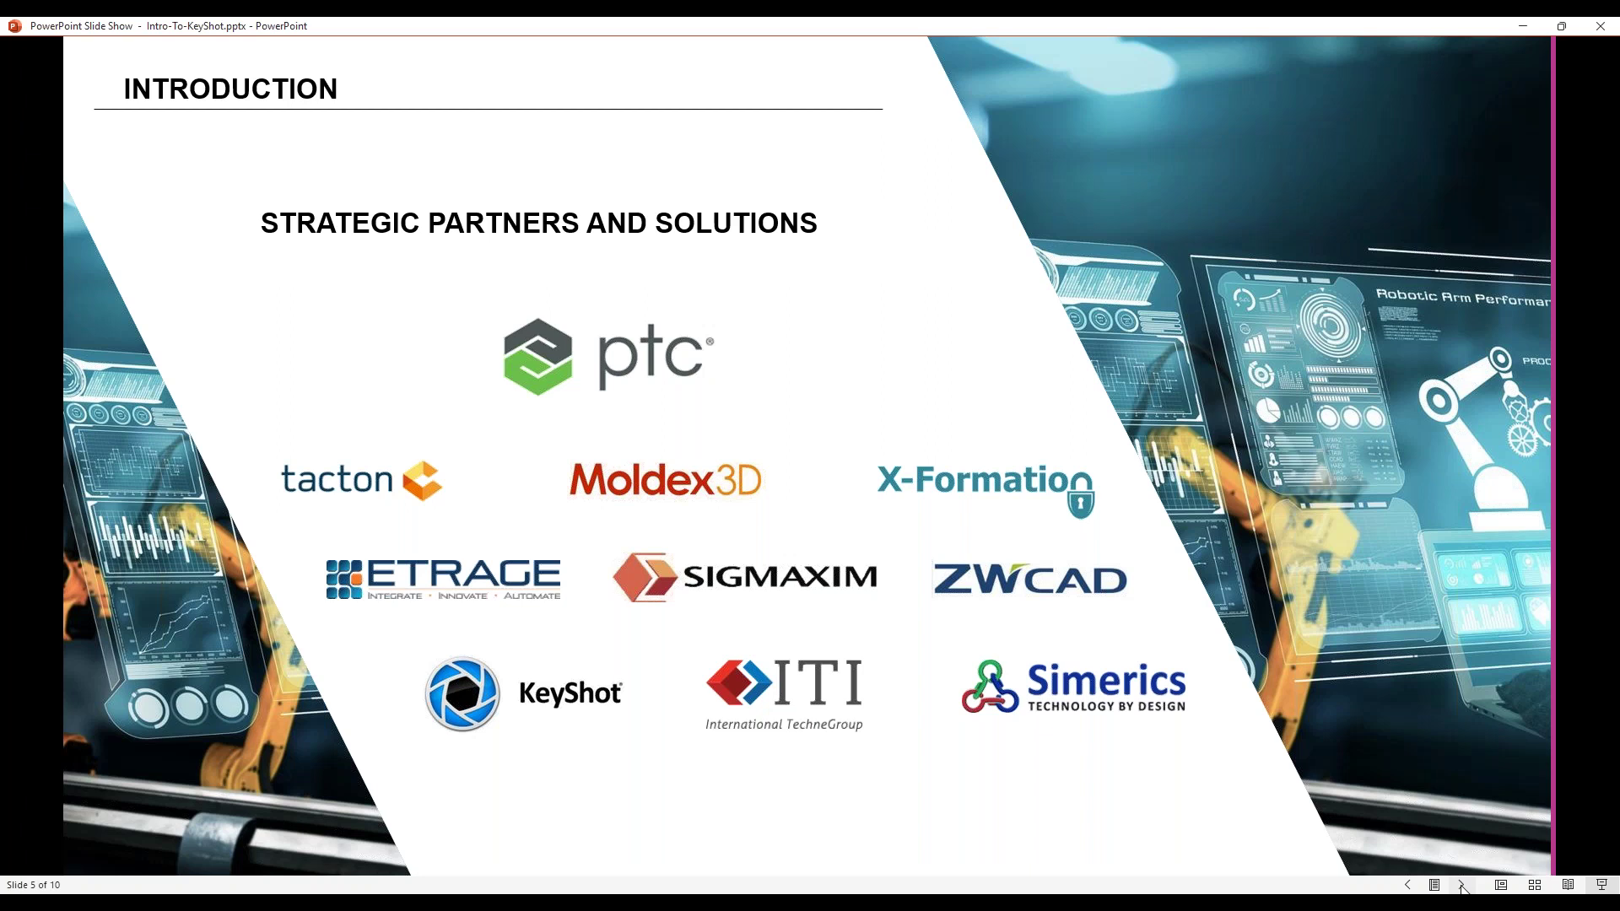
pyautogui.click(1462, 886)
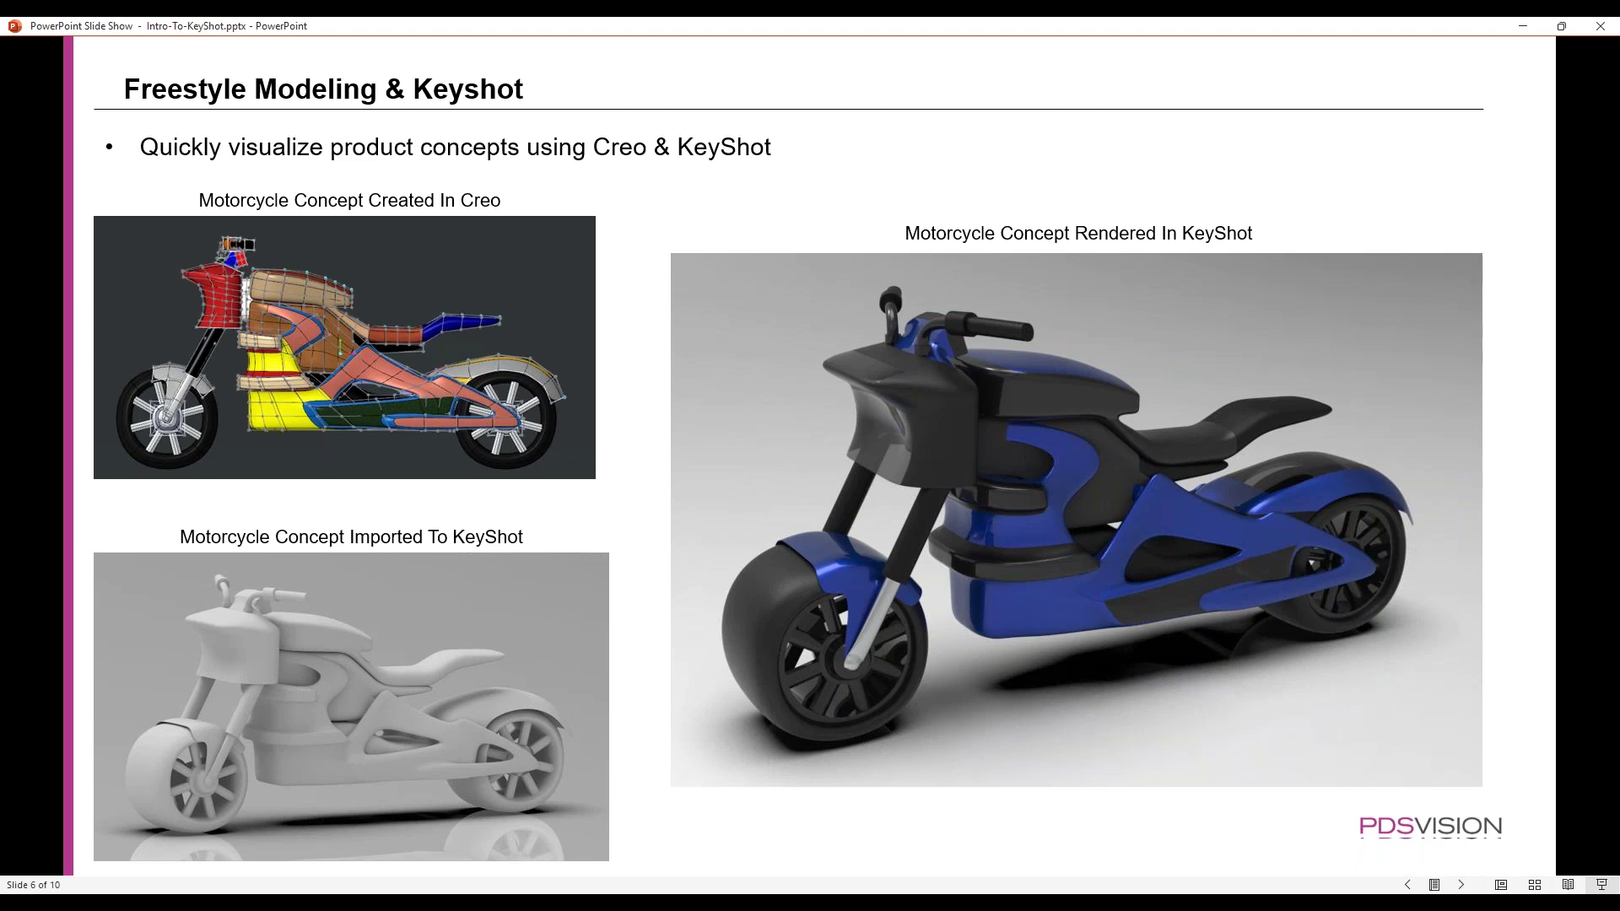
pyautogui.click(1461, 885)
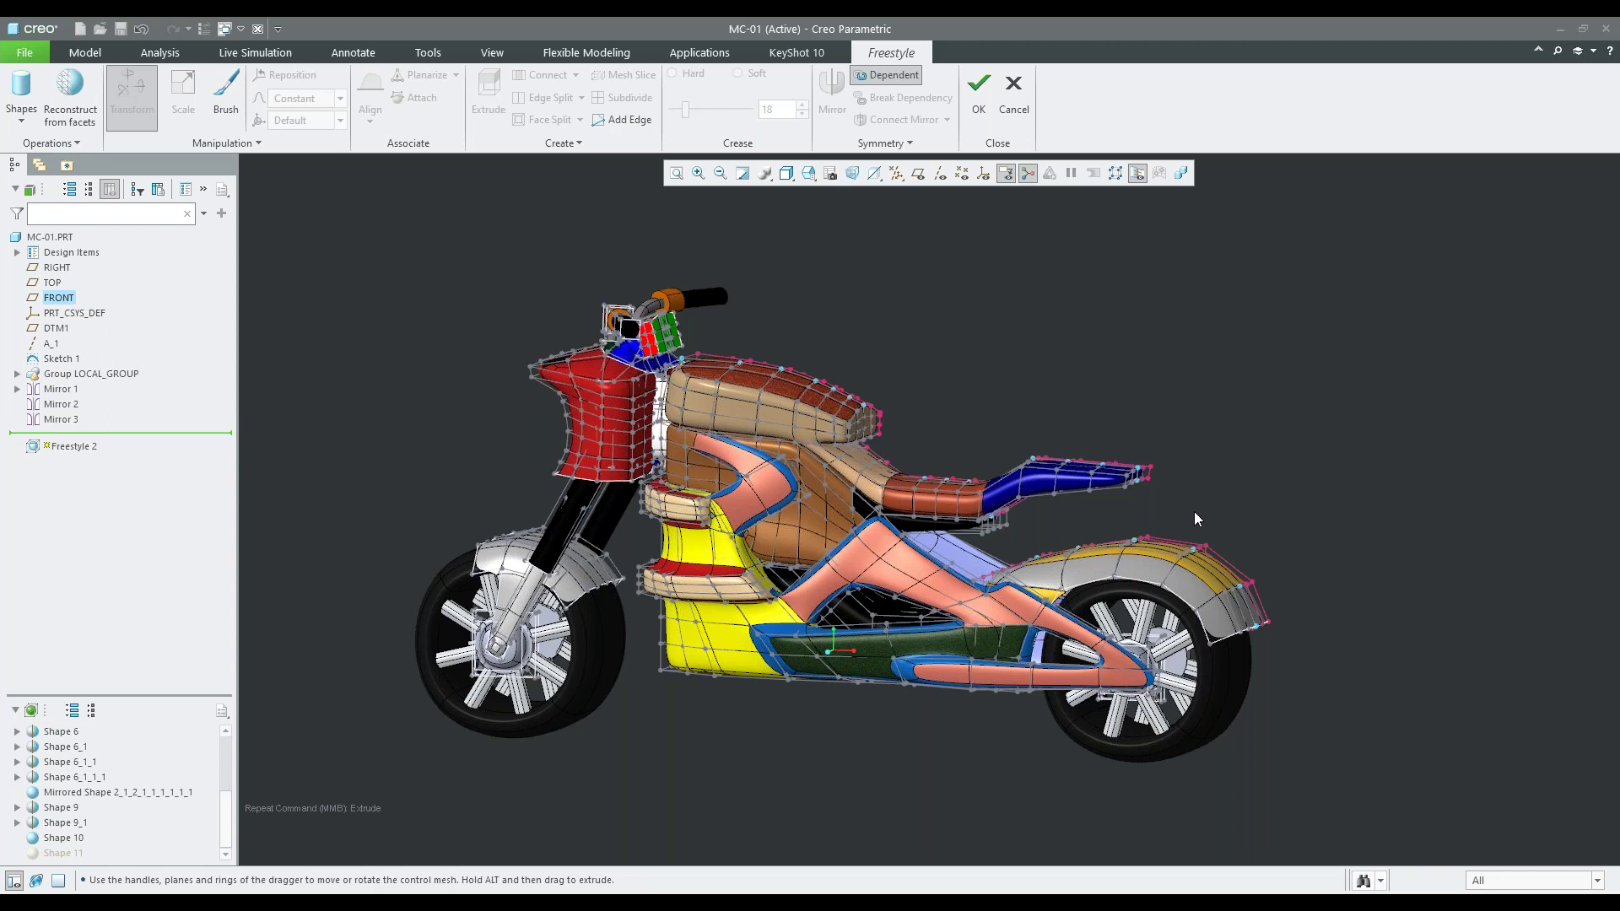
# Try to reshape the top of the fuel tank by box-selecting its upper control-mesh elements and moving them
pyautogui.moveTo(838, 369); pyautogui.dragTo(802, 369, button='middle')
pyautogui.scroll(2, 800, 369)
pyautogui.scroll(4, 800, 371)
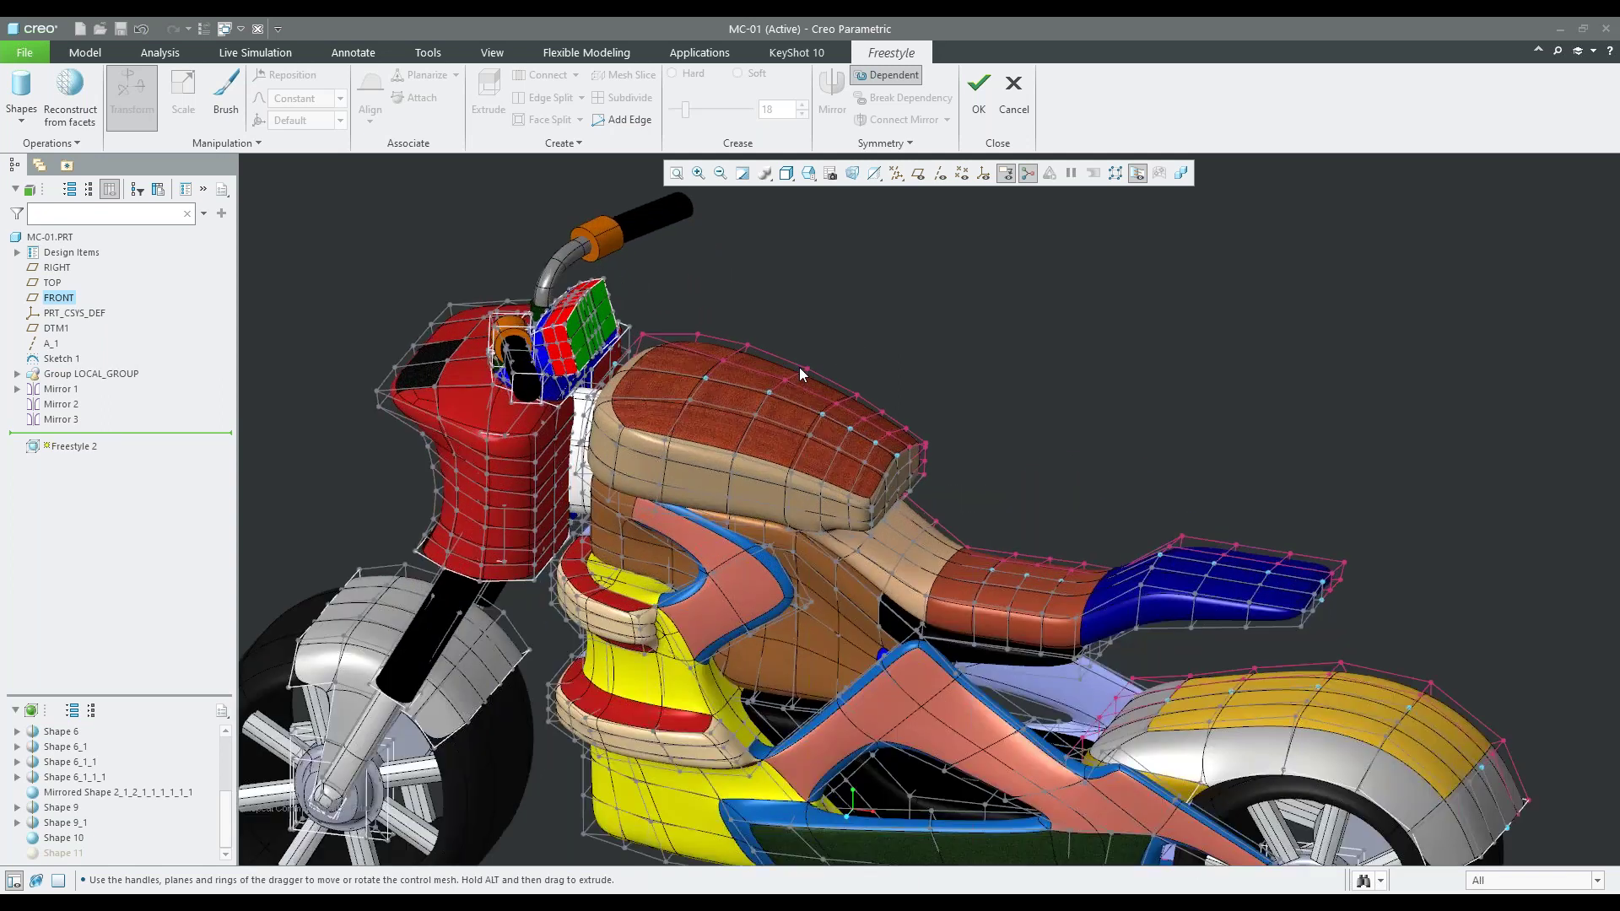
pyautogui.moveTo(824, 424); pyautogui.dragTo(819, 434, button='middle')
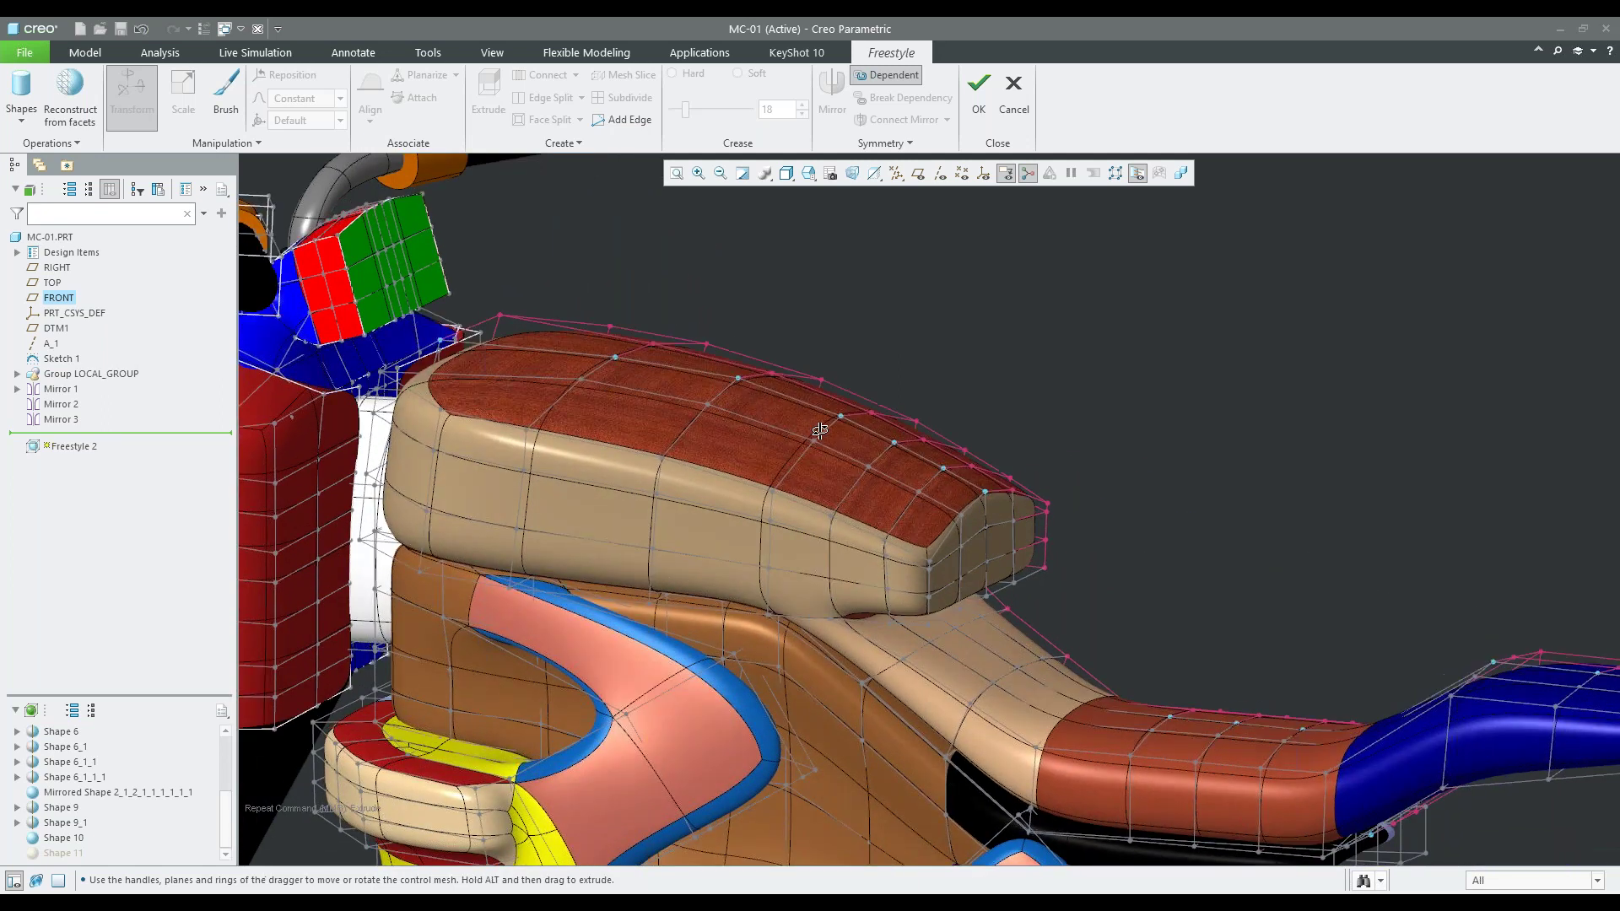
pyautogui.scroll(-2, 818, 434)
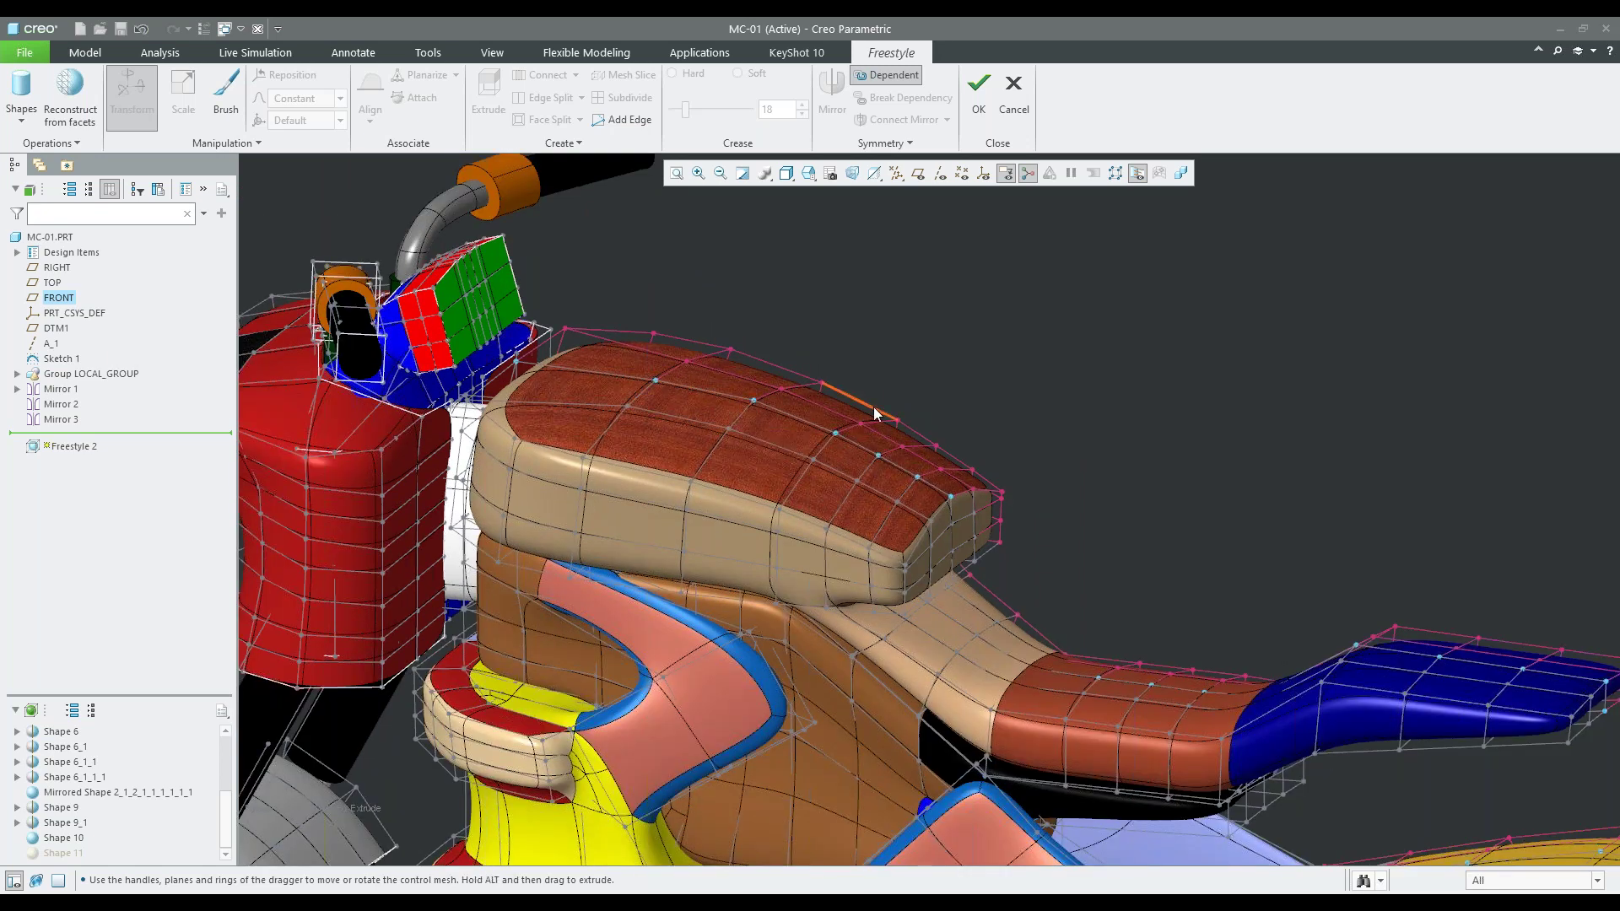
pyautogui.scroll(-3, 873, 406)
pyautogui.moveTo(873, 389)
pyautogui.mouseDown(button='middle')
pyautogui.moveTo(896, 373)
pyautogui.moveTo(900, 387)
pyautogui.mouseUp(button='middle')
pyautogui.scroll(1, 732, 407)
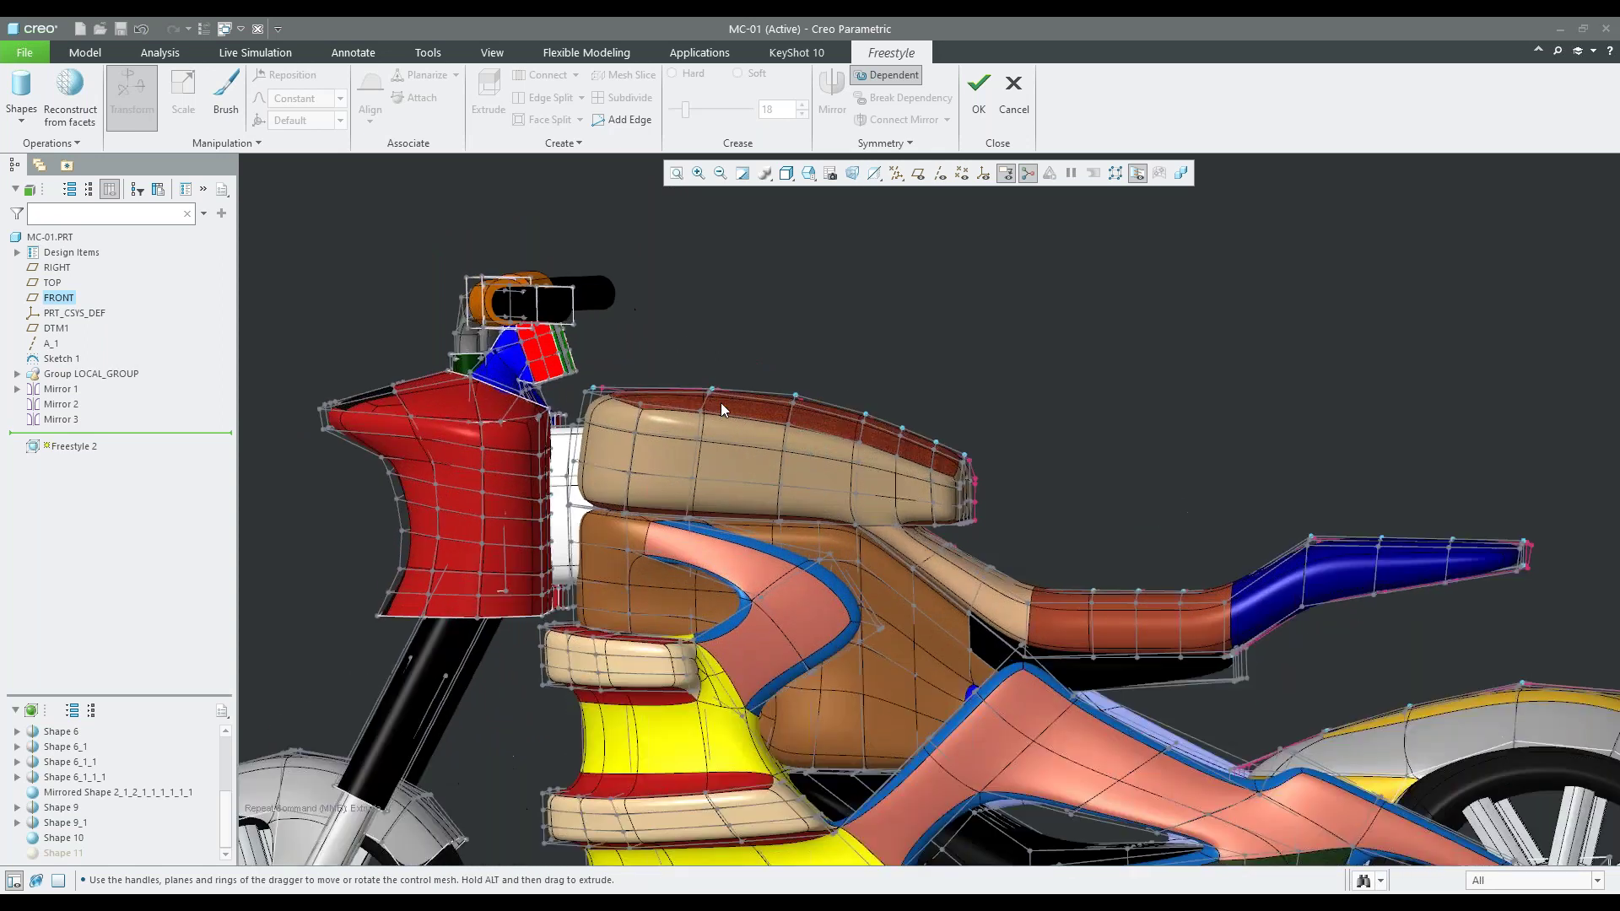
pyautogui.scroll(2, 720, 402)
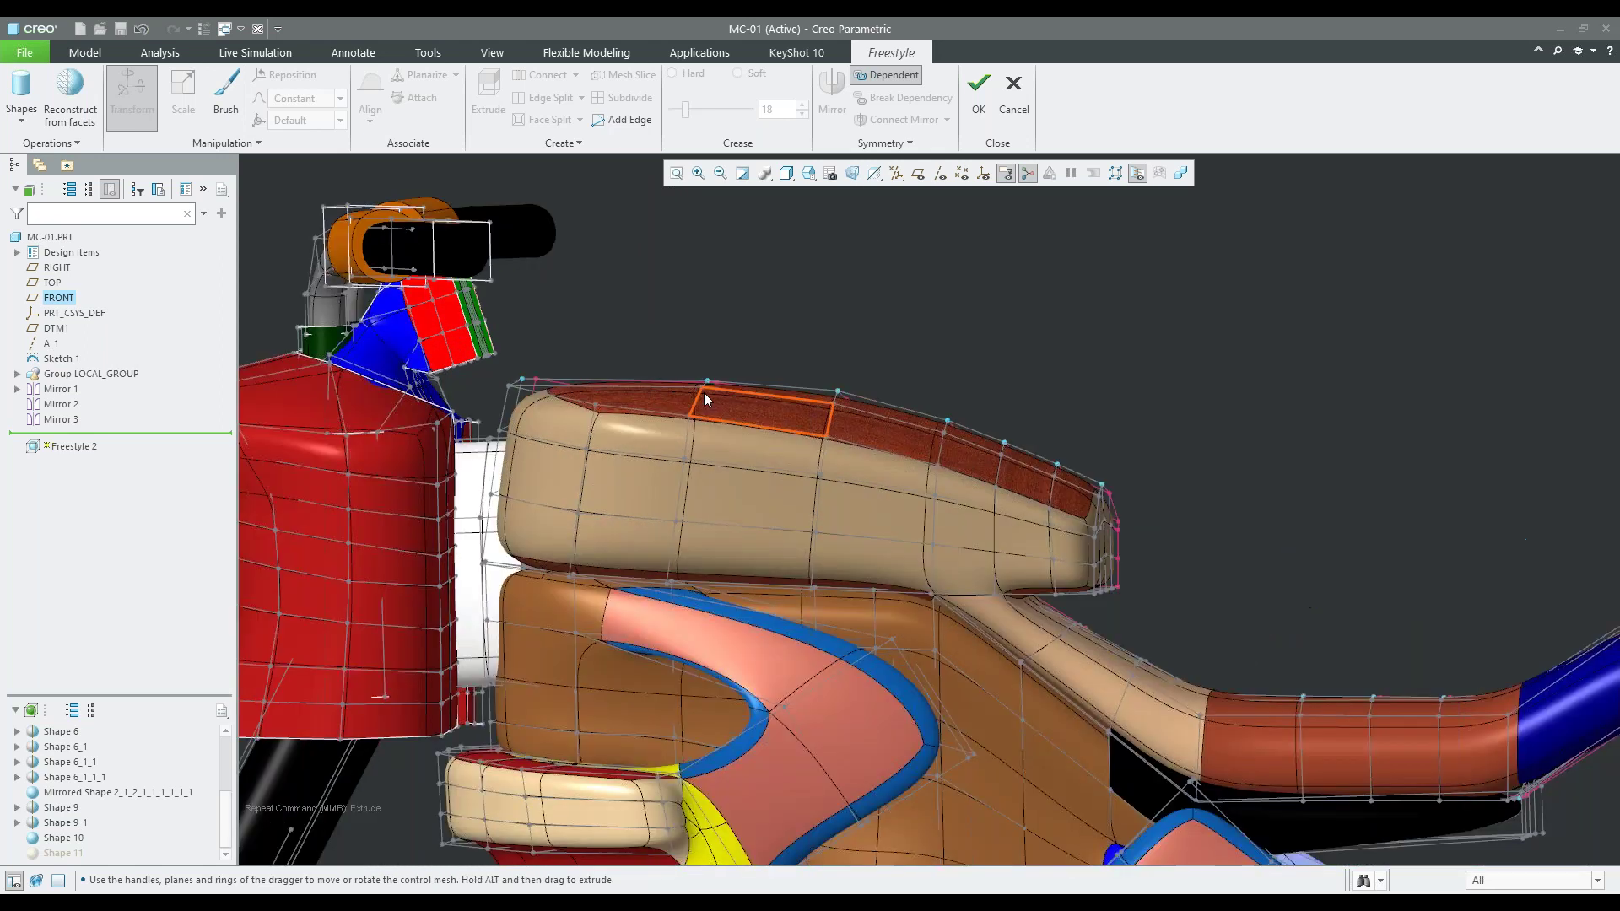
pyautogui.moveTo(663, 332); pyautogui.dragTo(877, 447)
pyautogui.moveTo(710, 310)
pyautogui.mouseDown()
pyautogui.moveTo(724, 279)
pyautogui.moveTo(731, 326)
pyautogui.mouseUp()
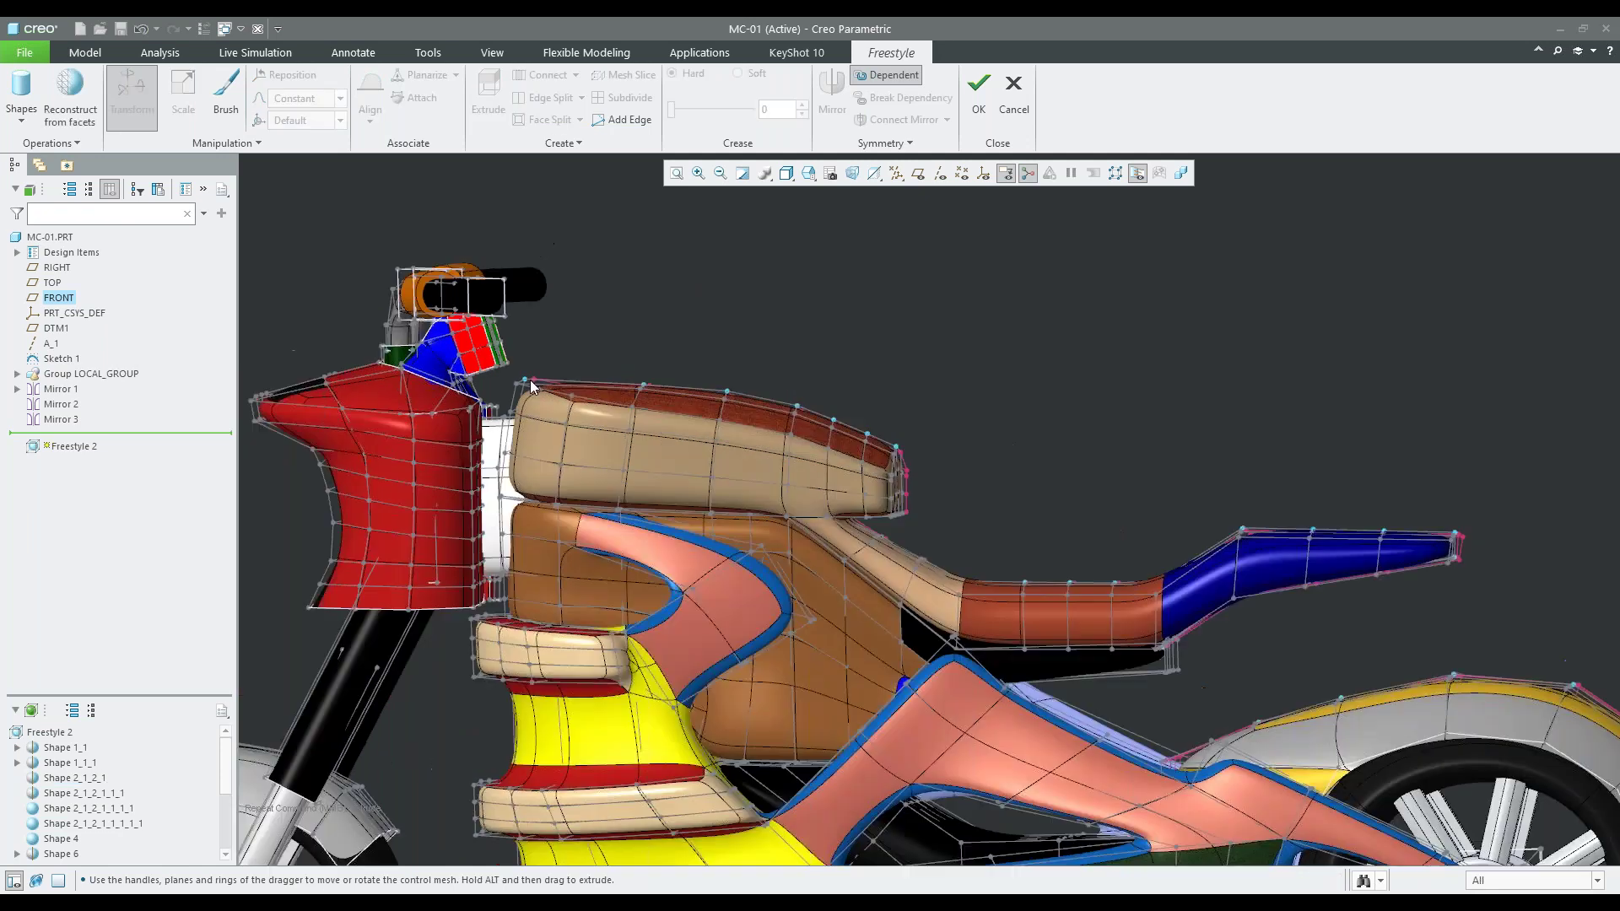
# Lengthen the seat by box-selecting the rear seat and blue tail section mesh and moving it rearward
pyautogui.scroll(3, 531, 388)
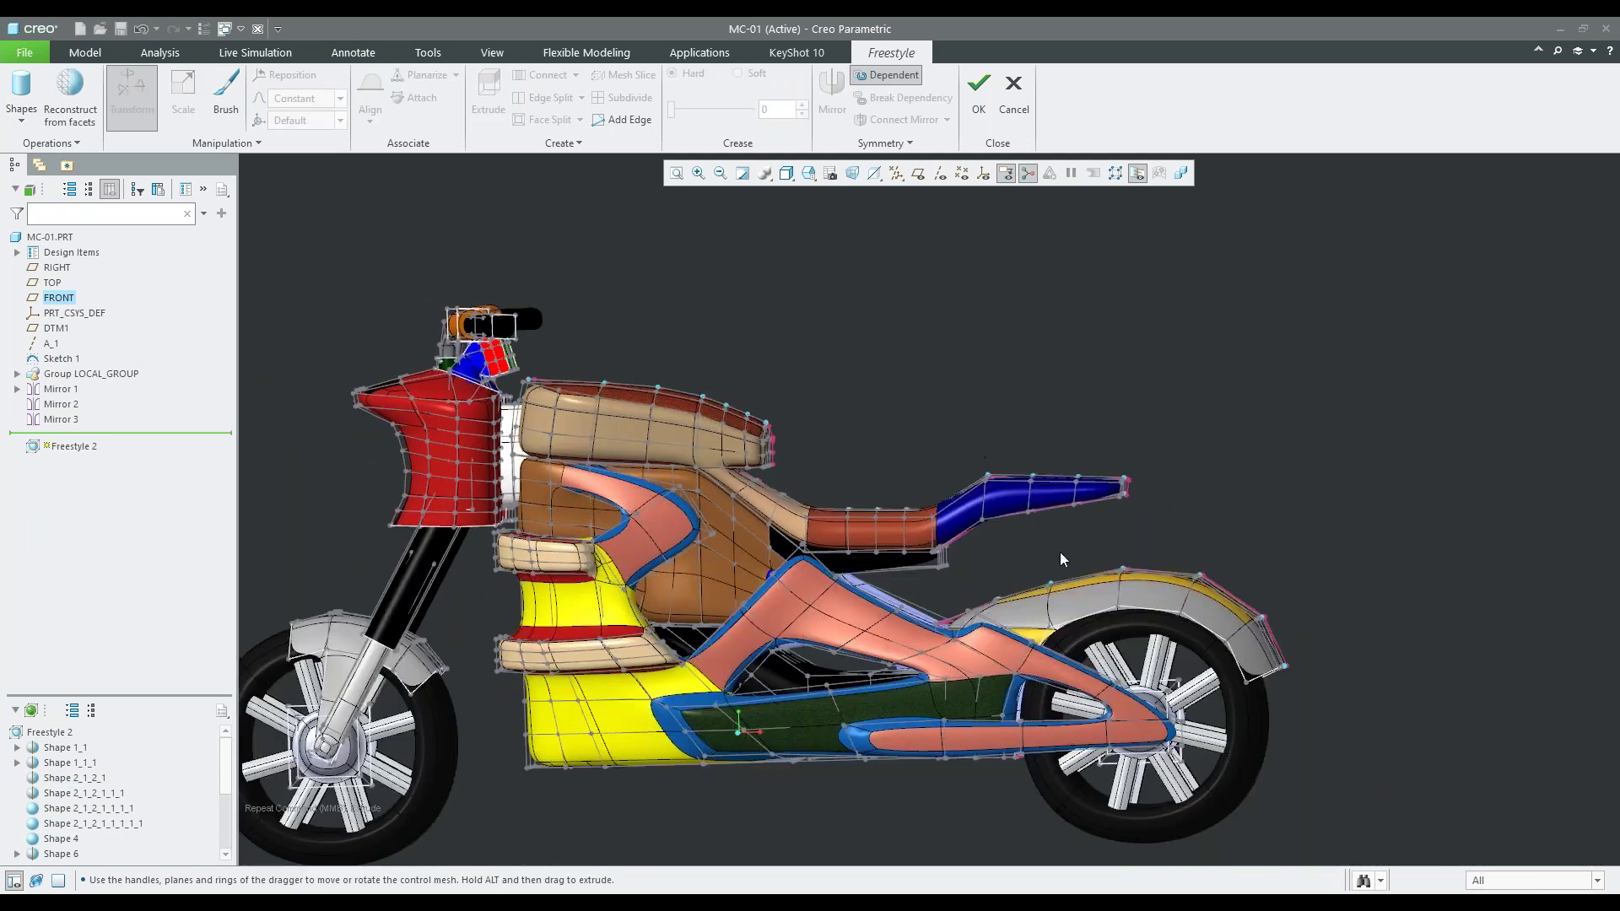
pyautogui.scroll(-2, 1004, 579)
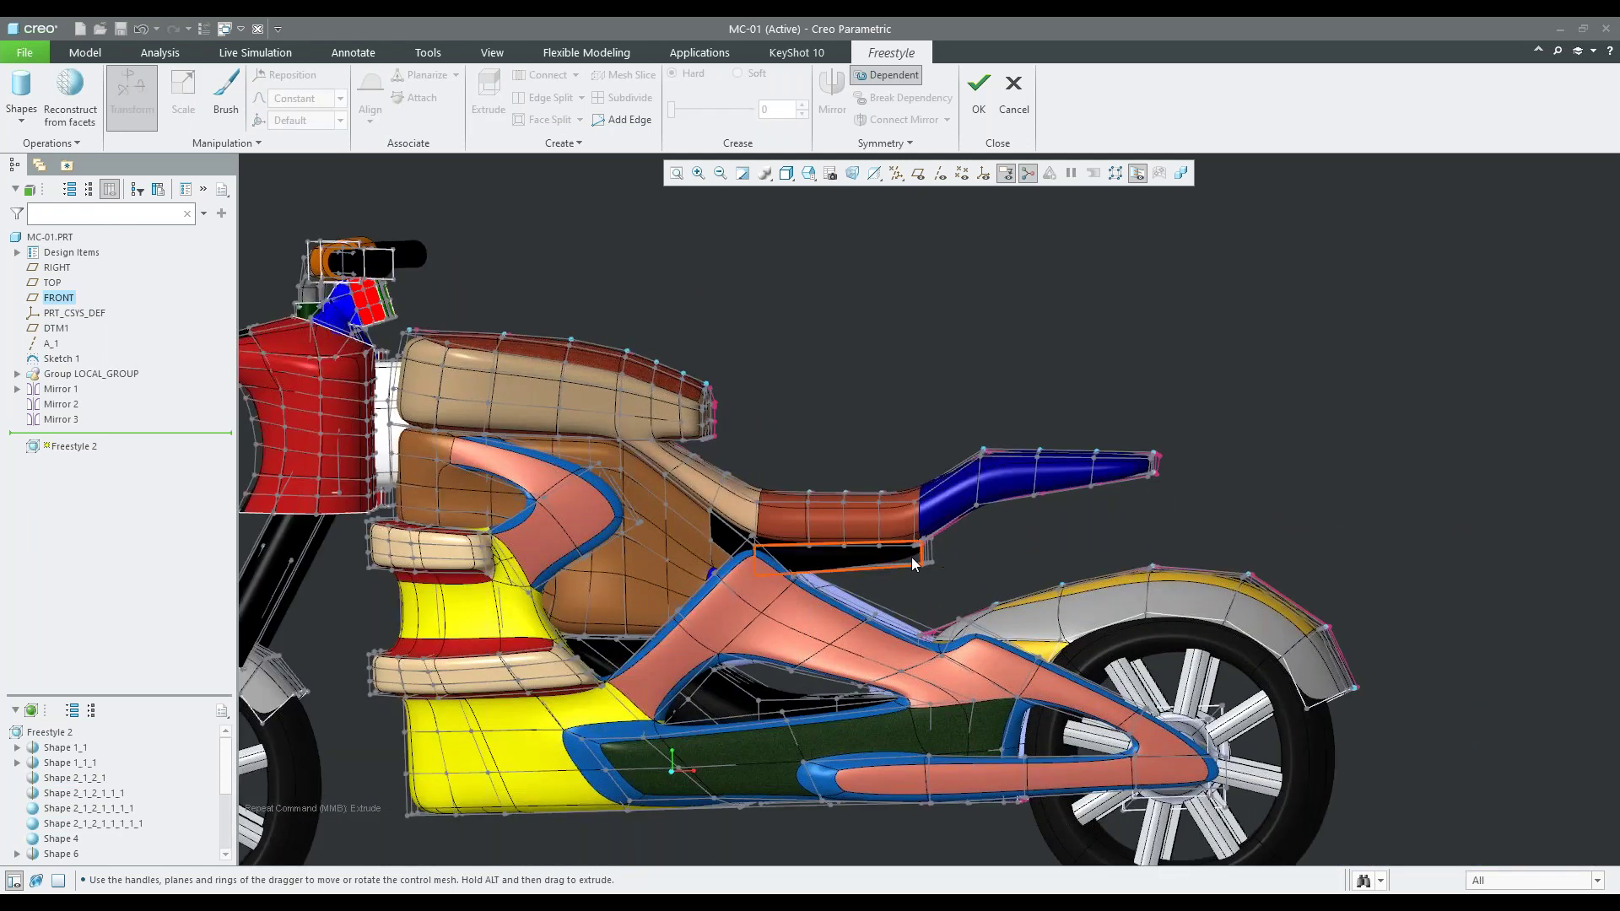
pyautogui.scroll(-2, 815, 520)
pyautogui.scroll(-2, 798, 519)
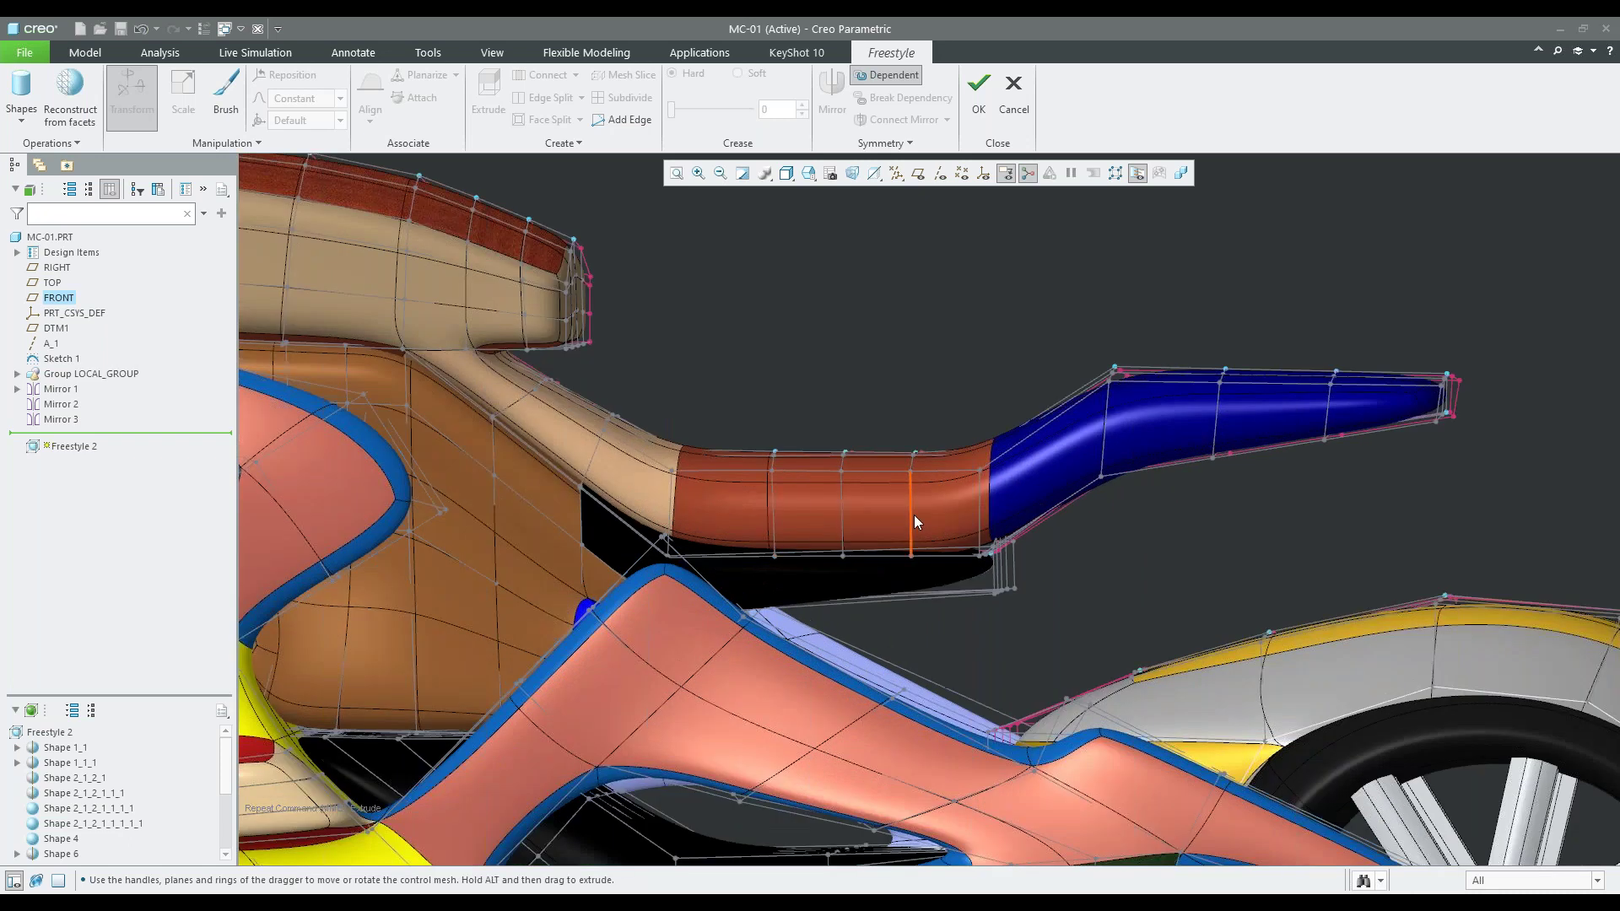
pyautogui.scroll(-1, 913, 513)
pyautogui.moveTo(890, 308); pyautogui.dragTo(1377, 559)
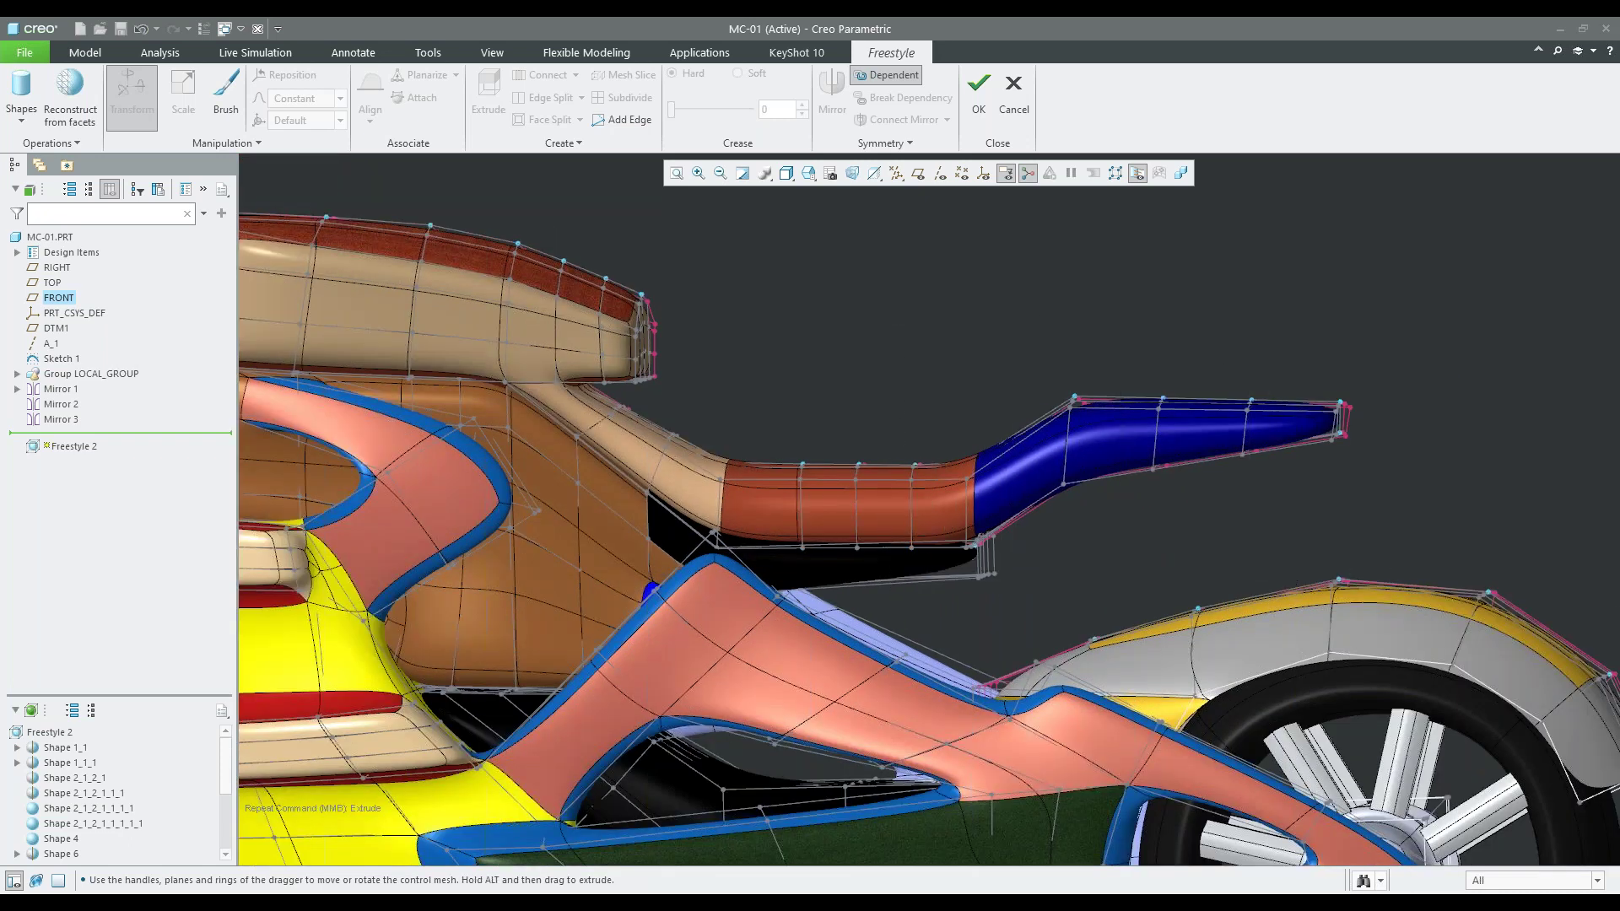
pyautogui.moveTo(1056, 522); pyautogui.dragTo(1170, 521)
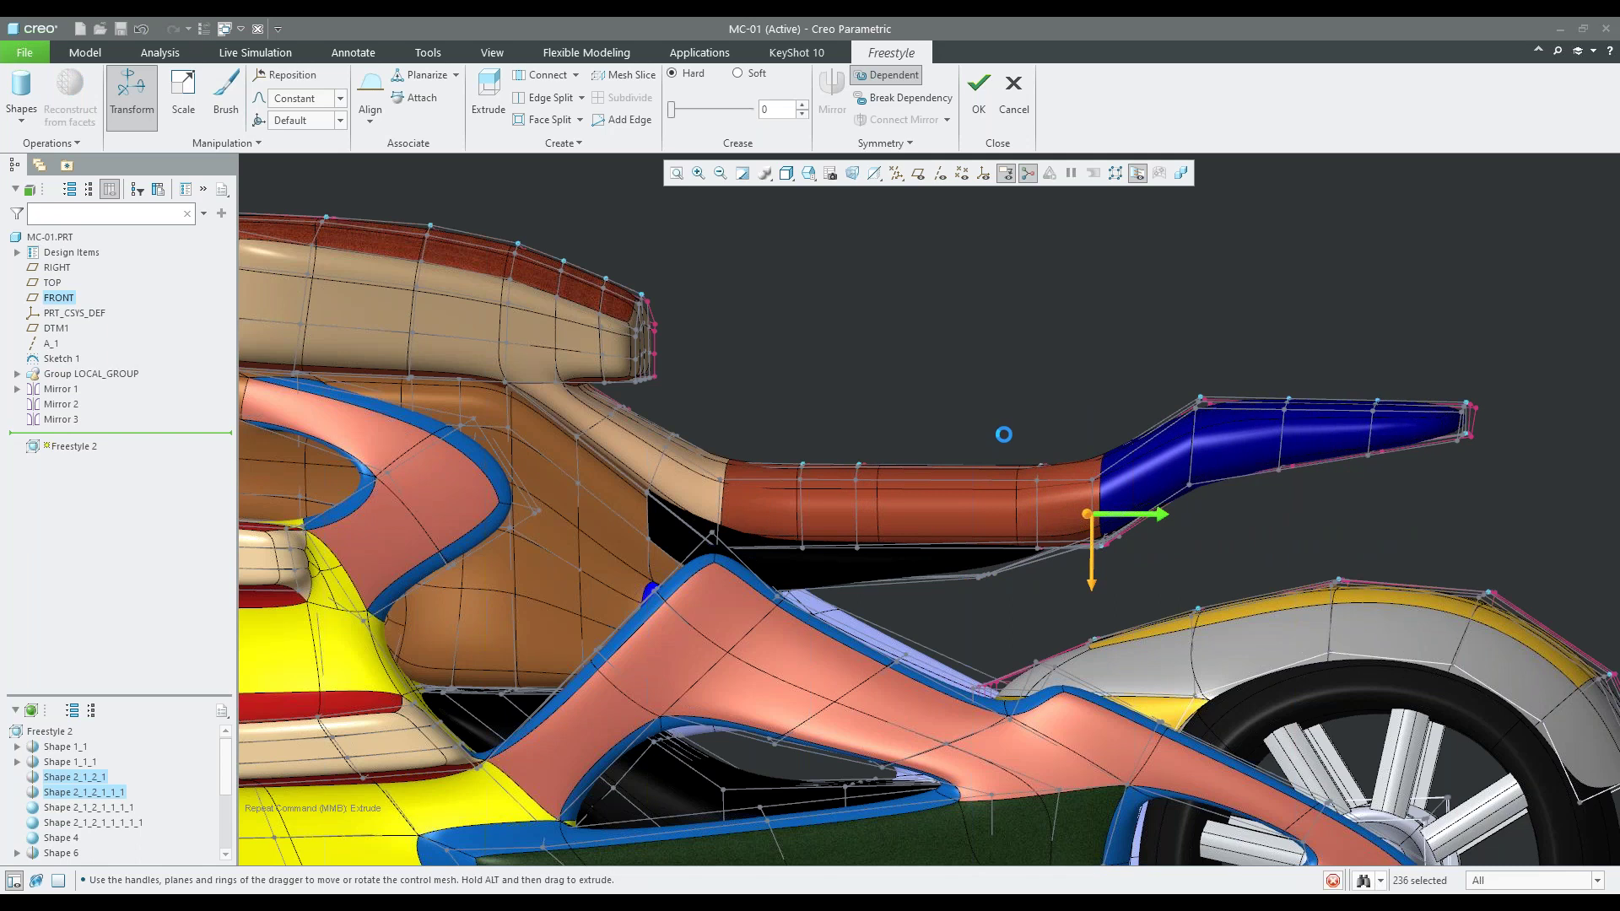
# Select the two mesh faces of the black handlebar grip on the near side and move them along the bar
pyautogui.scroll(5, 1003, 436)
pyautogui.moveTo(1002, 441); pyautogui.dragTo(974, 590, button='middle')
pyautogui.scroll(-3, 894, 615)
pyautogui.moveTo(859, 607)
pyautogui.mouseDown(button='middle')
pyautogui.moveTo(842, 604)
pyautogui.moveTo(854, 613)
pyautogui.mouseUp(button='middle')
pyautogui.scroll(3, 809, 609)
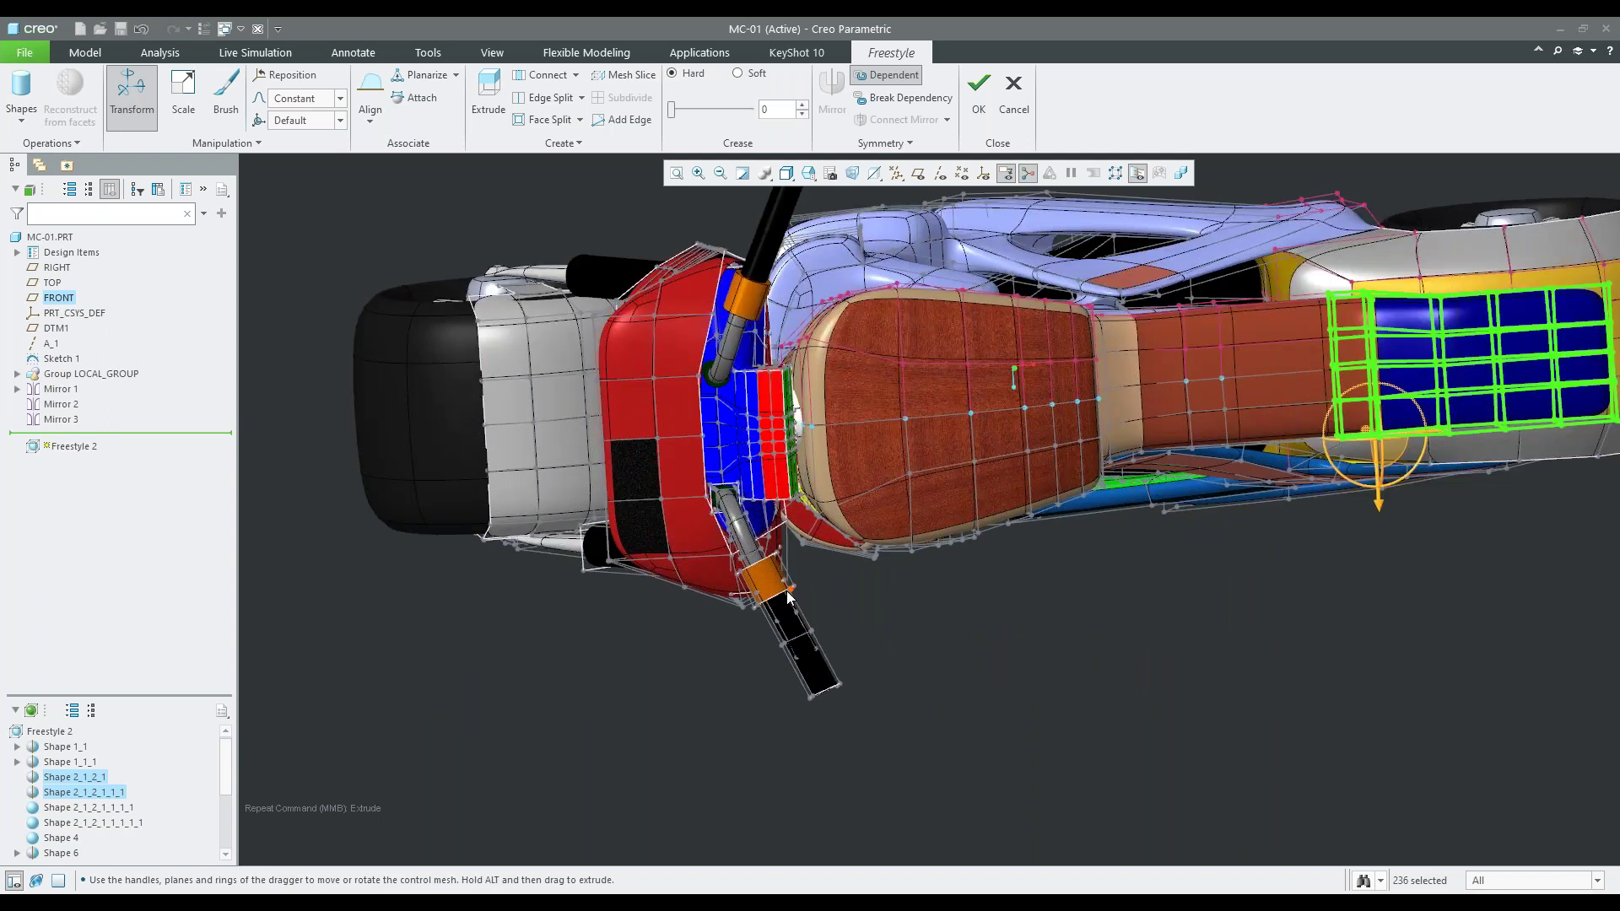
pyautogui.scroll(3, 786, 590)
pyautogui.scroll(-2, 787, 590)
pyautogui.scroll(4, 786, 591)
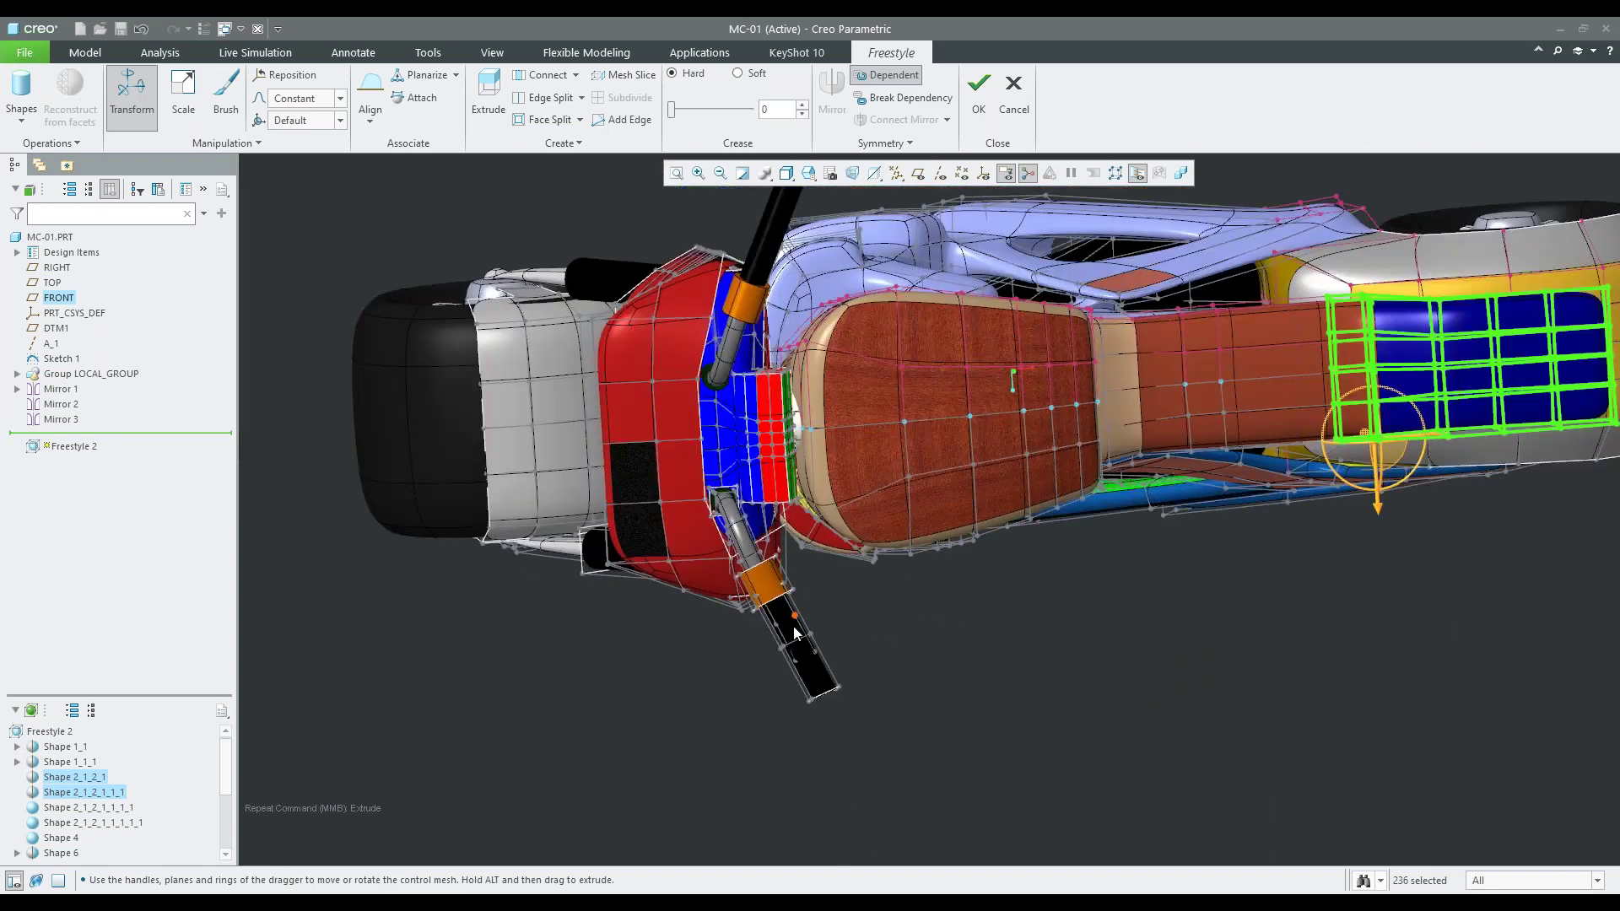
pyautogui.scroll(-3, 786, 617)
pyautogui.click(787, 628)
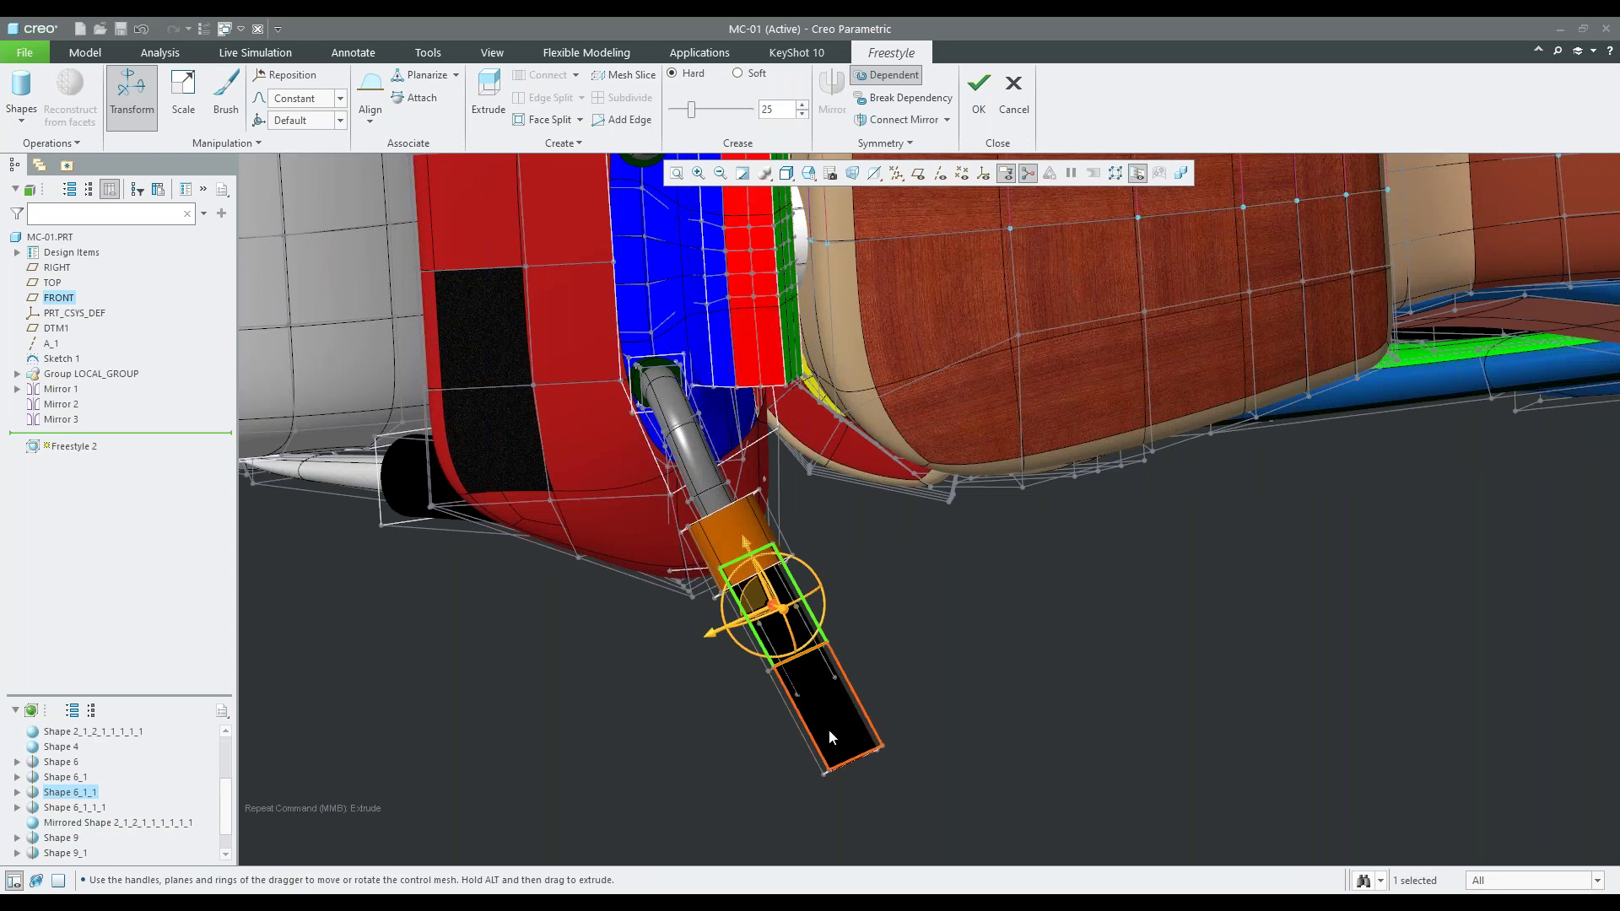
pyautogui.moveTo(753, 579); pyautogui.dragTo(806, 658, button='middle')
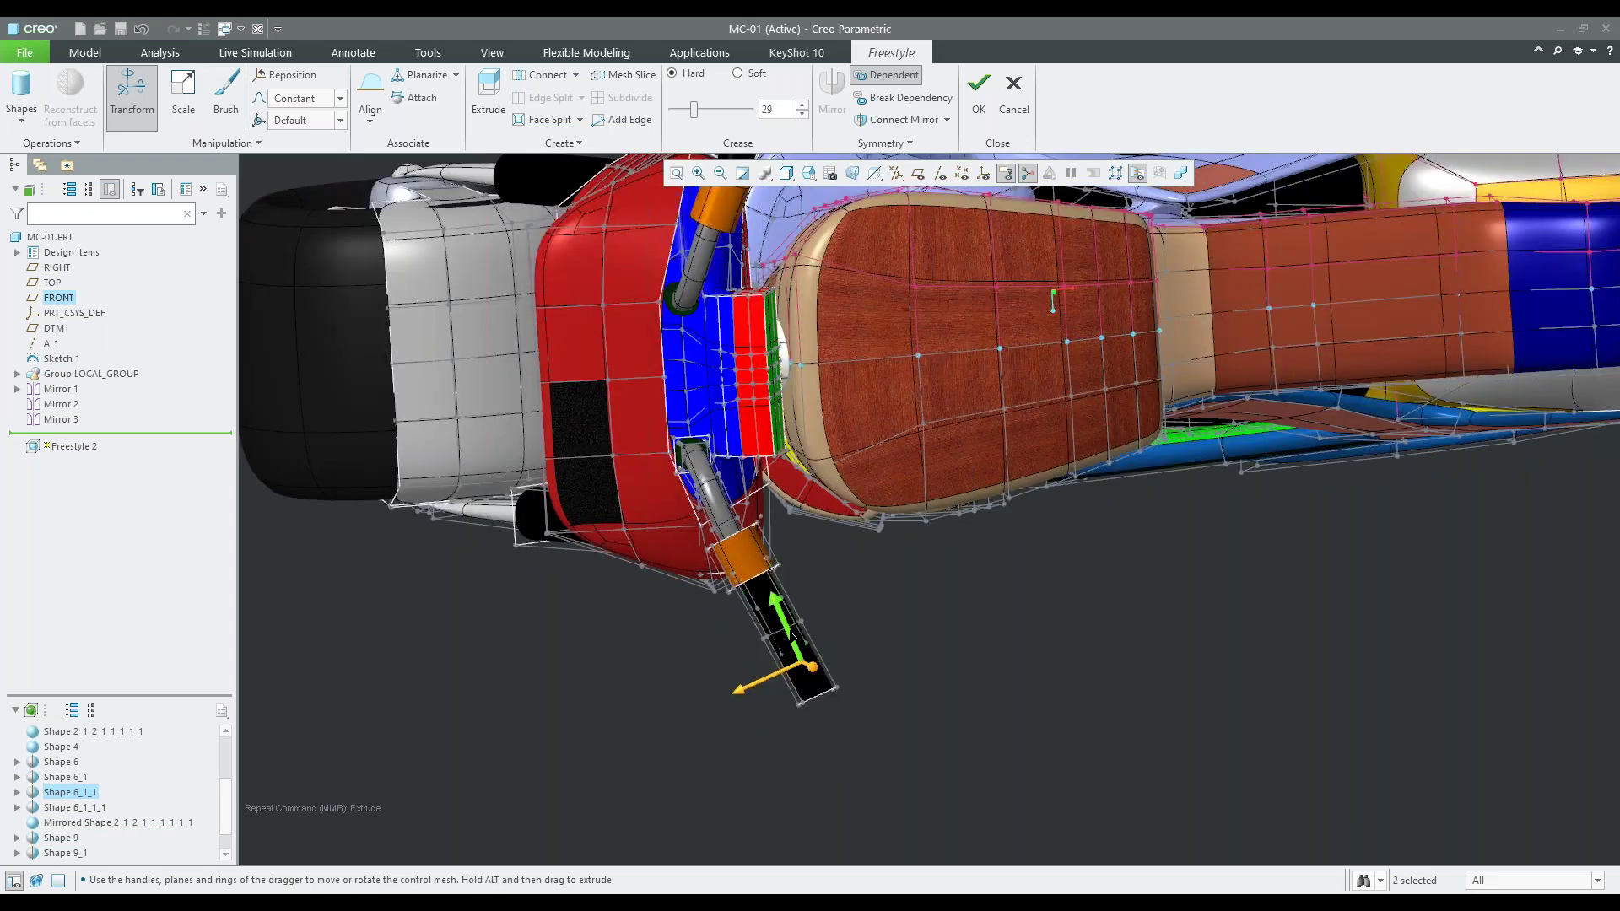
pyautogui.moveTo(806, 658); pyautogui.dragTo(793, 634)
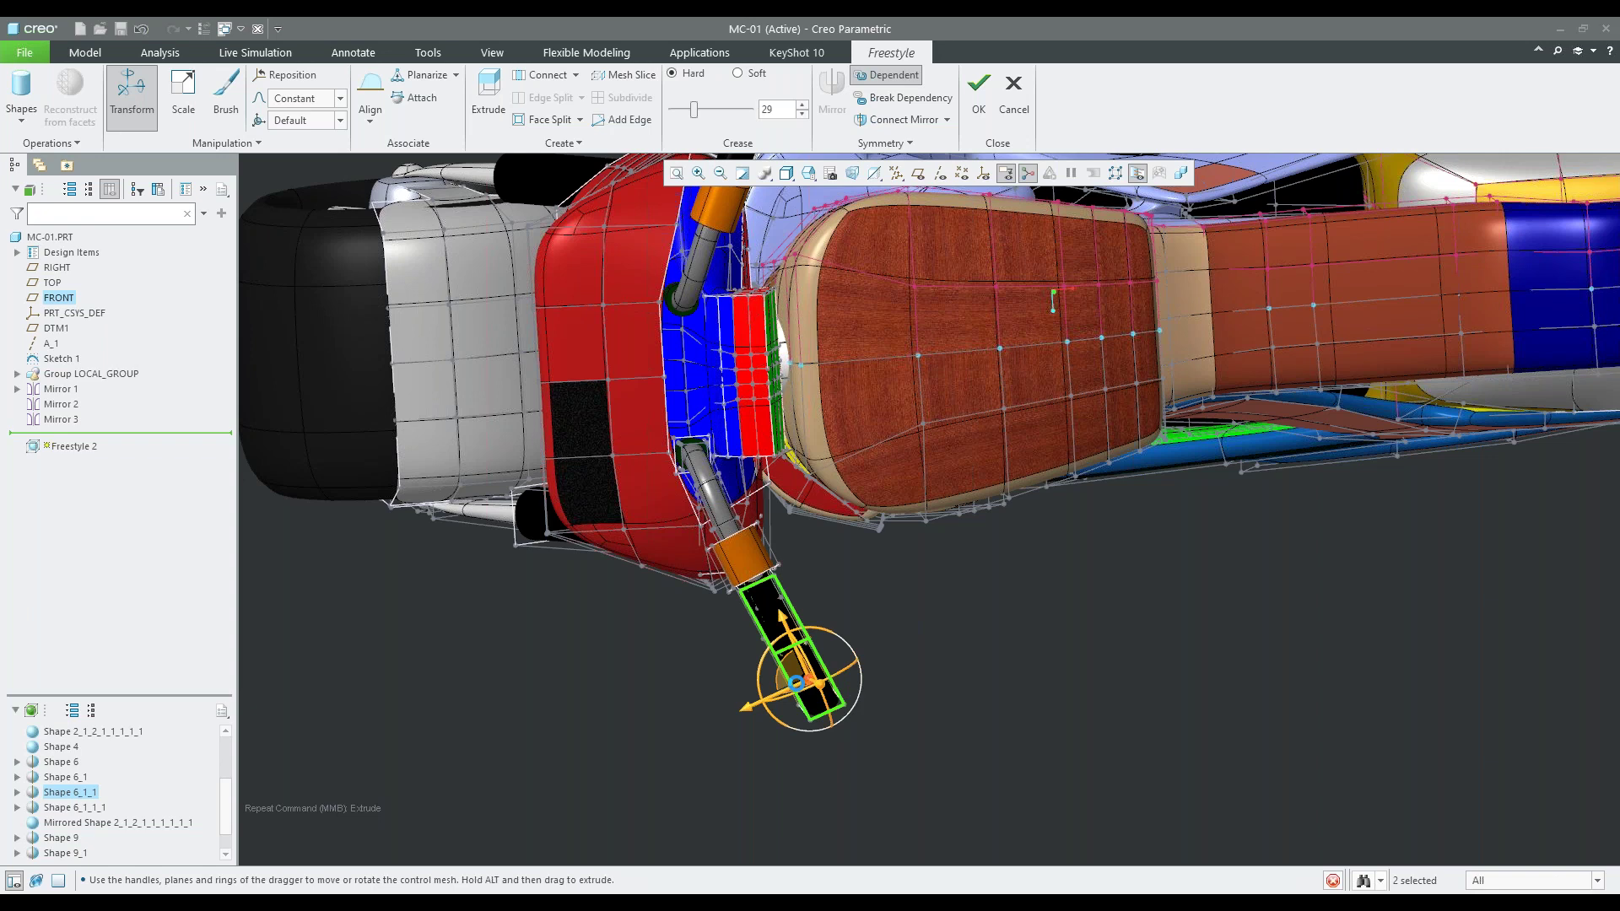
pyautogui.scroll(3, 791, 673)
pyautogui.moveTo(808, 698); pyautogui.dragTo(803, 616, button='middle')
pyautogui.click(803, 615)
# Add a closed cylinder primitive to the motorcycle's freestyle feature
pyautogui.scroll(4, 802, 616)
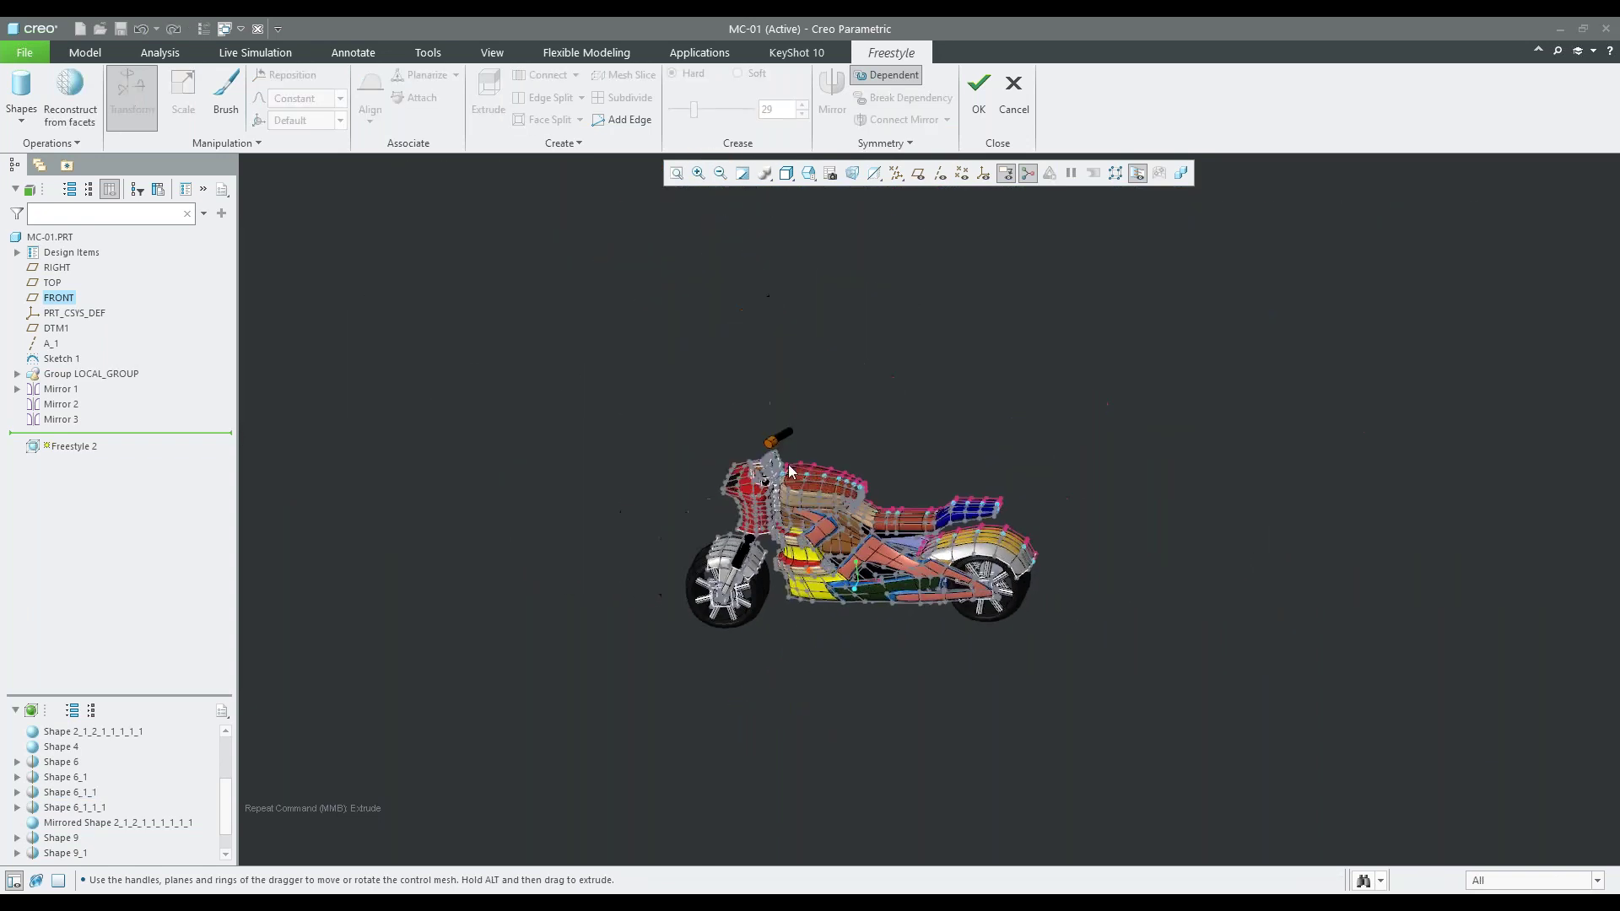
pyautogui.scroll(3, 822, 484)
pyautogui.moveTo(842, 513); pyautogui.dragTo(798, 506, button='middle')
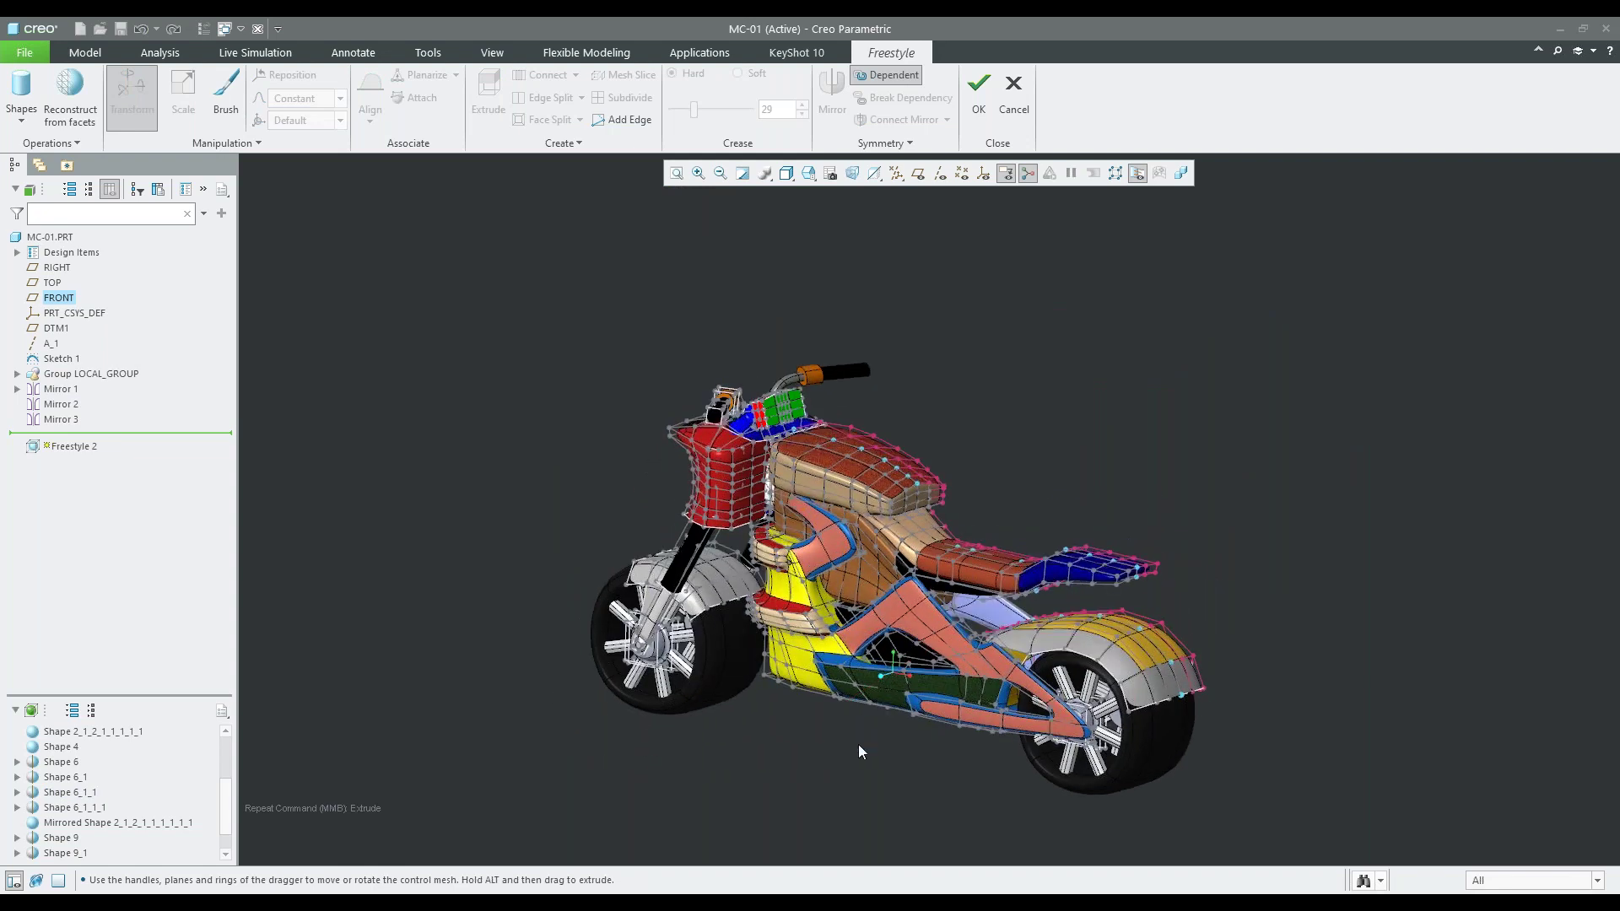
pyautogui.scroll(2, 858, 744)
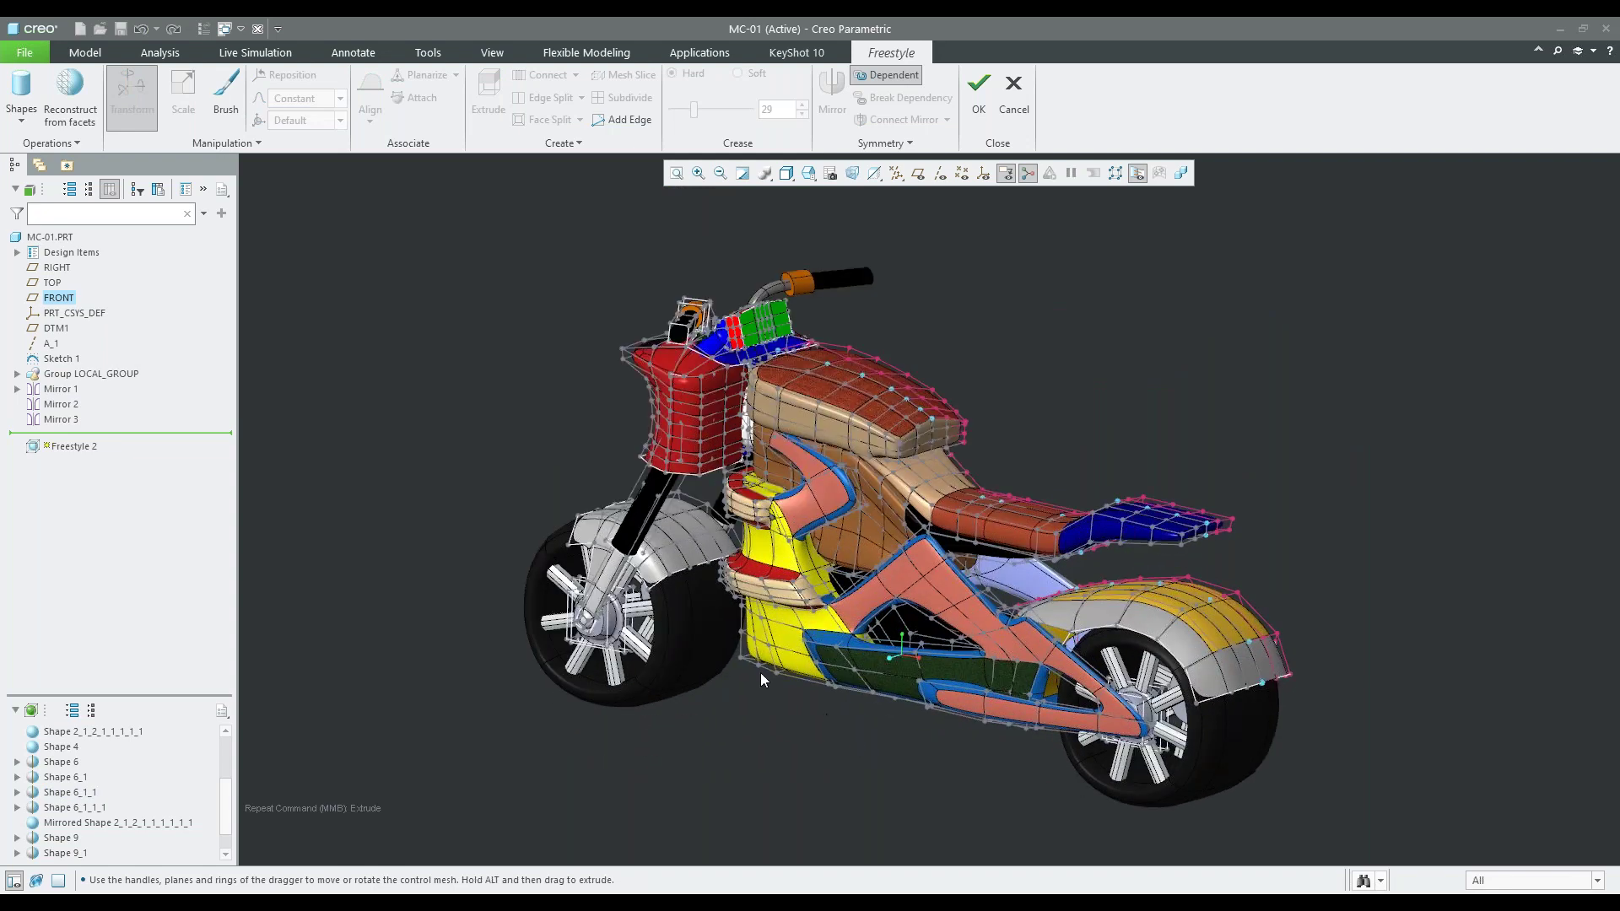
pyautogui.click(21, 123)
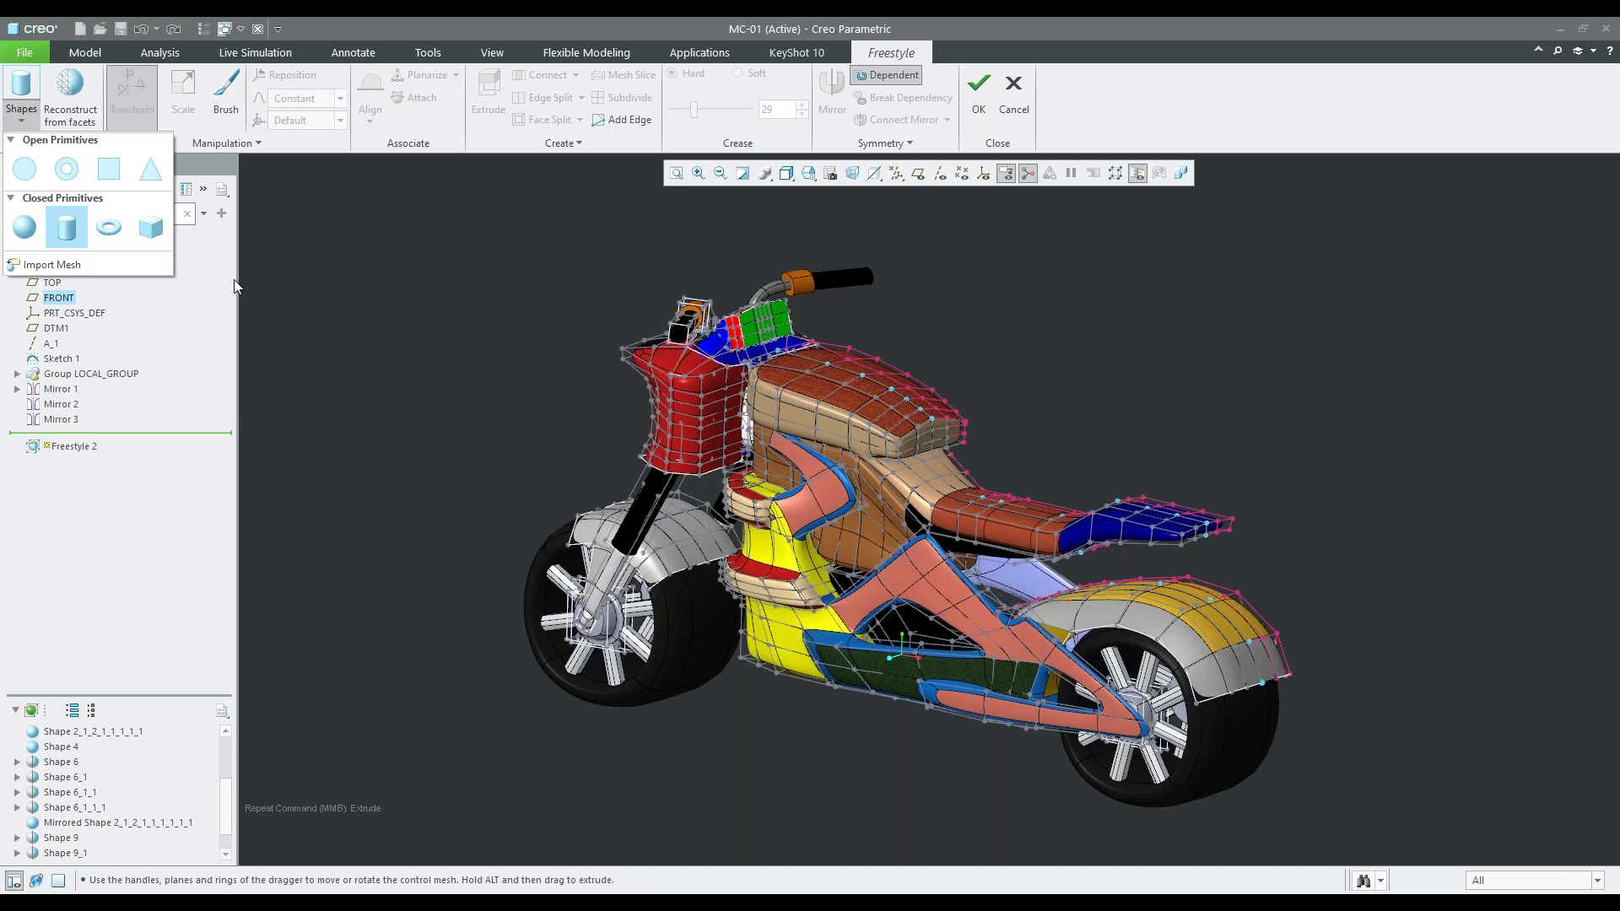
pyautogui.click(302, 270)
pyautogui.click(22, 119)
pyautogui.click(61, 228)
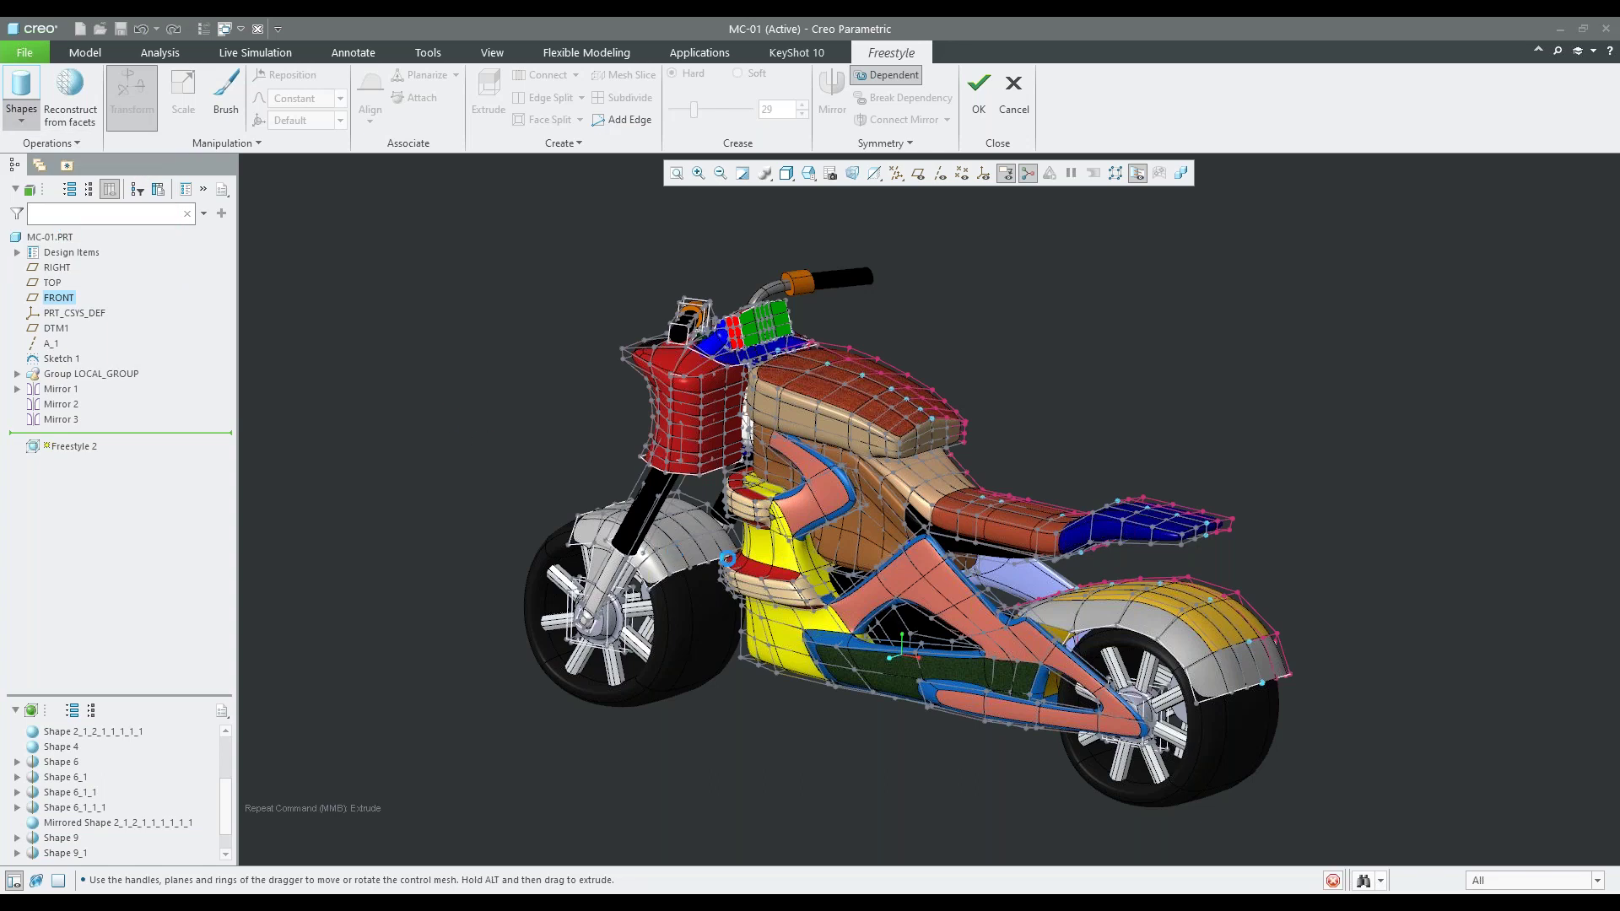
# Move the new cylinder forward toward the lower yellow body behind the front wheel
pyautogui.scroll(4, 891, 648)
pyautogui.moveTo(887, 651); pyautogui.dragTo(887, 666, button='middle')
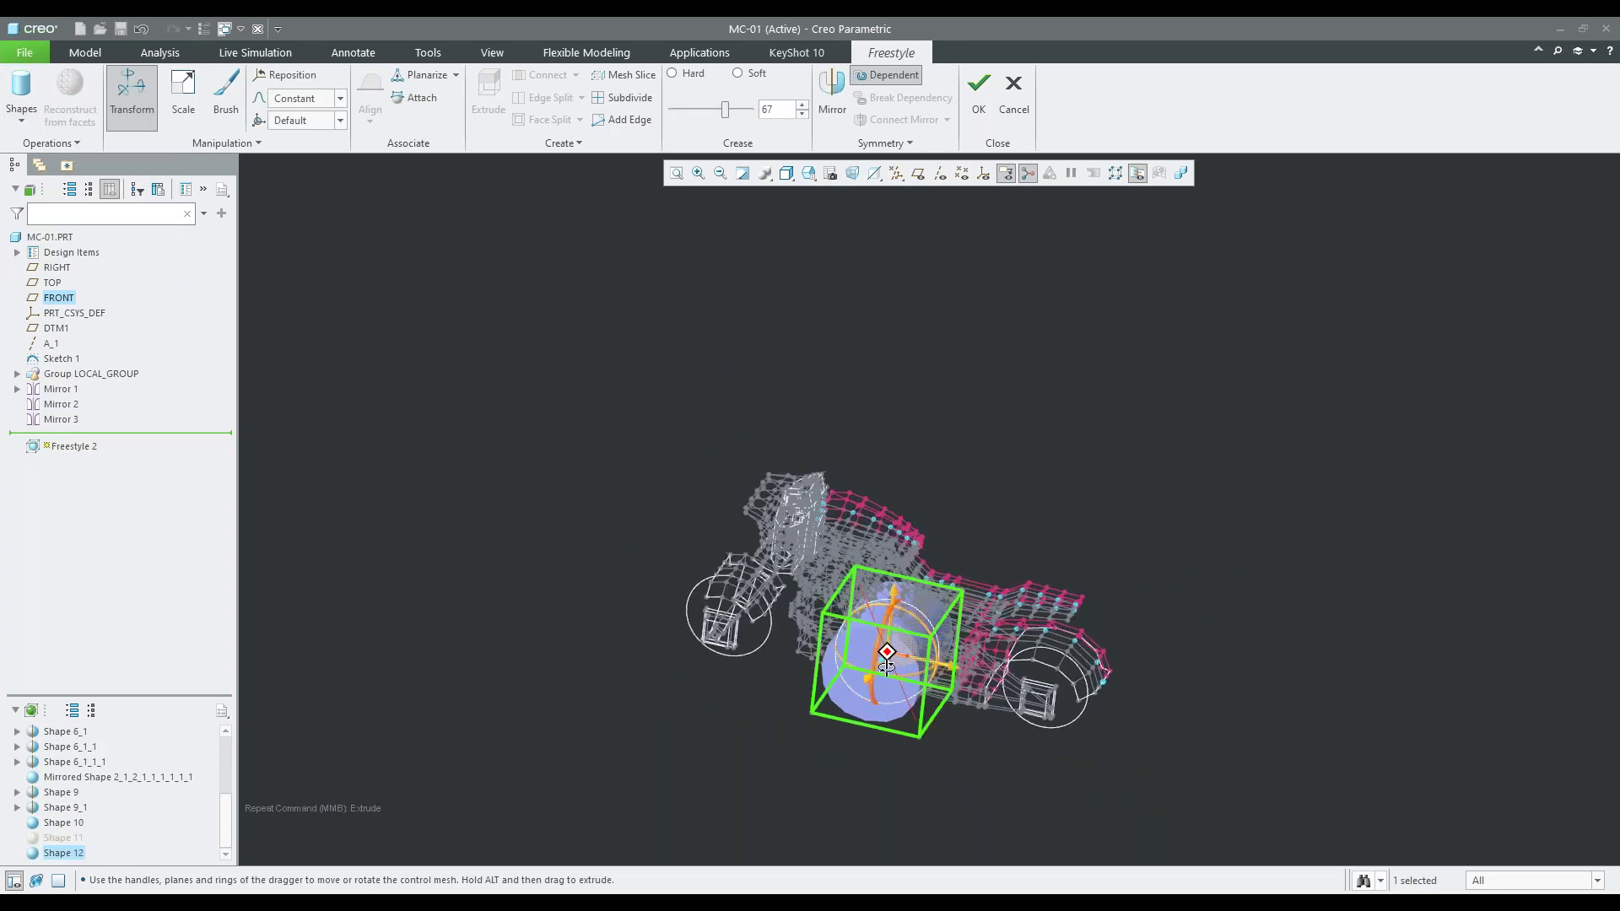
pyautogui.scroll(3, 884, 667)
pyautogui.scroll(3, 879, 667)
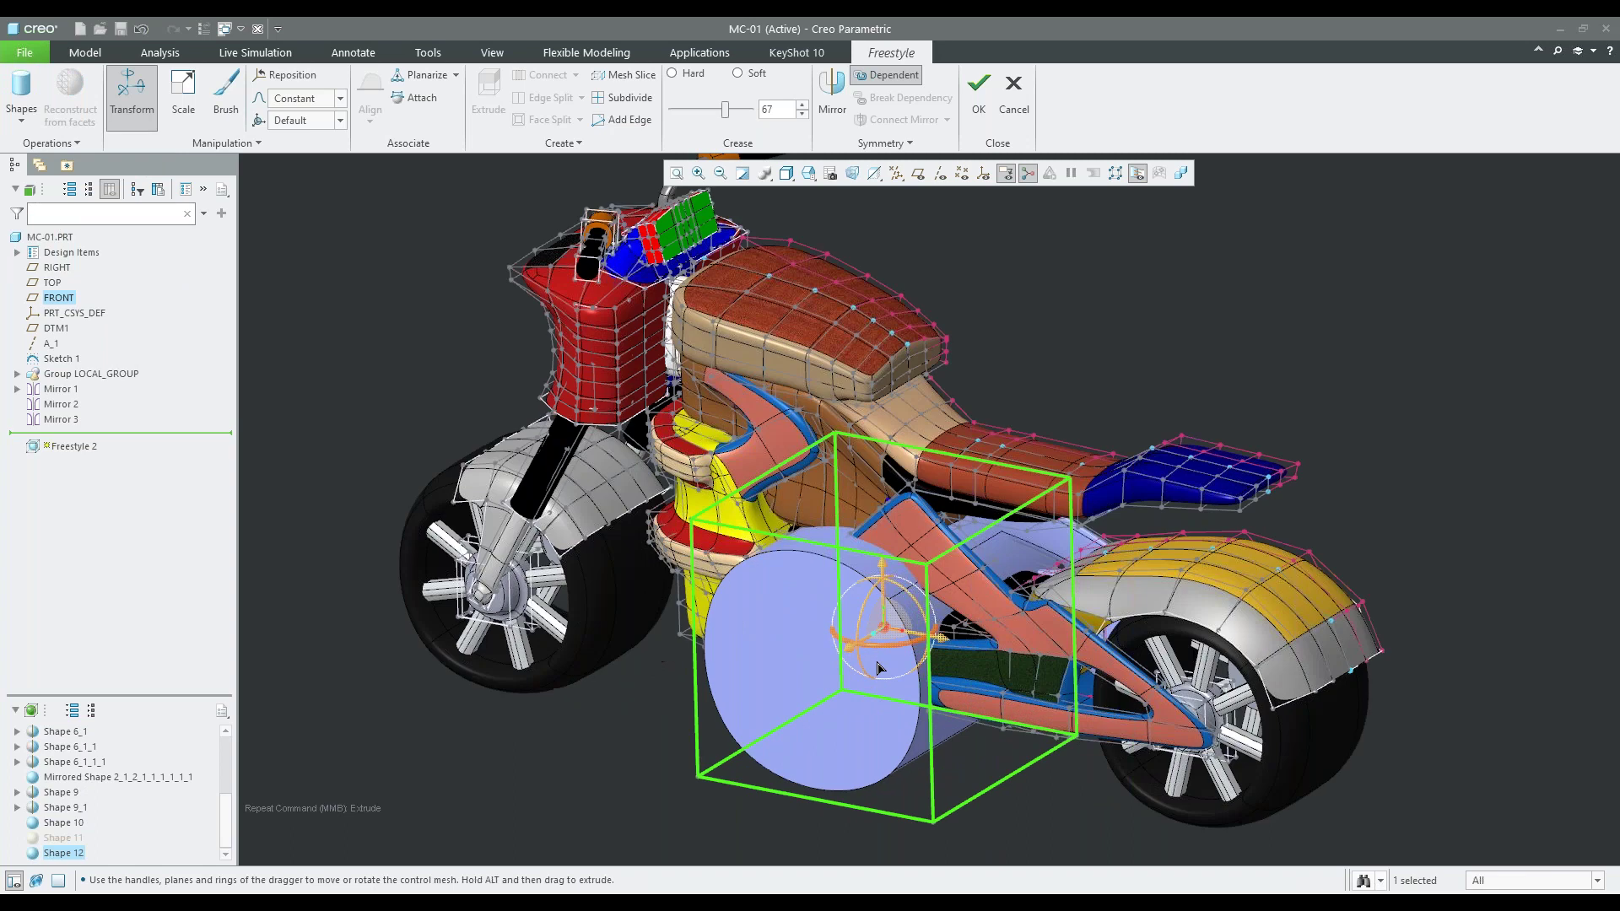
pyautogui.moveTo(895, 631); pyautogui.dragTo(750, 593)
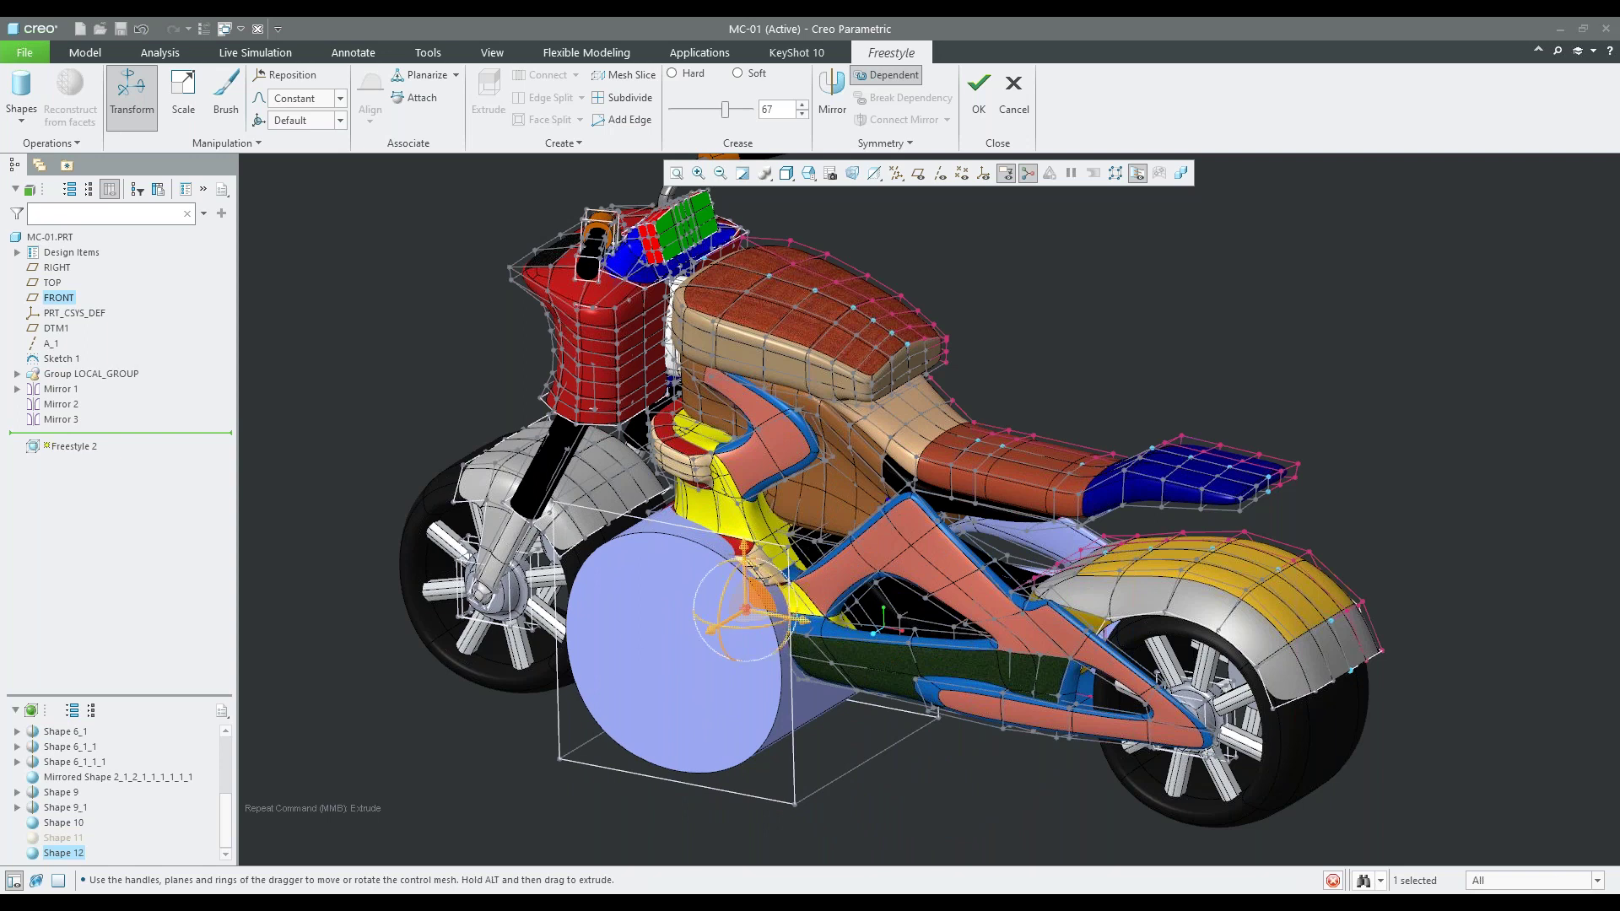
# Scale the cylinder down until it is small enough to fit within the lower yellow body
pyautogui.rightClick(519, 695)
pyautogui.click(584, 421)
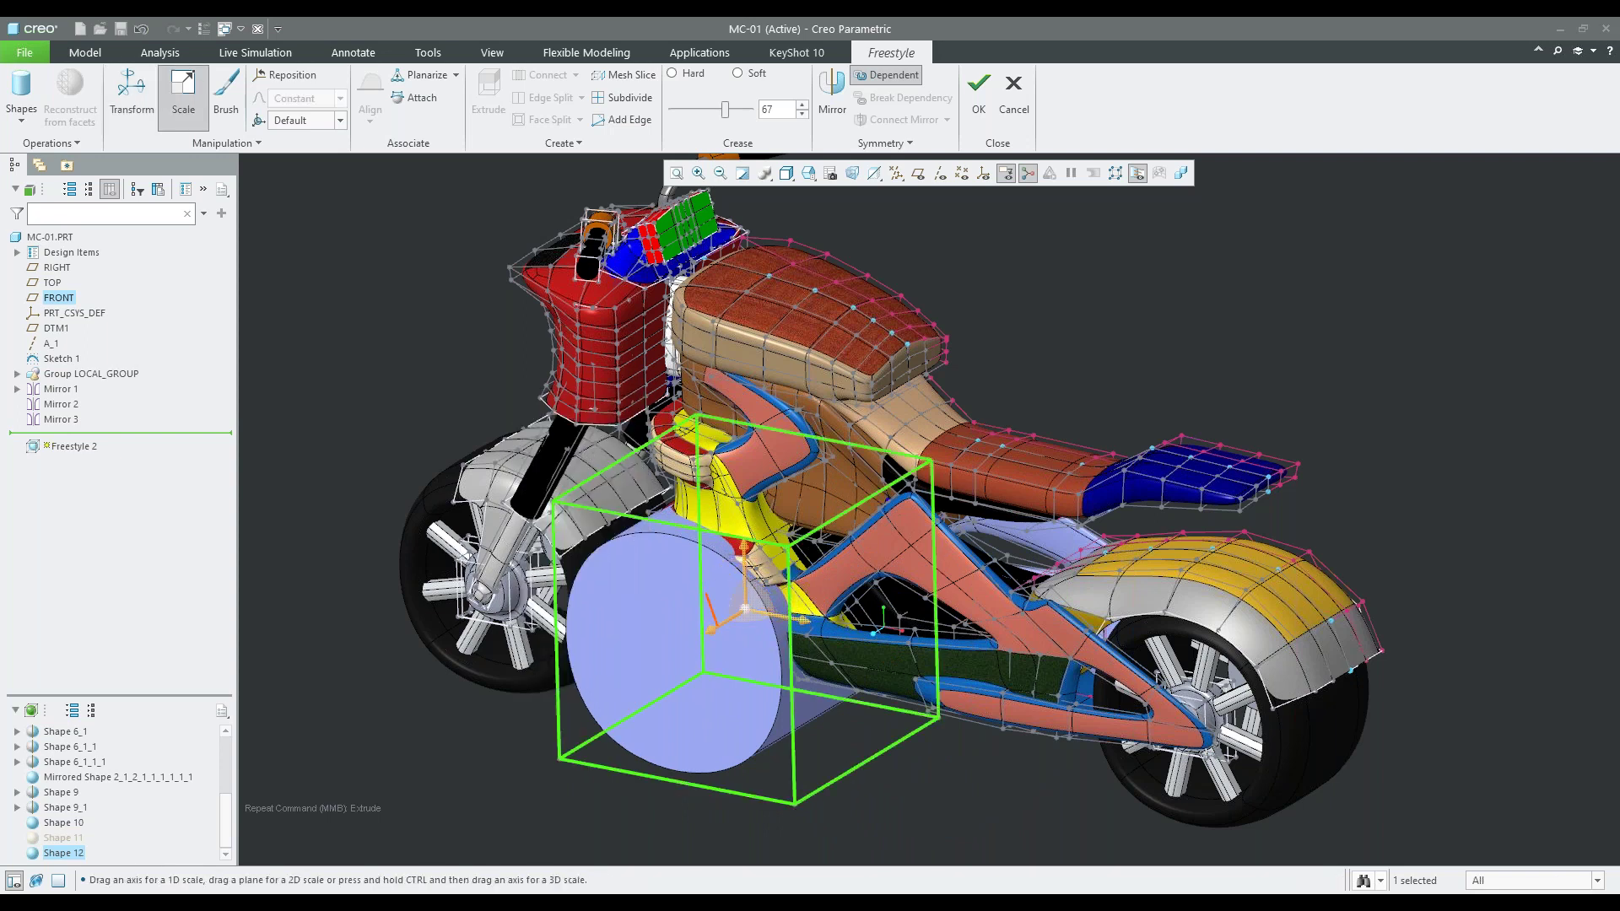
pyautogui.moveTo(762, 620); pyautogui.dragTo(740, 791)
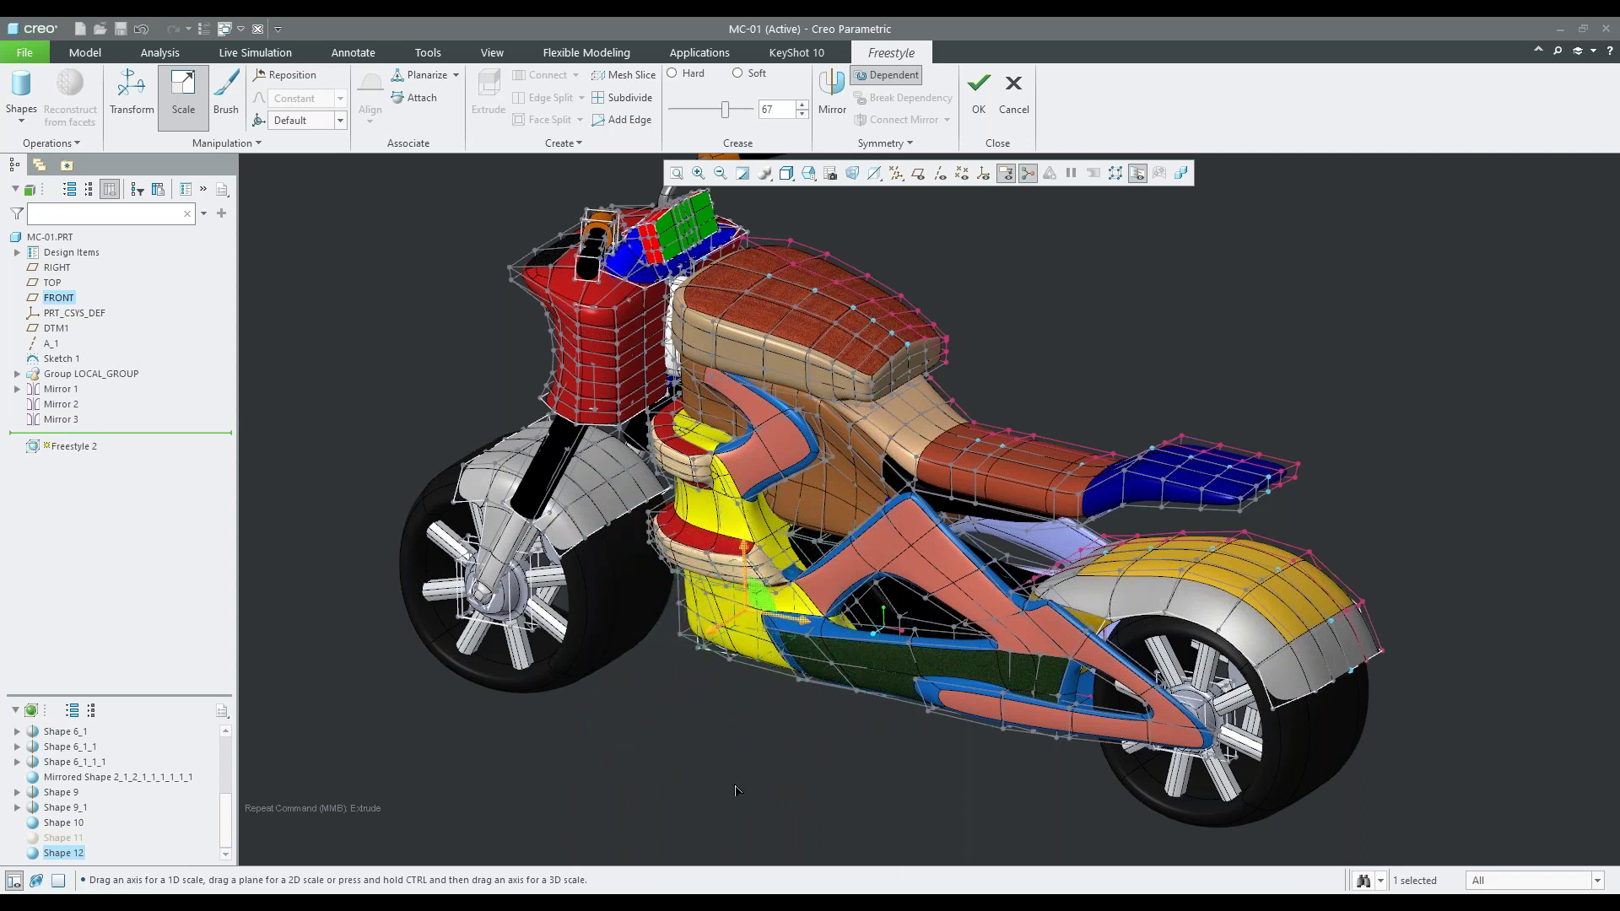
# Transform the scaled cylinder by moving it forward to the front edge of the lower yellow body
pyautogui.moveTo(724, 668); pyautogui.dragTo(762, 660, button='middle')
pyautogui.scroll(-2, 762, 661)
pyautogui.scroll(2, 762, 660)
pyautogui.rightClick(767, 686)
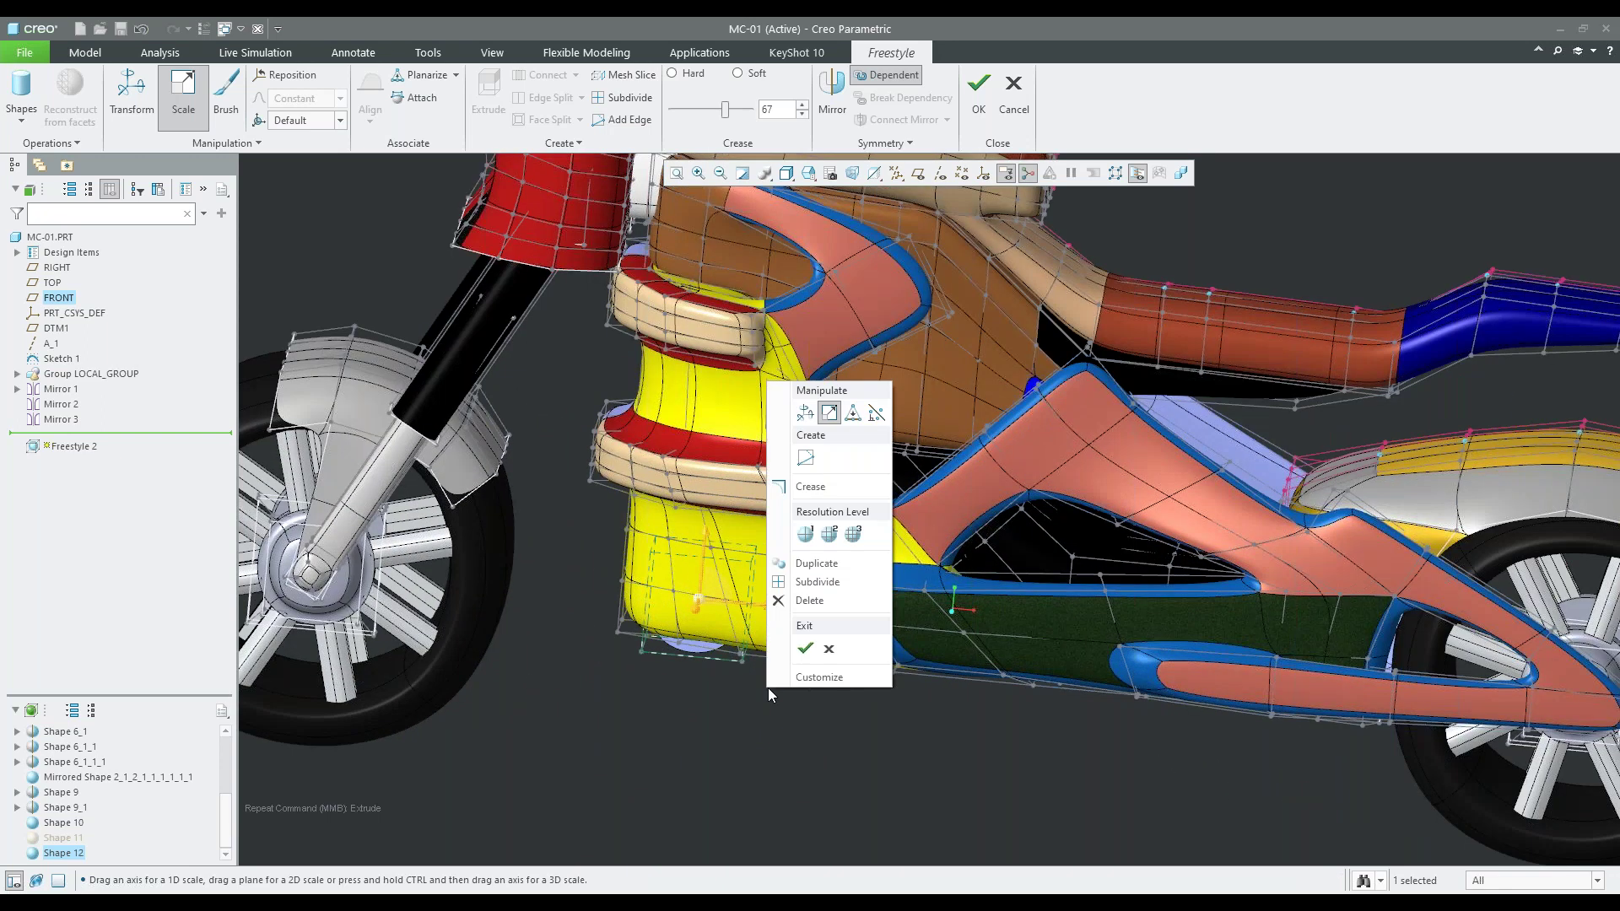
pyautogui.click(803, 422)
pyautogui.moveTo(757, 606); pyautogui.dragTo(678, 610)
# Shift the cylinder sideways along its axis and rotate it slightly beside the lower yellow body
pyautogui.scroll(-3, 687, 516)
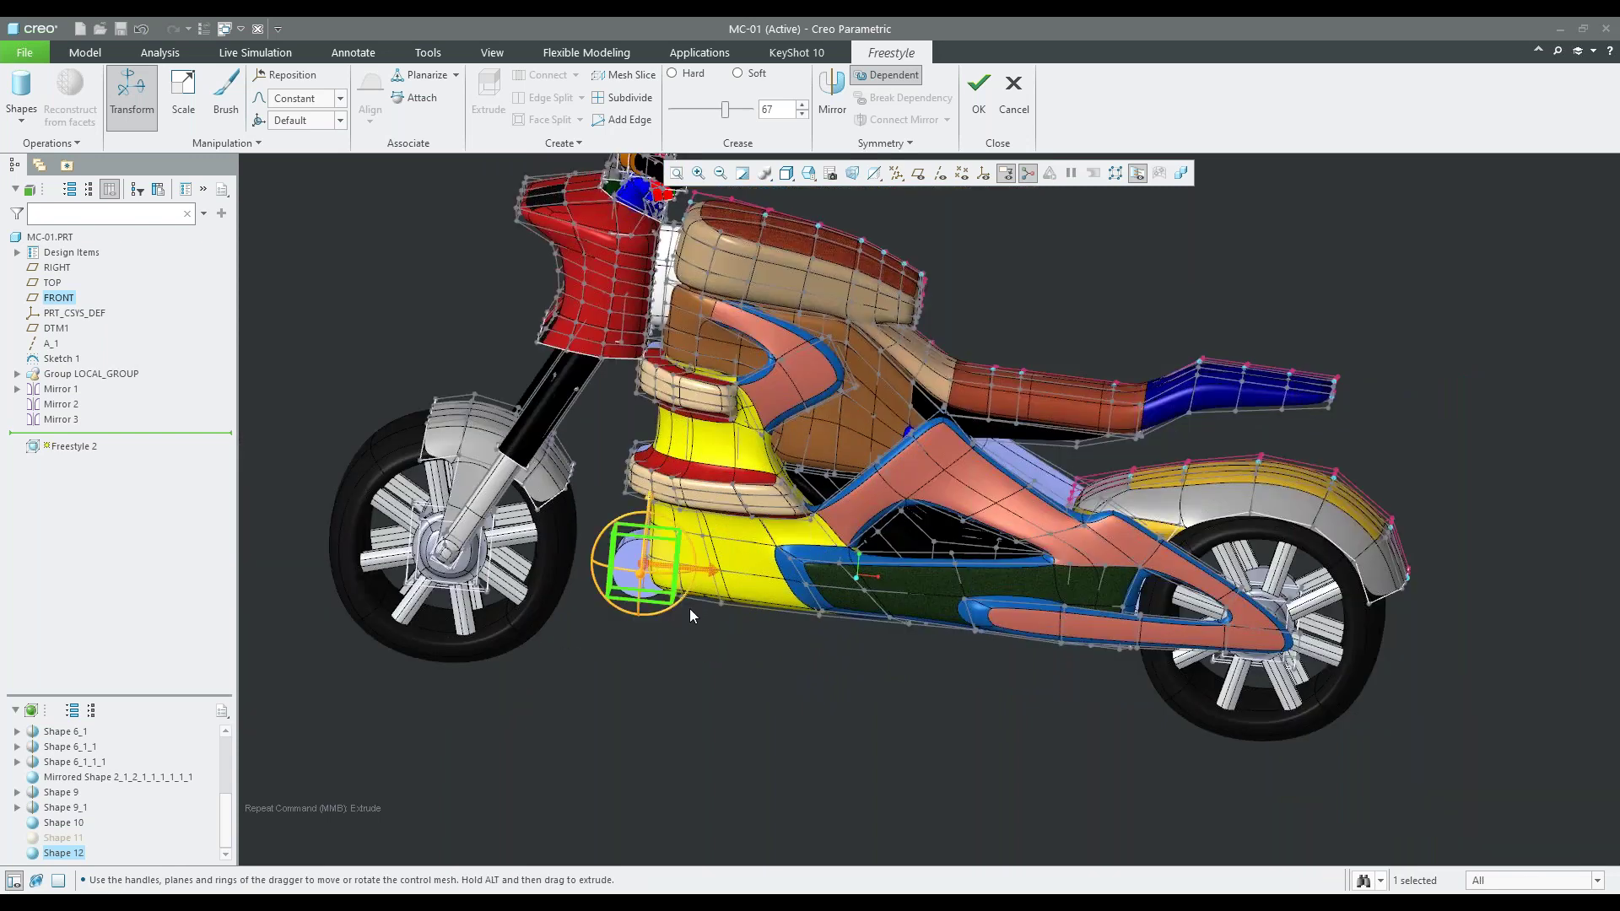
pyautogui.moveTo(695, 613); pyautogui.dragTo(656, 654, button='middle')
pyautogui.scroll(2, 638, 584)
pyautogui.moveTo(637, 585); pyautogui.dragTo(628, 618)
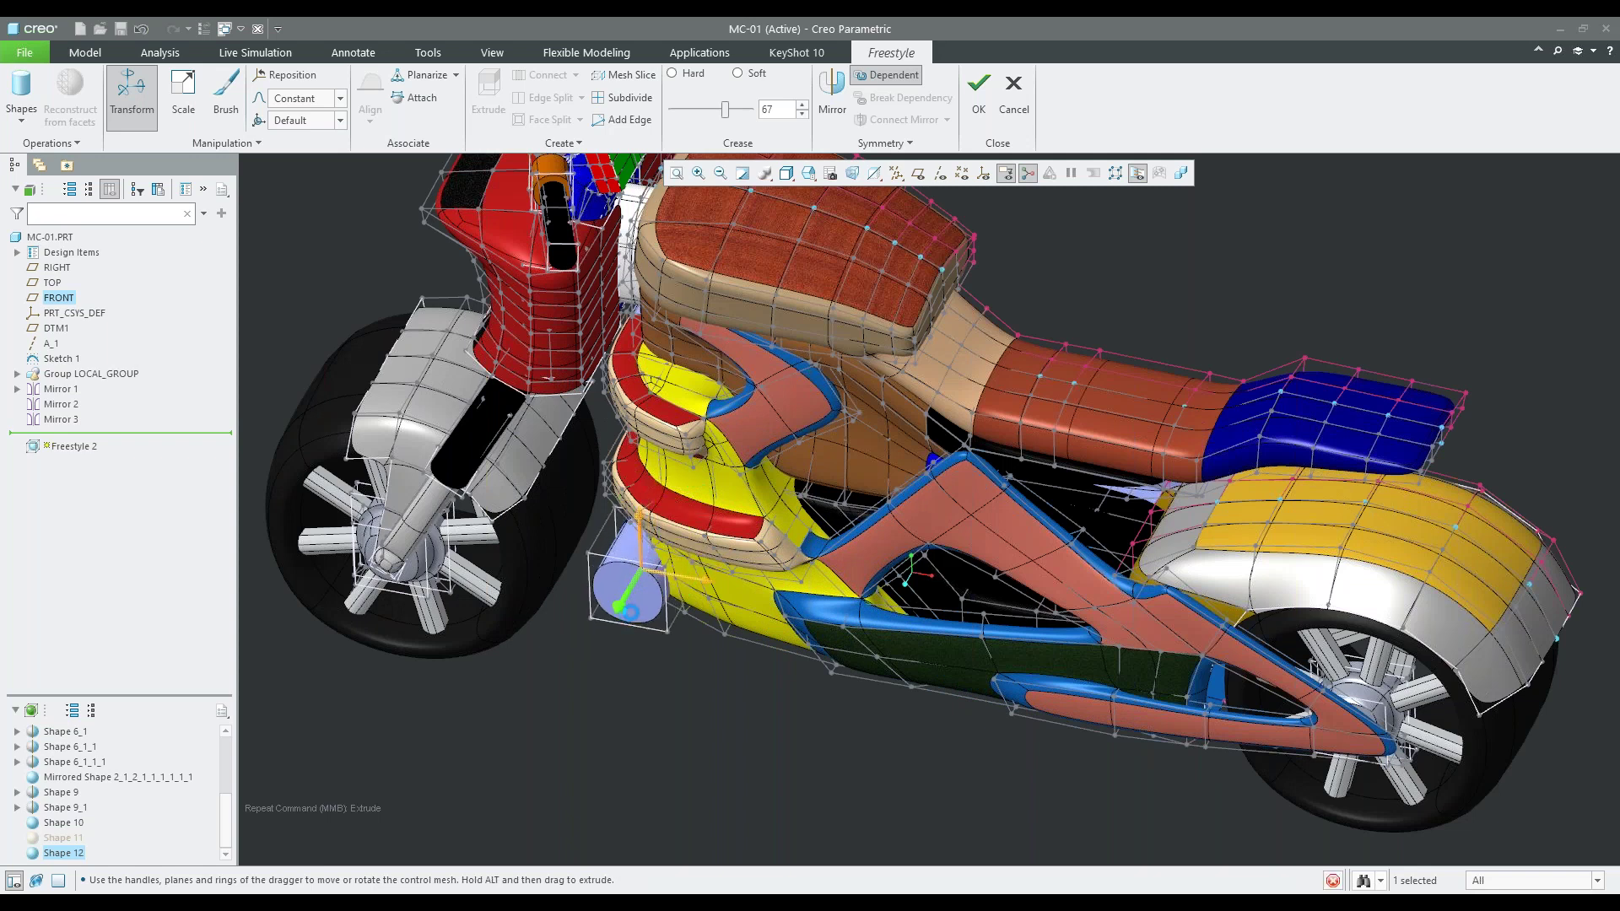
pyautogui.moveTo(659, 609)
pyautogui.mouseDown()
pyautogui.moveTo(685, 610)
pyautogui.moveTo(691, 574)
pyautogui.moveTo(657, 584)
pyautogui.mouseUp()
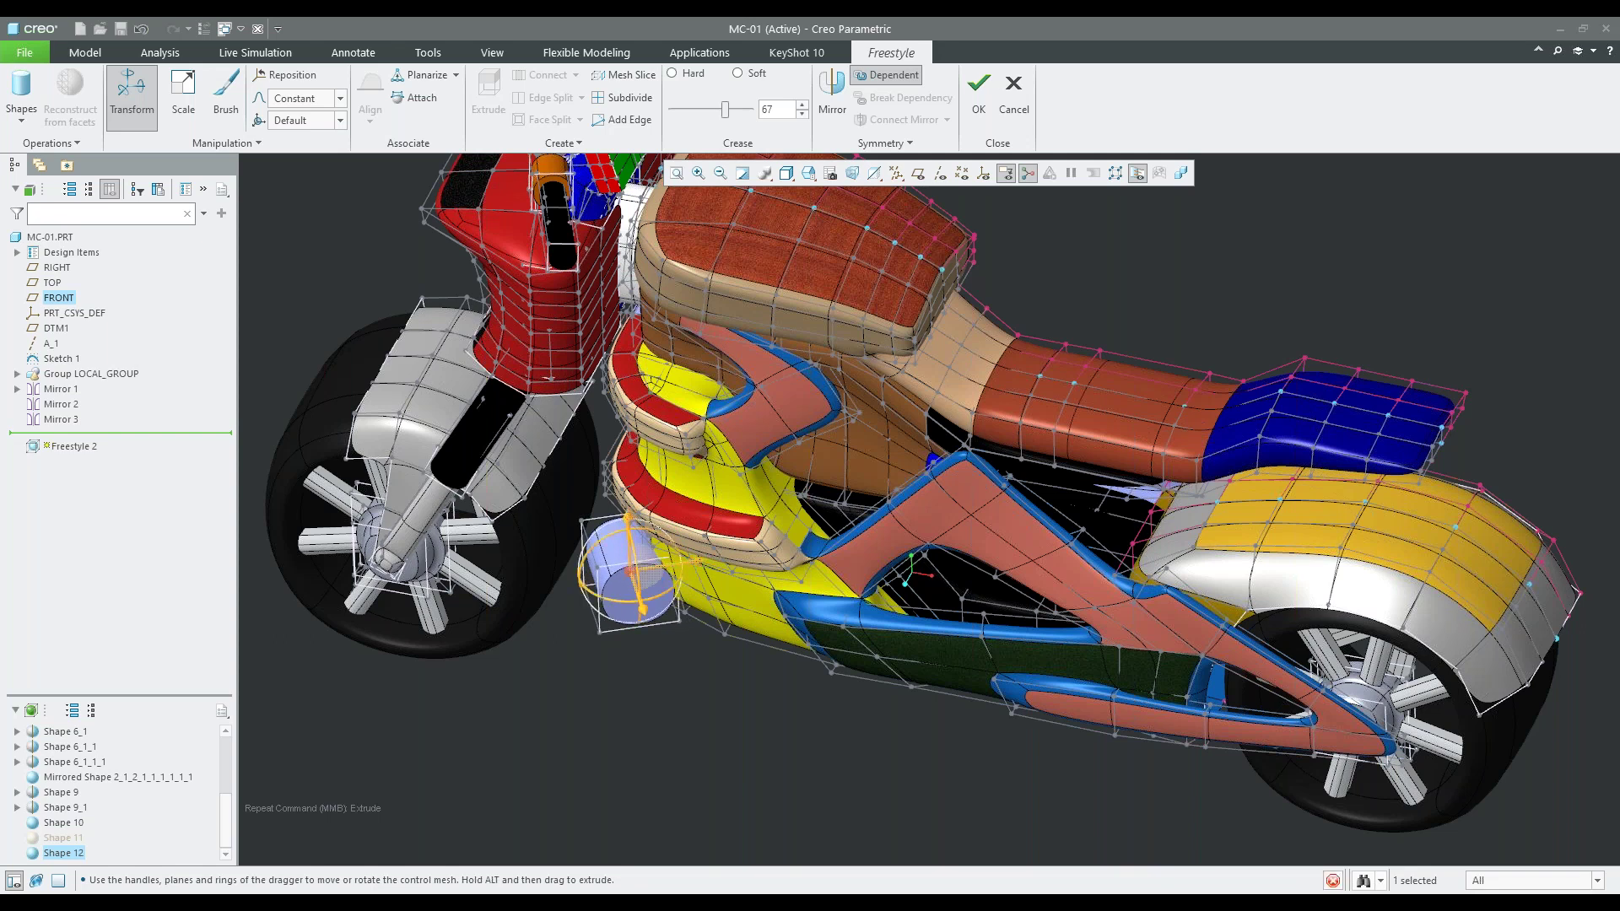
# Extrude the cylinder's outer end face further outward and rotate the new end toward the rear wheel
pyautogui.scroll(3, 658, 584)
pyautogui.click(649, 629)
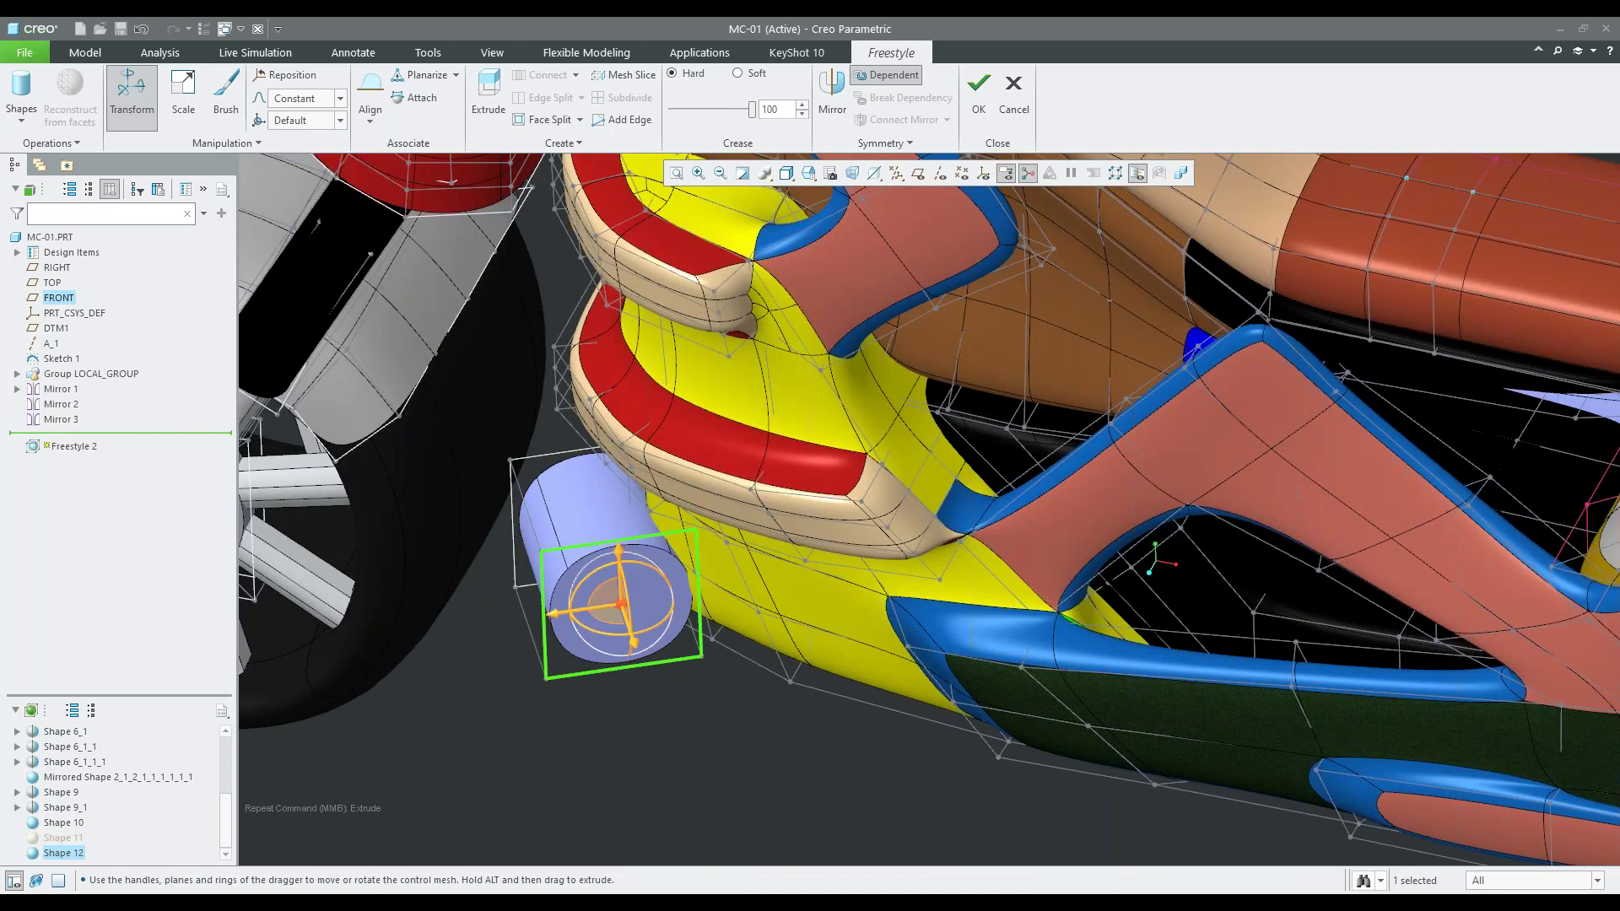
pyautogui.rightClick(724, 719)
pyautogui.click(766, 426)
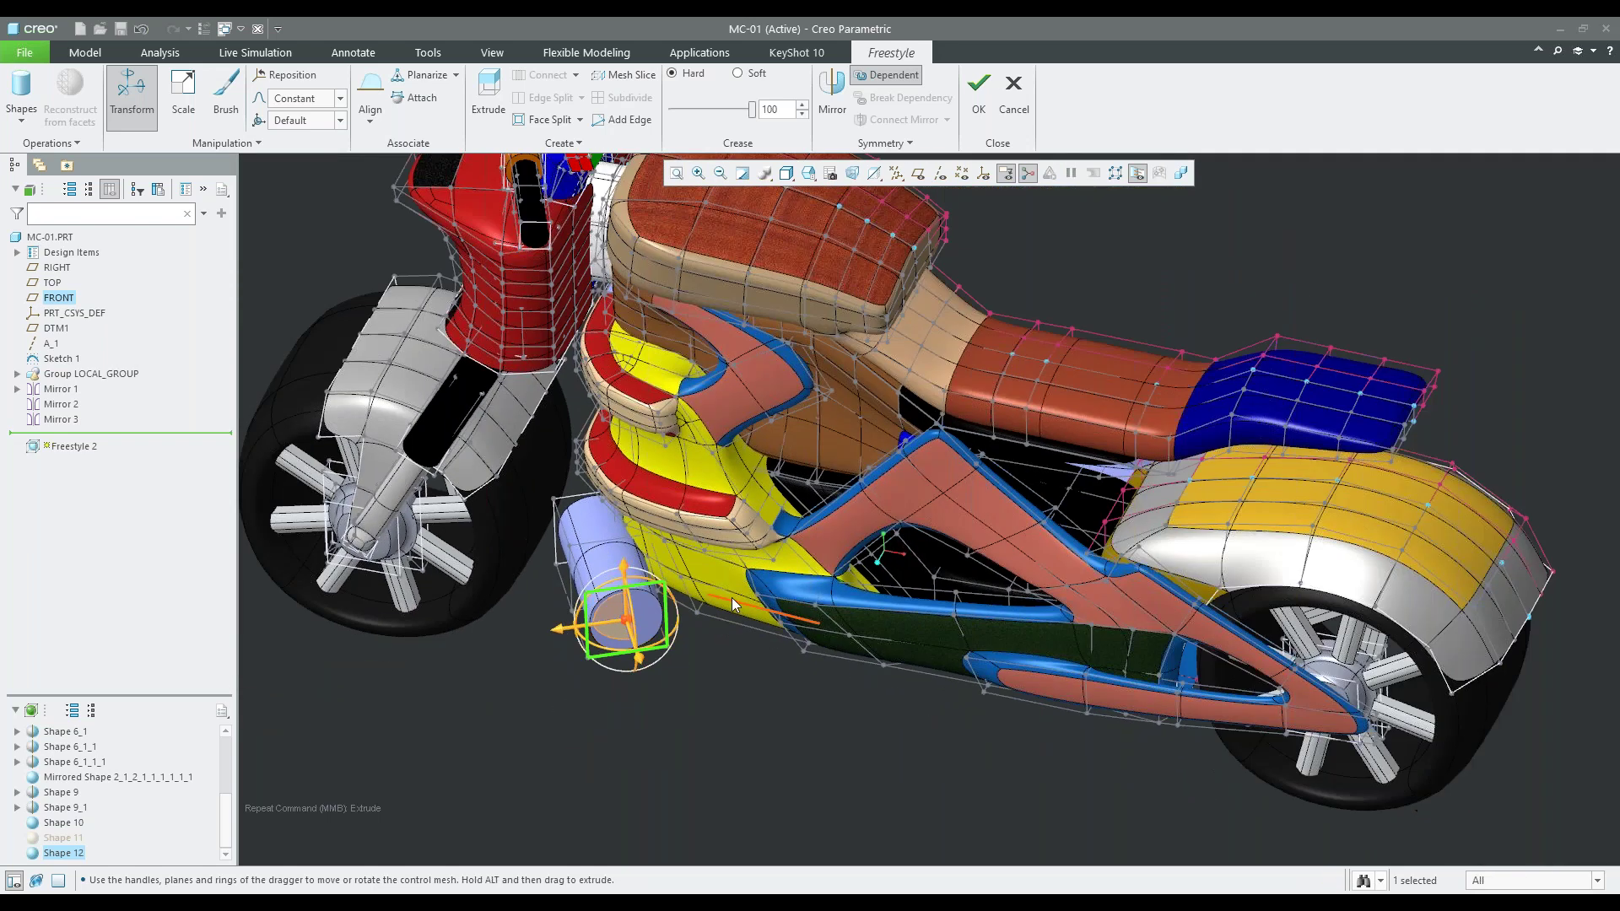
pyautogui.moveTo(731, 598); pyautogui.dragTo(685, 732, button='middle')
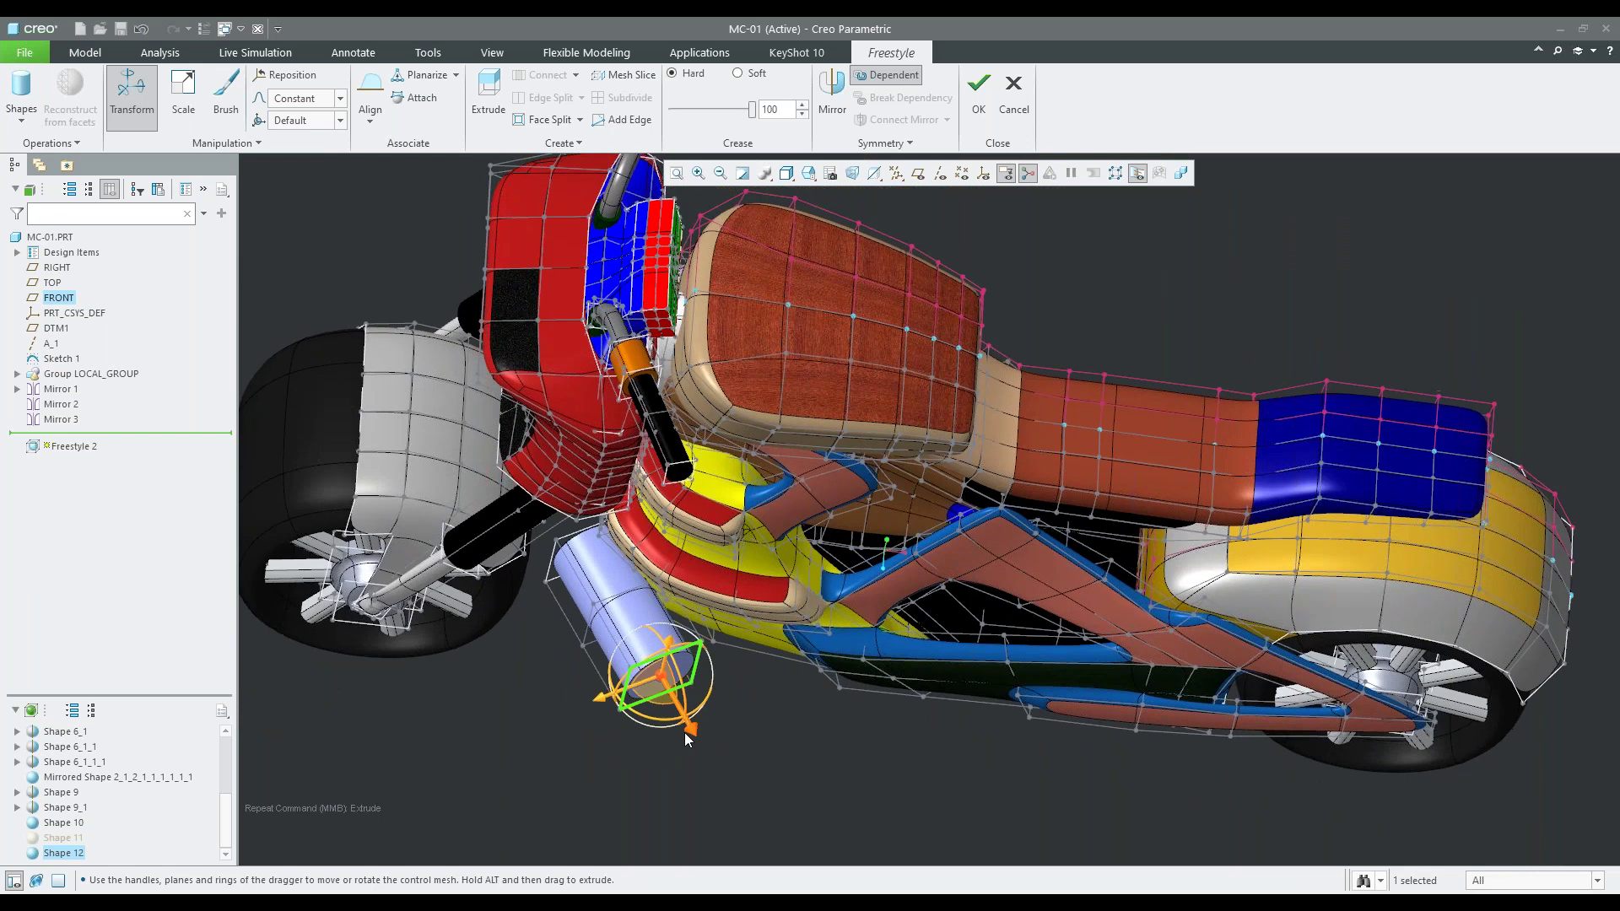
pyautogui.moveTo(608, 703); pyautogui.dragTo(696, 704)
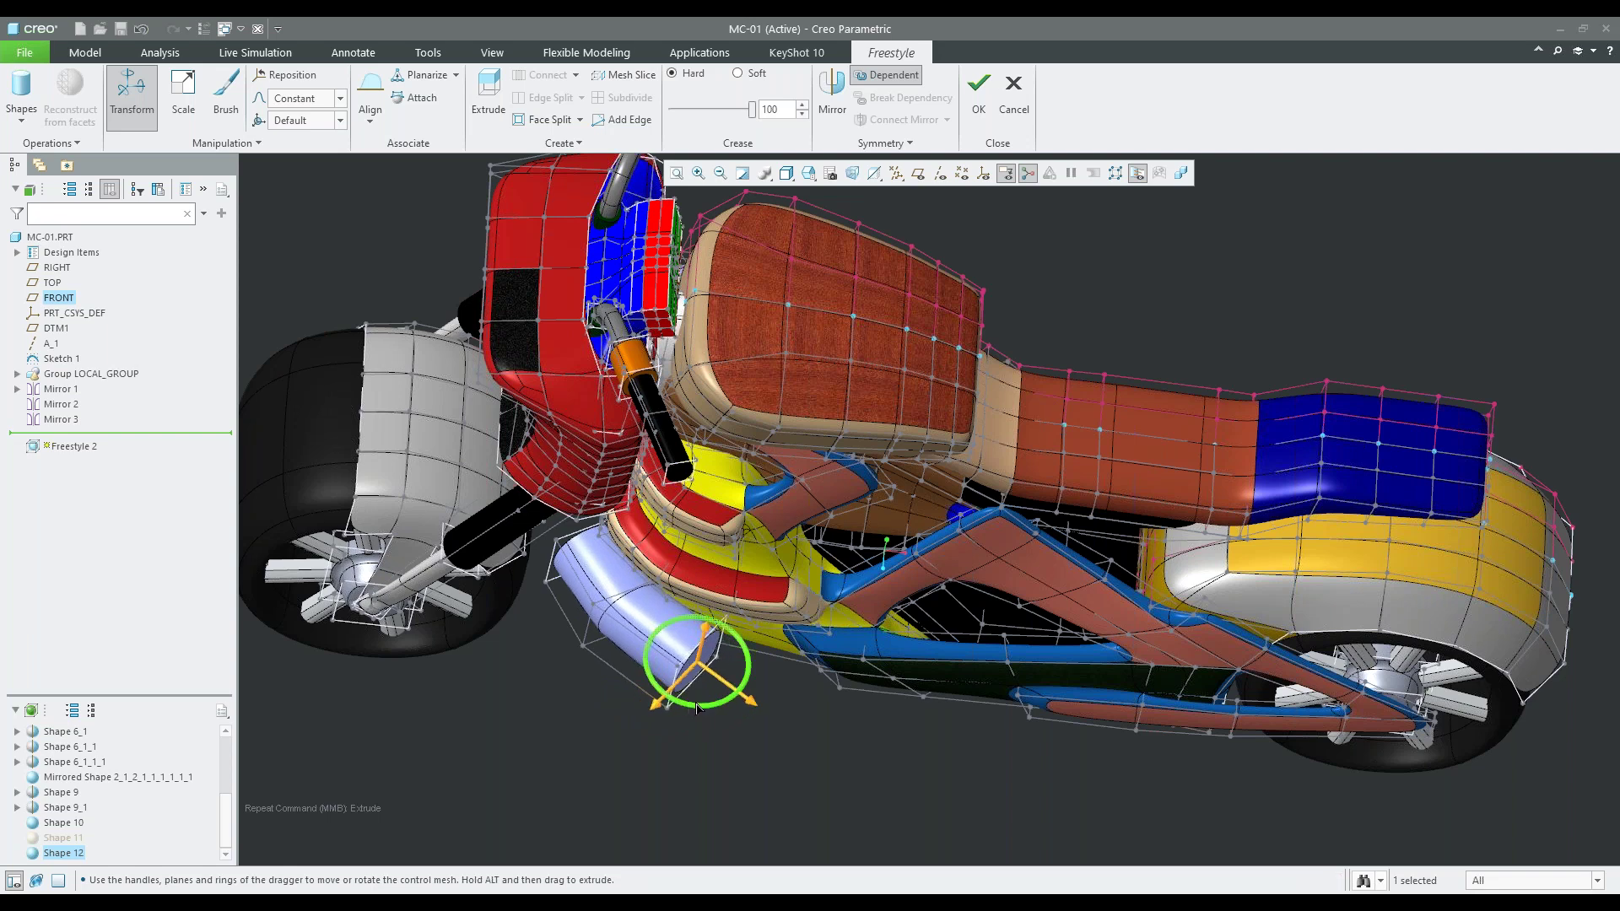
# Extrude the tube's end face again toward the rear, then rotate and shift the new end to continue the bend
pyautogui.rightClick(828, 703)
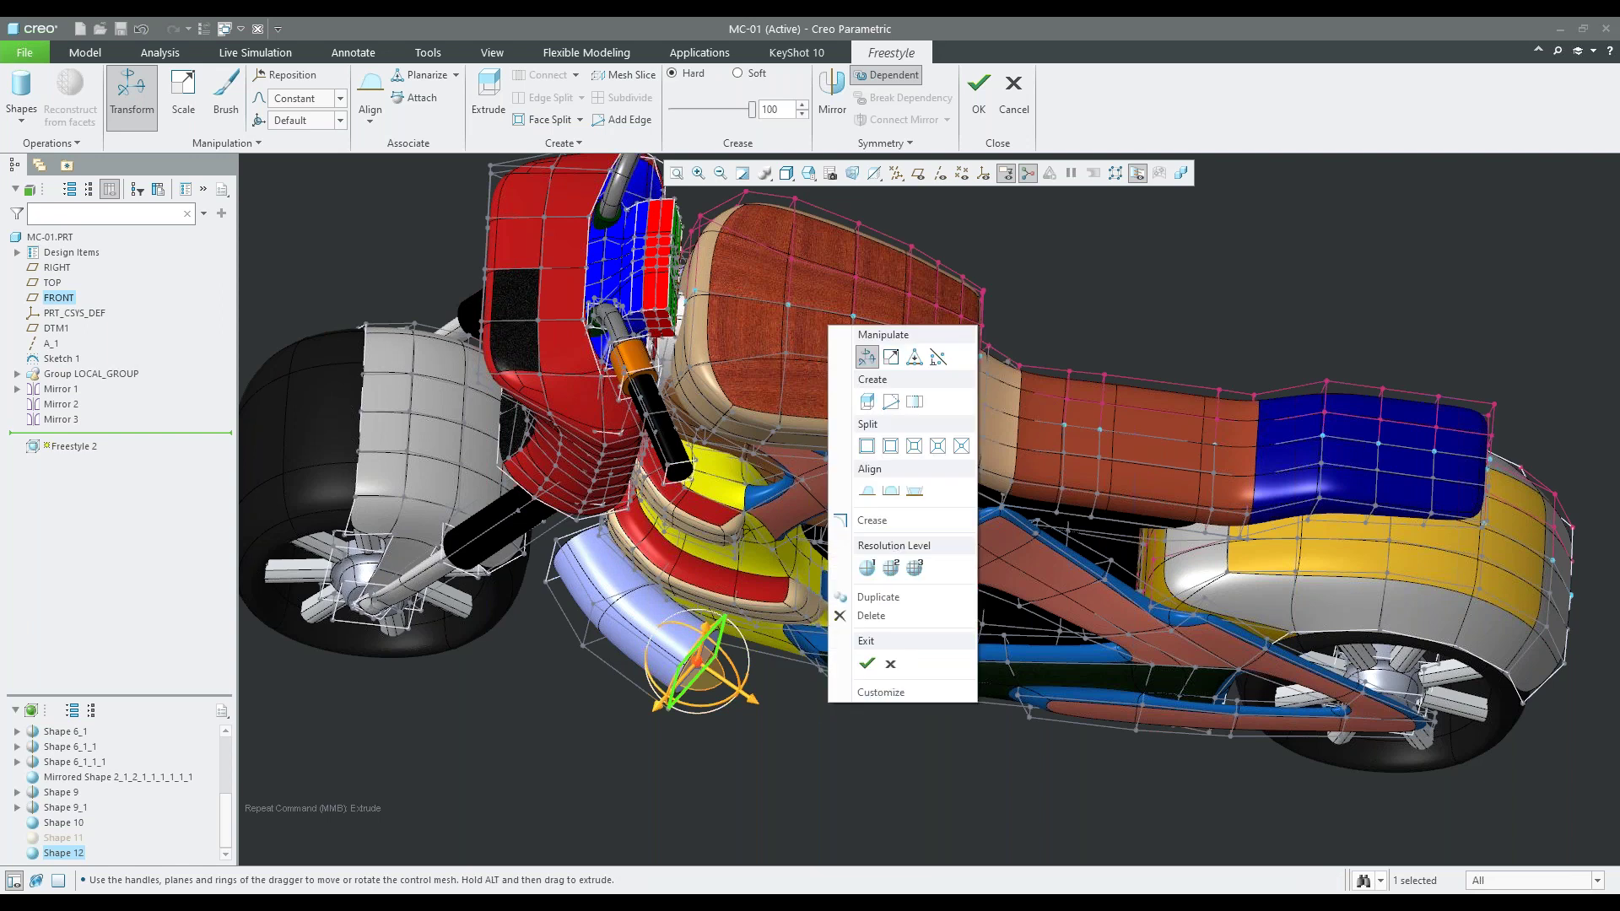
pyautogui.click(867, 404)
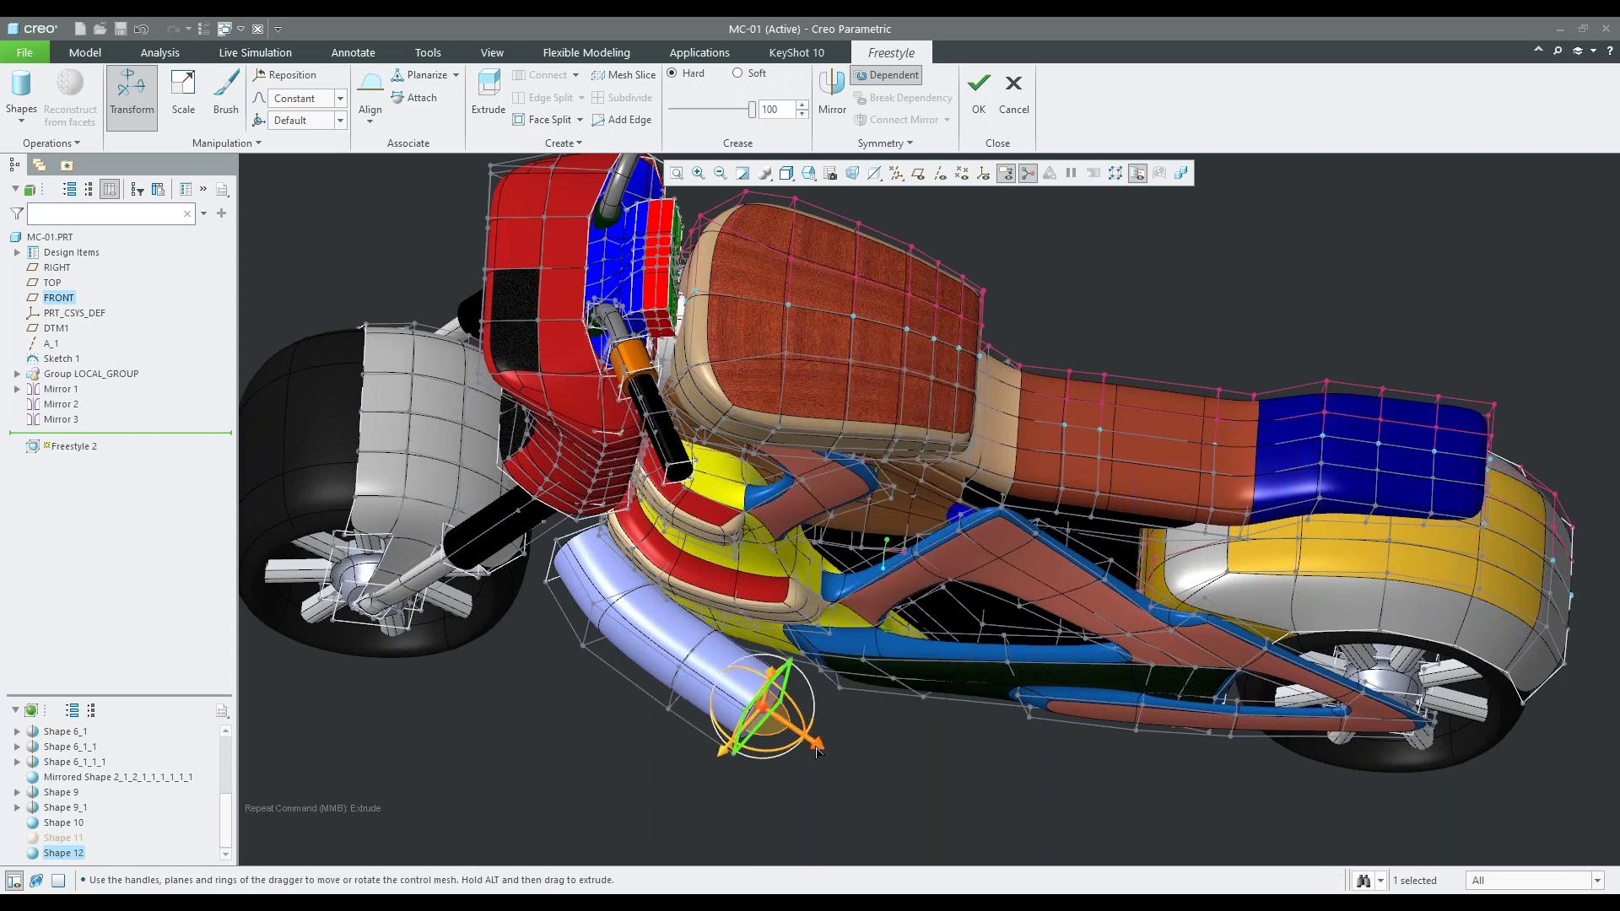
pyautogui.moveTo(823, 749); pyautogui.dragTo(833, 756)
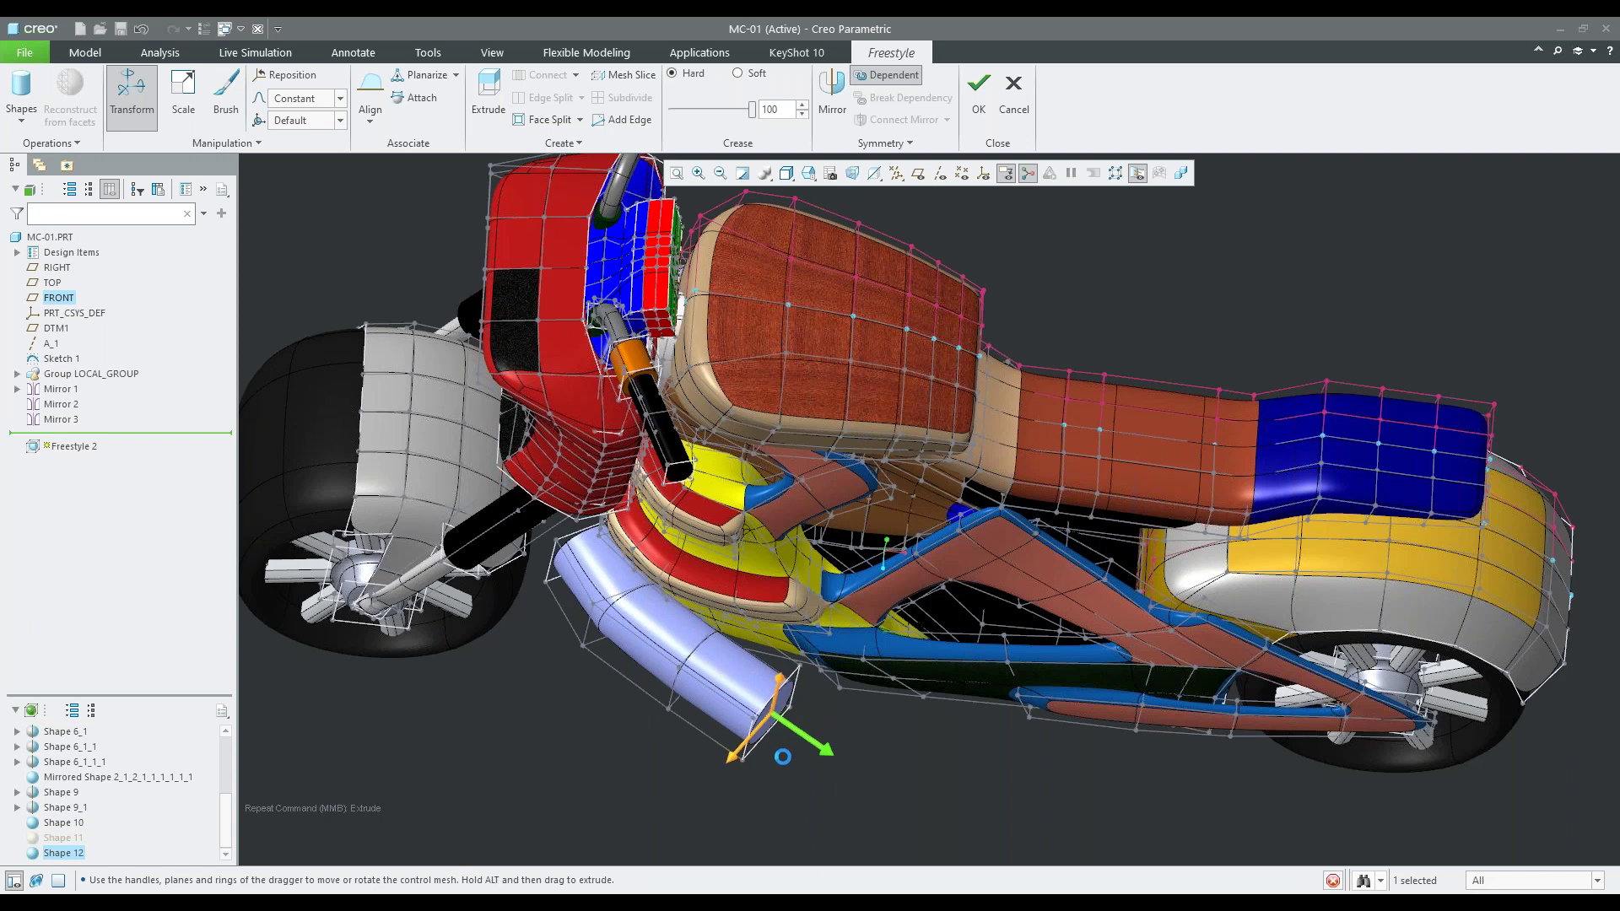
pyautogui.moveTo(749, 761); pyautogui.dragTo(763, 746)
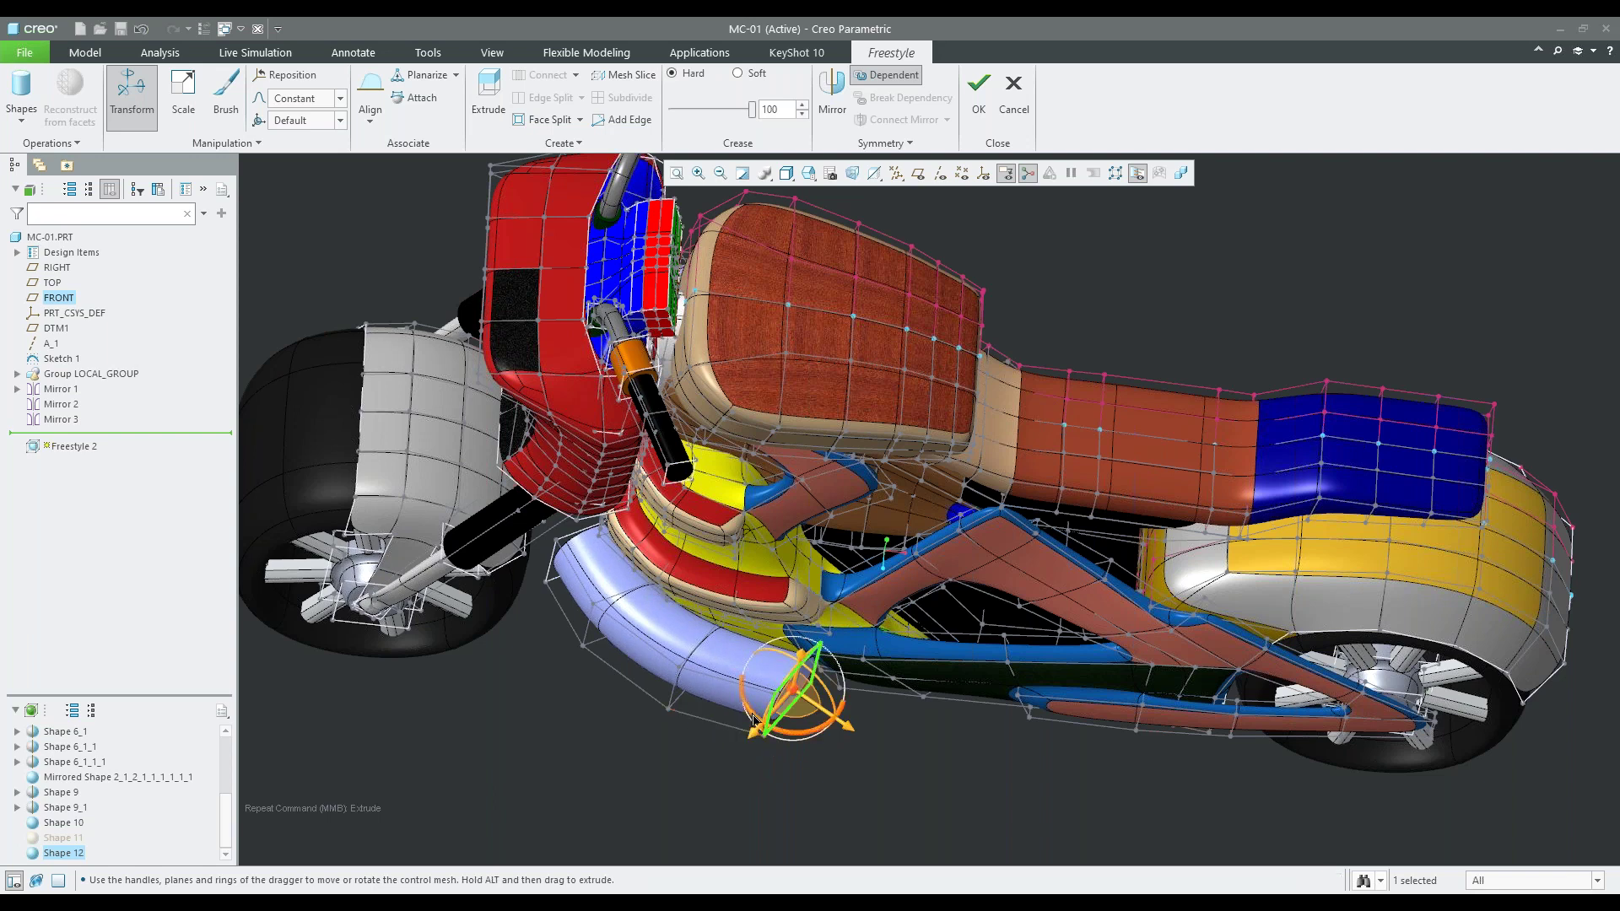
pyautogui.moveTo(756, 718); pyautogui.dragTo(772, 723)
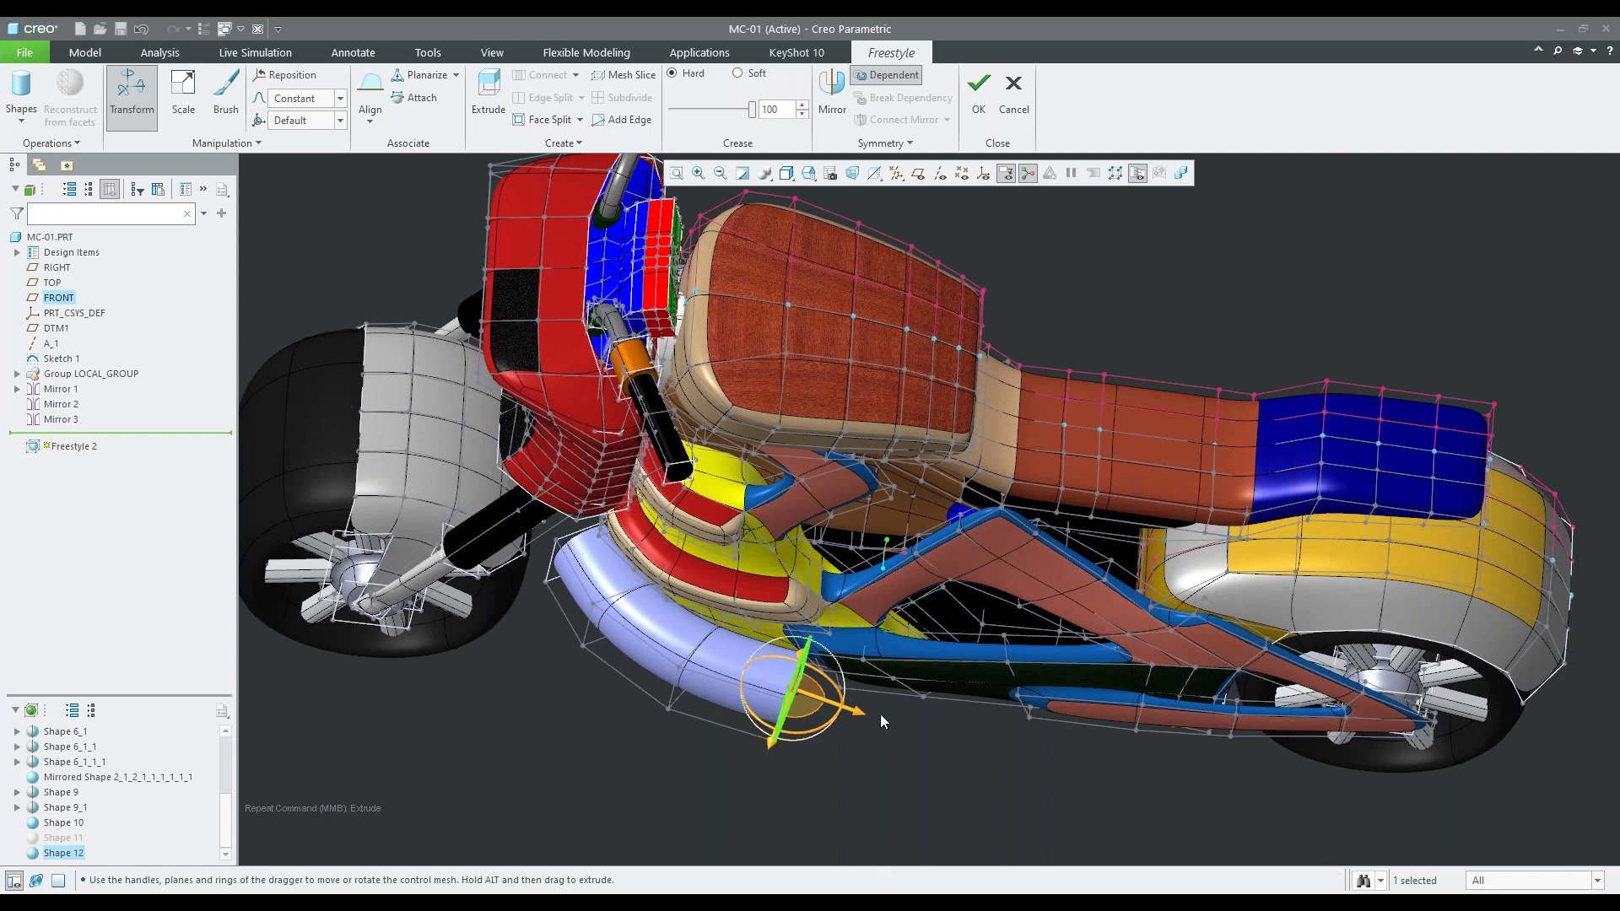
pyautogui.moveTo(879, 713); pyautogui.dragTo(846, 680, button='middle')
# Extrude another tube section along the lower frame, moving its end inward and rotating it square to the bike's length
pyautogui.scroll(-2, 838, 693)
pyautogui.rightClick(838, 696)
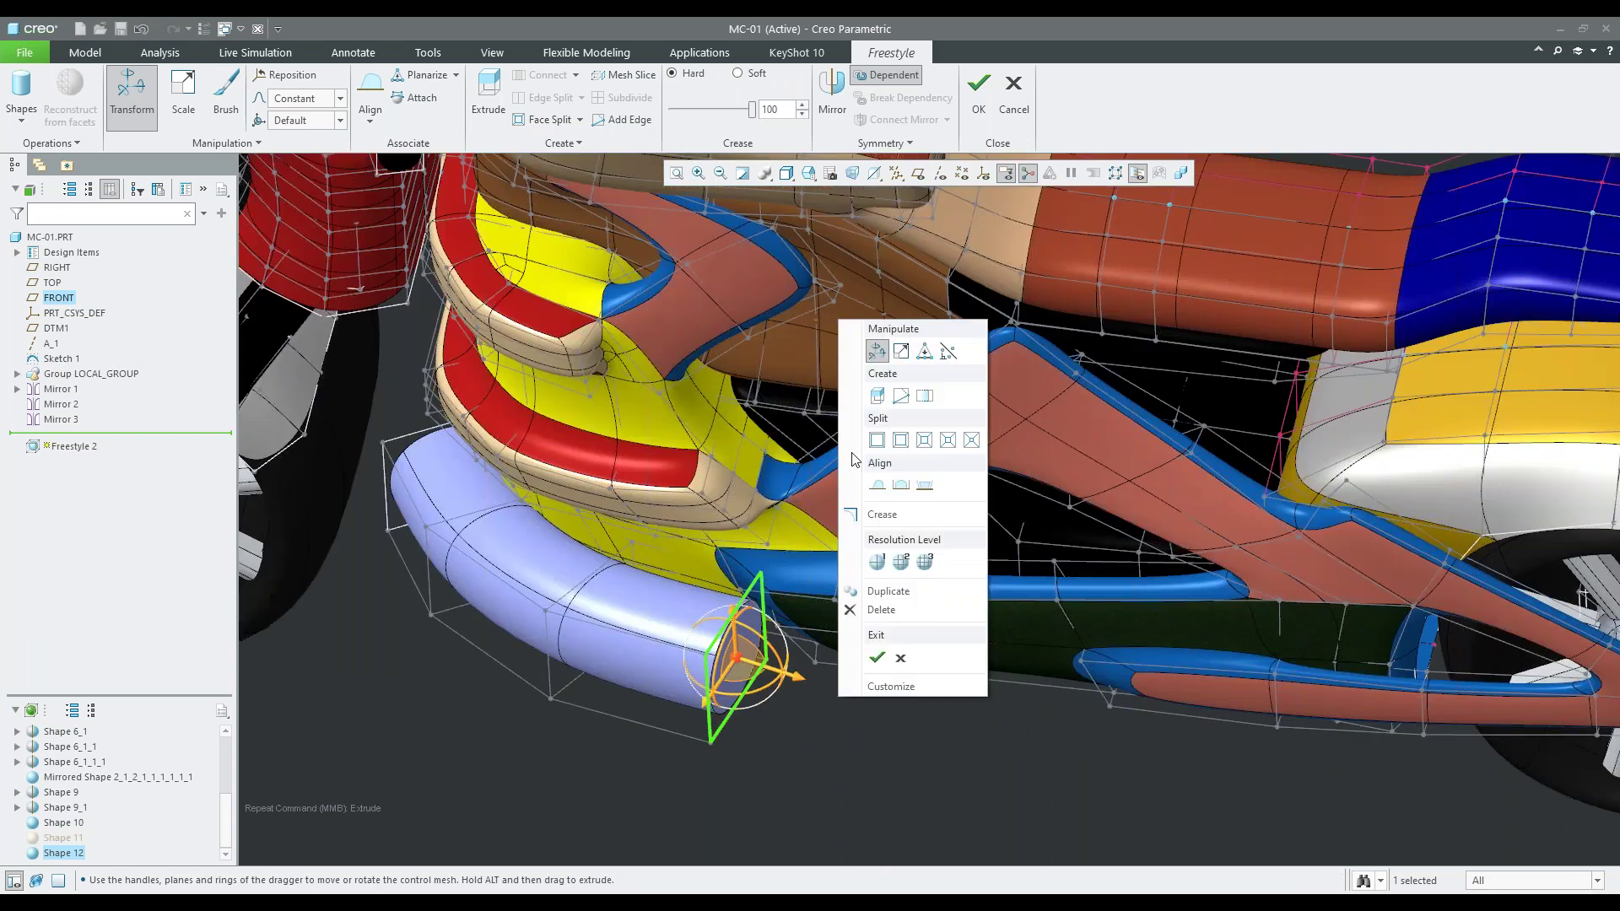
pyautogui.click(879, 395)
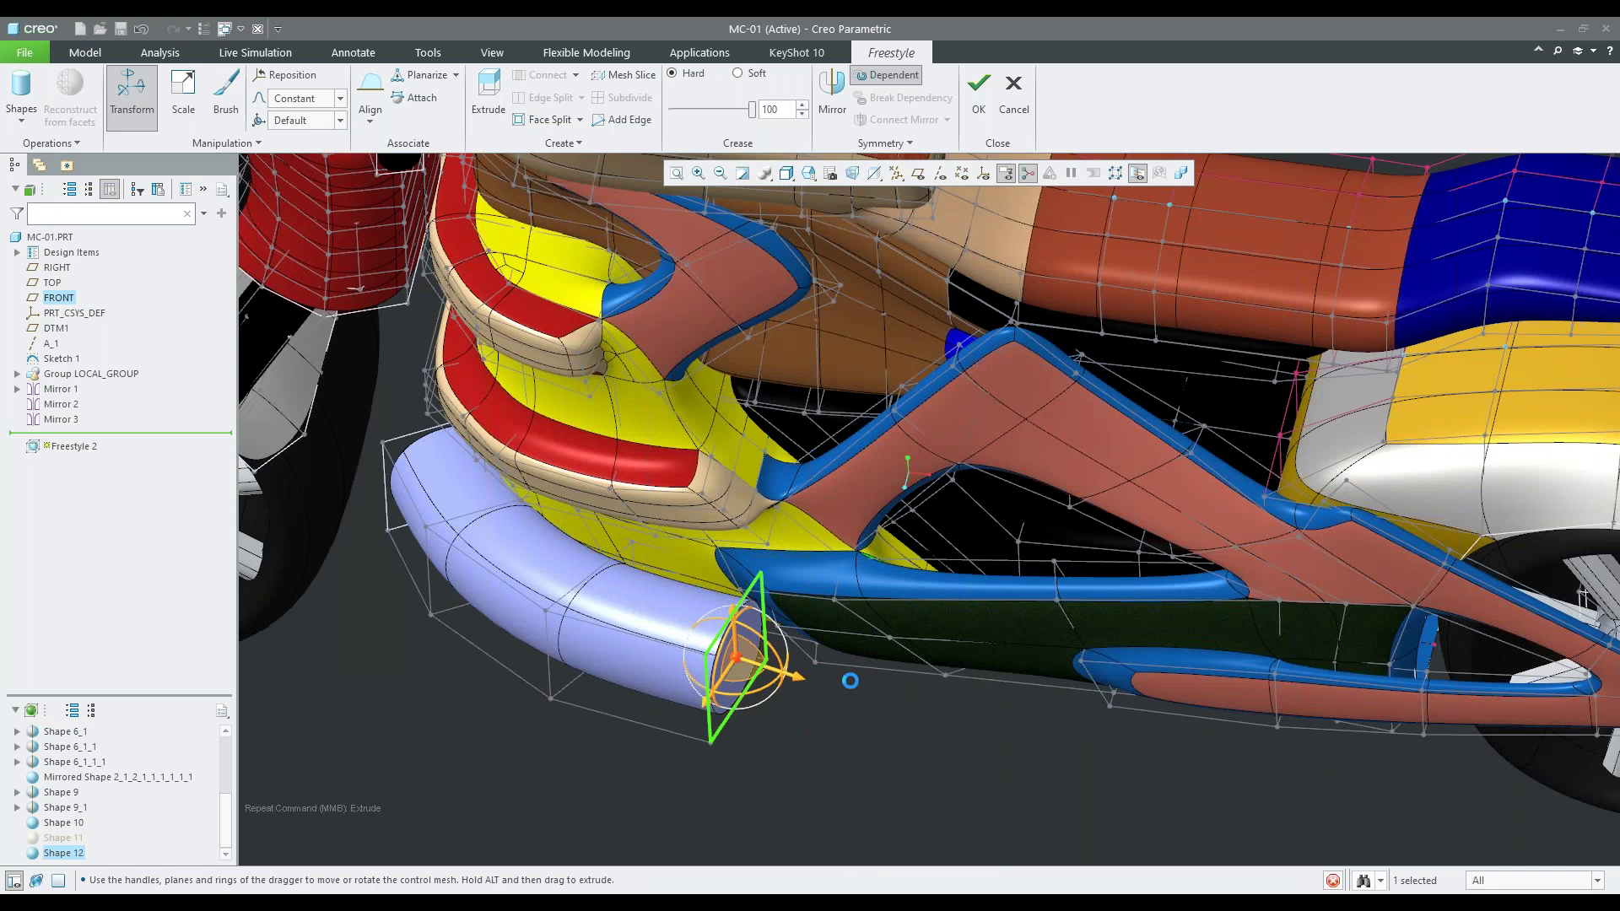
pyautogui.moveTo(909, 716); pyautogui.dragTo(992, 736)
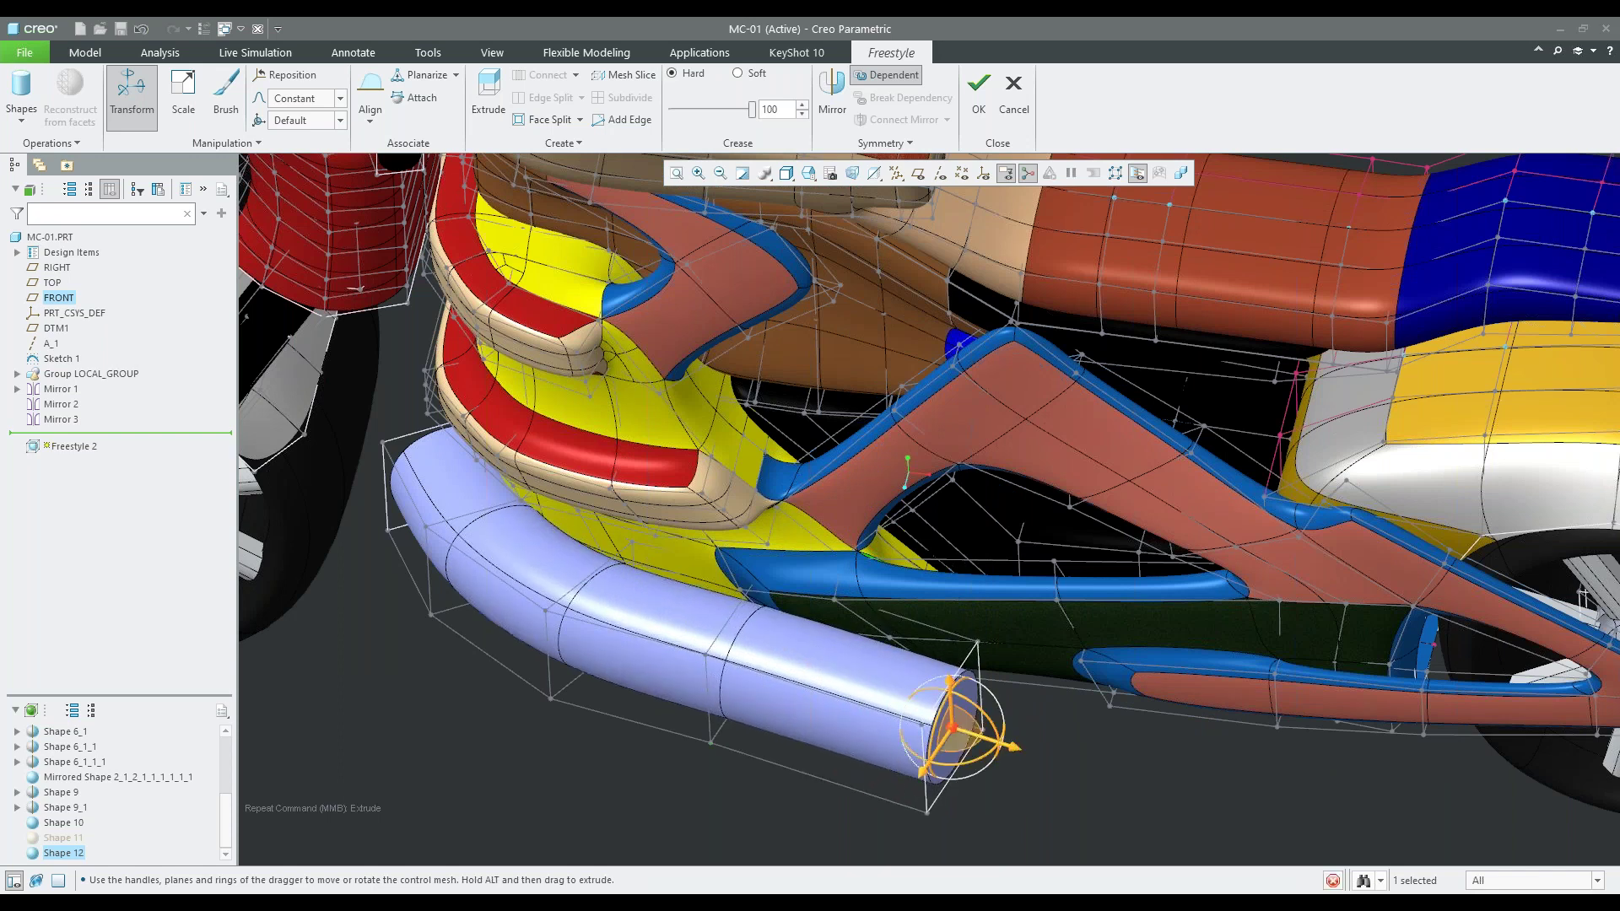
pyautogui.scroll(3, 959, 571)
pyautogui.moveTo(960, 571); pyautogui.dragTo(953, 674, button='middle')
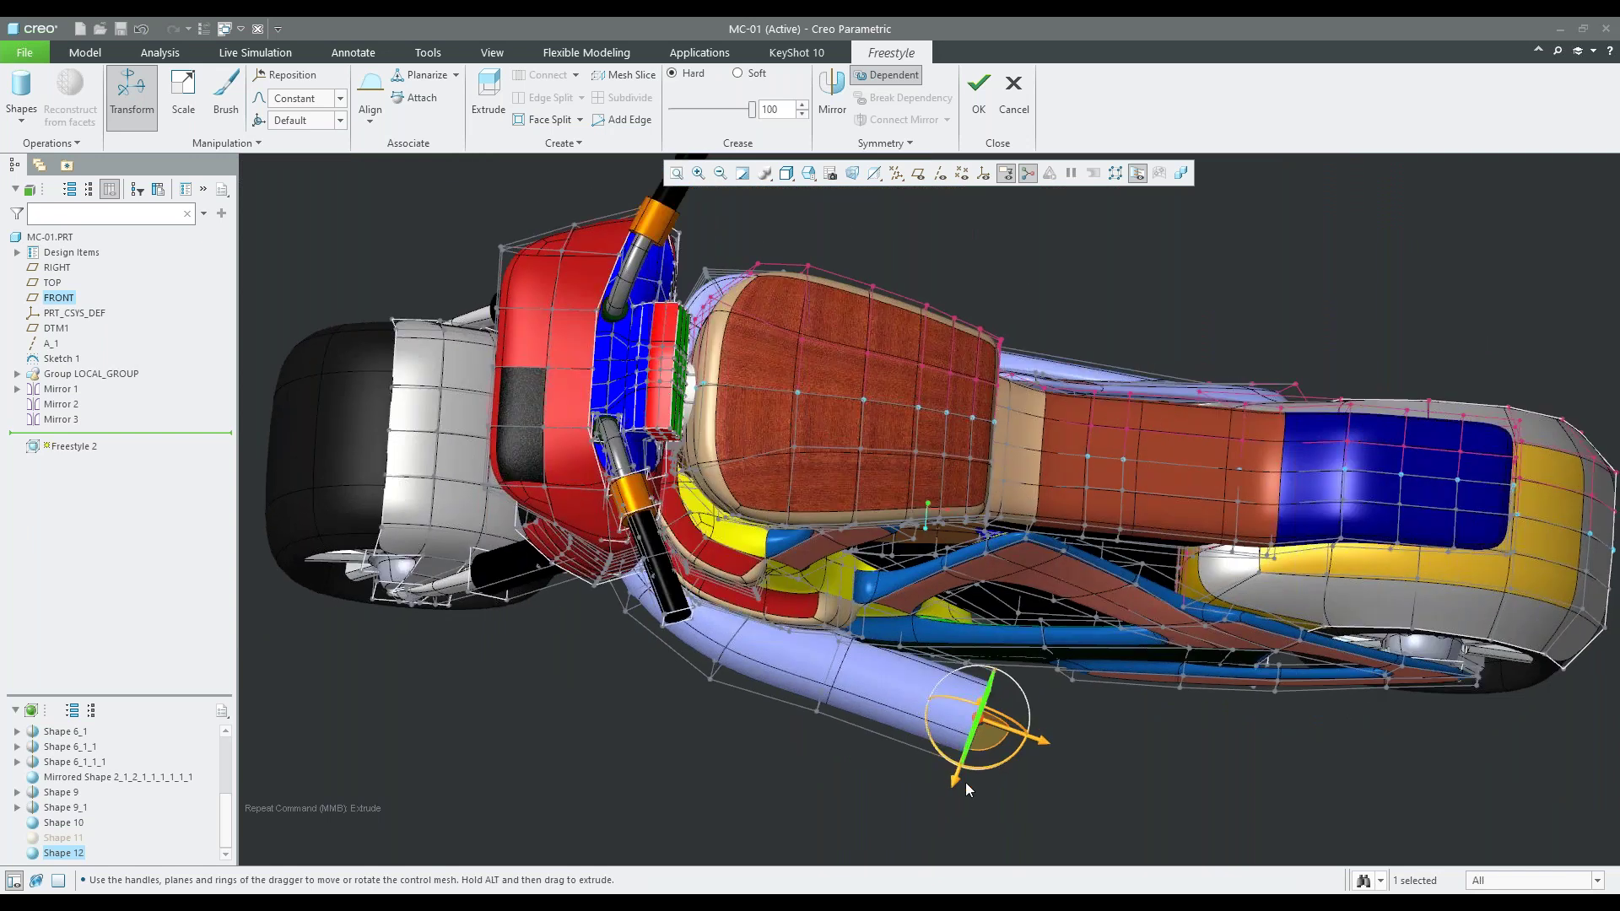
pyautogui.moveTo(965, 782); pyautogui.dragTo(974, 763)
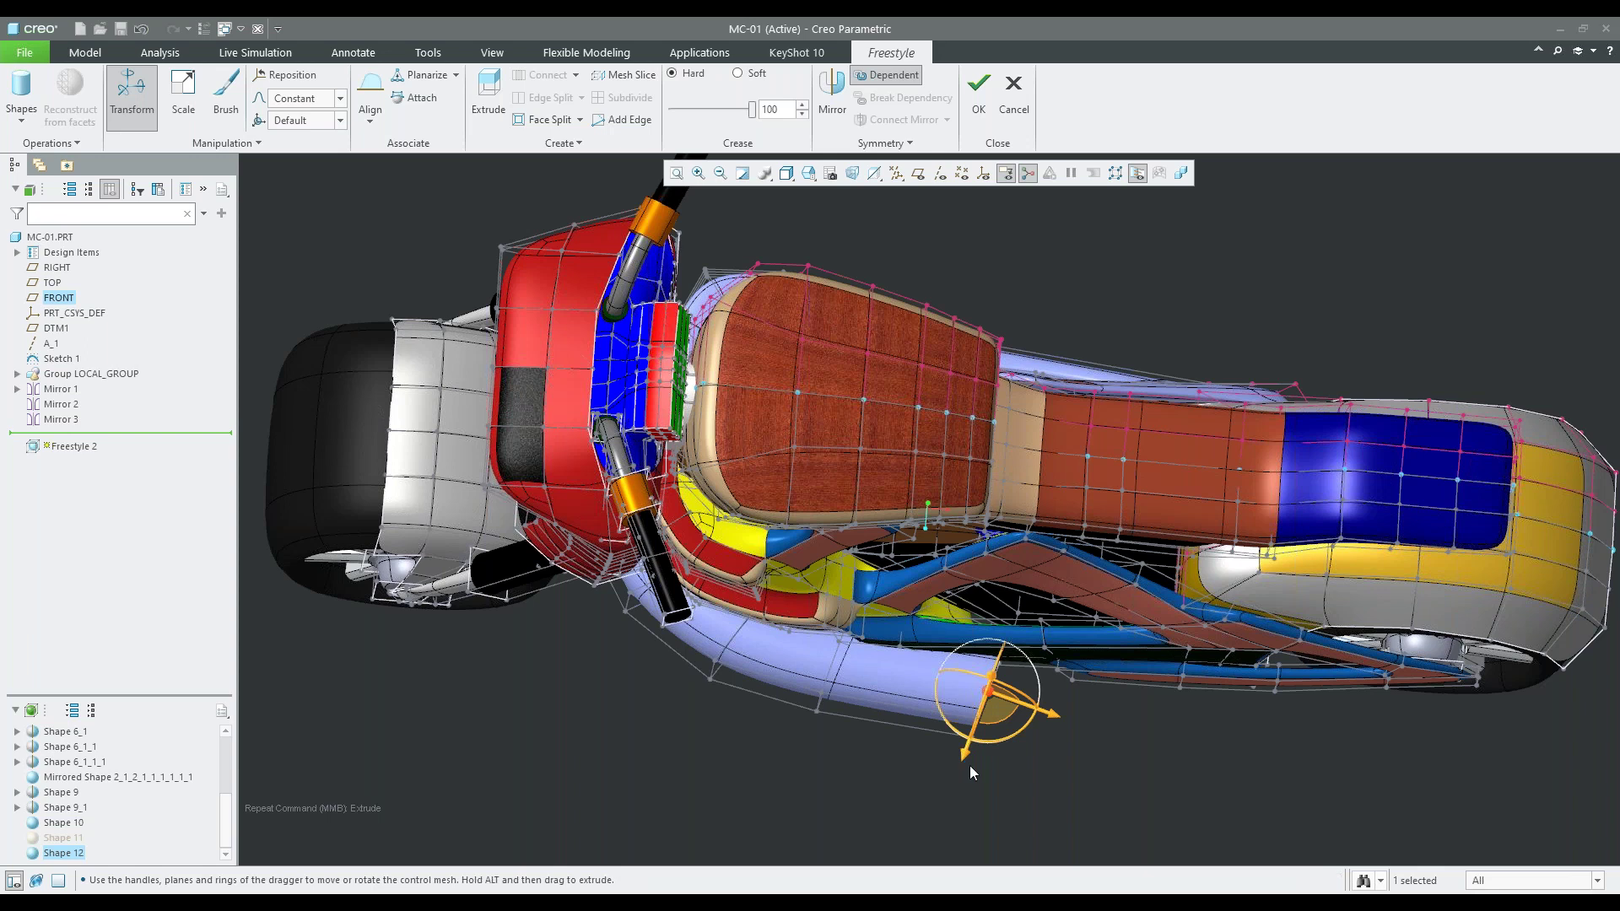
pyautogui.moveTo(959, 735); pyautogui.dragTo(974, 735)
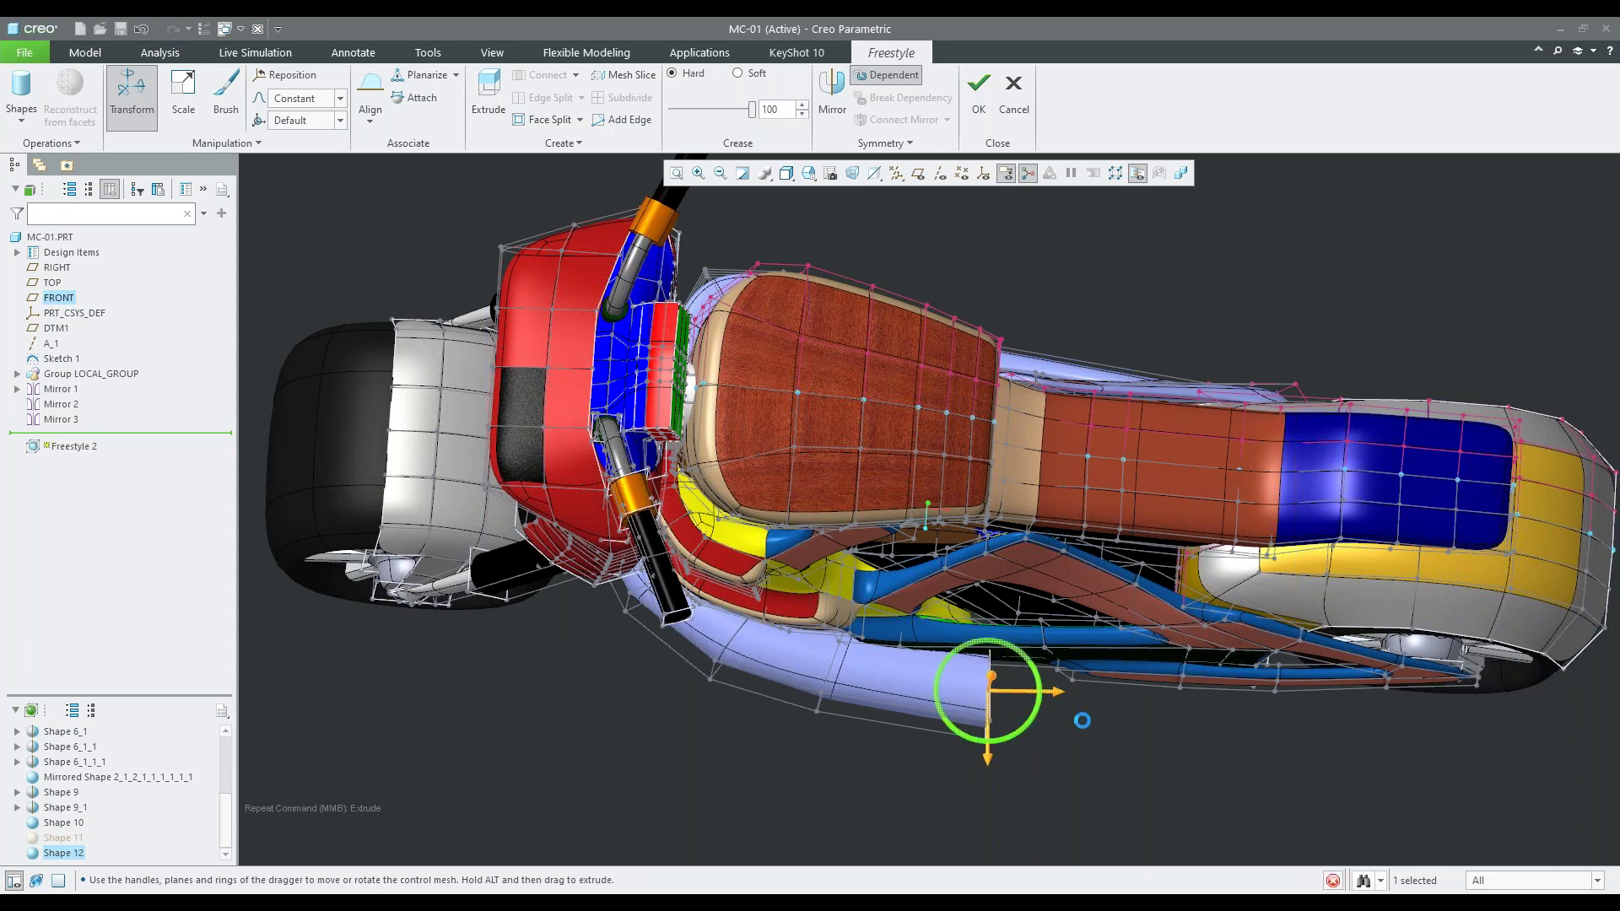
# Extrude the tube's end face straight back toward the rear wheel to lengthen the exhaust alongside the lower frame
pyautogui.rightClick(1110, 716)
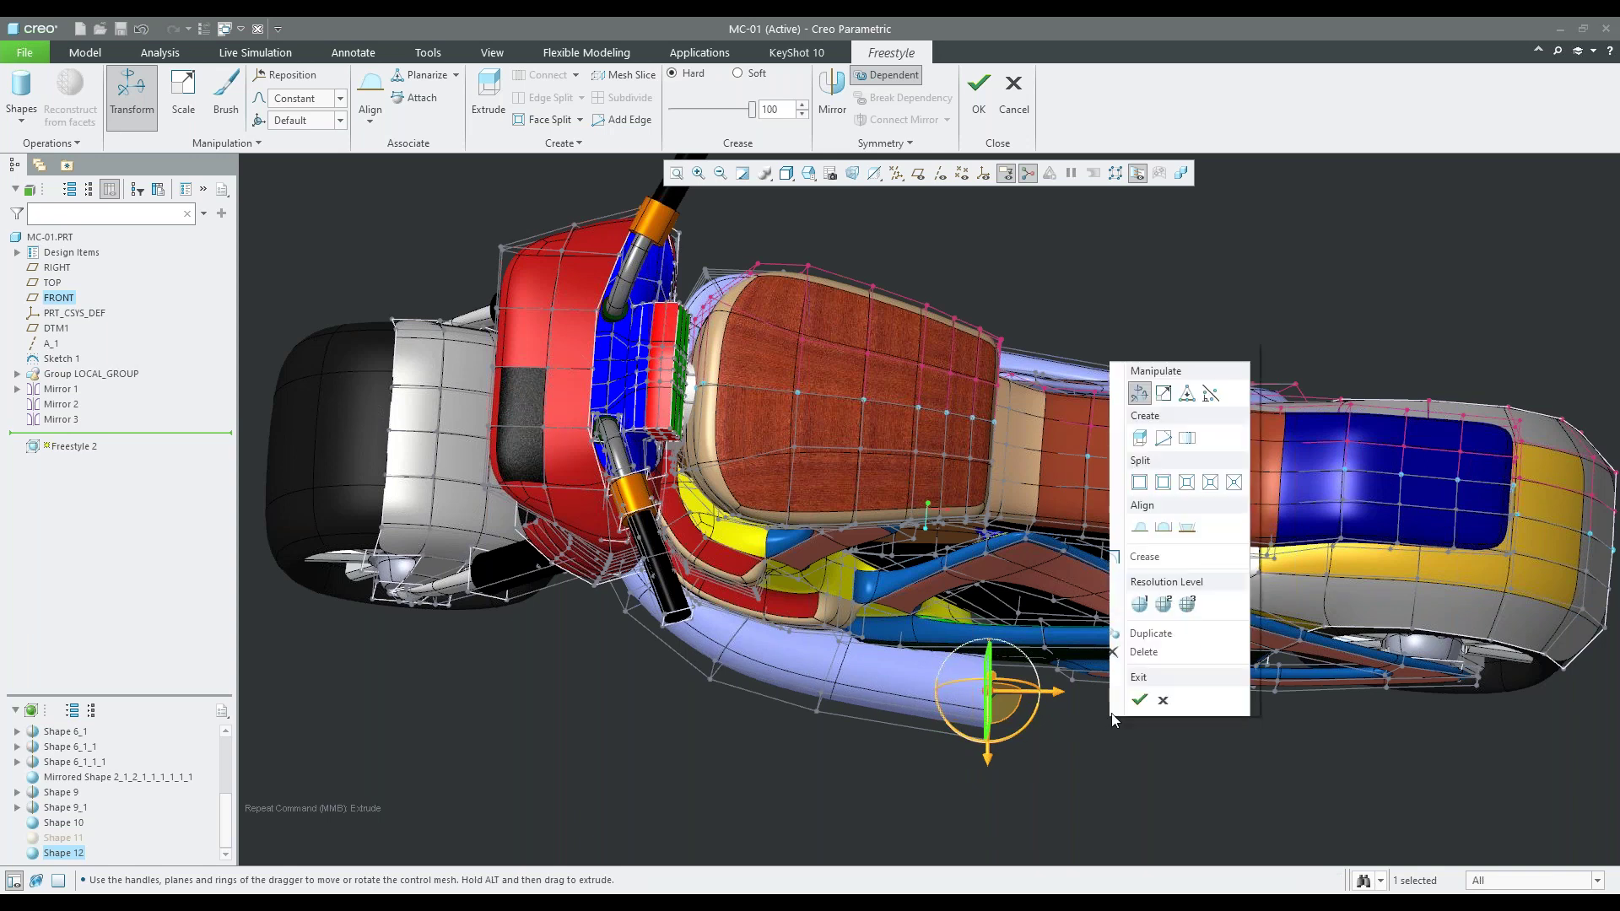
pyautogui.click(1154, 430)
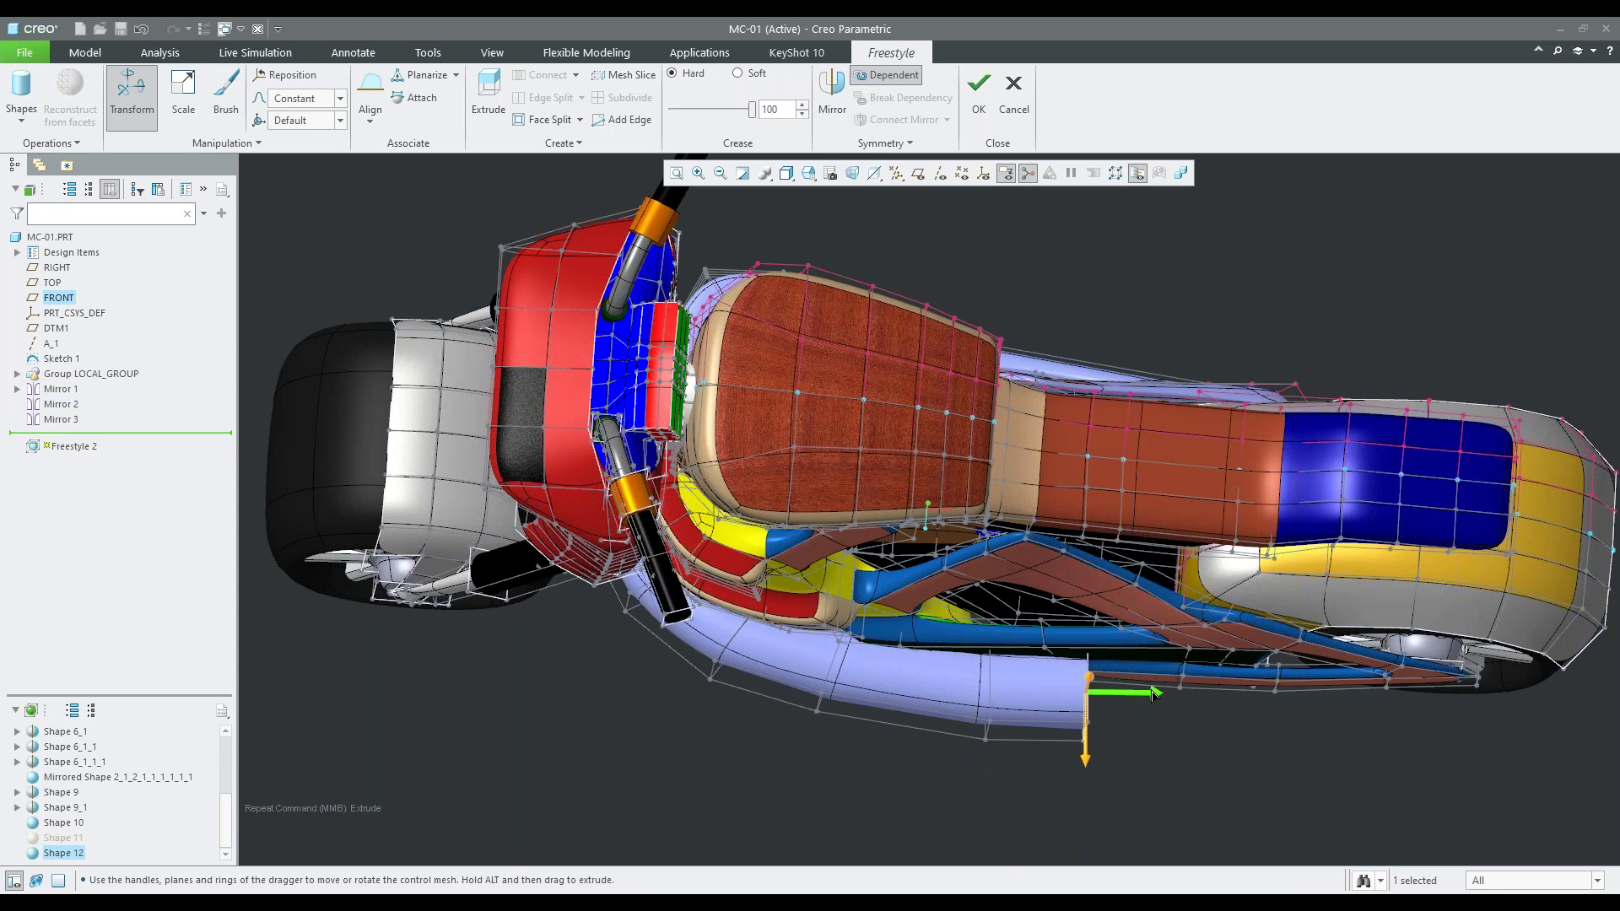
pyautogui.moveTo(1154, 693); pyautogui.dragTo(1201, 693)
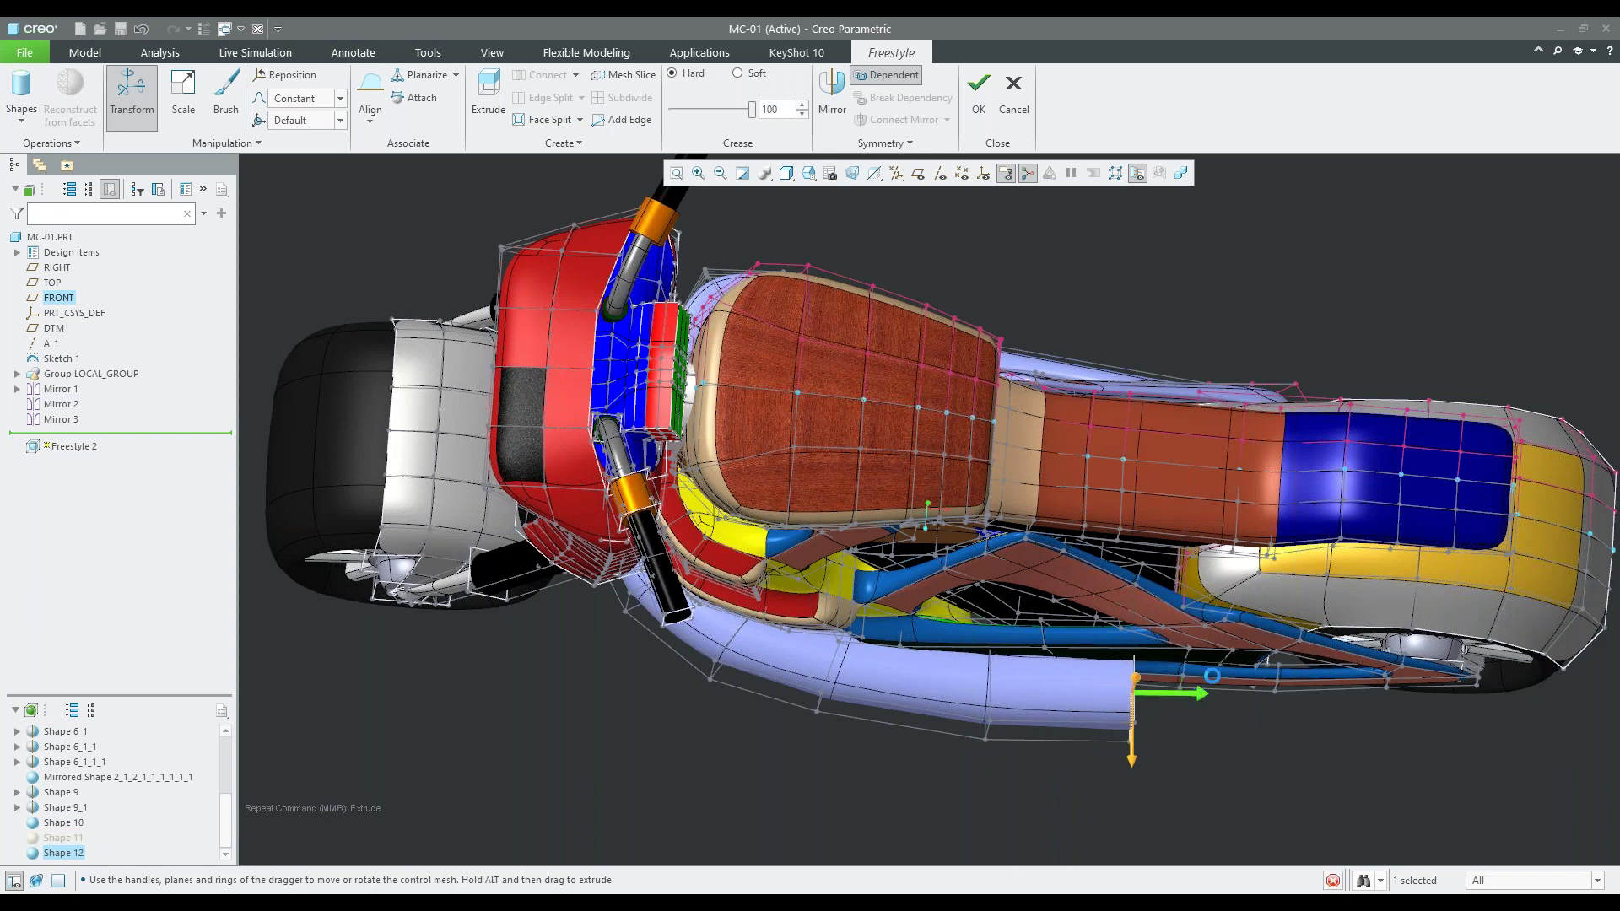
pyautogui.moveTo(1020, 582); pyautogui.dragTo(1016, 525, button='middle')
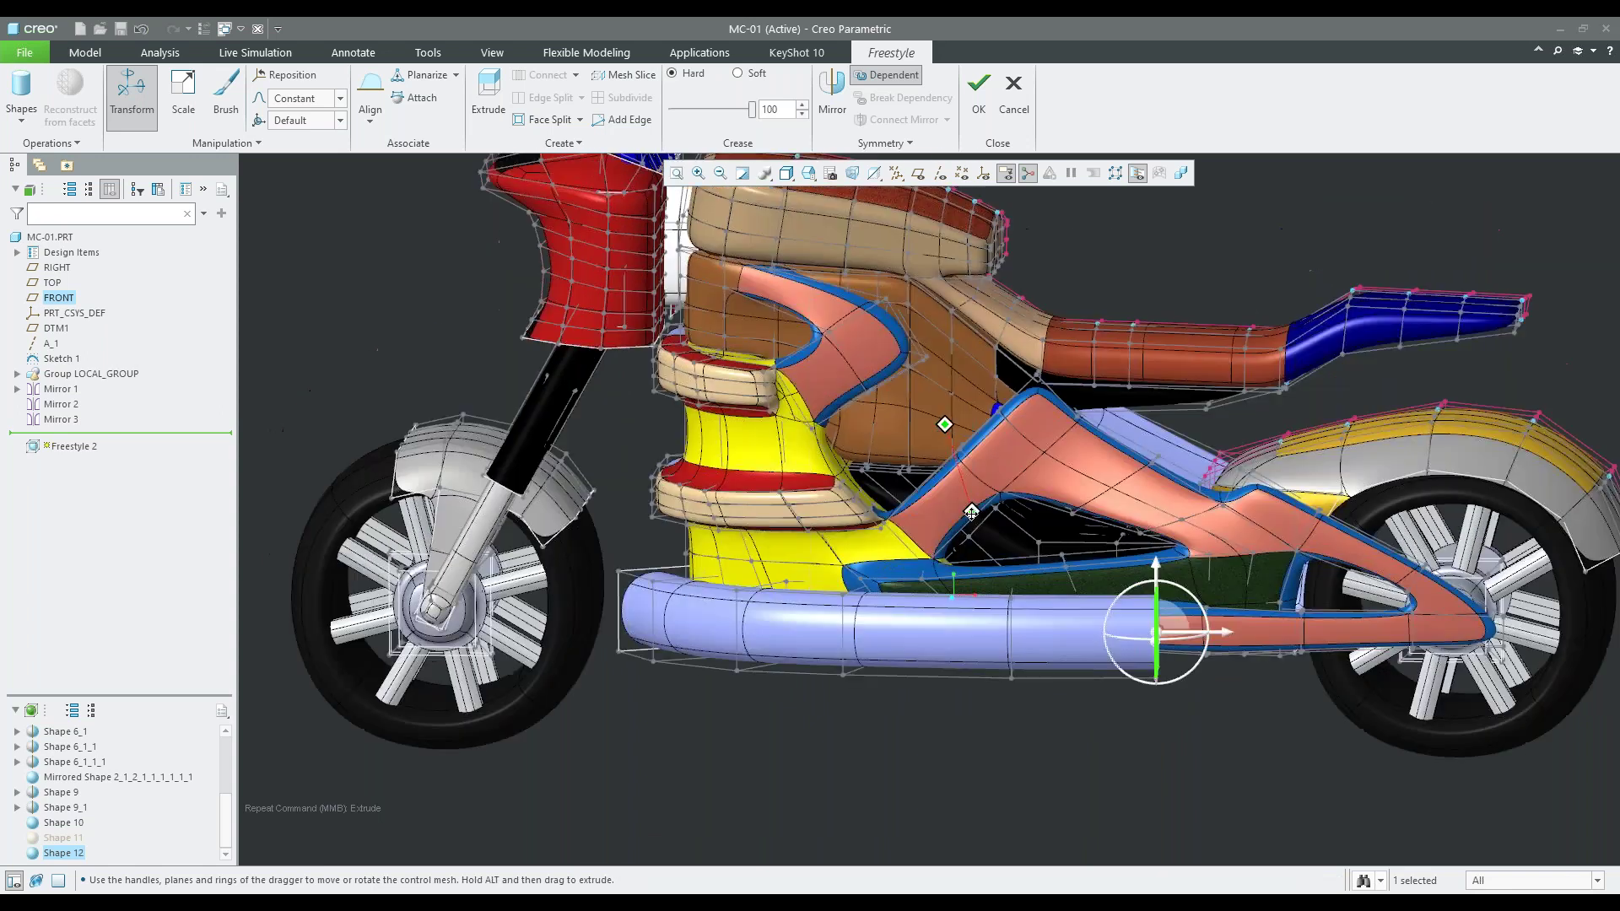
pyautogui.keyDown('shift'); pyautogui.moveTo(944, 415); pyautogui.dragTo(971, 502, button='middle'); pyautogui.keyUp('shift')
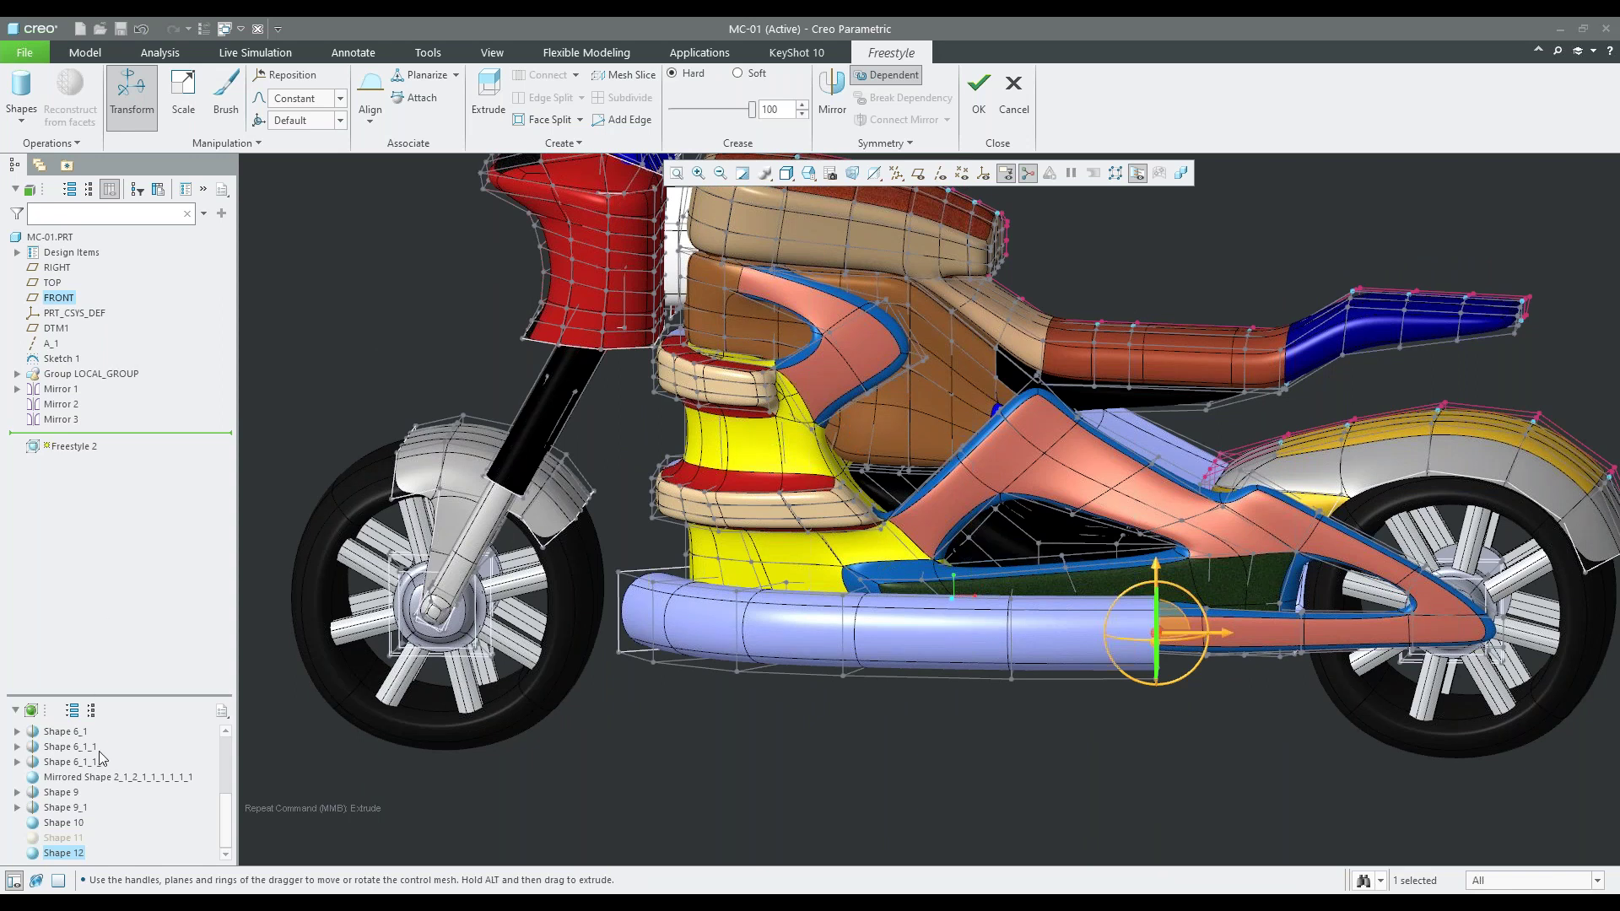
# Isolate Shape 12 so that the other freestyle shapes are hidden
pyautogui.rightClick(72, 855)
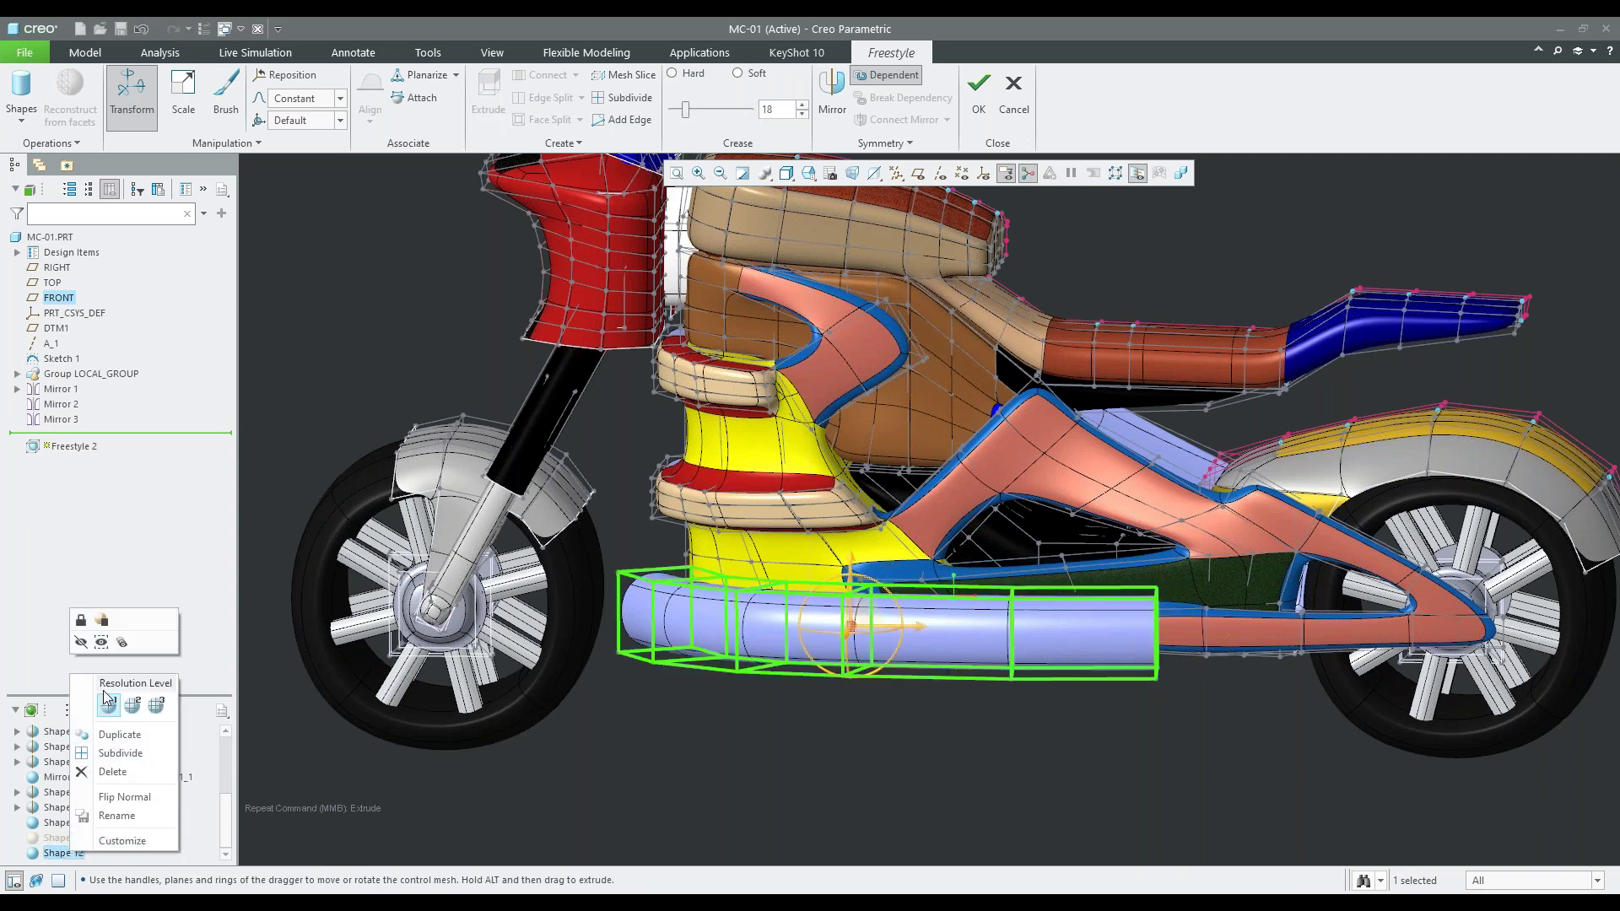
pyautogui.click(101, 643)
pyautogui.moveTo(786, 549)
pyautogui.mouseDown(button='middle')
pyautogui.moveTo(802, 543)
pyautogui.moveTo(827, 572)
pyautogui.moveTo(799, 549)
pyautogui.moveTo(811, 540)
pyautogui.mouseUp(button='middle')
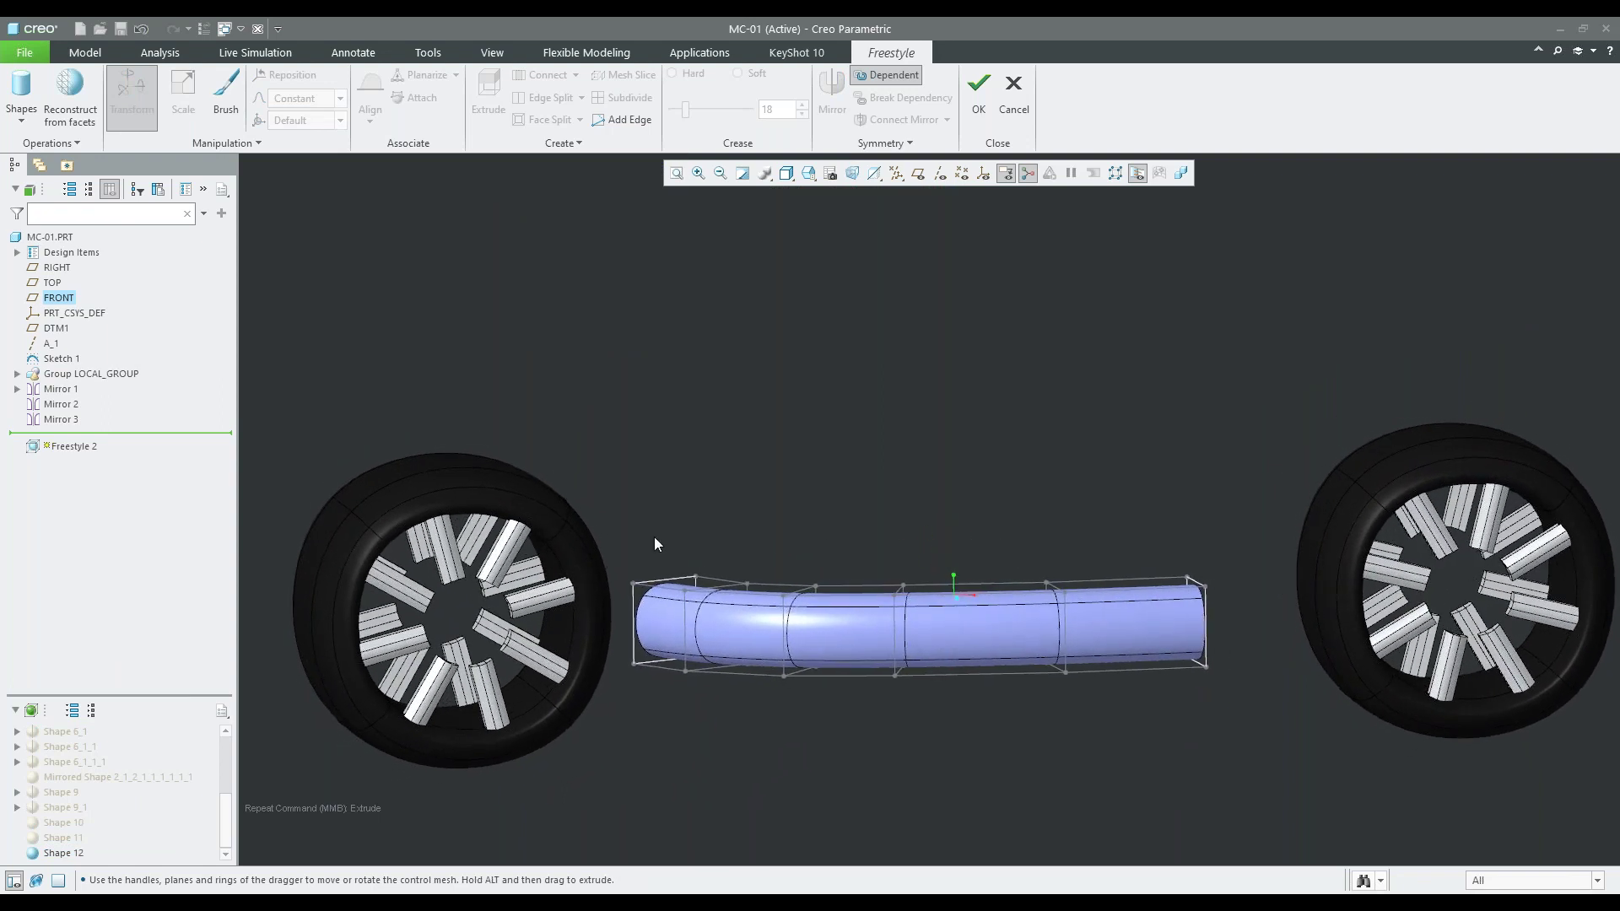
# Select the control mesh of the tube's curved front section and scale it down to a thinner pipe
pyautogui.scroll(1, 651, 536)
pyautogui.moveTo(619, 484); pyautogui.dragTo(819, 681)
pyautogui.moveTo(813, 640); pyautogui.dragTo(792, 676, button='middle')
pyautogui.scroll(5, 651, 695)
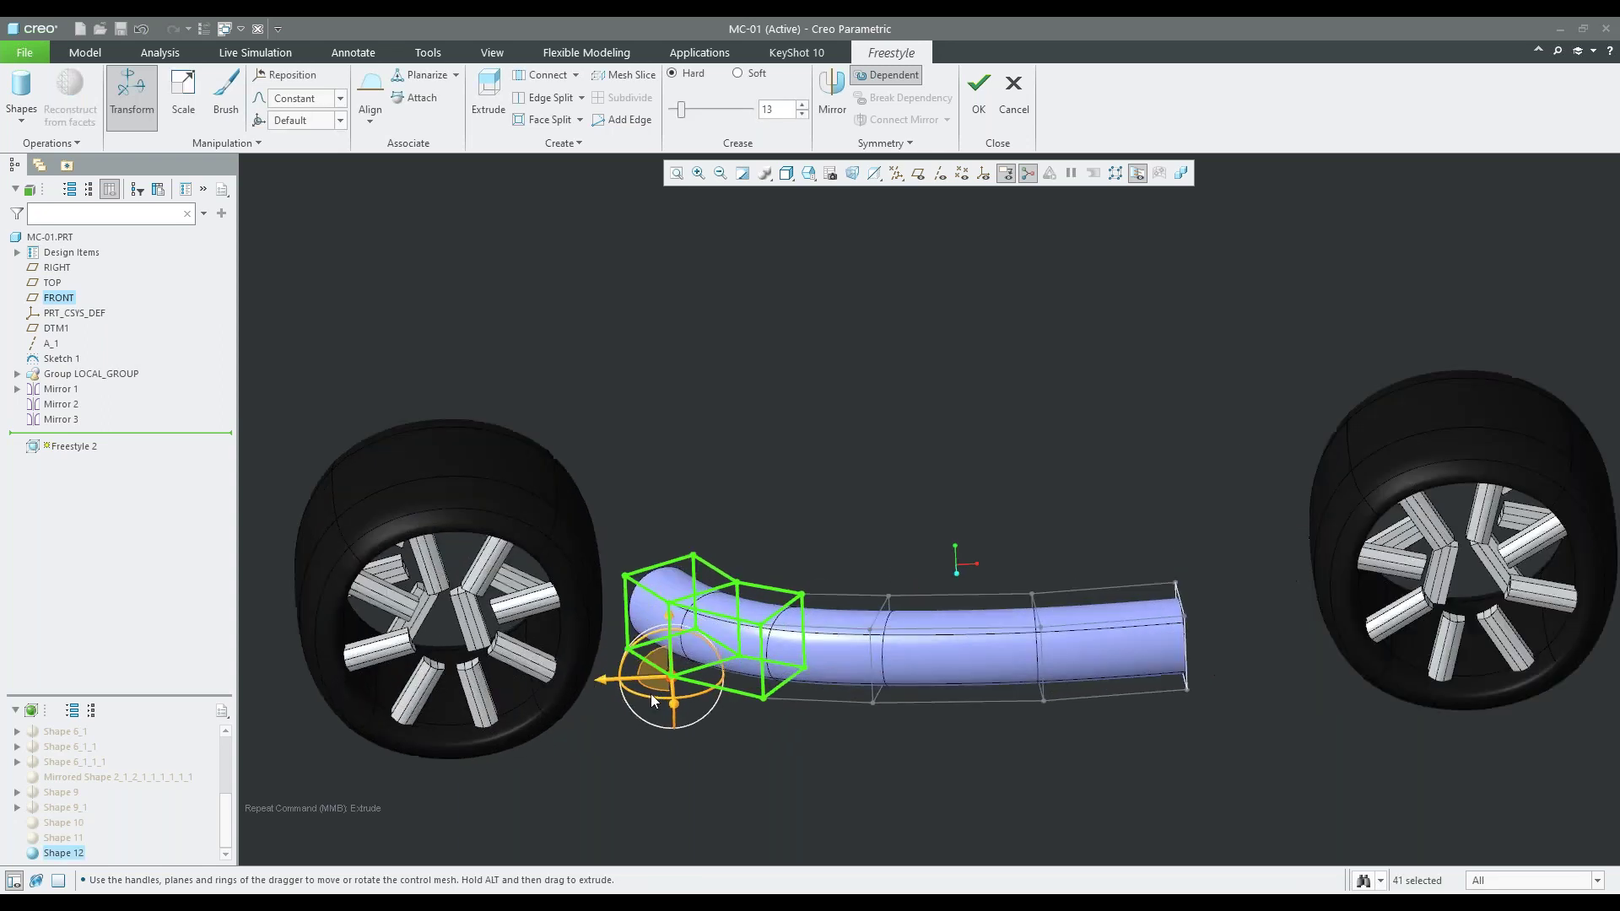
pyautogui.rightClick(854, 432)
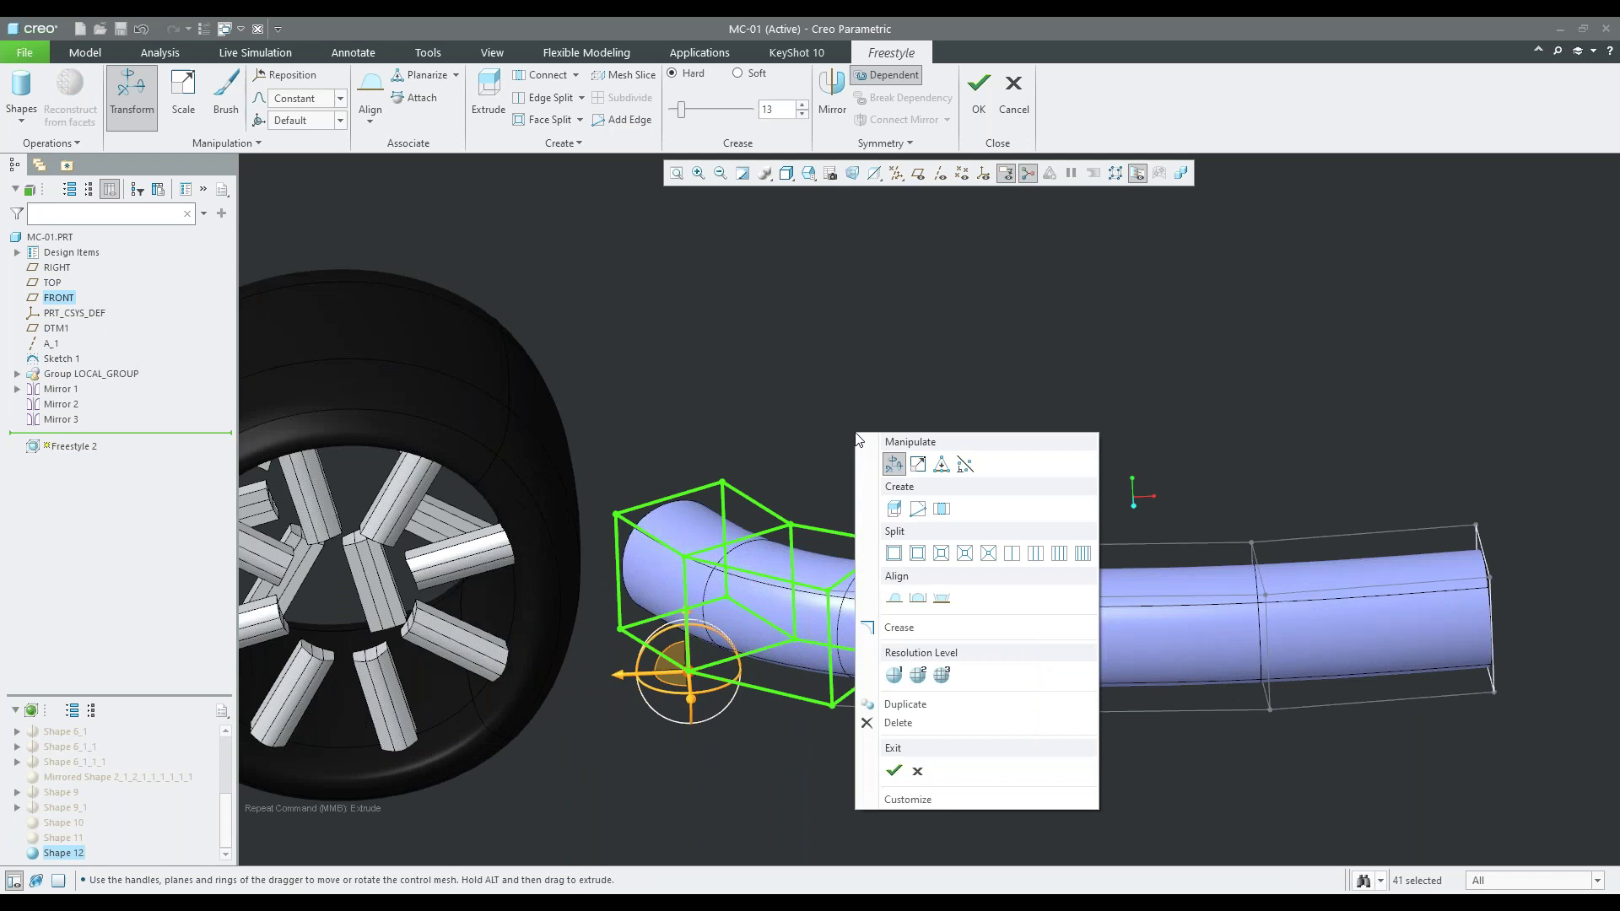
pyautogui.click(919, 465)
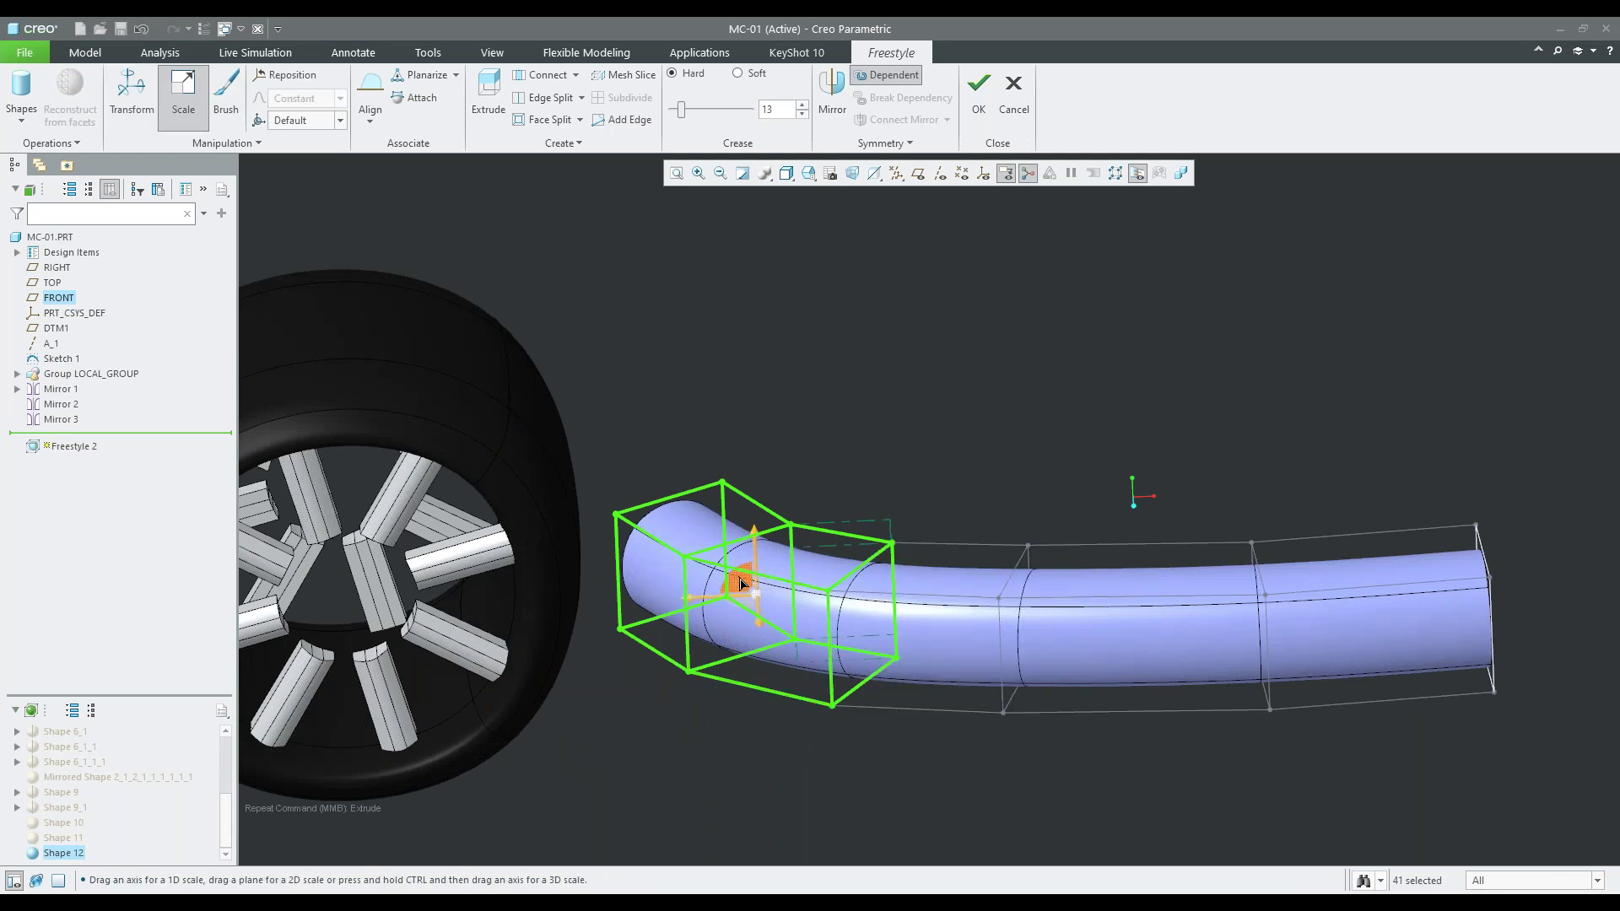
pyautogui.moveTo(742, 582); pyautogui.dragTo(767, 641)
# Select the mesh ring behind the narrowed front section and scale it down to extend the taper rearward
pyautogui.moveTo(938, 470); pyautogui.dragTo(1085, 766)
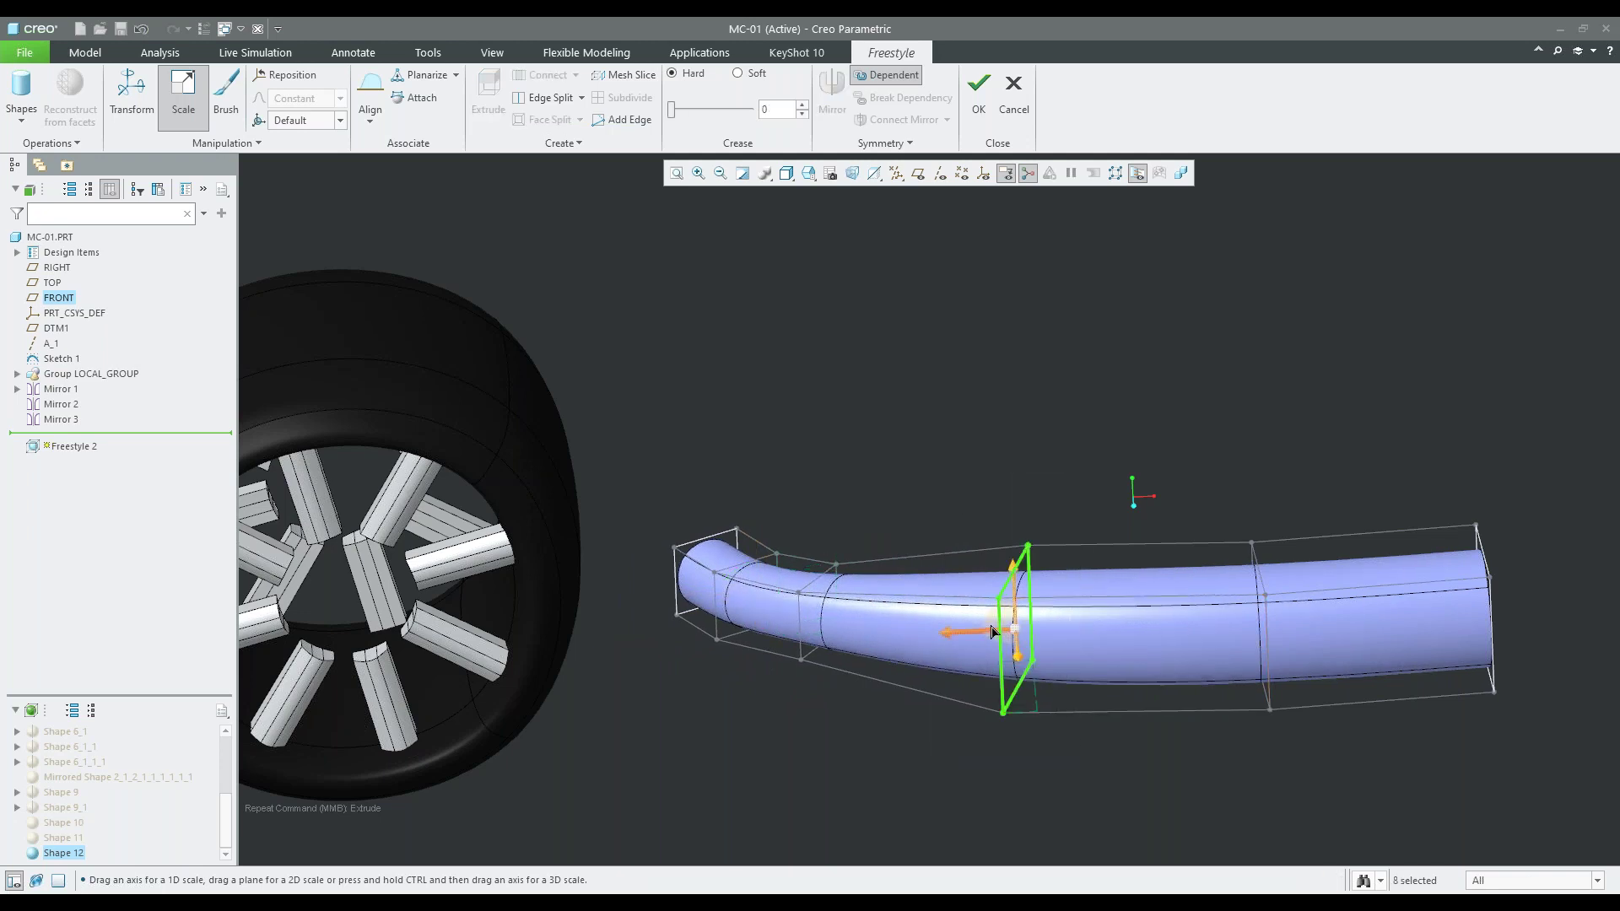
pyautogui.moveTo(993, 626)
pyautogui.mouseDown()
pyautogui.moveTo(1045, 762)
pyautogui.moveTo(1002, 681)
pyautogui.mouseUp()
pyautogui.keyDown('shift'); pyautogui.moveTo(1279, 572); pyautogui.dragTo(1106, 531, button='middle'); pyautogui.keyUp('shift')
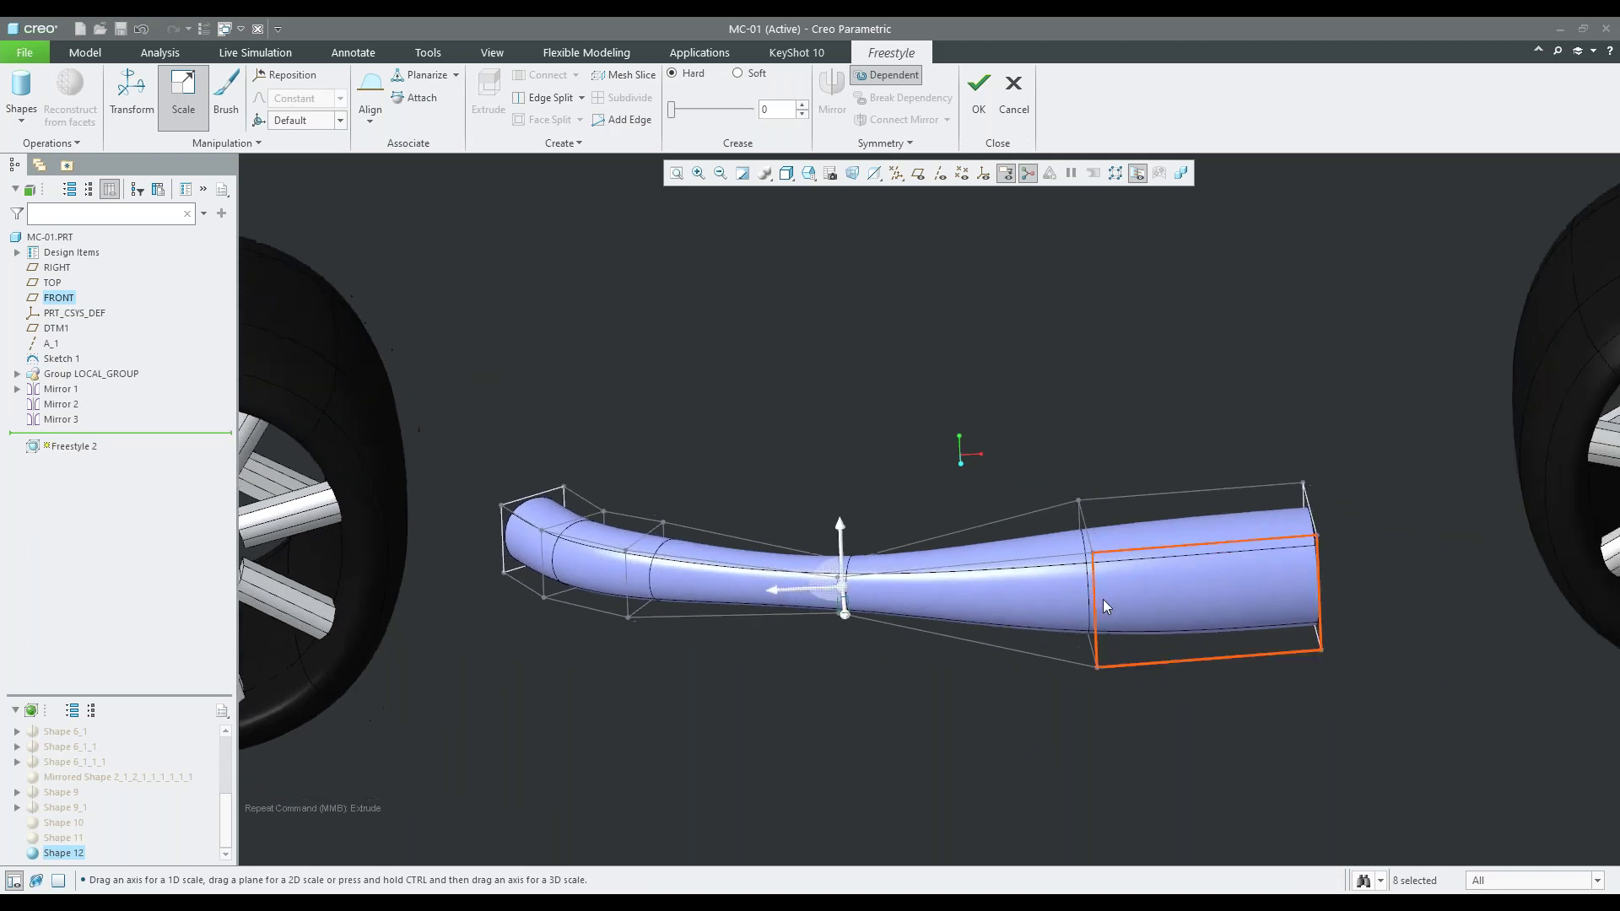
# Bring all hidden freestyle shapes back into view around the tapered Shape 12 pipe
pyautogui.rightClick(64, 854)
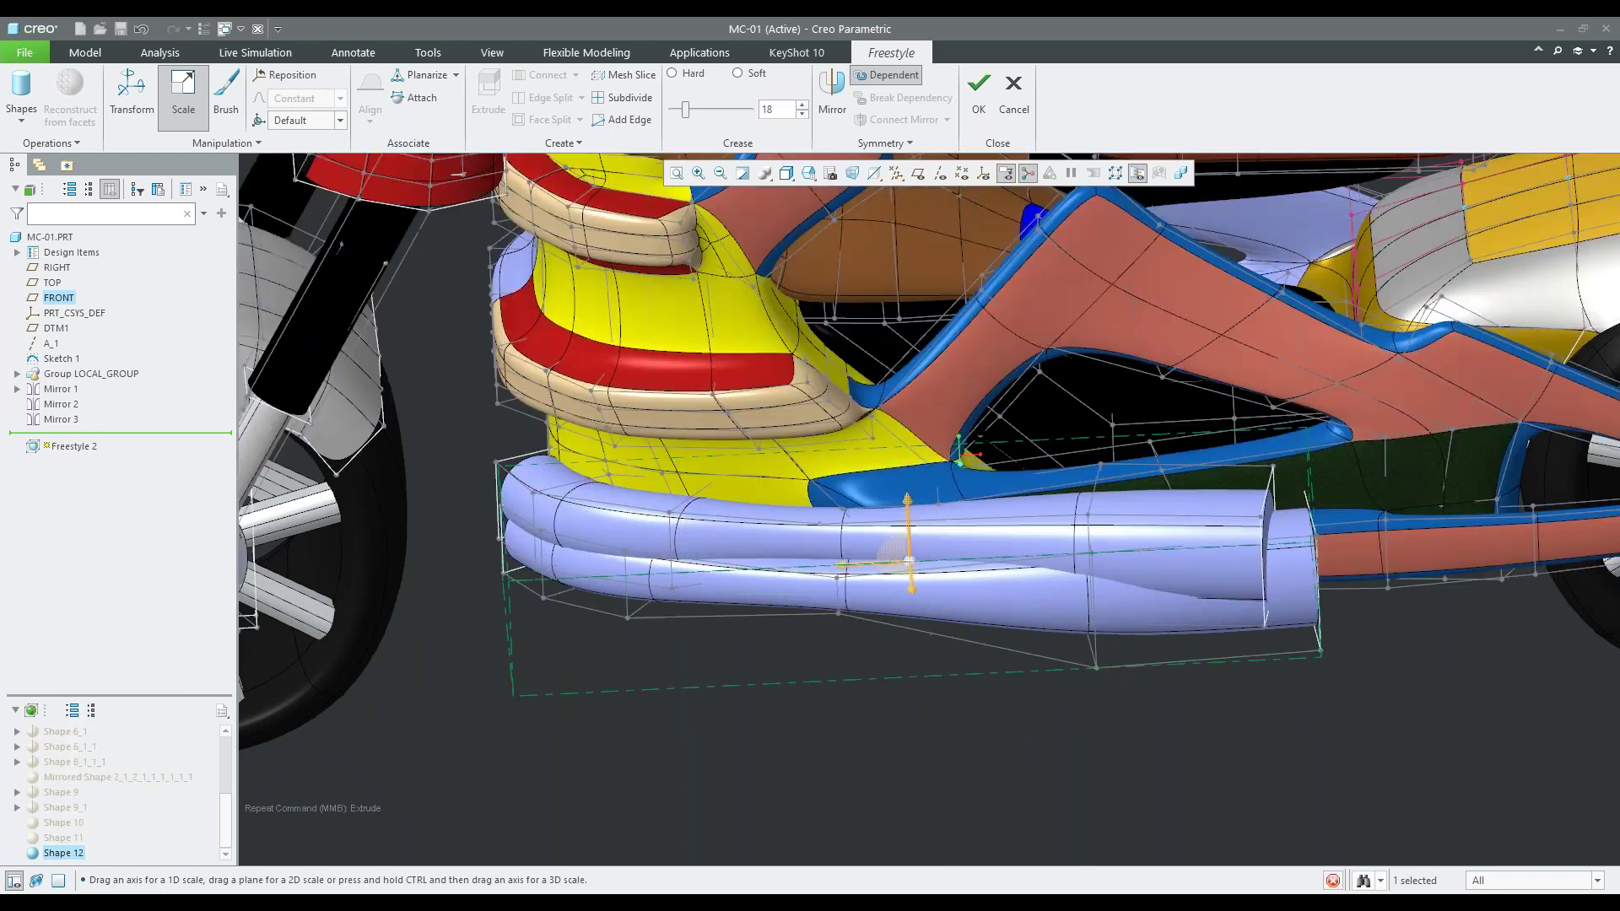
pyautogui.scroll(-4, 891, 727)
pyautogui.scroll(4, 970, 630)
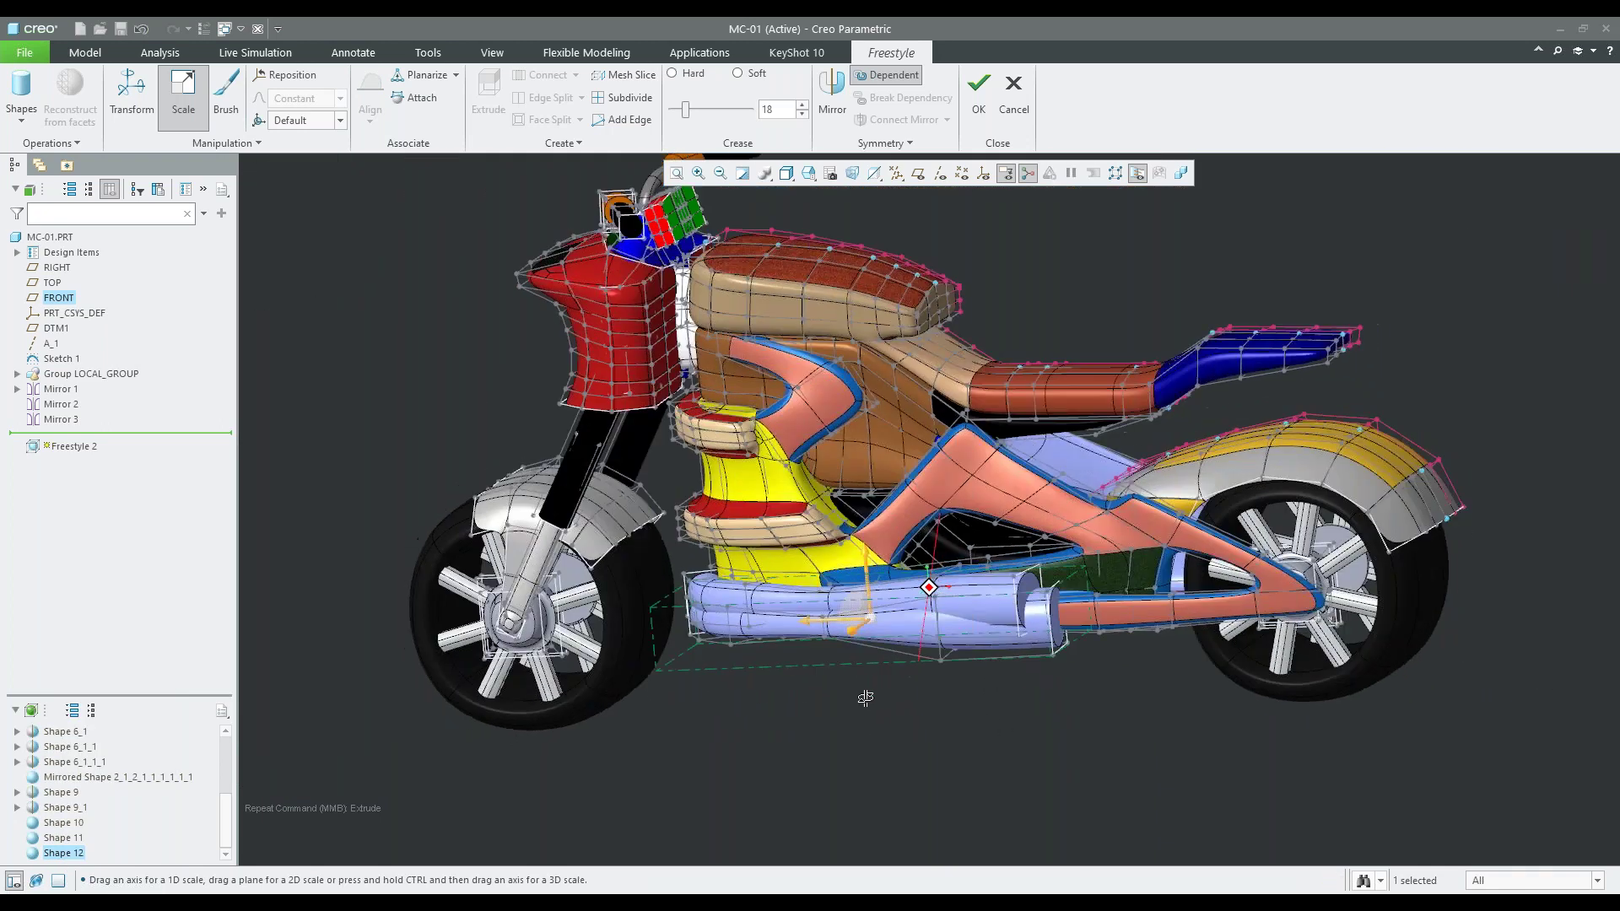
pyautogui.scroll(1, 979, 643)
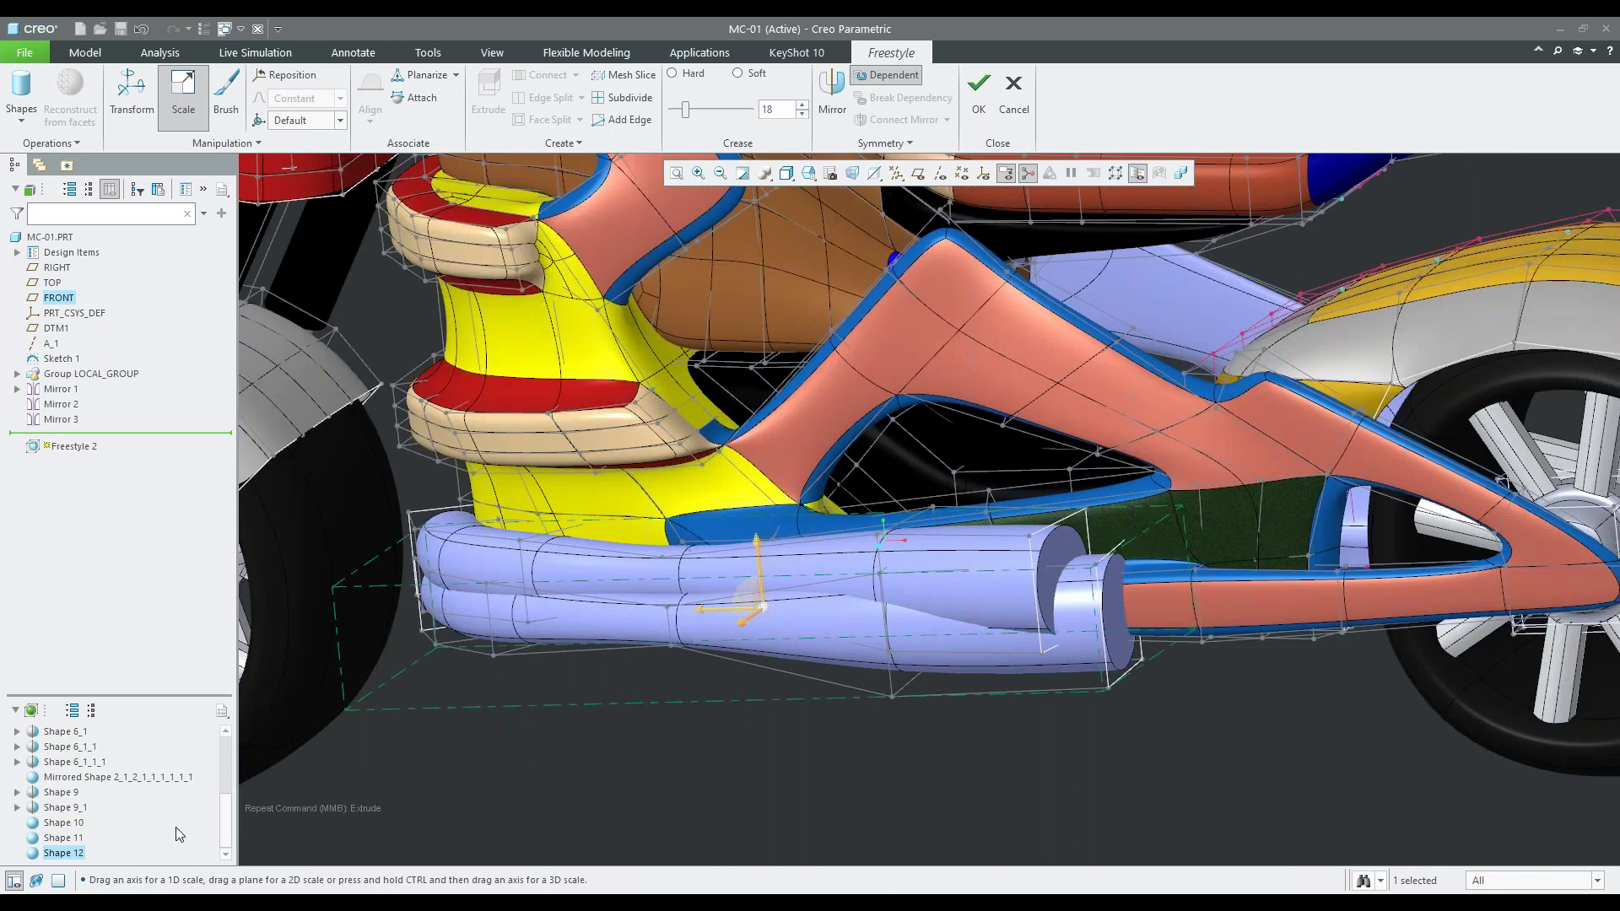
# Hide Shape 12 and select the existing exhaust pipe, Shape 11
pyautogui.rightClick(76, 854)
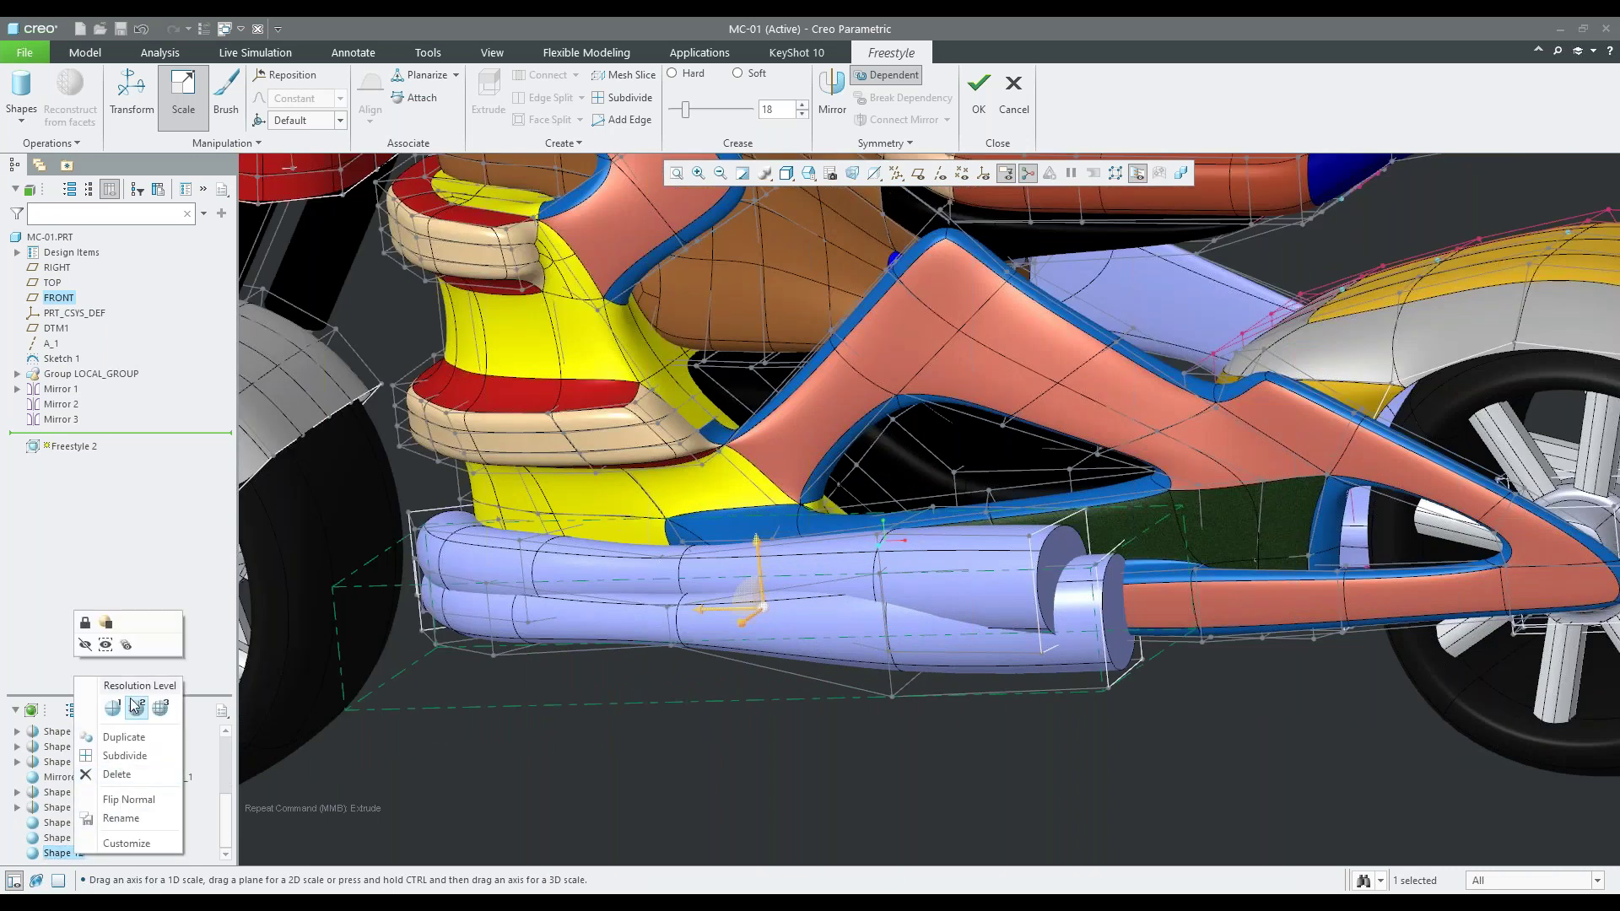
pyautogui.click(85, 646)
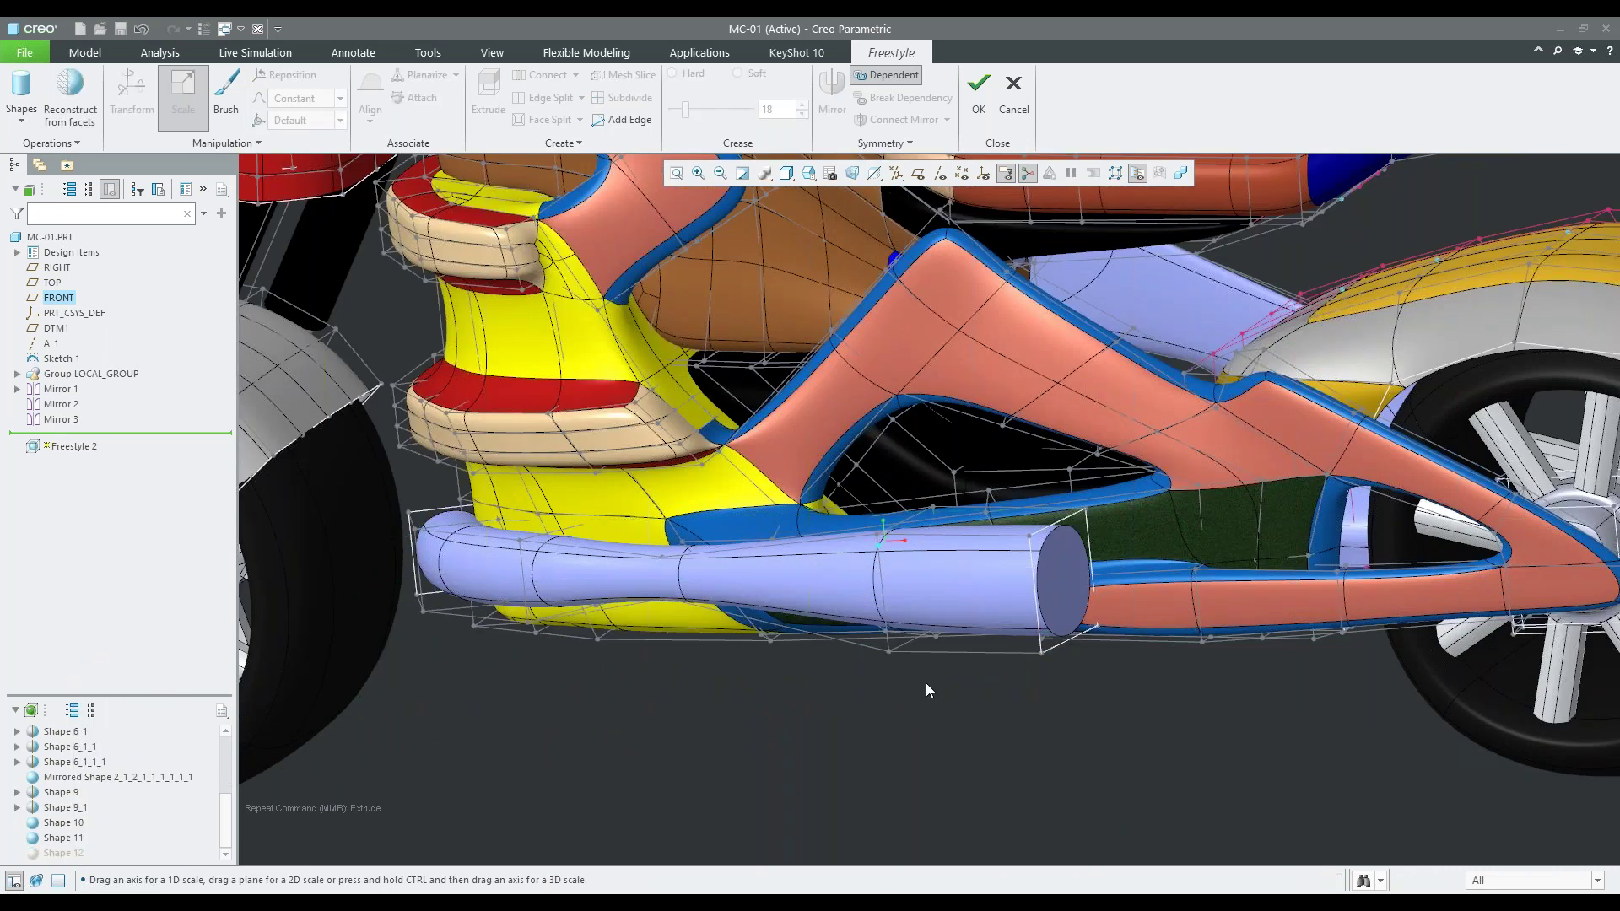
pyautogui.scroll(-3, 924, 682)
pyautogui.scroll(4, 931, 673)
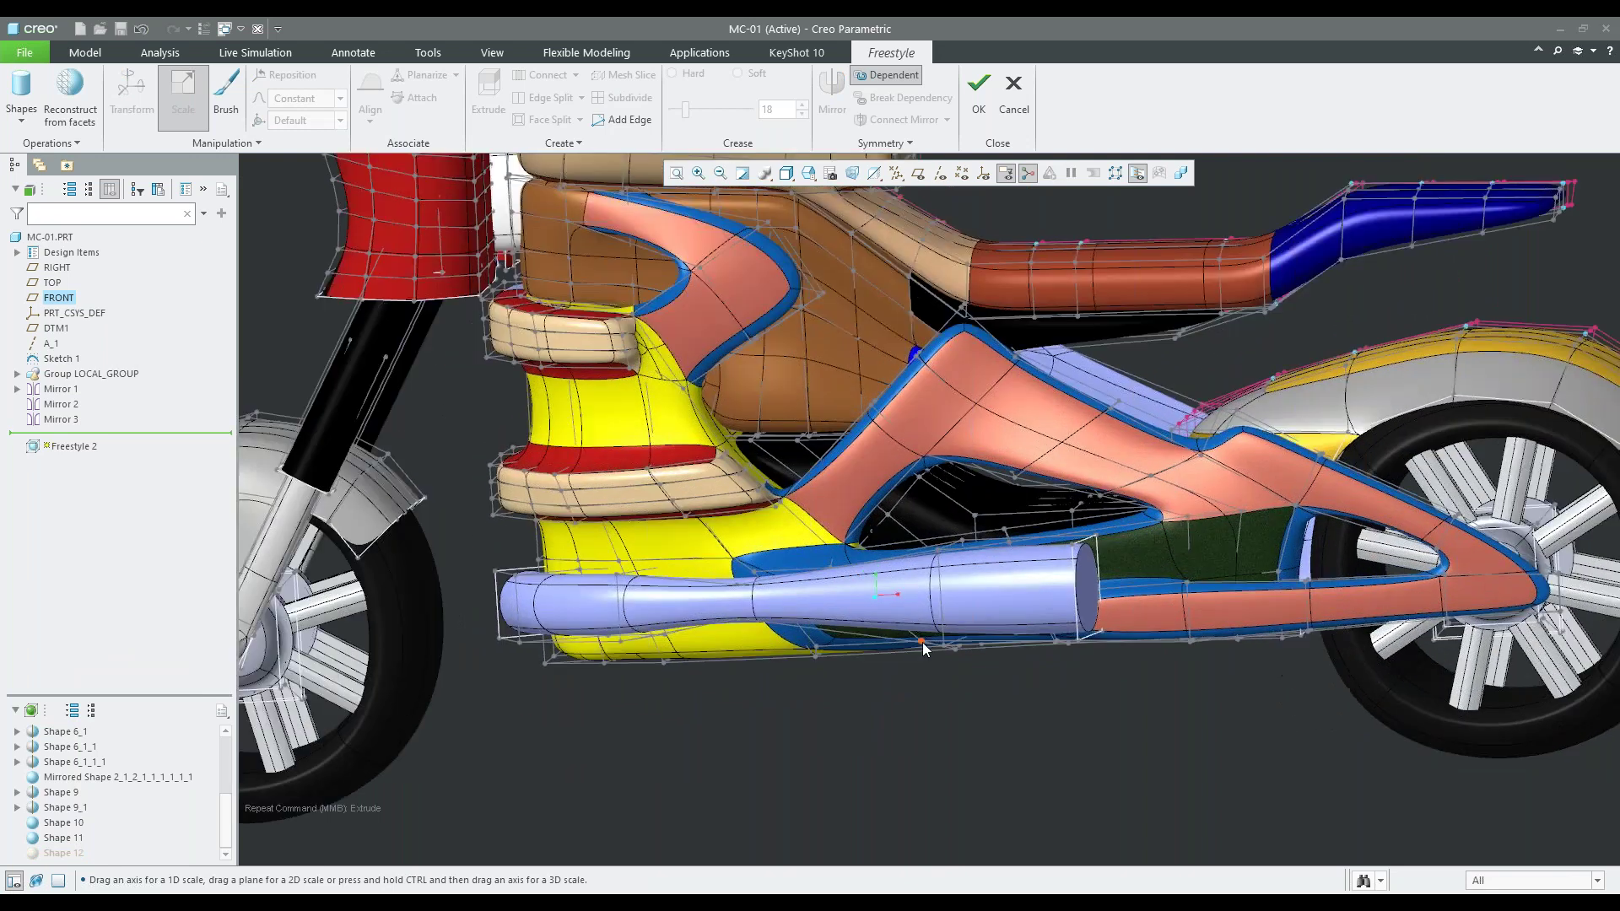
pyautogui.moveTo(962, 636)
pyautogui.mouseDown(button='middle')
pyautogui.moveTo(980, 631)
pyautogui.moveTo(915, 652)
pyautogui.mouseUp(button='middle')
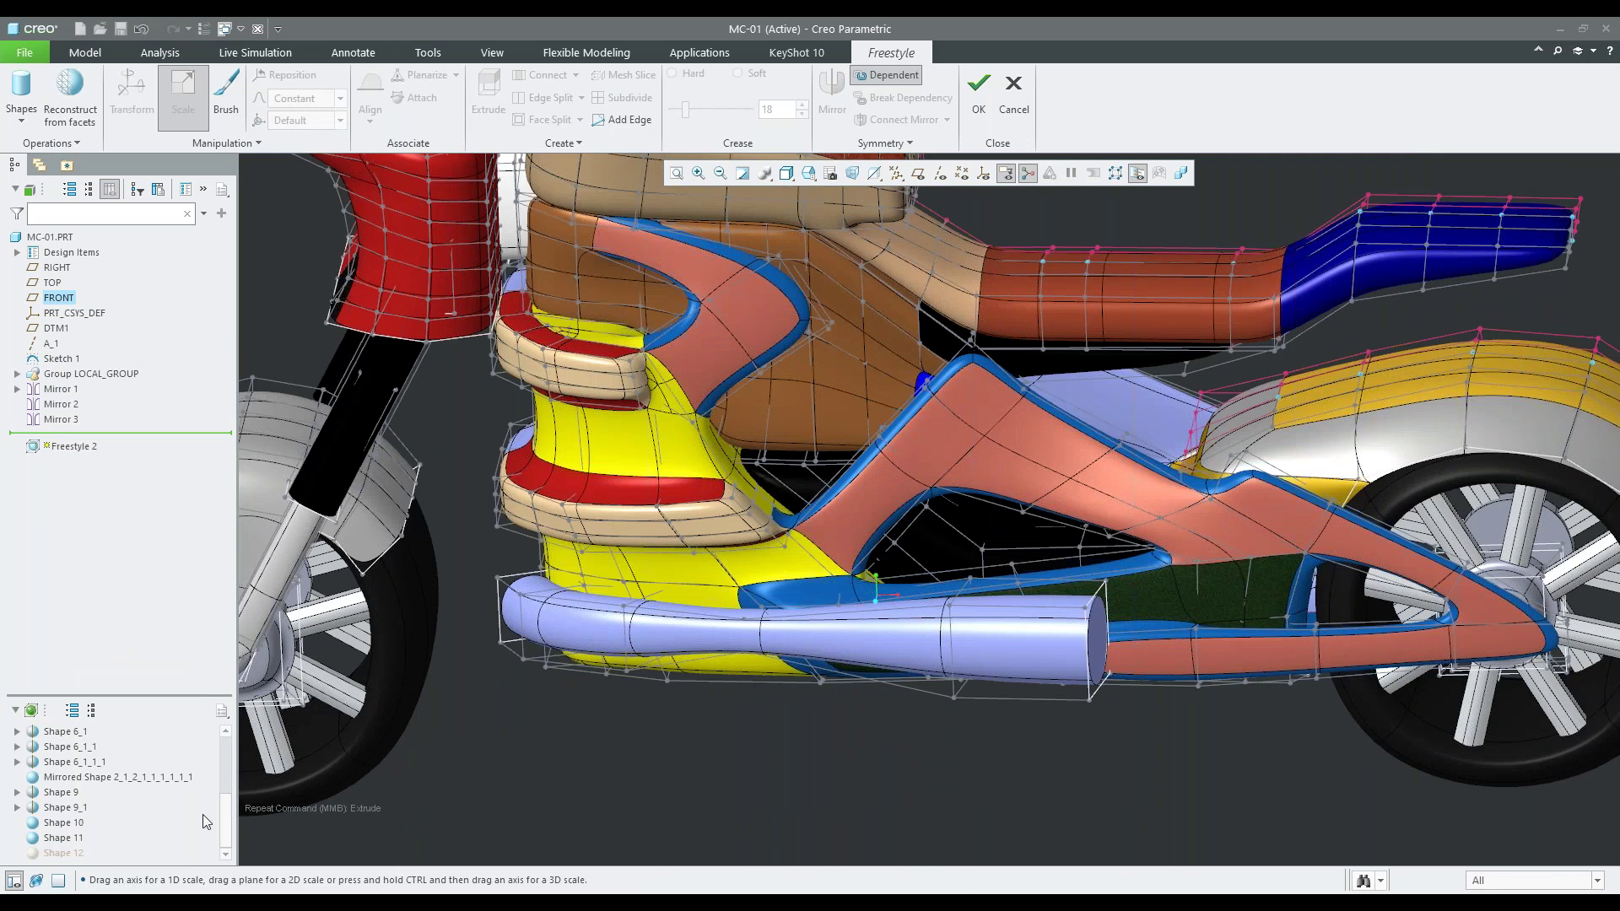
pyautogui.click(76, 838)
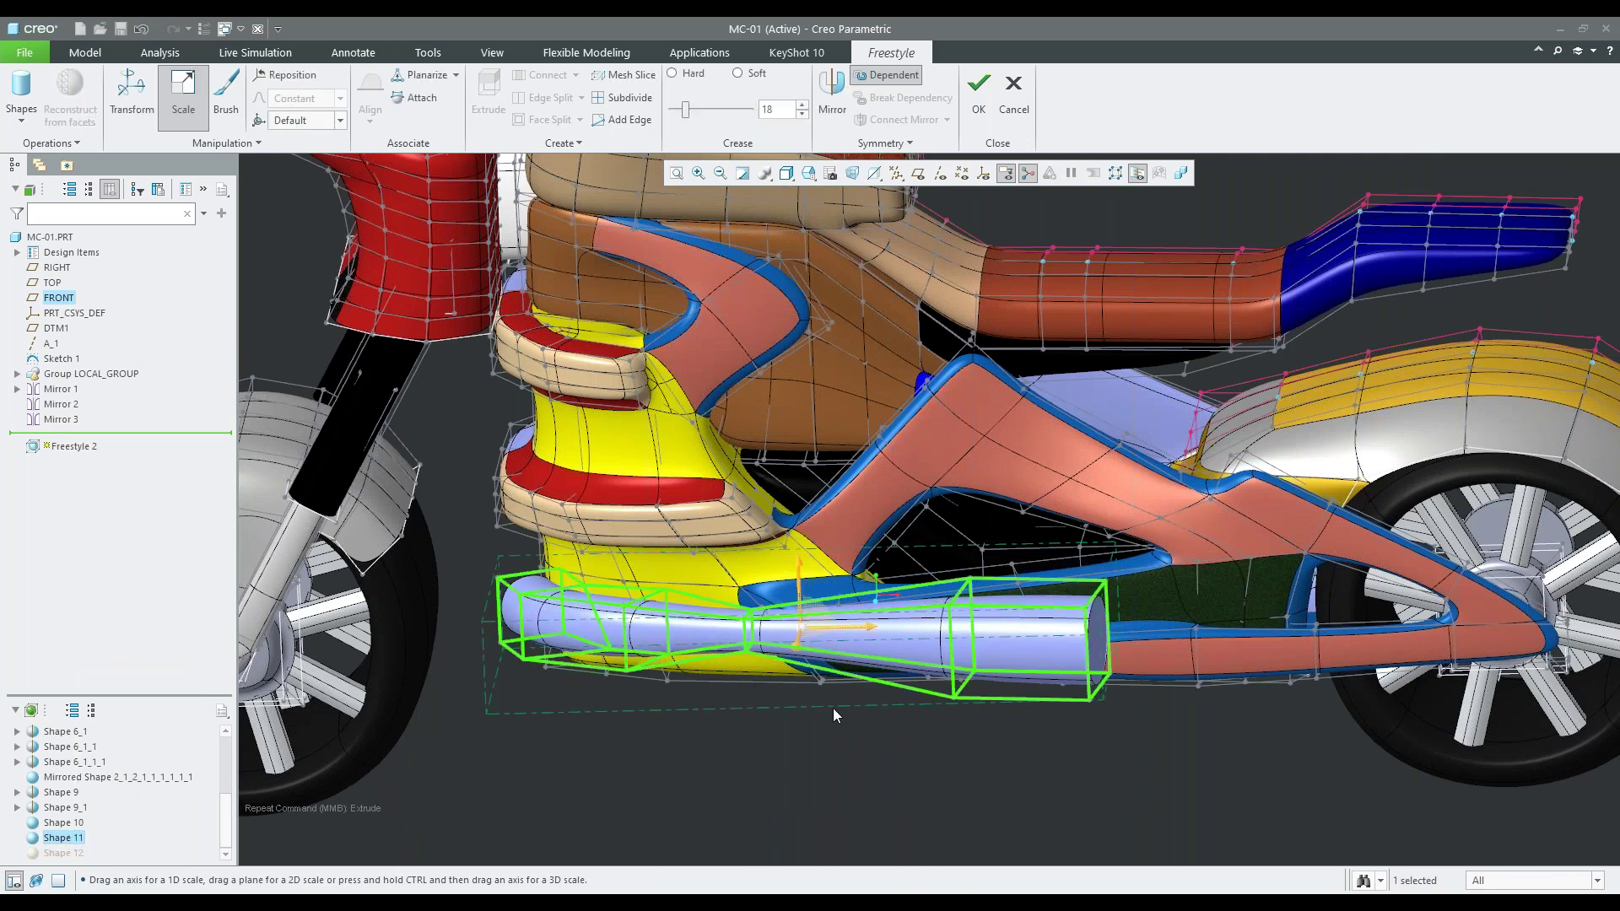
# Adjust the Shape 11 exhaust pipe along its vertical scale axis and move the whole pipe down below the engine
pyautogui.moveTo(833, 703); pyautogui.dragTo(820, 675, button='middle')
pyautogui.moveTo(805, 529); pyautogui.dragTo(809, 542)
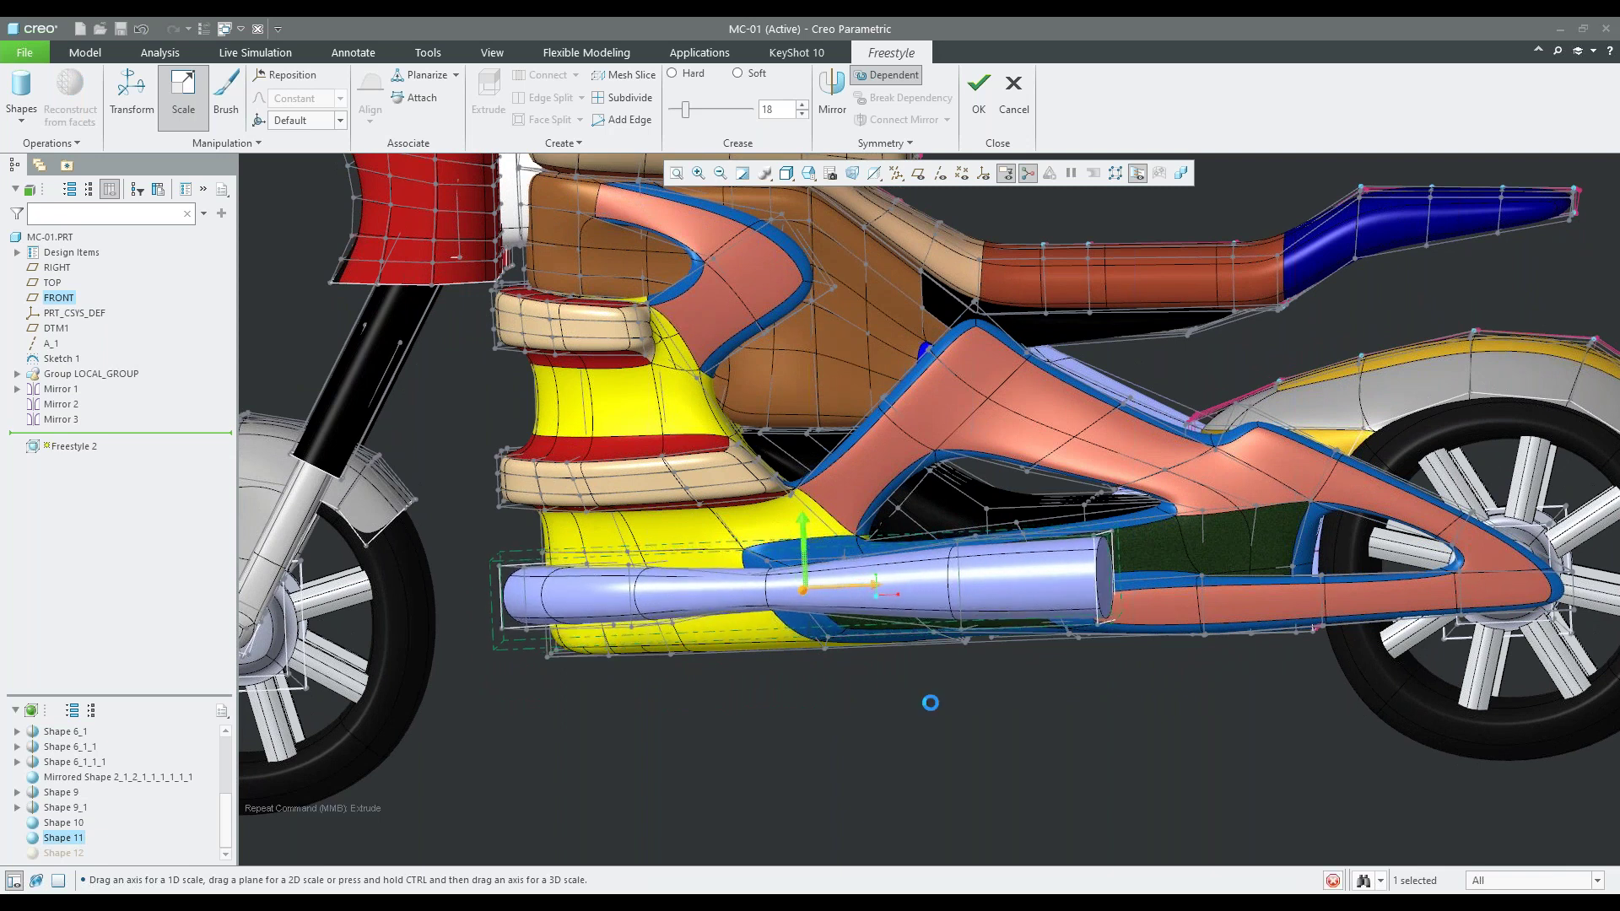
pyautogui.rightClick(950, 373)
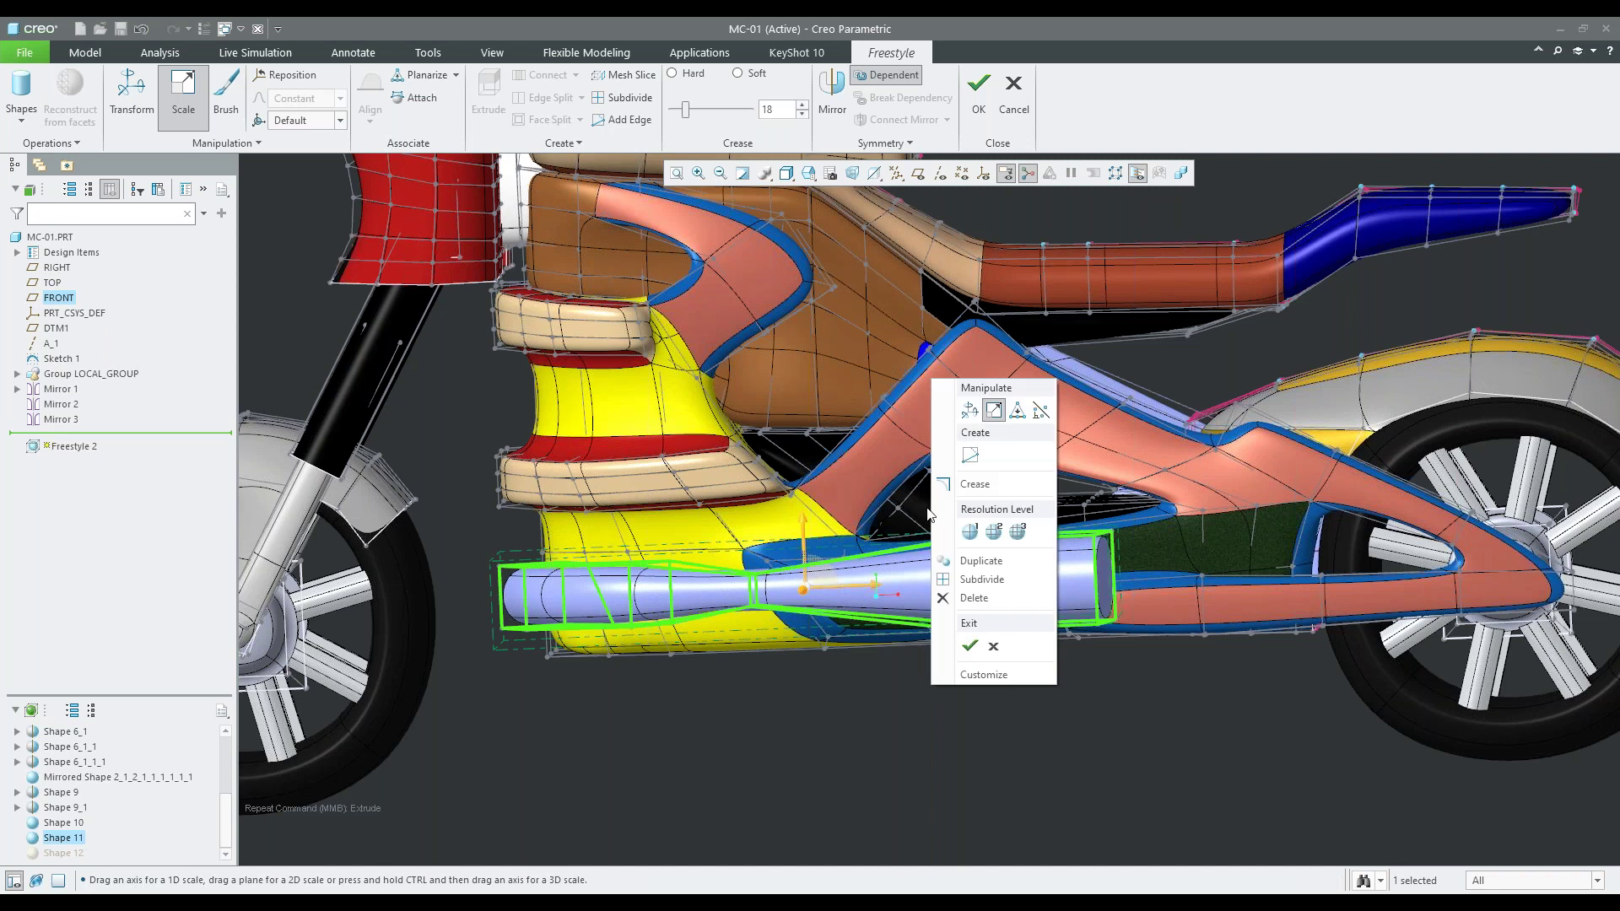
pyautogui.click(959, 415)
pyautogui.moveTo(757, 527); pyautogui.dragTo(770, 565)
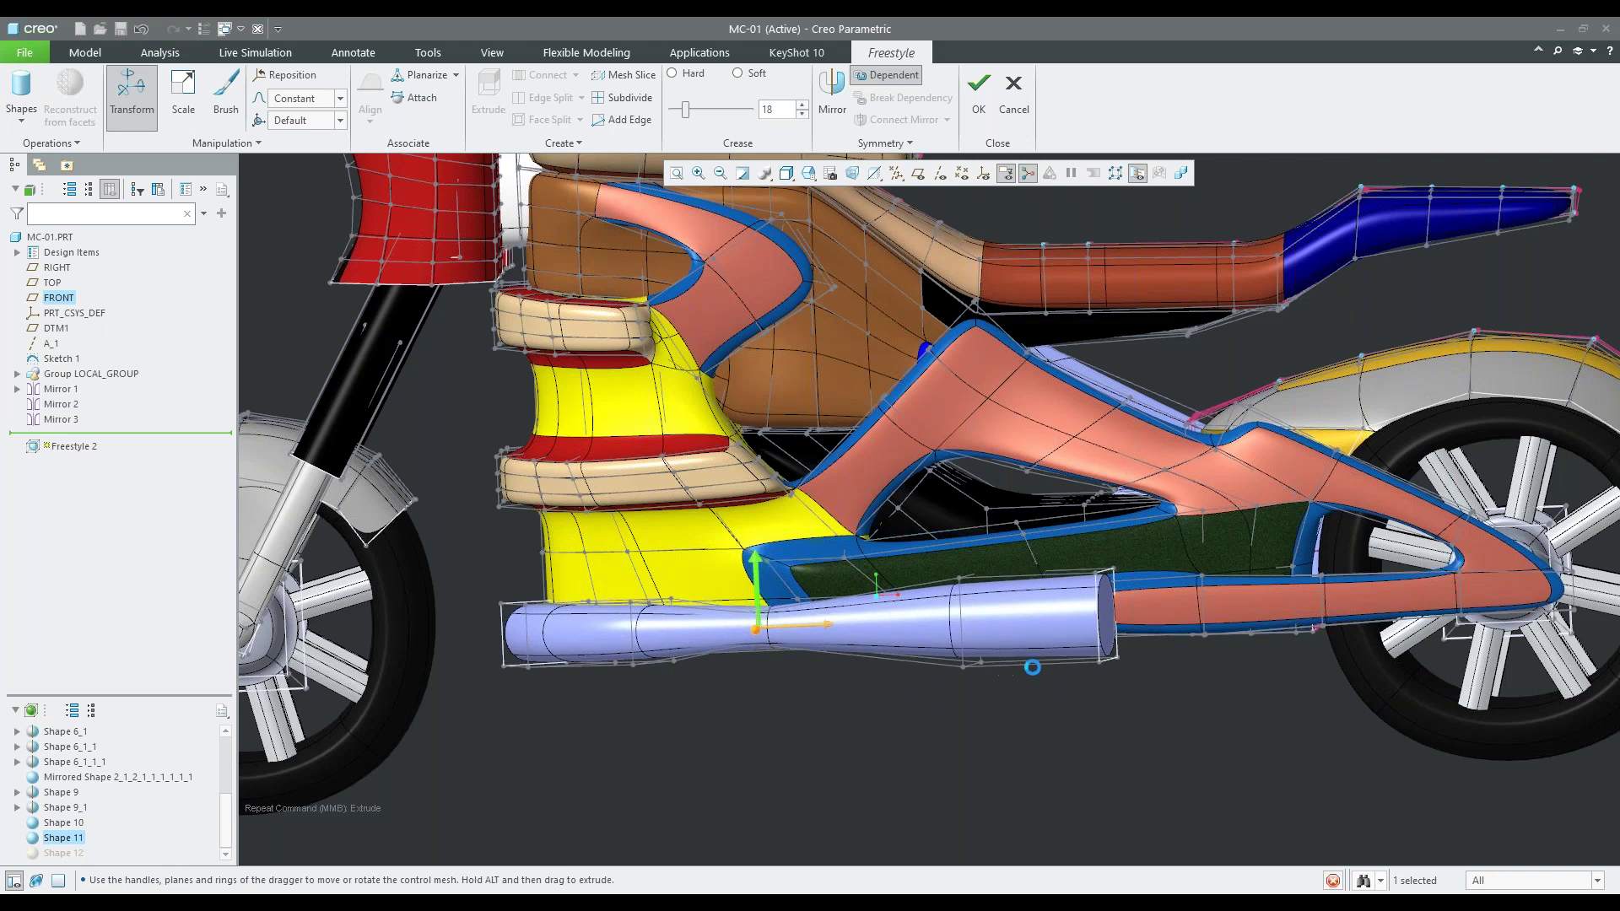
pyautogui.scroll(1, 1031, 667)
pyautogui.moveTo(965, 658); pyautogui.dragTo(963, 622, button='middle')
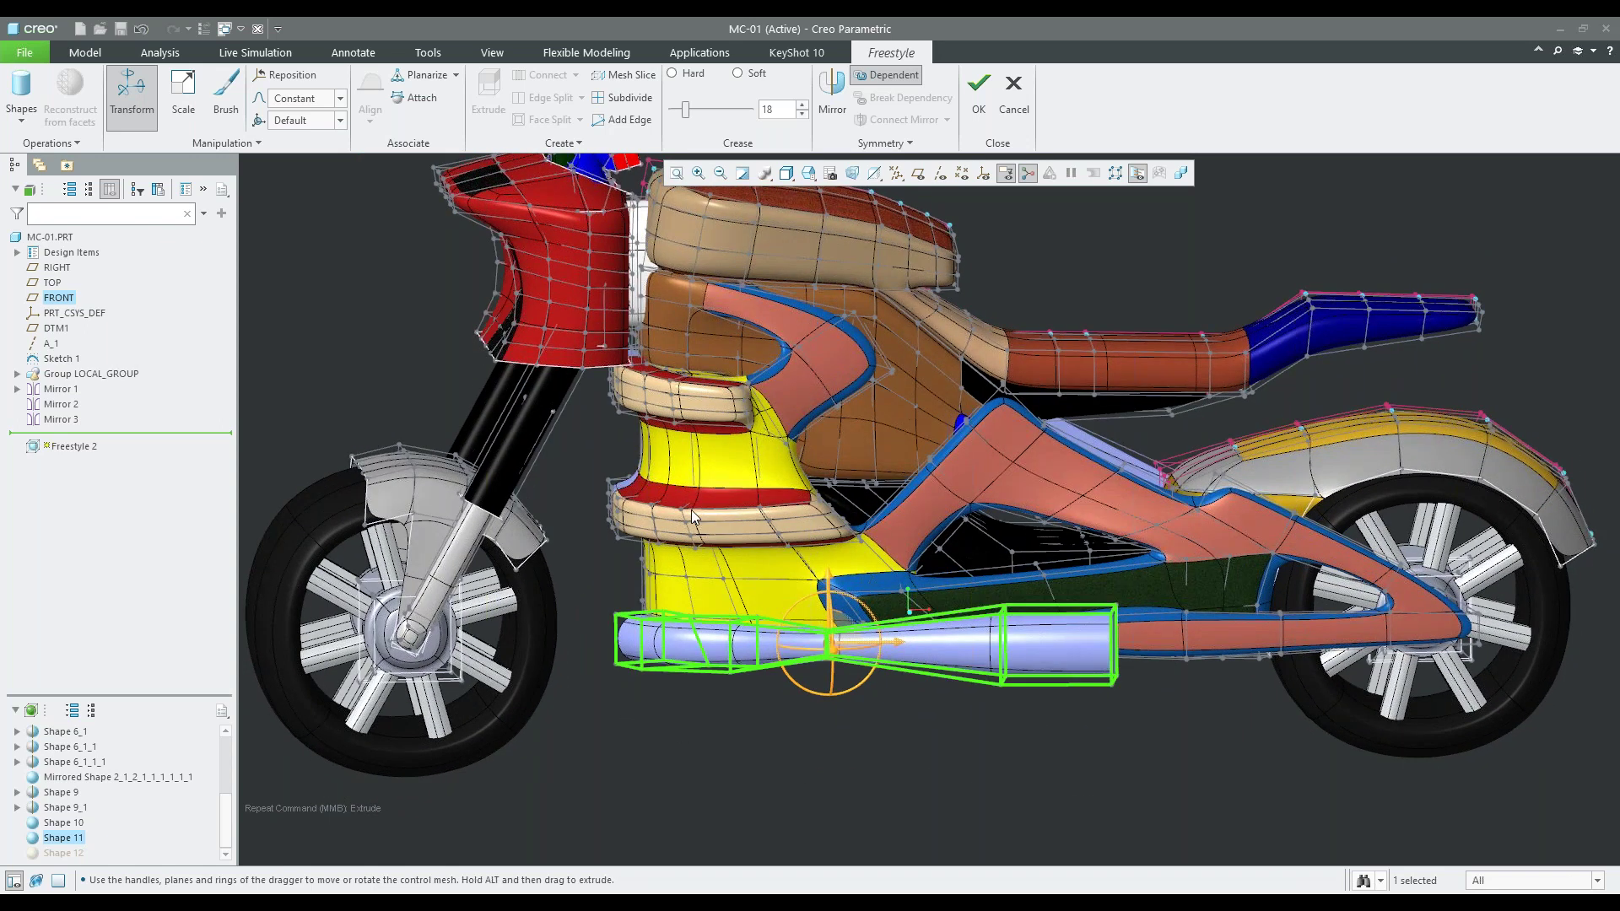
# Mirror the Shape 11 exhaust pipe about the FRONT datum plane onto the other side of the motorcycle
pyautogui.moveTo(877, 676); pyautogui.dragTo(872, 684, button='middle')
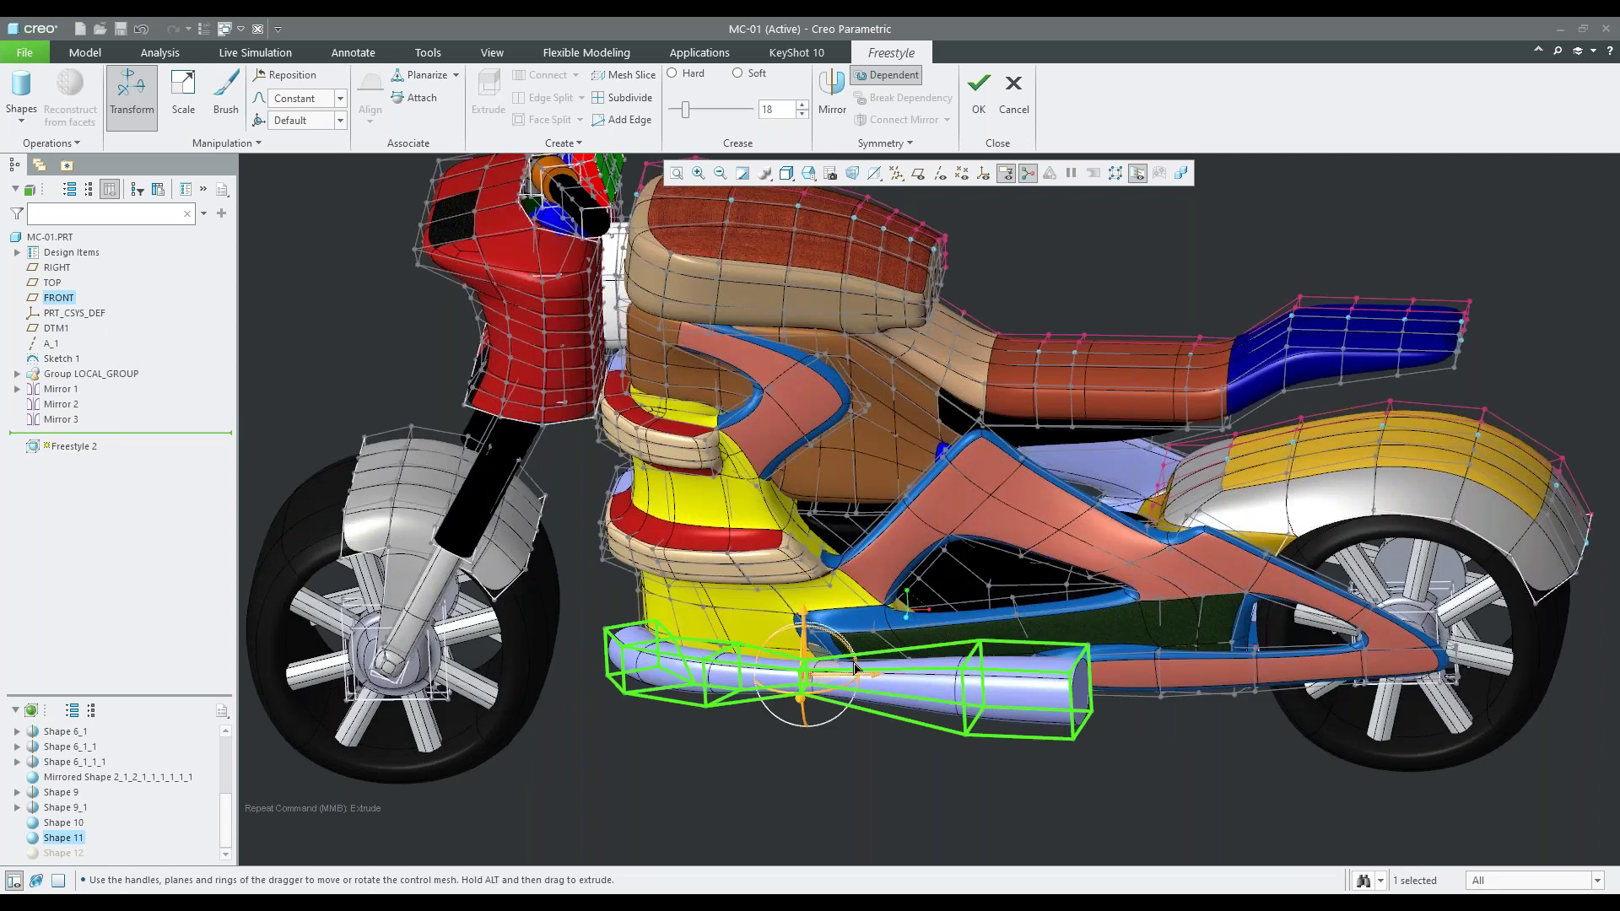
pyautogui.click(832, 91)
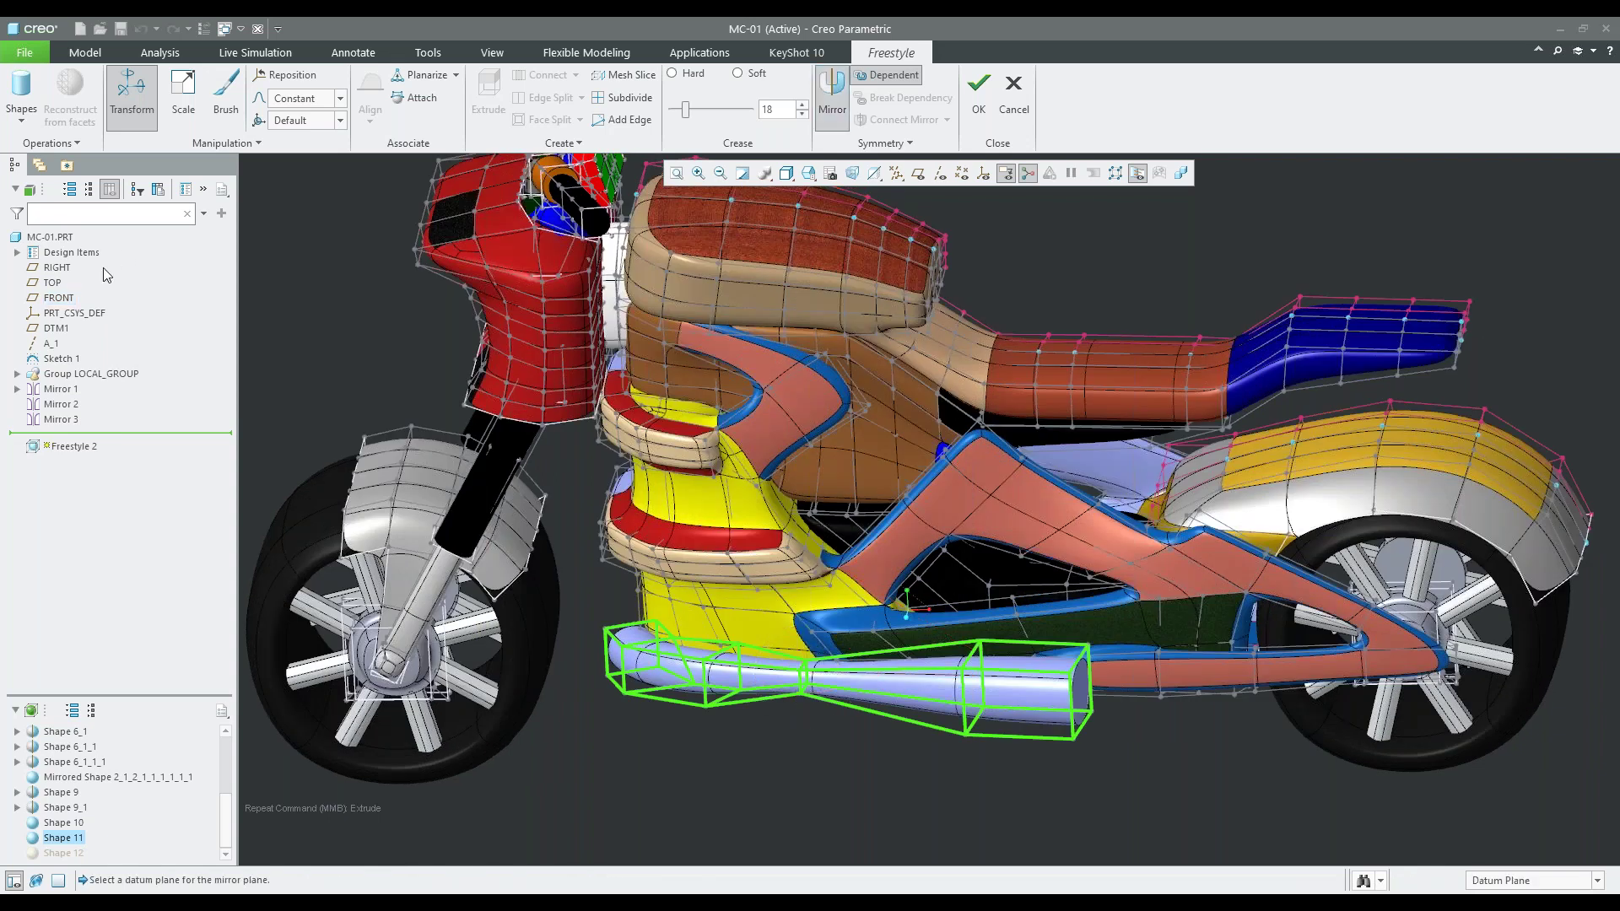
pyautogui.click(71, 297)
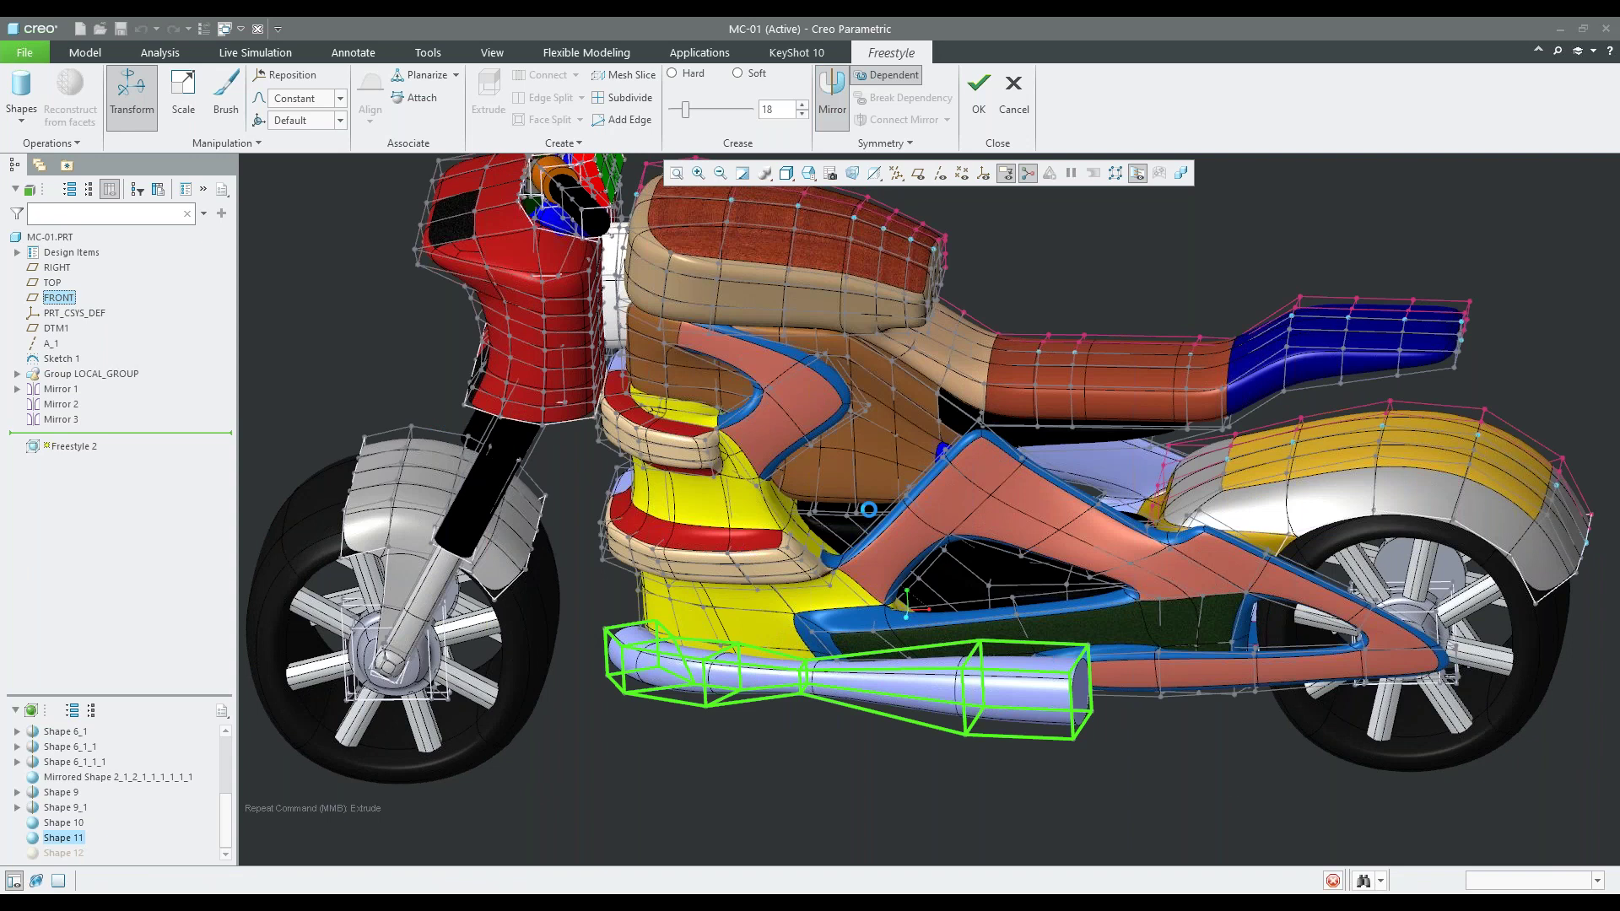
pyautogui.moveTo(737, 564)
pyautogui.mouseDown(button='middle')
pyautogui.moveTo(701, 613)
pyautogui.moveTo(751, 519)
pyautogui.mouseUp(button='middle')
pyautogui.moveTo(1059, 610)
pyautogui.mouseDown(button='middle')
pyautogui.moveTo(979, 624)
pyautogui.moveTo(981, 669)
pyautogui.moveTo(935, 646)
pyautogui.moveTo(939, 629)
pyautogui.mouseUp(button='middle')
pyautogui.scroll(3, 940, 628)
pyautogui.scroll(-1, 848, 519)
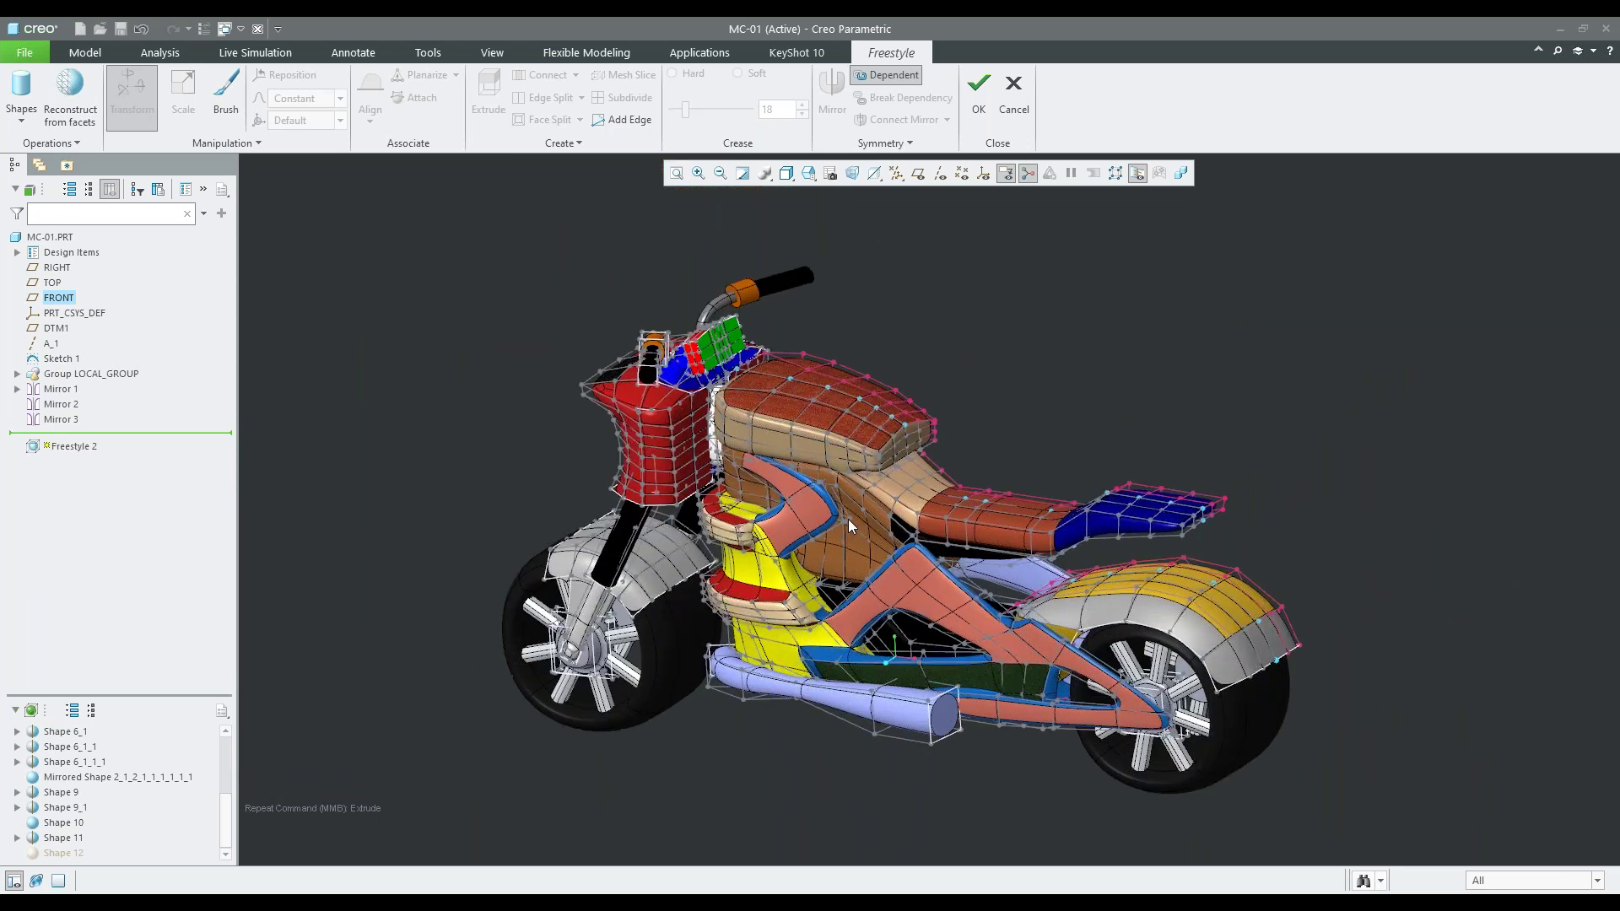
pyautogui.scroll(-3, 848, 519)
pyautogui.moveTo(857, 524)
pyautogui.mouseDown(button='middle')
pyautogui.moveTo(798, 528)
pyautogui.moveTo(897, 523)
pyautogui.moveTo(984, 717)
pyautogui.mouseUp(button='middle')
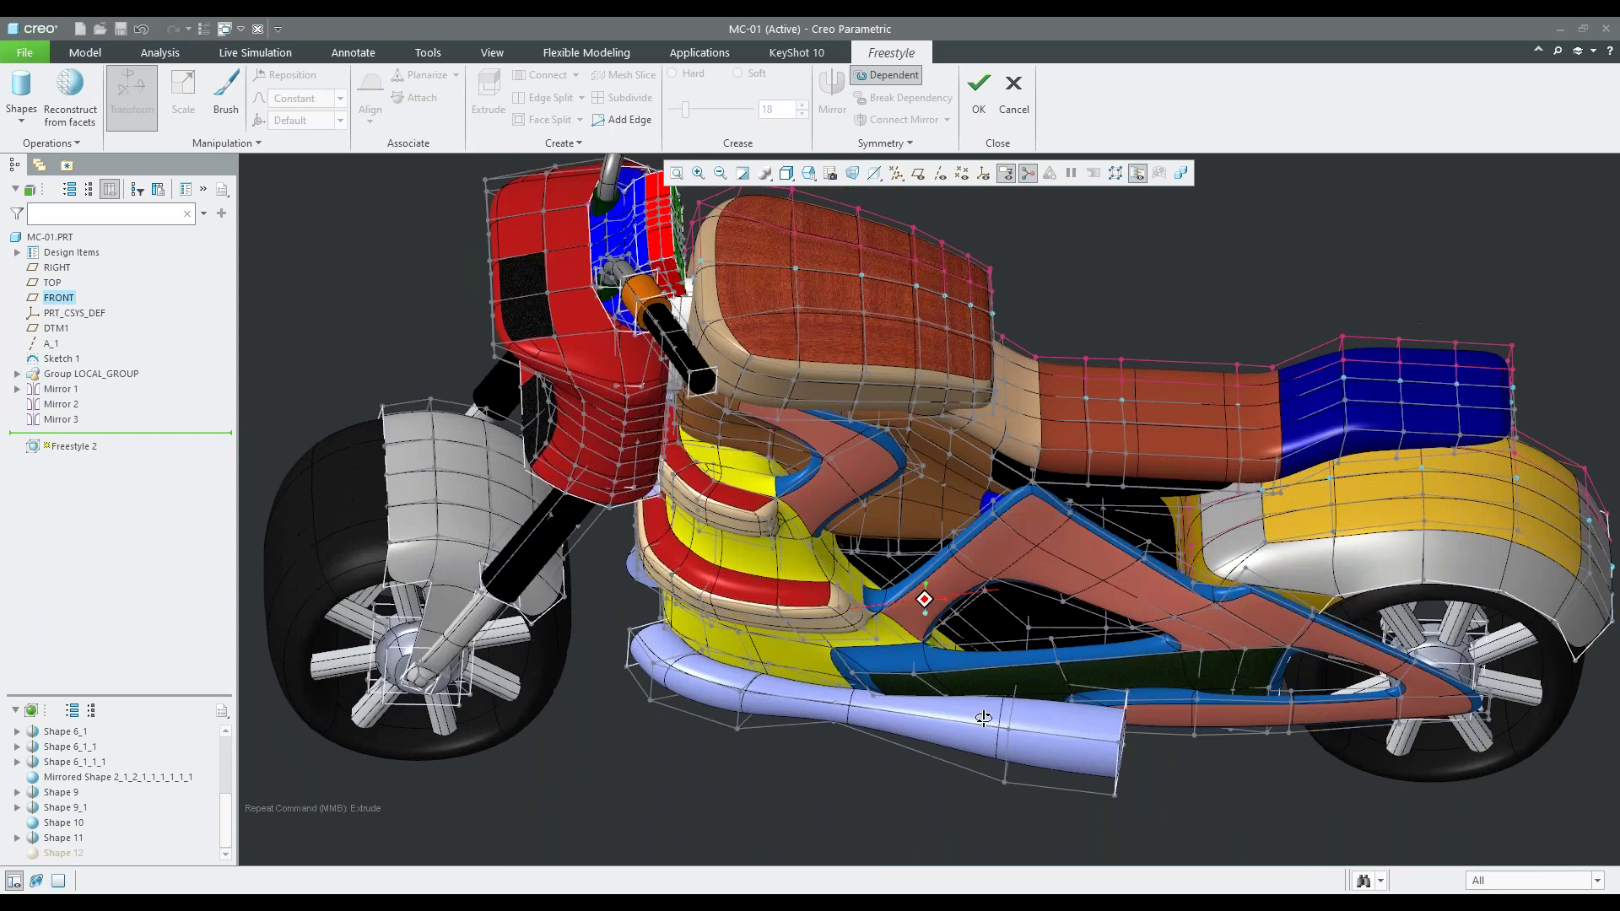
# Select the exhaust pipe's rear end face and pull it along the pipe's axis to adjust the length of both dependent pipes
pyautogui.scroll(5, 1149, 767)
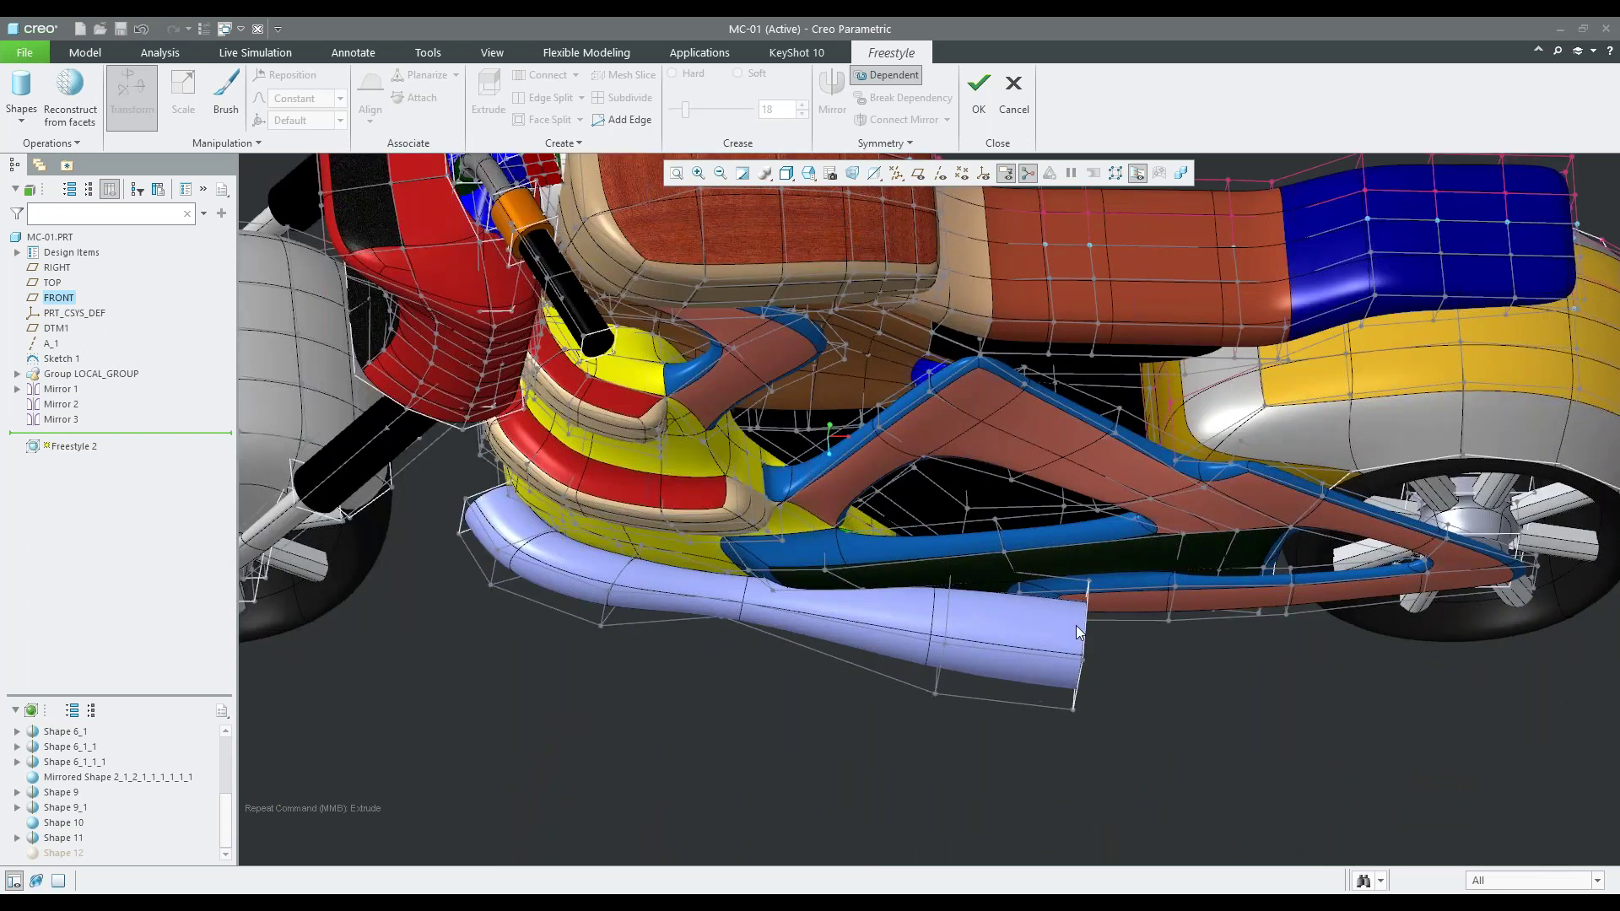
pyautogui.moveTo(1078, 633); pyautogui.dragTo(1046, 656, button='middle')
pyautogui.click(1053, 656)
pyautogui.moveTo(1131, 669); pyautogui.dragTo(1264, 653)
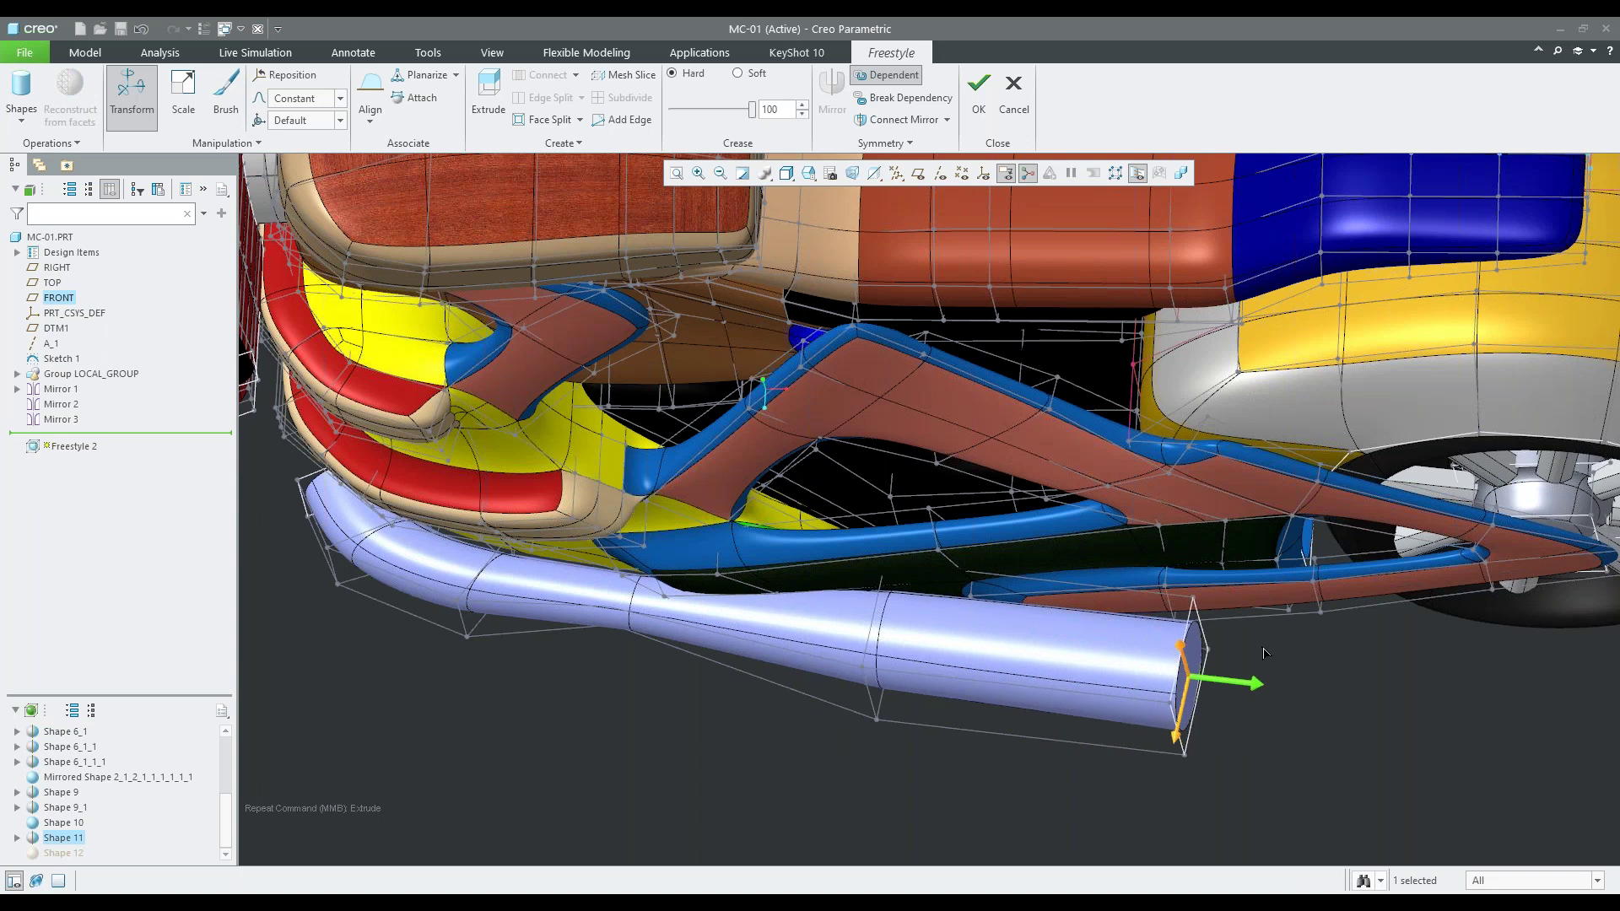
pyautogui.scroll(4, 936, 628)
pyautogui.moveTo(953, 489); pyautogui.dragTo(983, 567, button='middle')
pyautogui.scroll(-1, 1065, 690)
pyautogui.scroll(2, 1066, 689)
pyautogui.moveTo(1099, 672); pyautogui.dragTo(1036, 688)
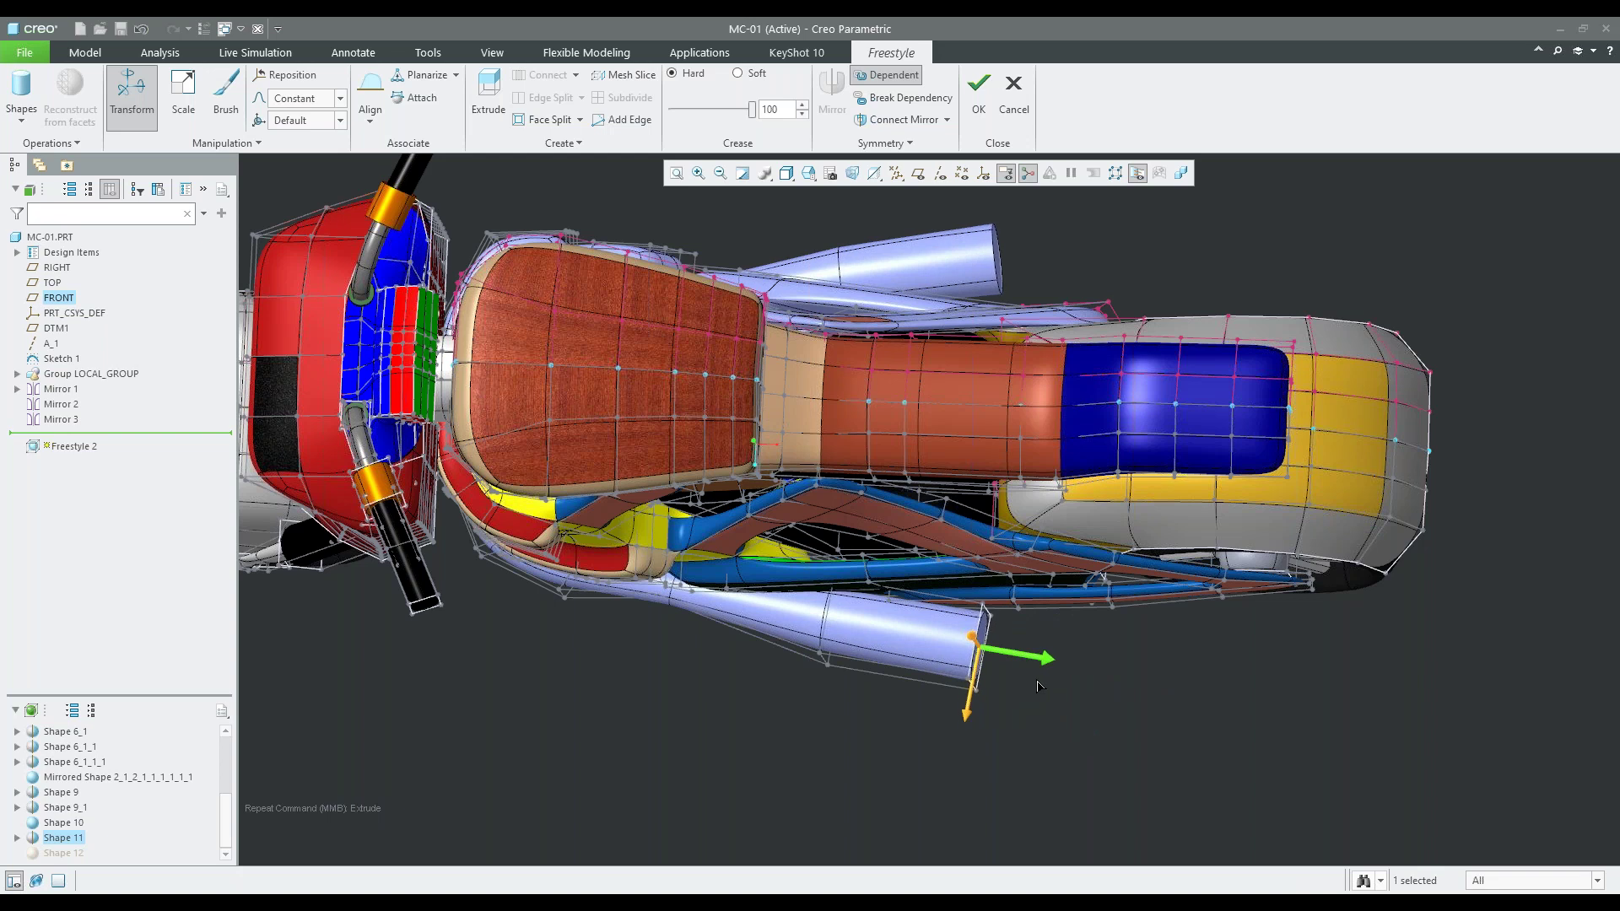
# Turn off dependent mirroring and connect the facing front end faces of the two exhaust pipes into one continuous bend
pyautogui.moveTo(544, 580); pyautogui.dragTo(595, 492, button='middle')
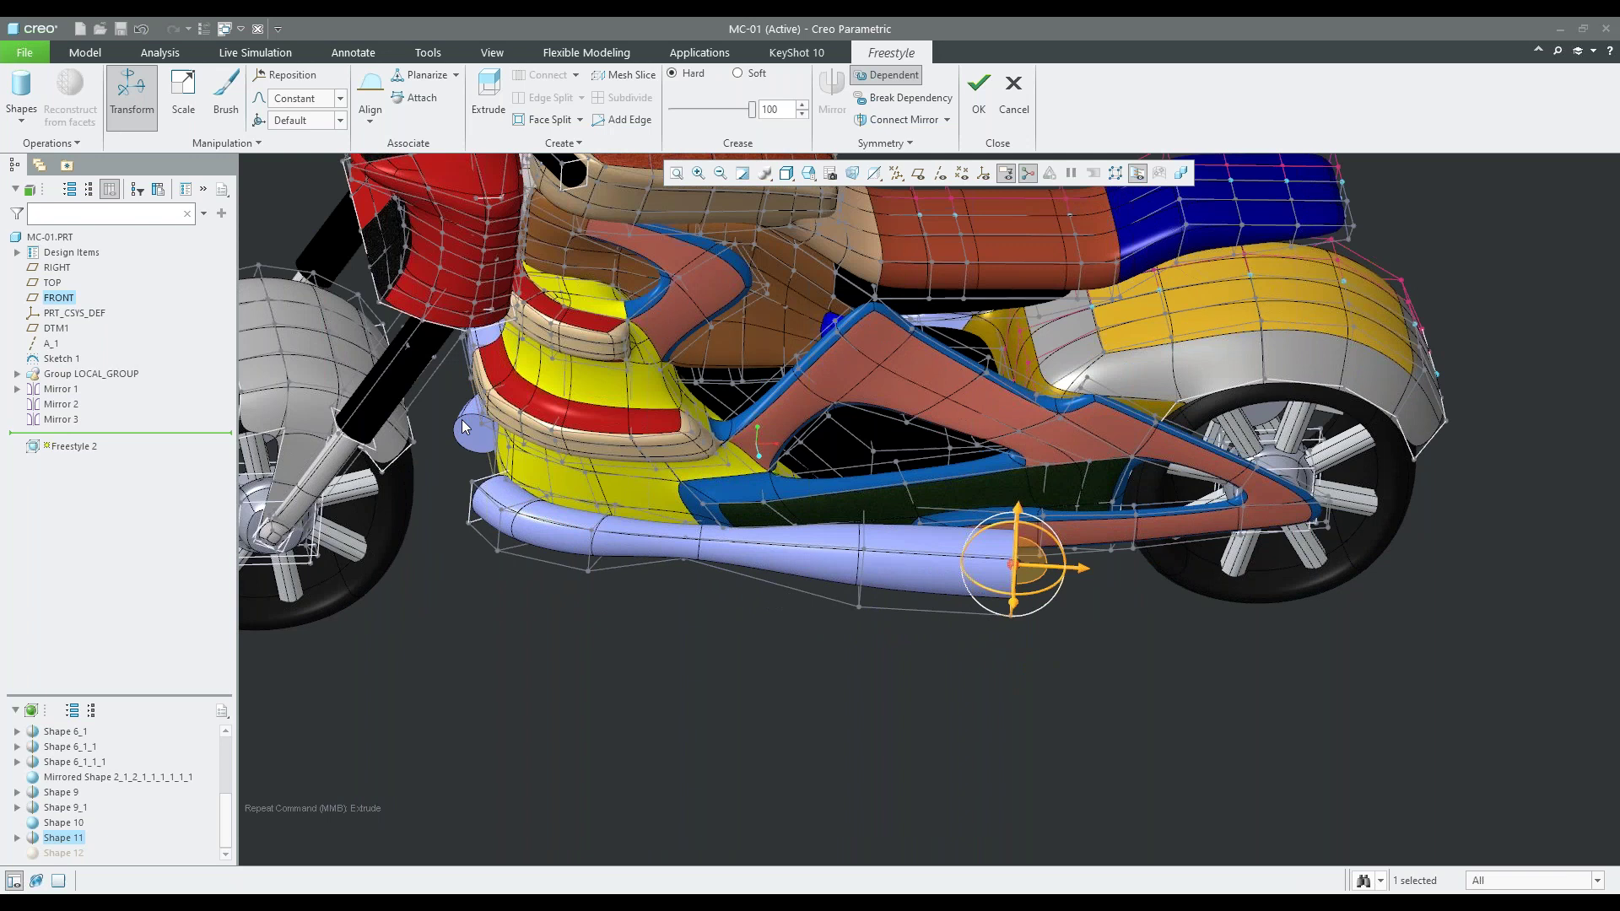
pyautogui.scroll(3, 464, 432)
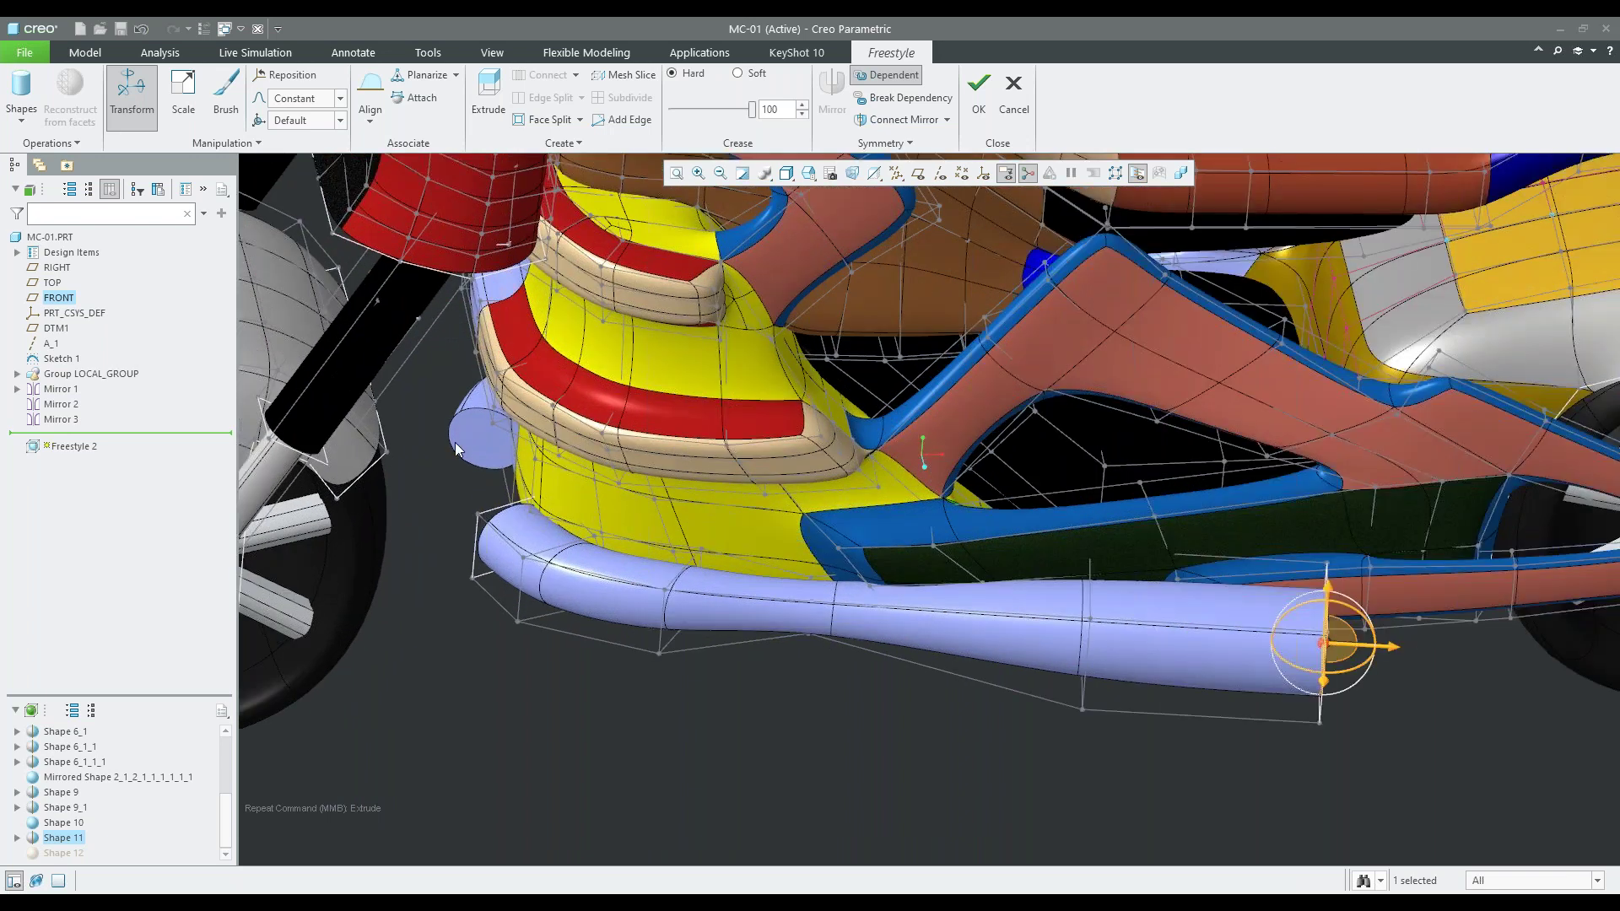
pyautogui.scroll(1, 454, 442)
pyautogui.moveTo(486, 471)
pyautogui.mouseDown(button='middle')
pyautogui.moveTo(483, 491)
pyautogui.moveTo(481, 438)
pyautogui.moveTo(504, 454)
pyautogui.mouseUp(button='middle')
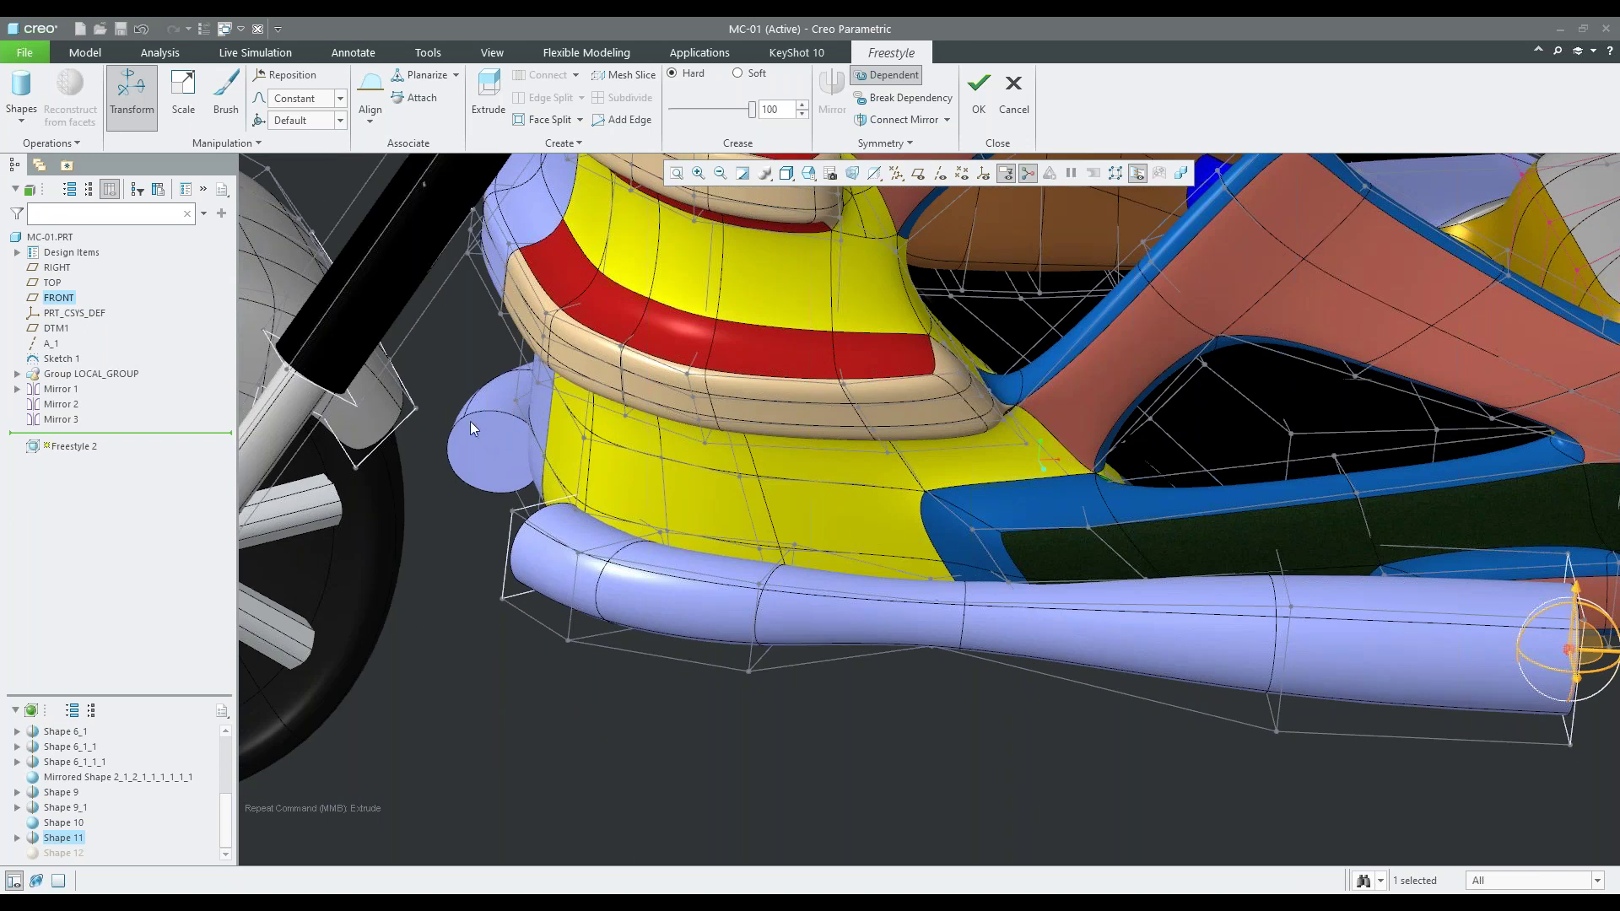
pyautogui.click(892, 79)
pyautogui.scroll(2, 479, 445)
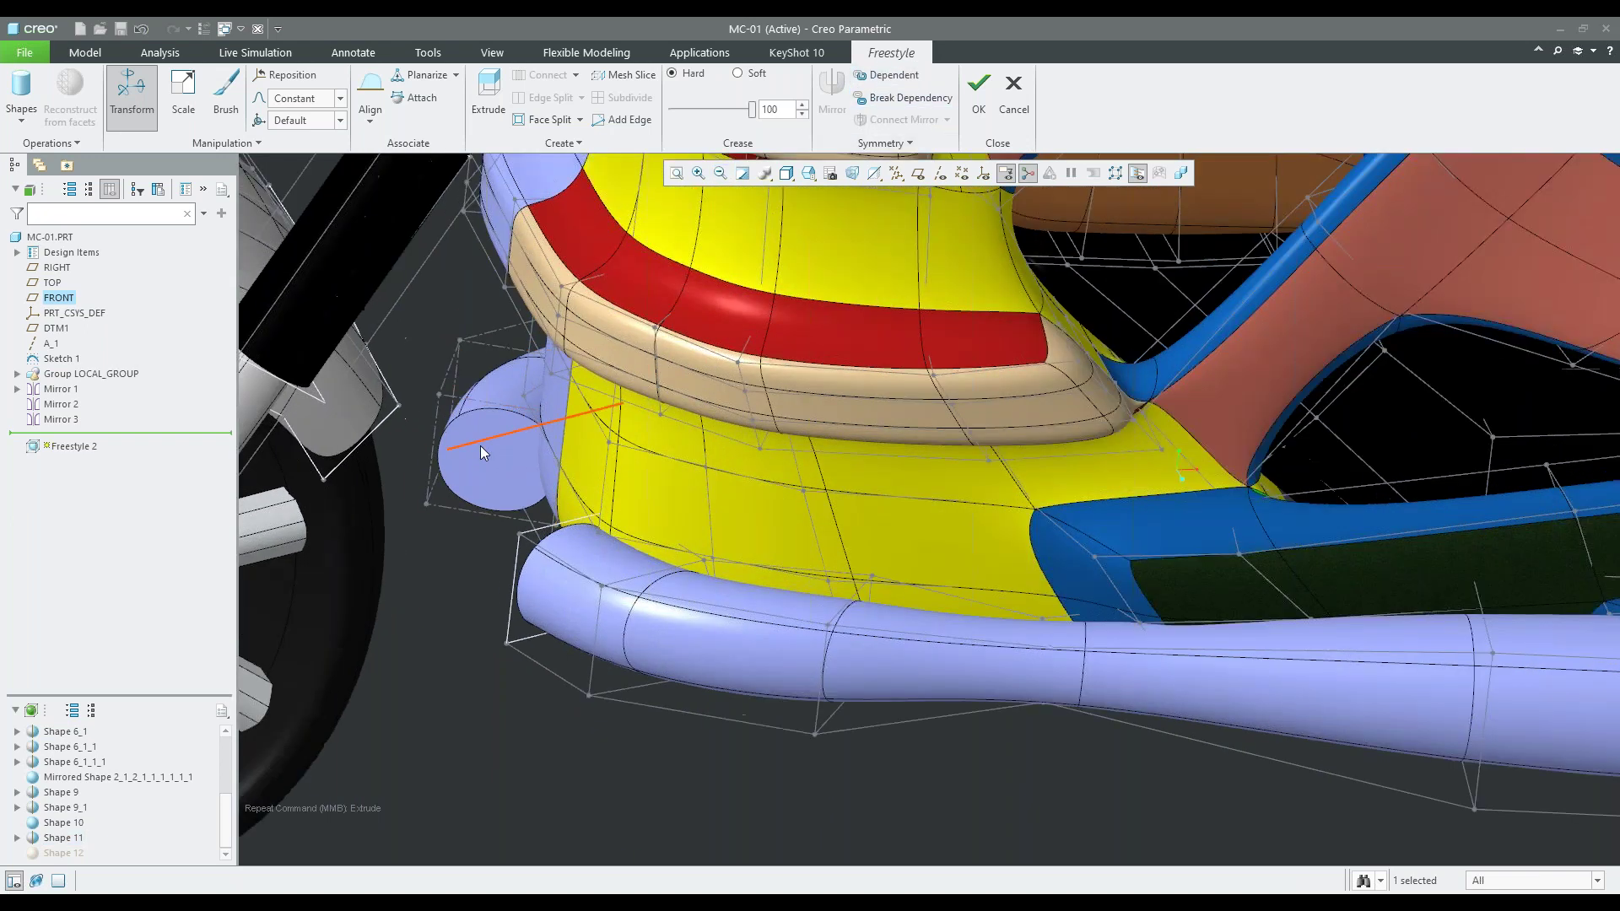
pyautogui.click(474, 429)
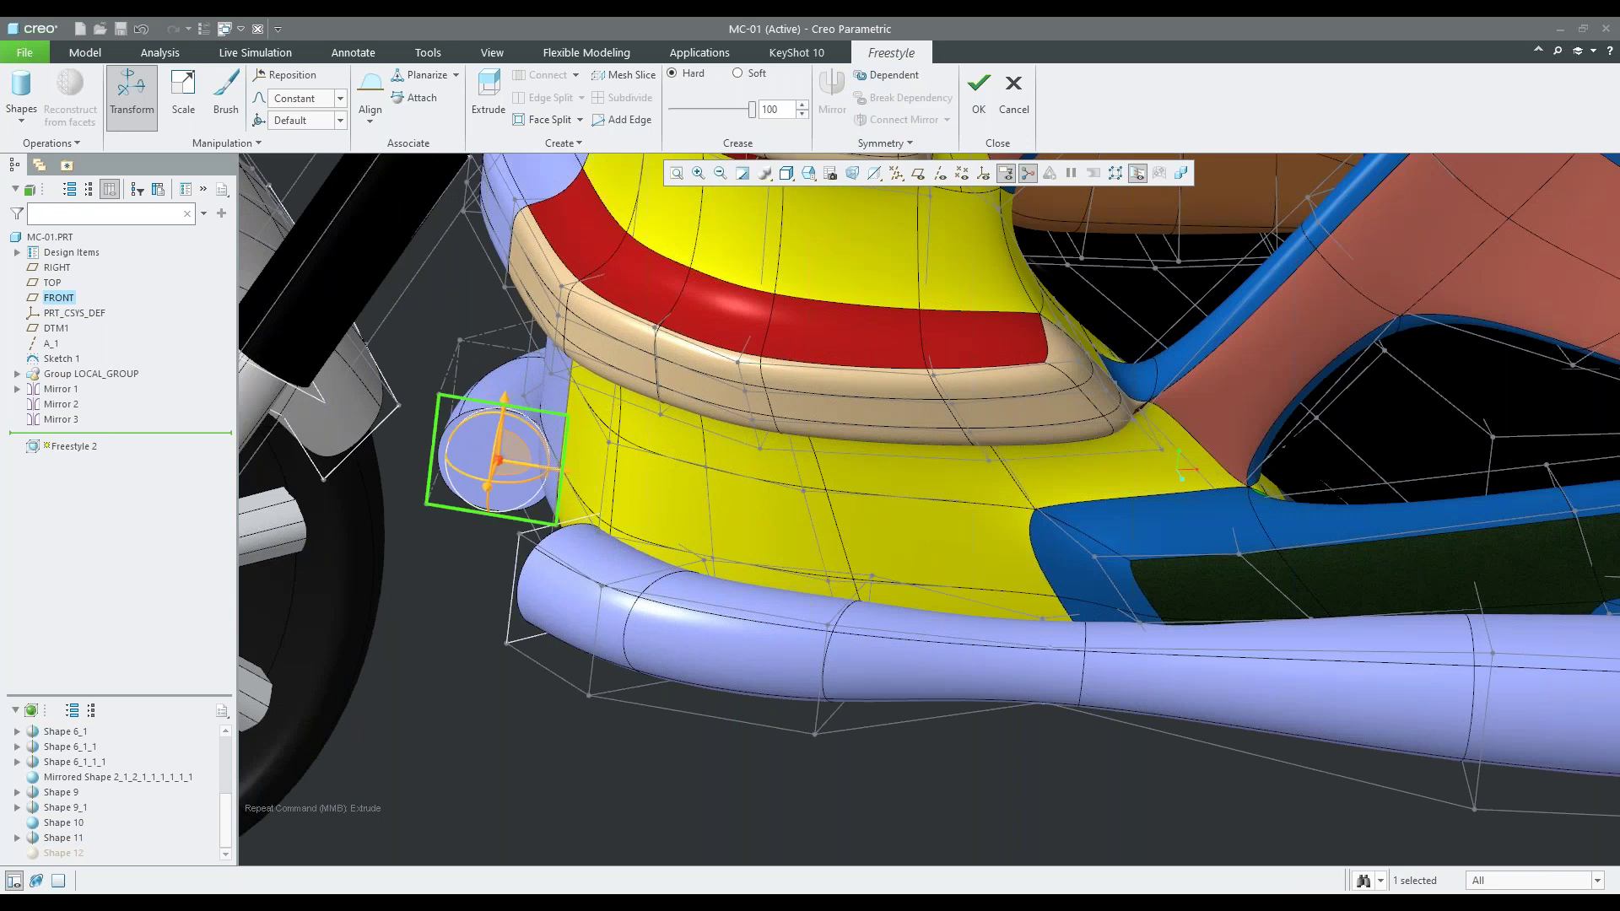
pyautogui.keyDown('ctrl'); pyautogui.click(535, 579); pyautogui.keyUp('ctrl')
pyautogui.rightClick(462, 604)
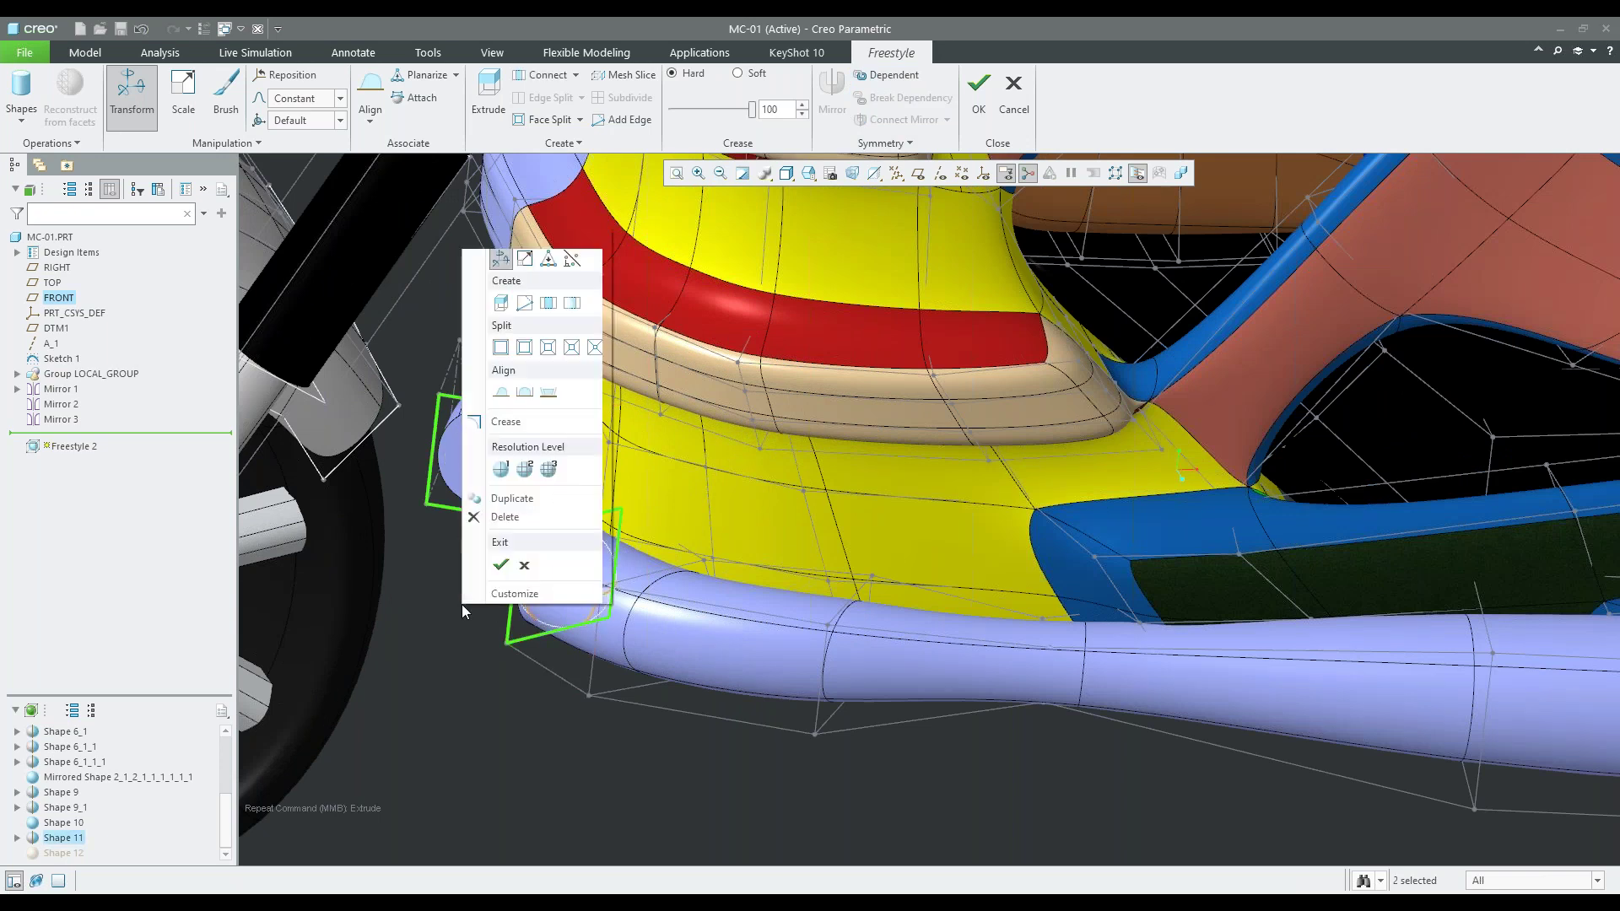
pyautogui.click(548, 306)
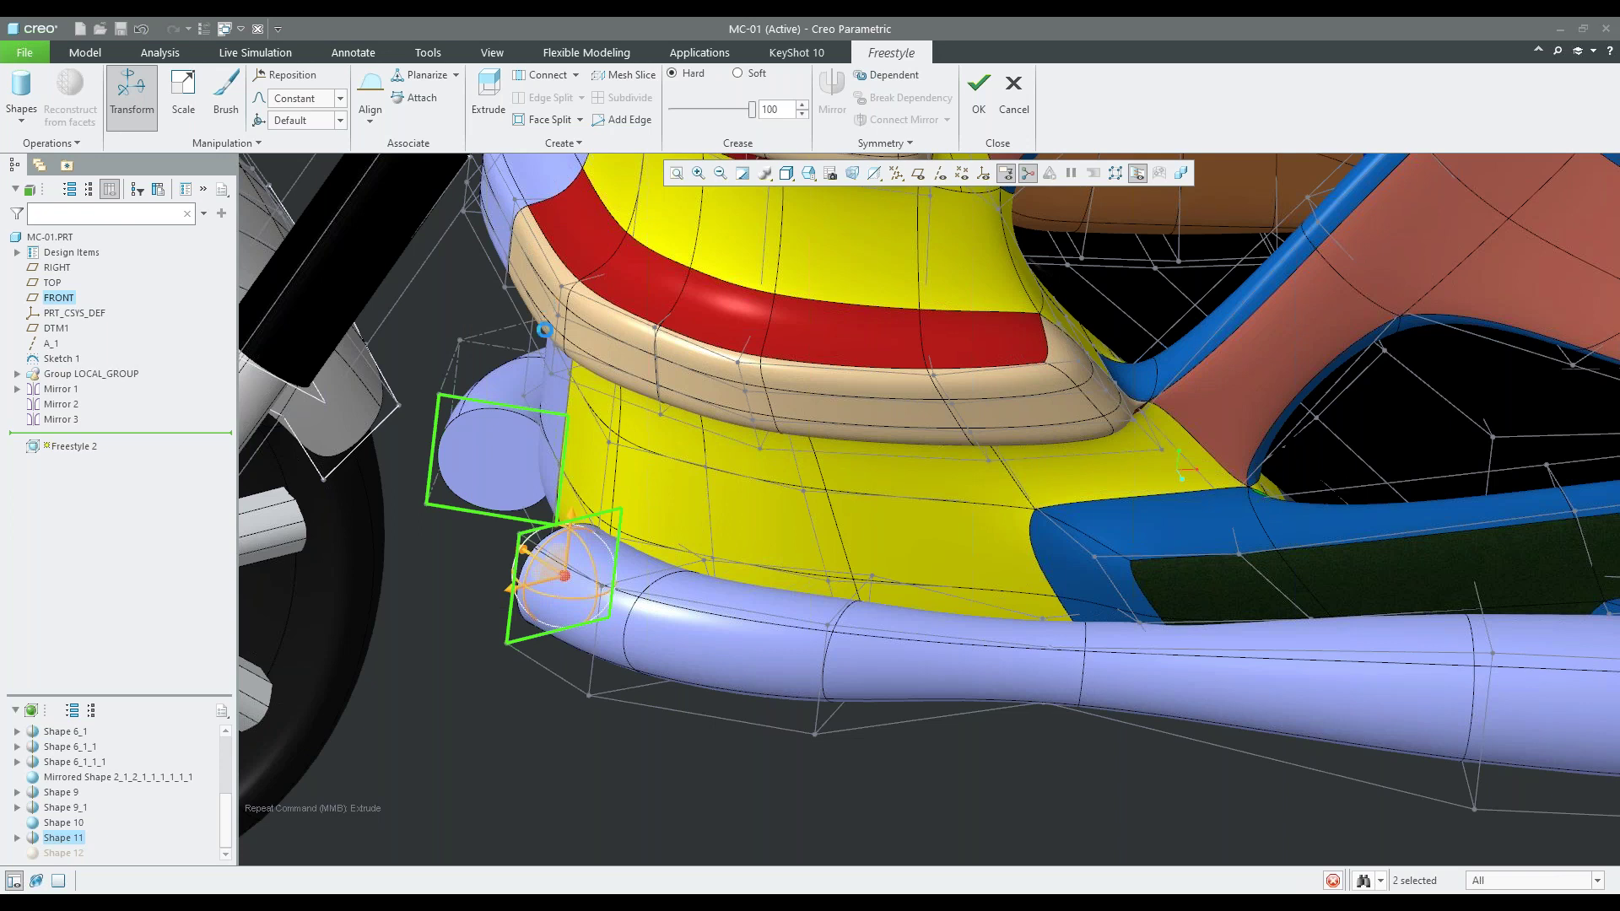
pyautogui.scroll(-2, 522, 544)
pyautogui.moveTo(521, 544)
pyautogui.mouseDown(button='middle')
pyautogui.moveTo(537, 533)
pyautogui.moveTo(507, 523)
pyautogui.moveTo(567, 515)
pyautogui.mouseUp(button='middle')
pyautogui.scroll(-1, 598, 624)
pyautogui.click(696, 696)
# Select four neighbouring control mesh faces on top of the rear fender and split them with an inset loop
pyautogui.scroll(-2, 747, 677)
pyautogui.keyDown('shift'); pyautogui.moveTo(853, 580); pyautogui.dragTo(784, 578, button='middle'); pyautogui.keyUp('shift')
pyautogui.moveTo(1045, 529)
pyautogui.mouseDown(button='middle')
pyautogui.moveTo(1016, 538)
pyautogui.moveTo(1046, 544)
pyautogui.mouseUp(button='middle')
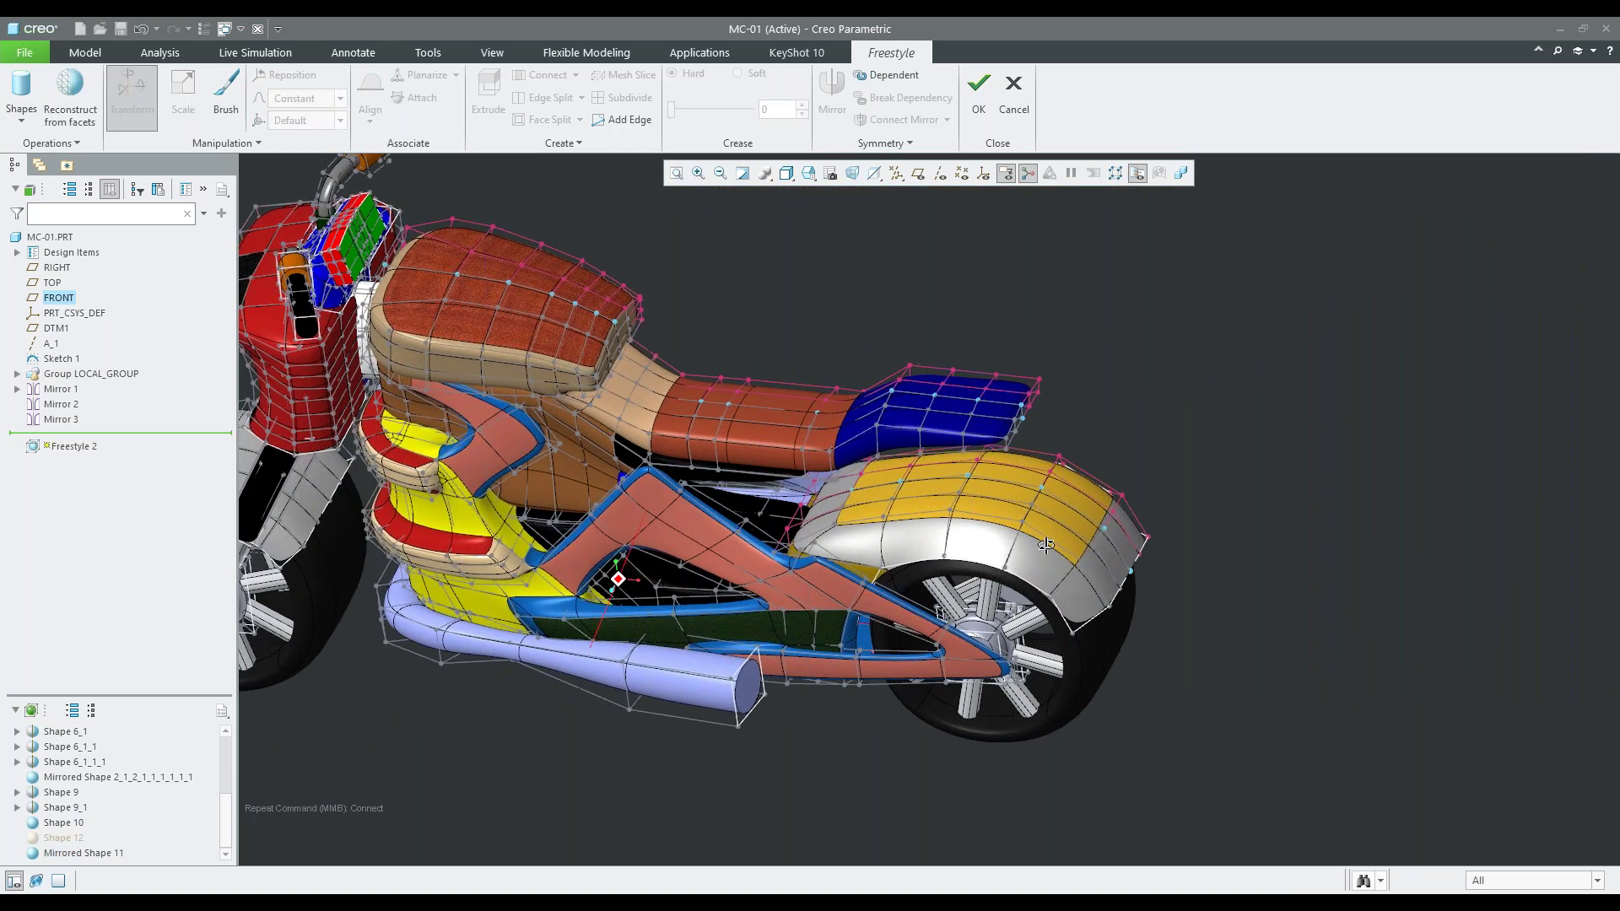
pyautogui.scroll(4, 990, 455)
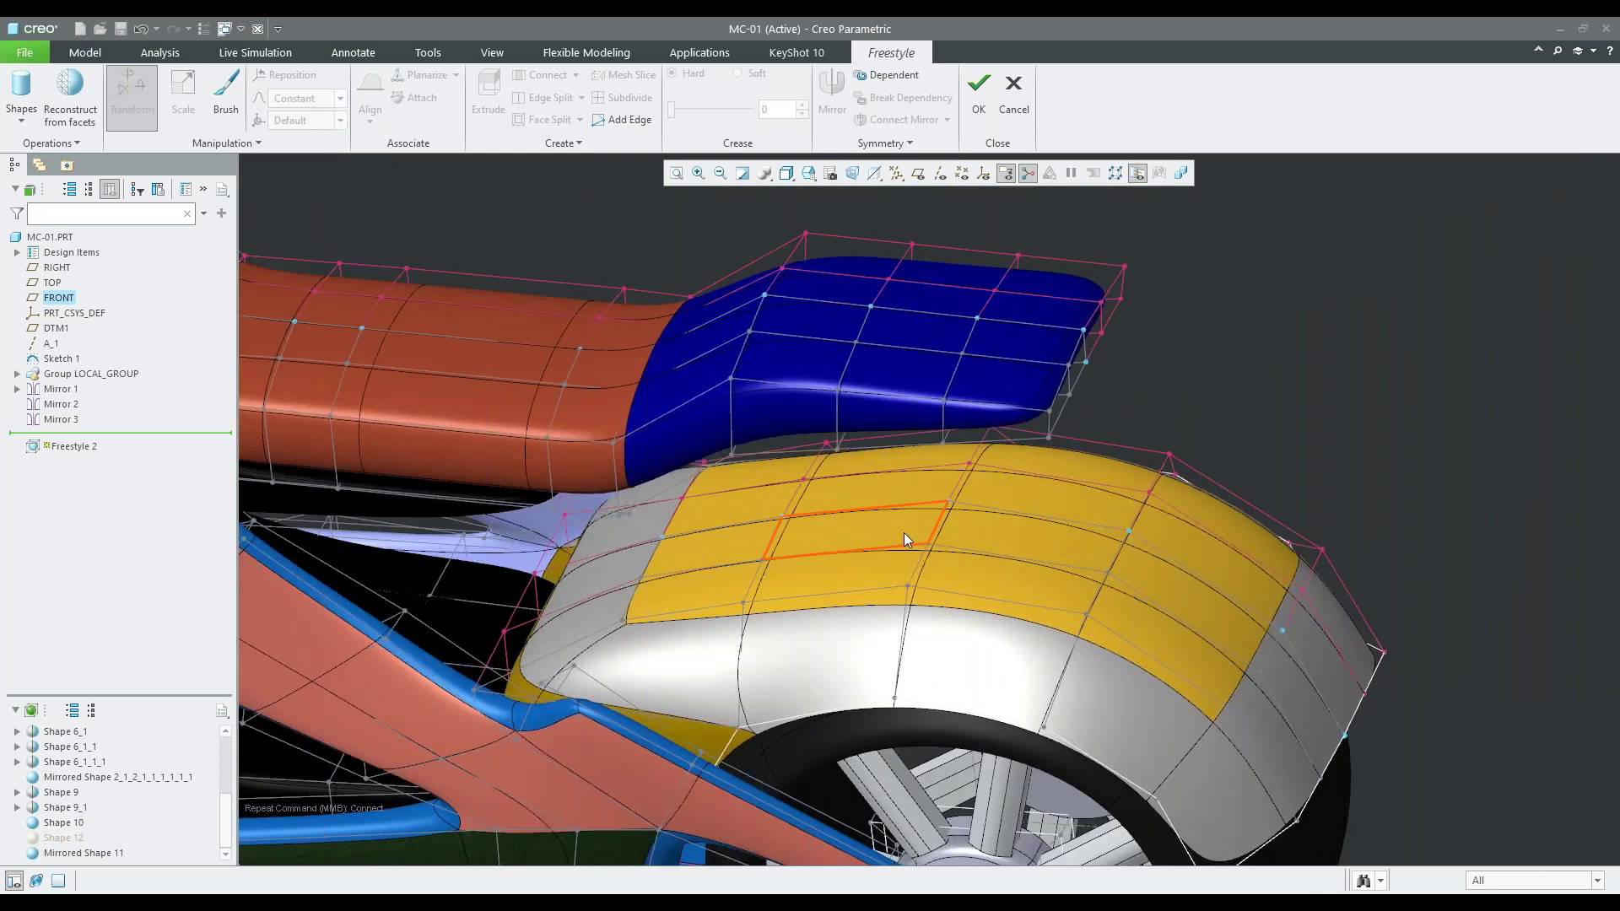
pyautogui.moveTo(918, 530); pyautogui.dragTo(933, 554, button='middle')
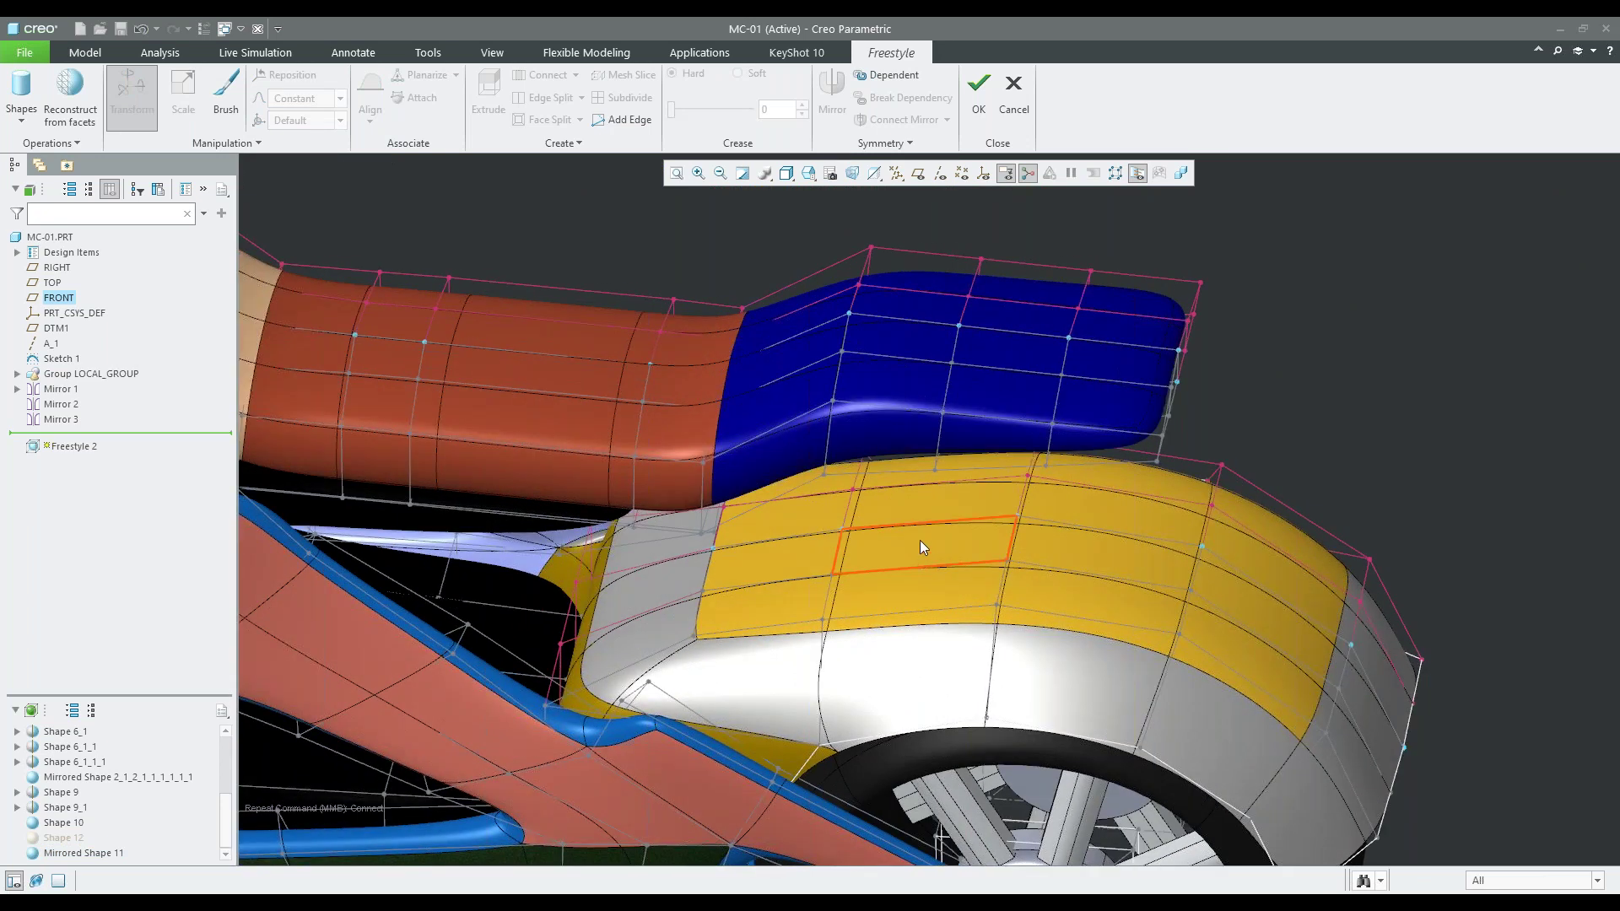
pyautogui.click(919, 508)
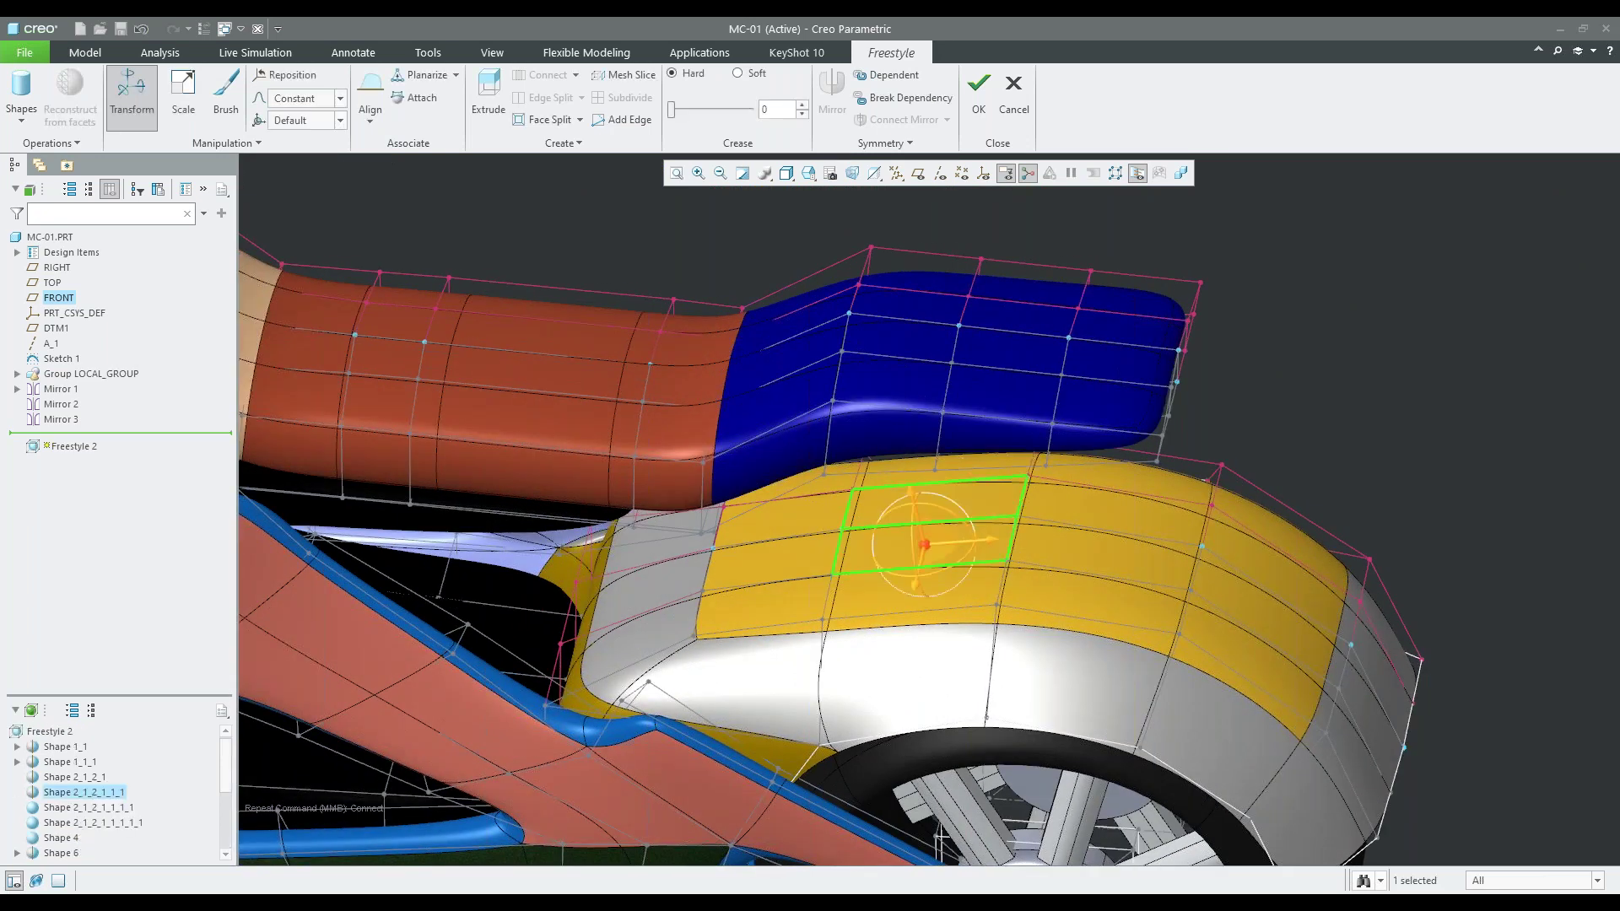
pyautogui.keyDown('ctrl'); pyautogui.click(1077, 559); pyautogui.keyUp('ctrl')
pyautogui.keyDown('ctrl'); pyautogui.click(1056, 503); pyautogui.keyUp('ctrl')
pyautogui.rightClick(1343, 374)
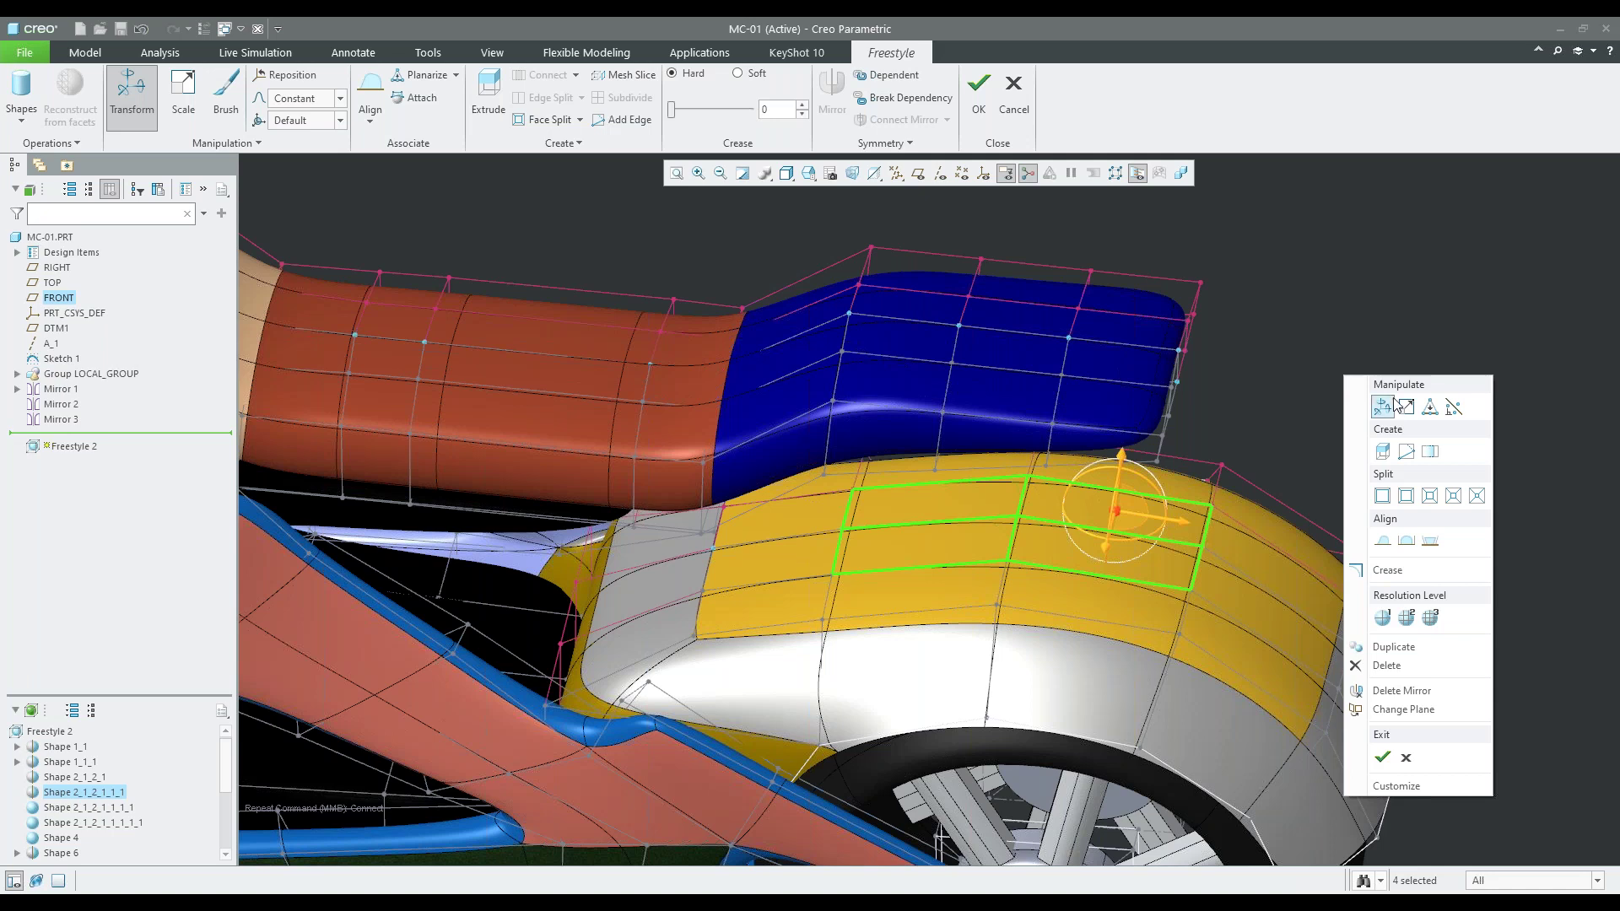
pyautogui.click(1406, 498)
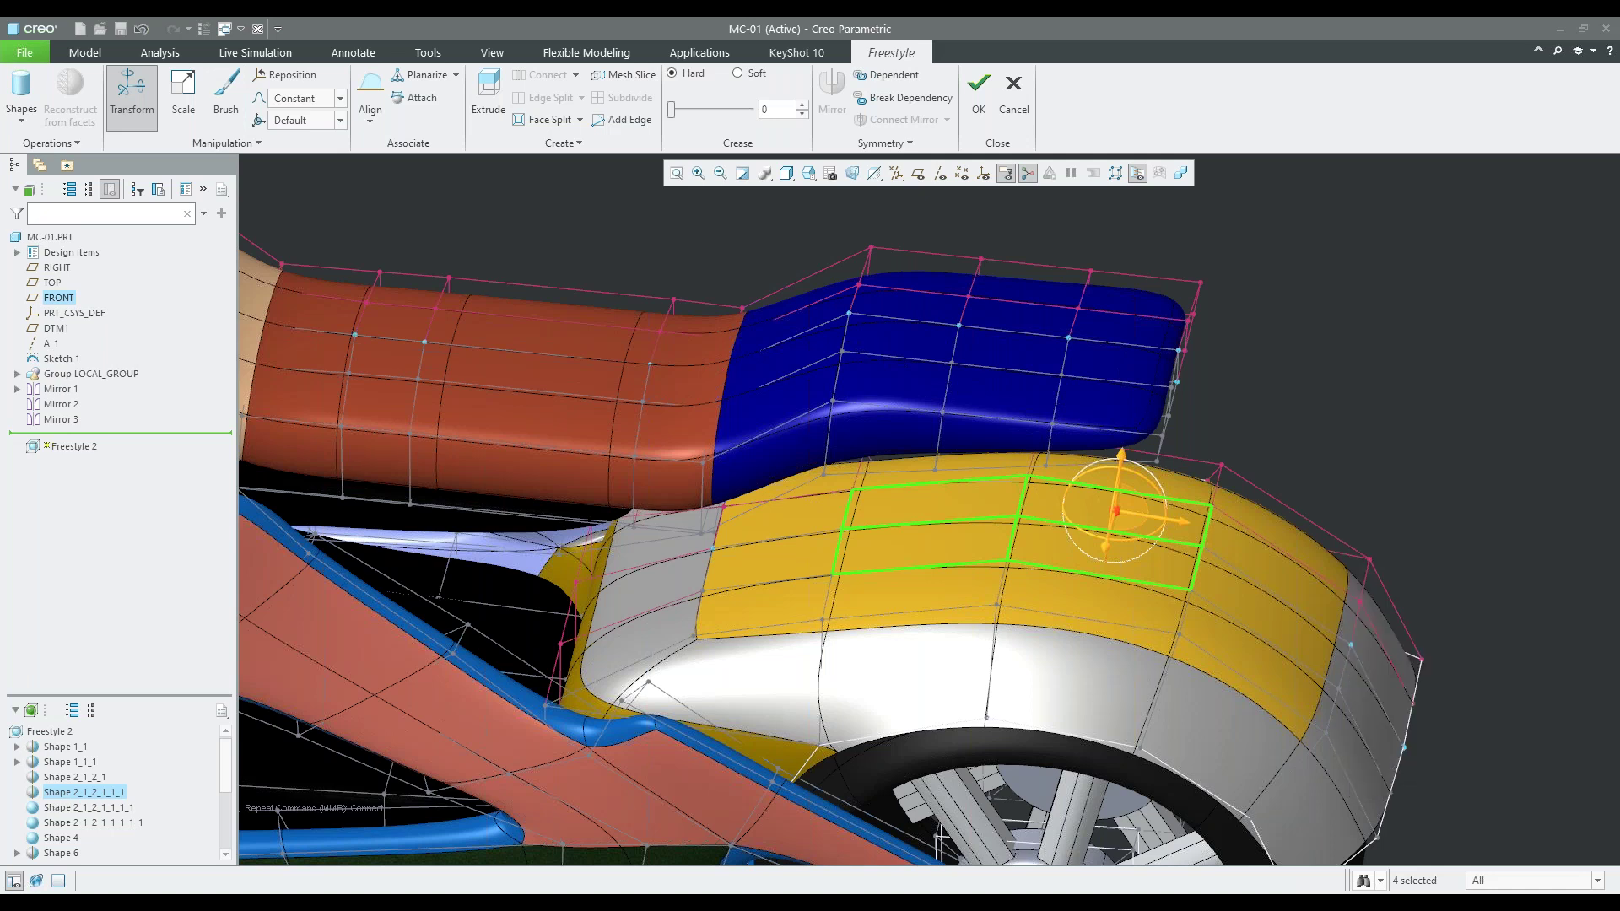
# Extrude the inset faces on the rear fender and push them down into the surface to form an elongated recess
pyautogui.rightClick(1339, 358)
pyautogui.click(1380, 437)
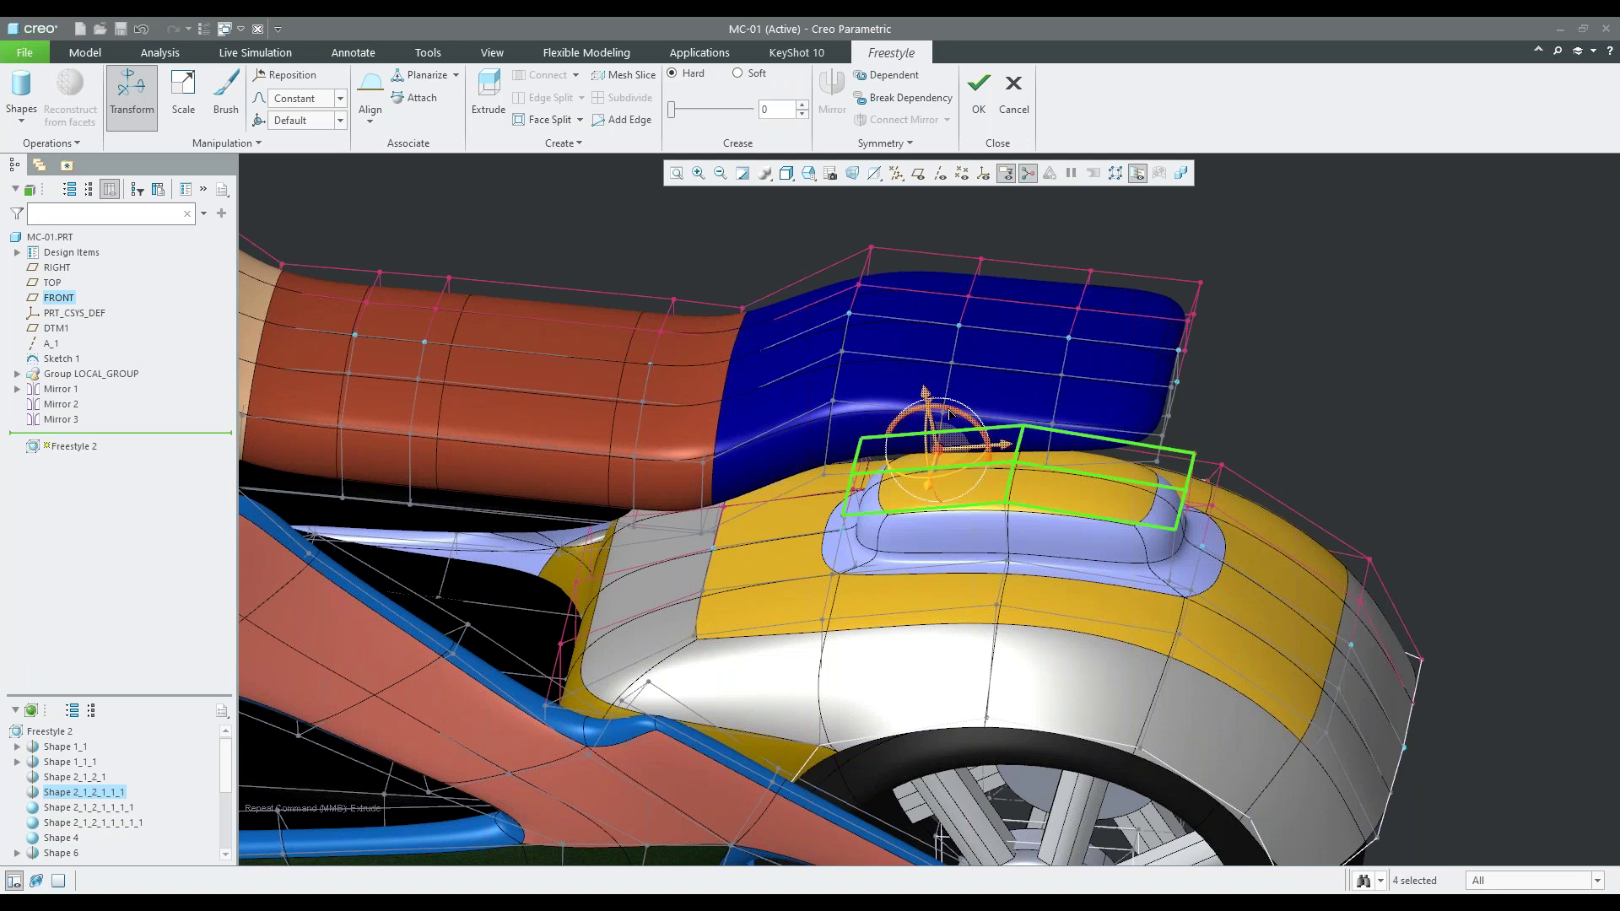
pyautogui.moveTo(933, 411); pyautogui.dragTo(985, 498)
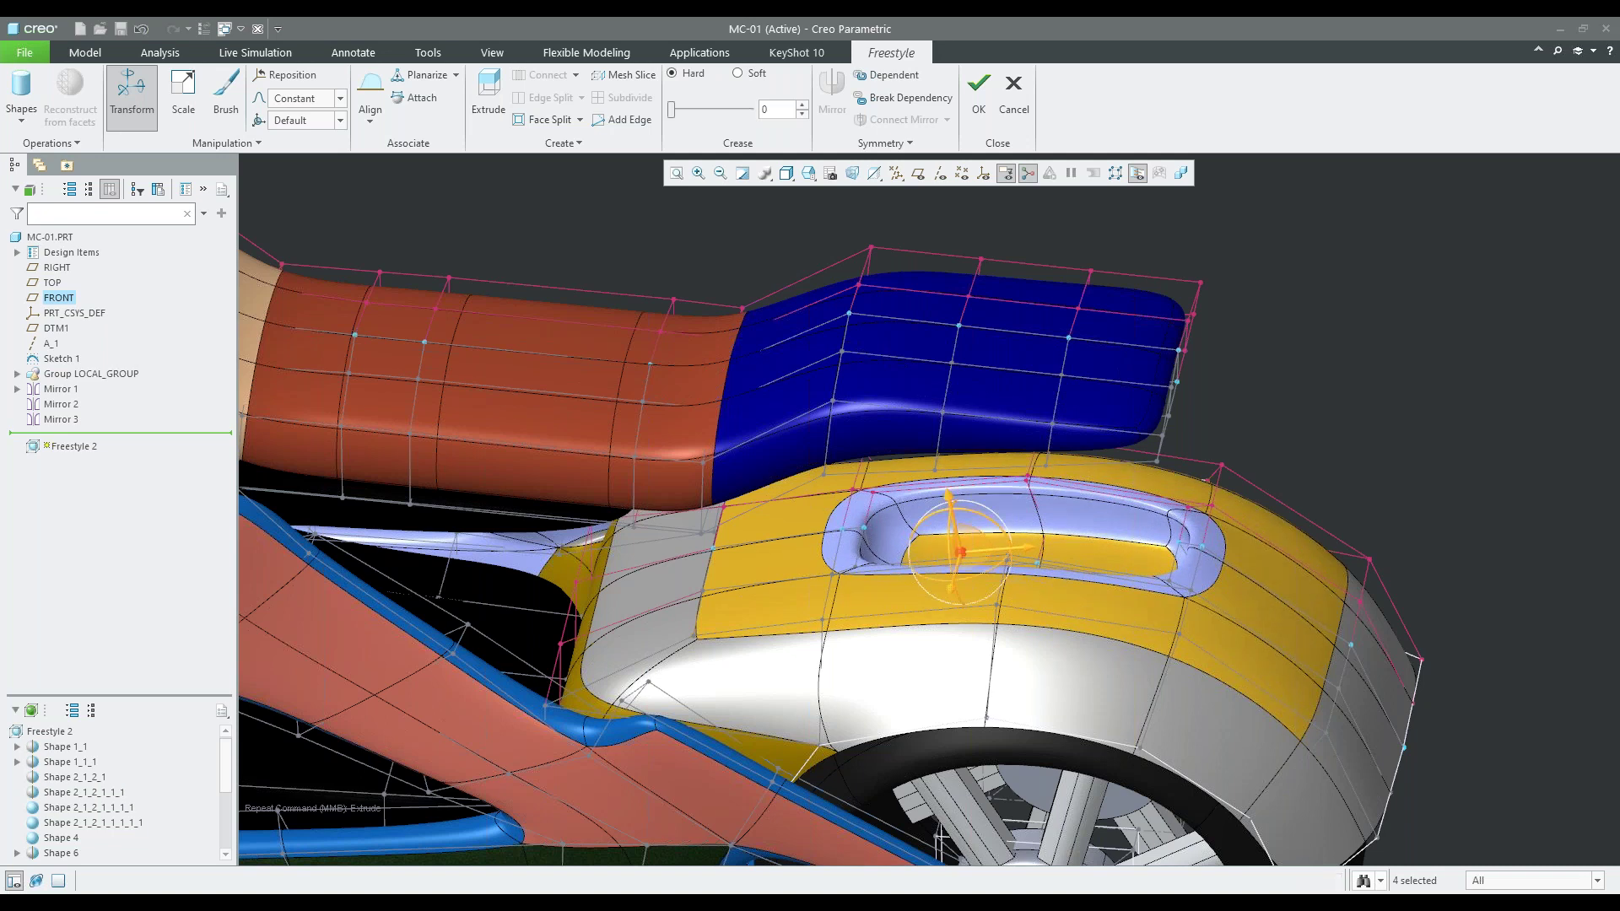
pyautogui.scroll(-5, 1247, 412)
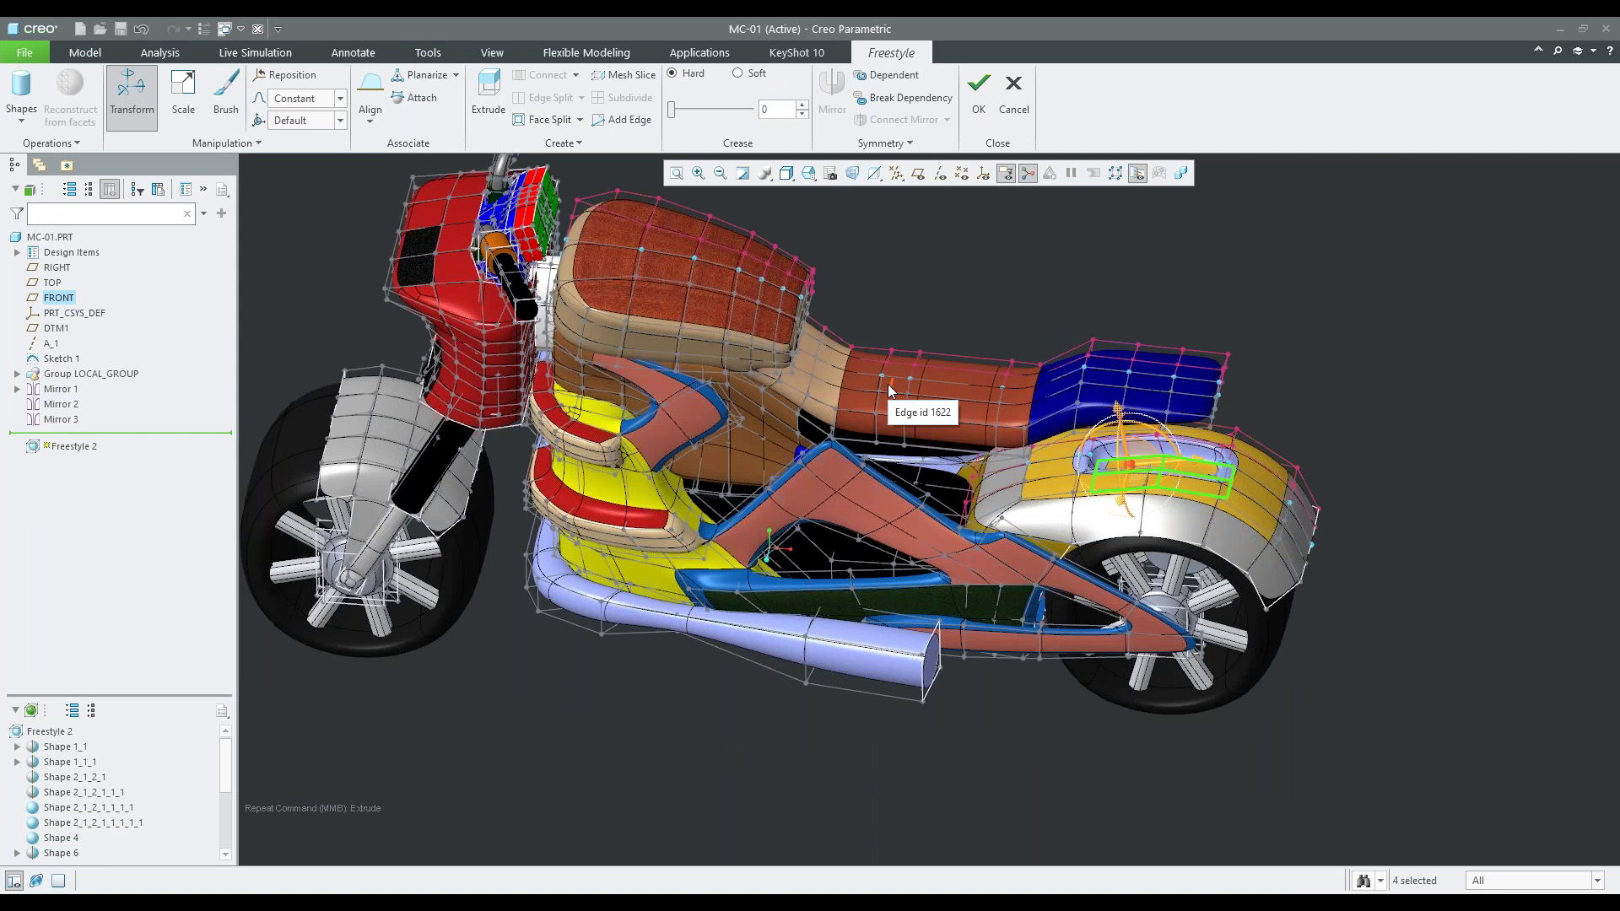
pyautogui.keyDown('shift'); pyautogui.moveTo(682, 415); pyautogui.dragTo(852, 409, button='middle'); pyautogui.keyUp('shift')
# Accept the freestyle feature and inspect the regenerated motorcycle around the exhaust pipe's rear end
pyautogui.click(1105, 763)
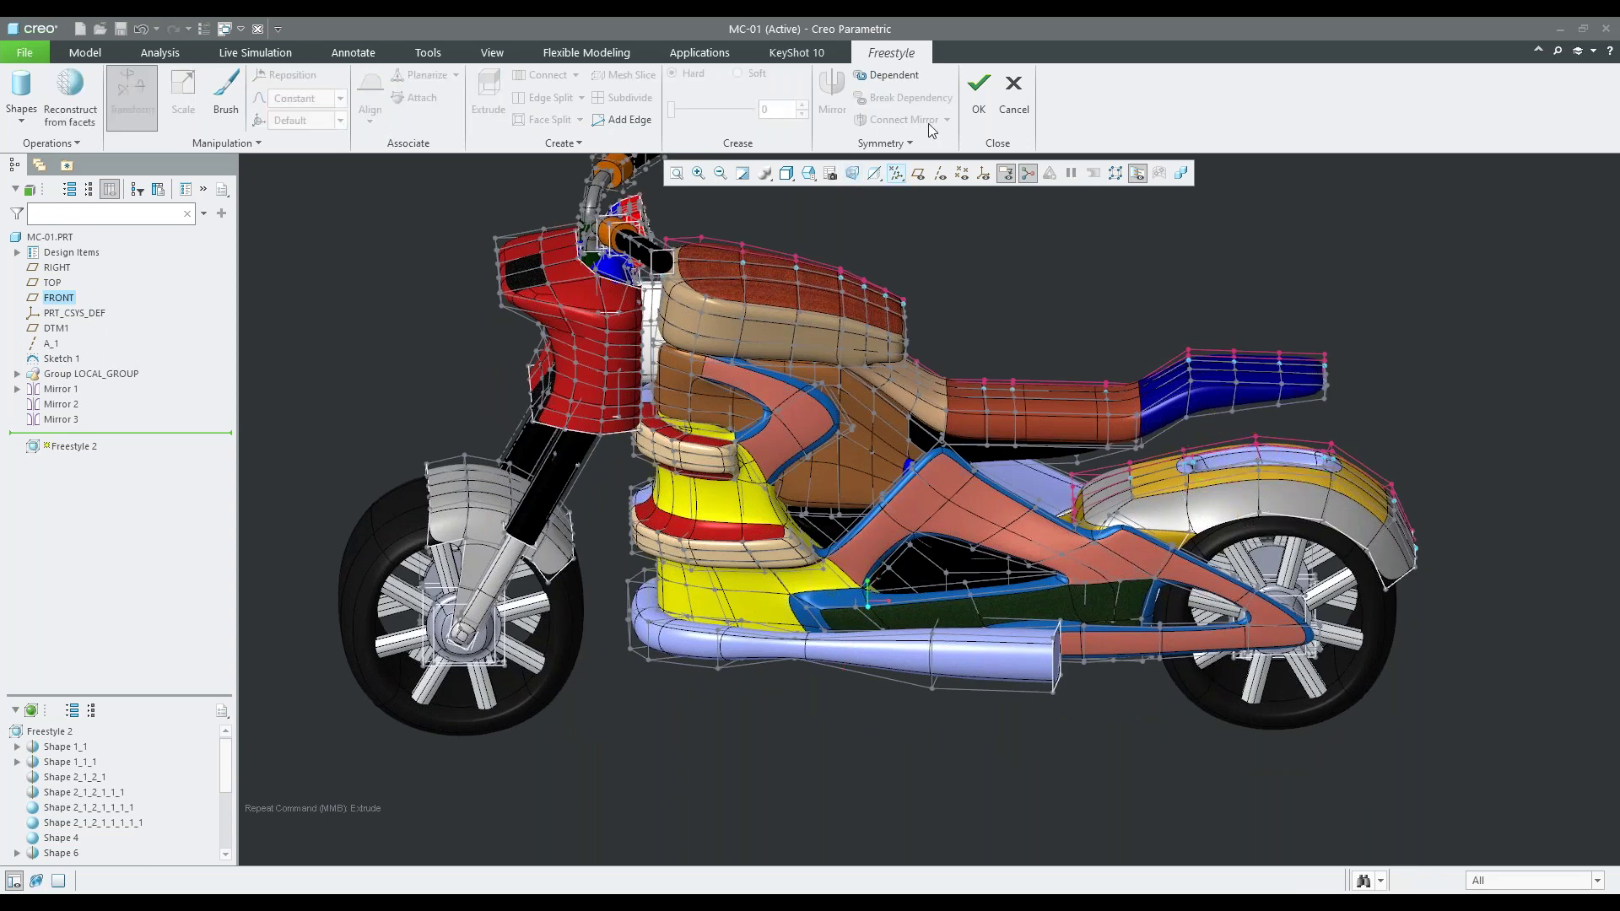
pyautogui.click(977, 93)
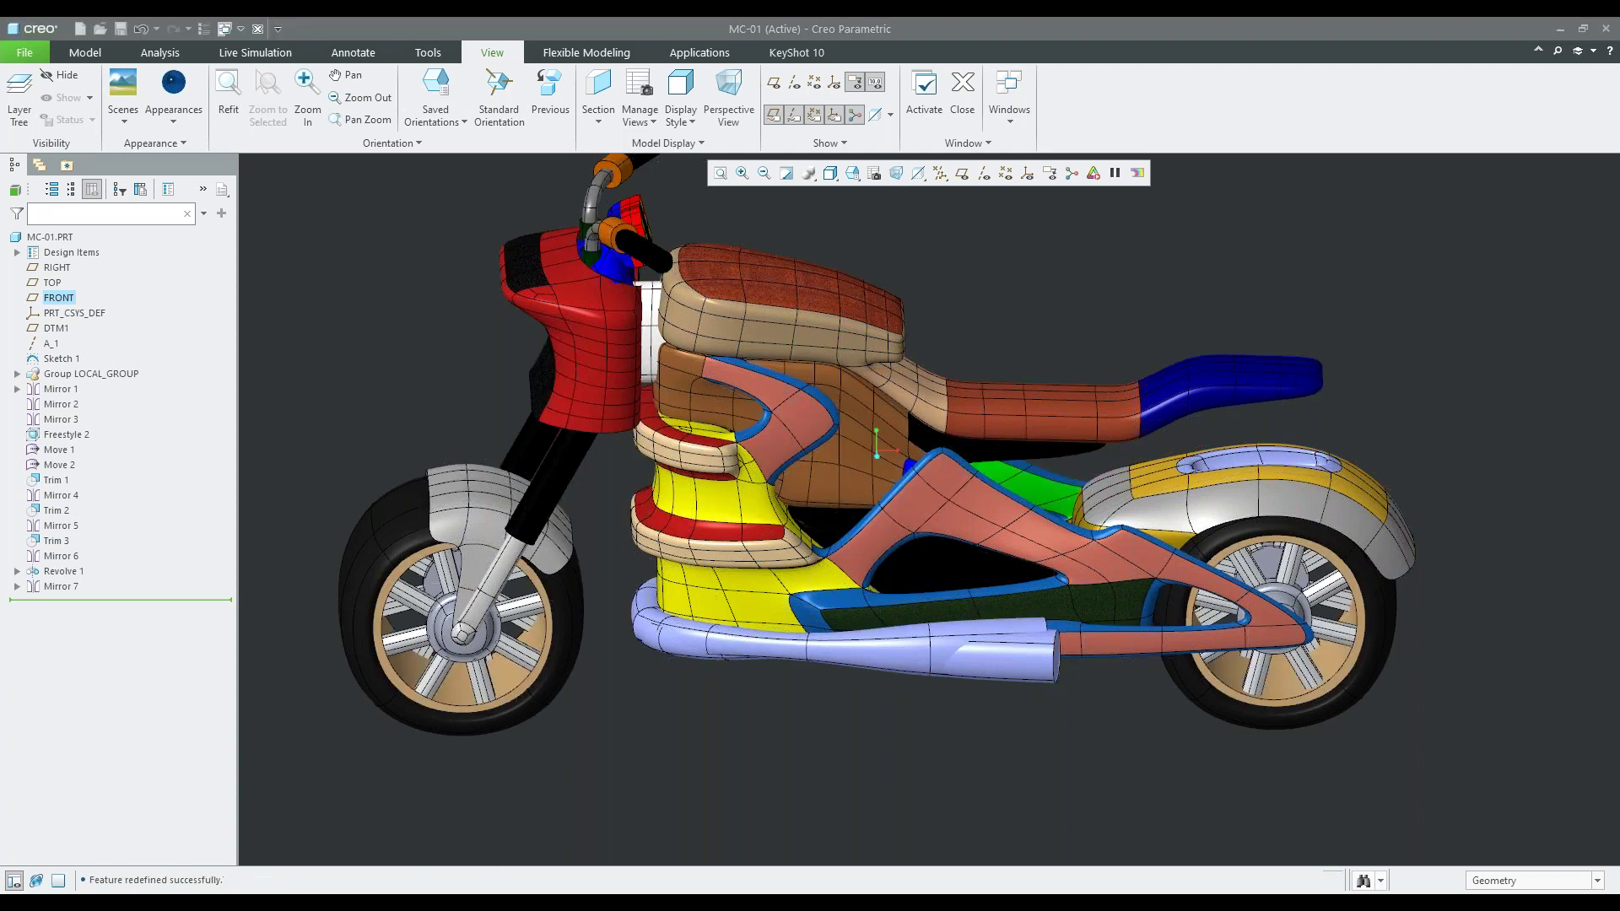
pyautogui.moveTo(1060, 702); pyautogui.dragTo(1006, 697, button='middle')
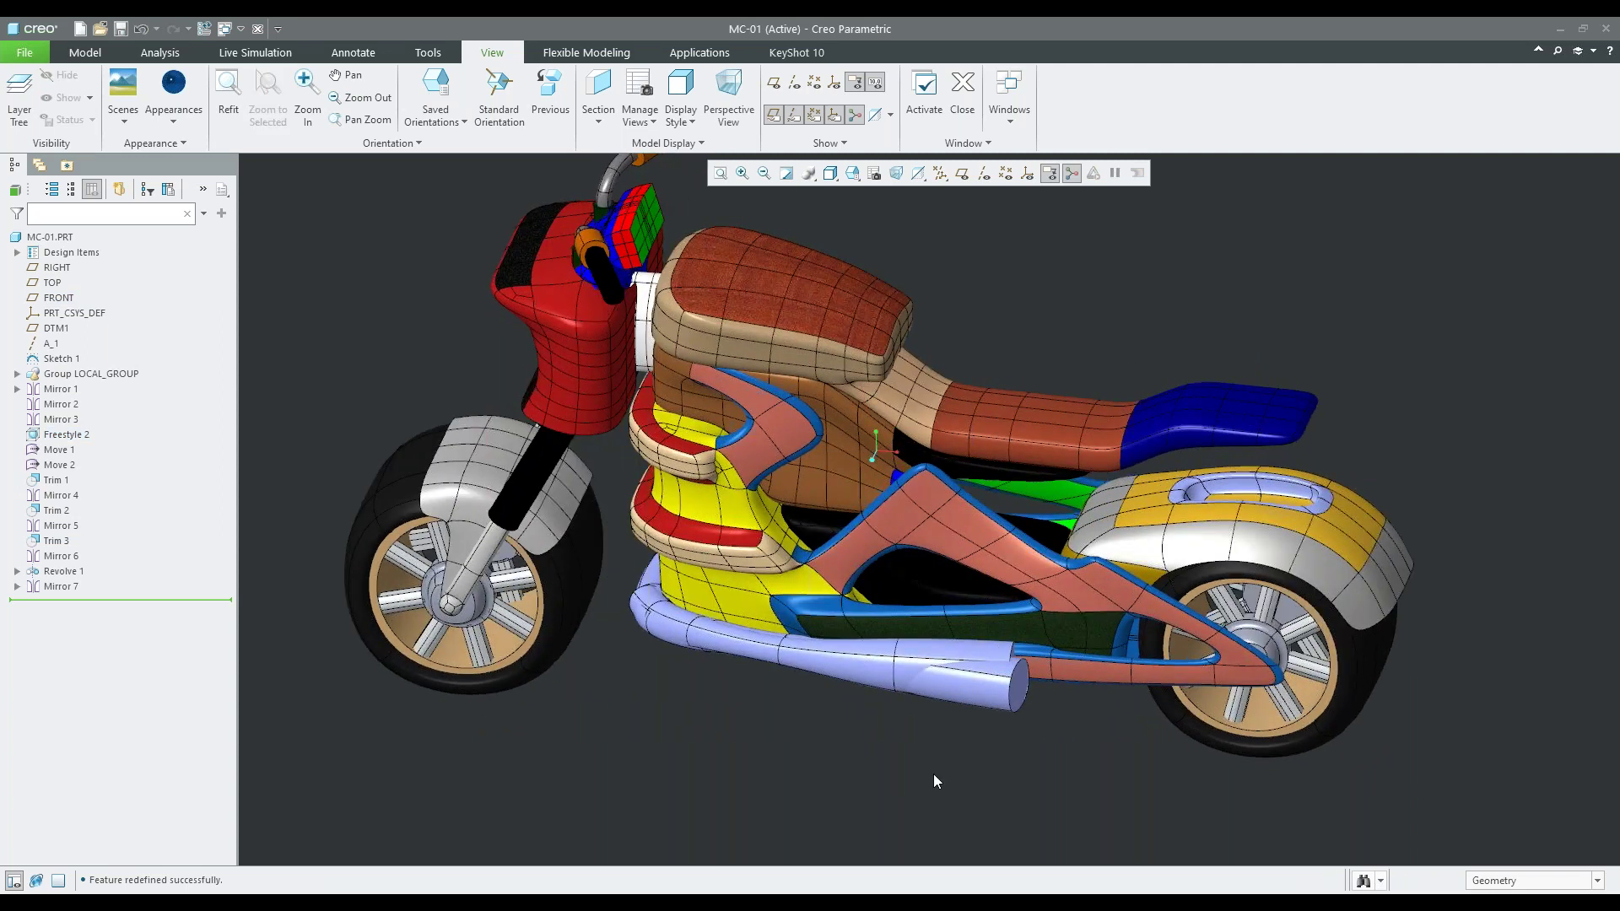
pyautogui.scroll(-6, 984, 717)
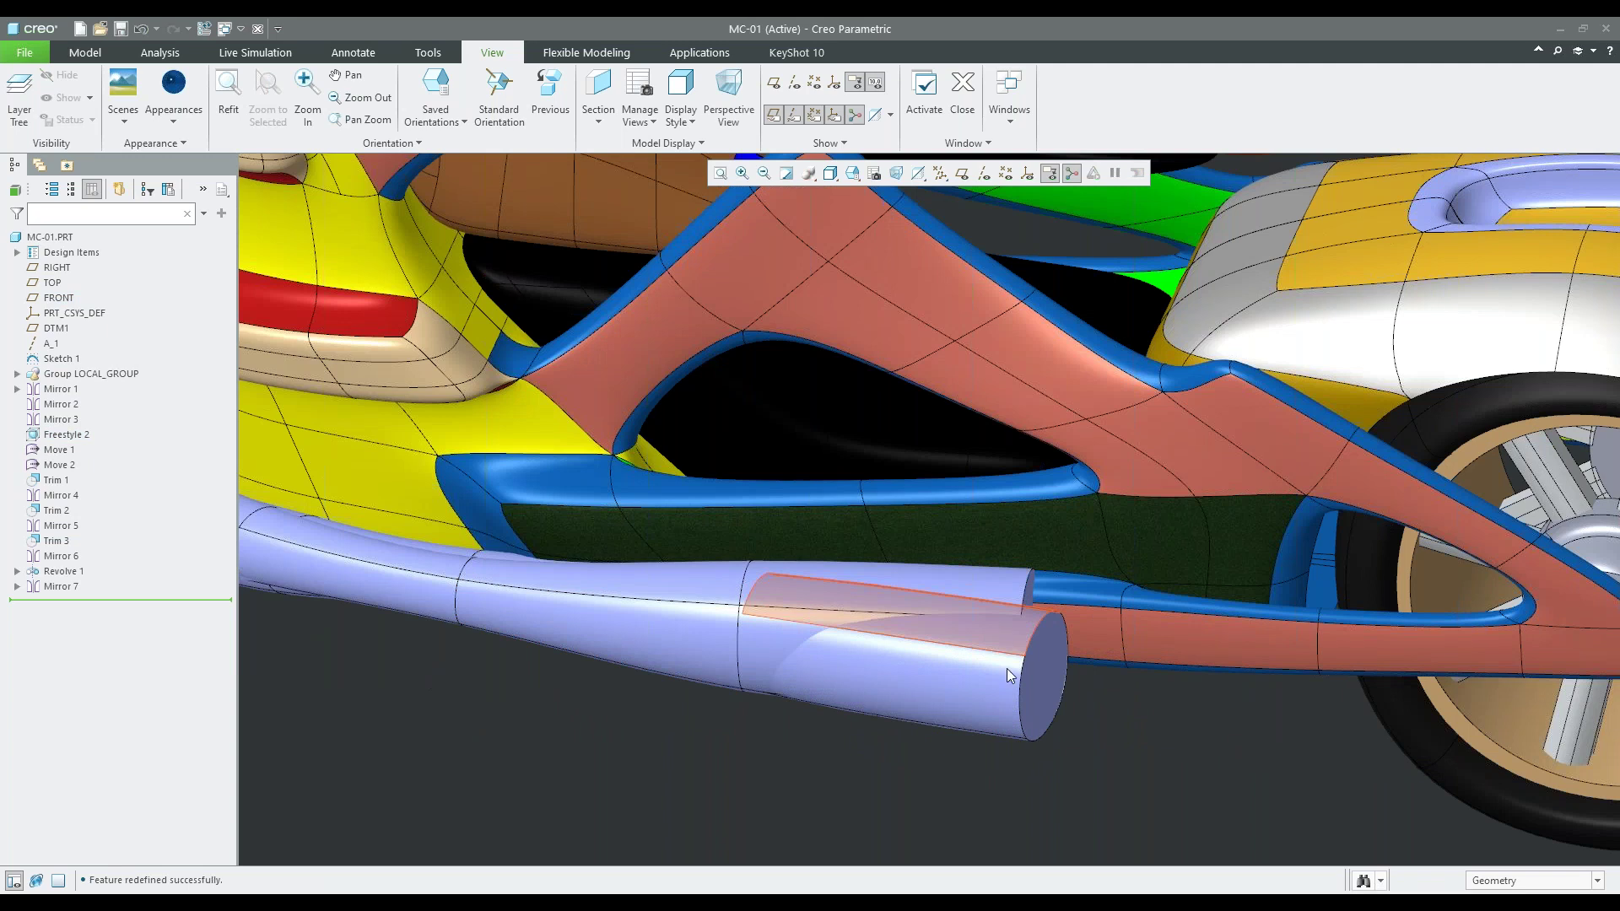
pyautogui.scroll(8, 1029, 690)
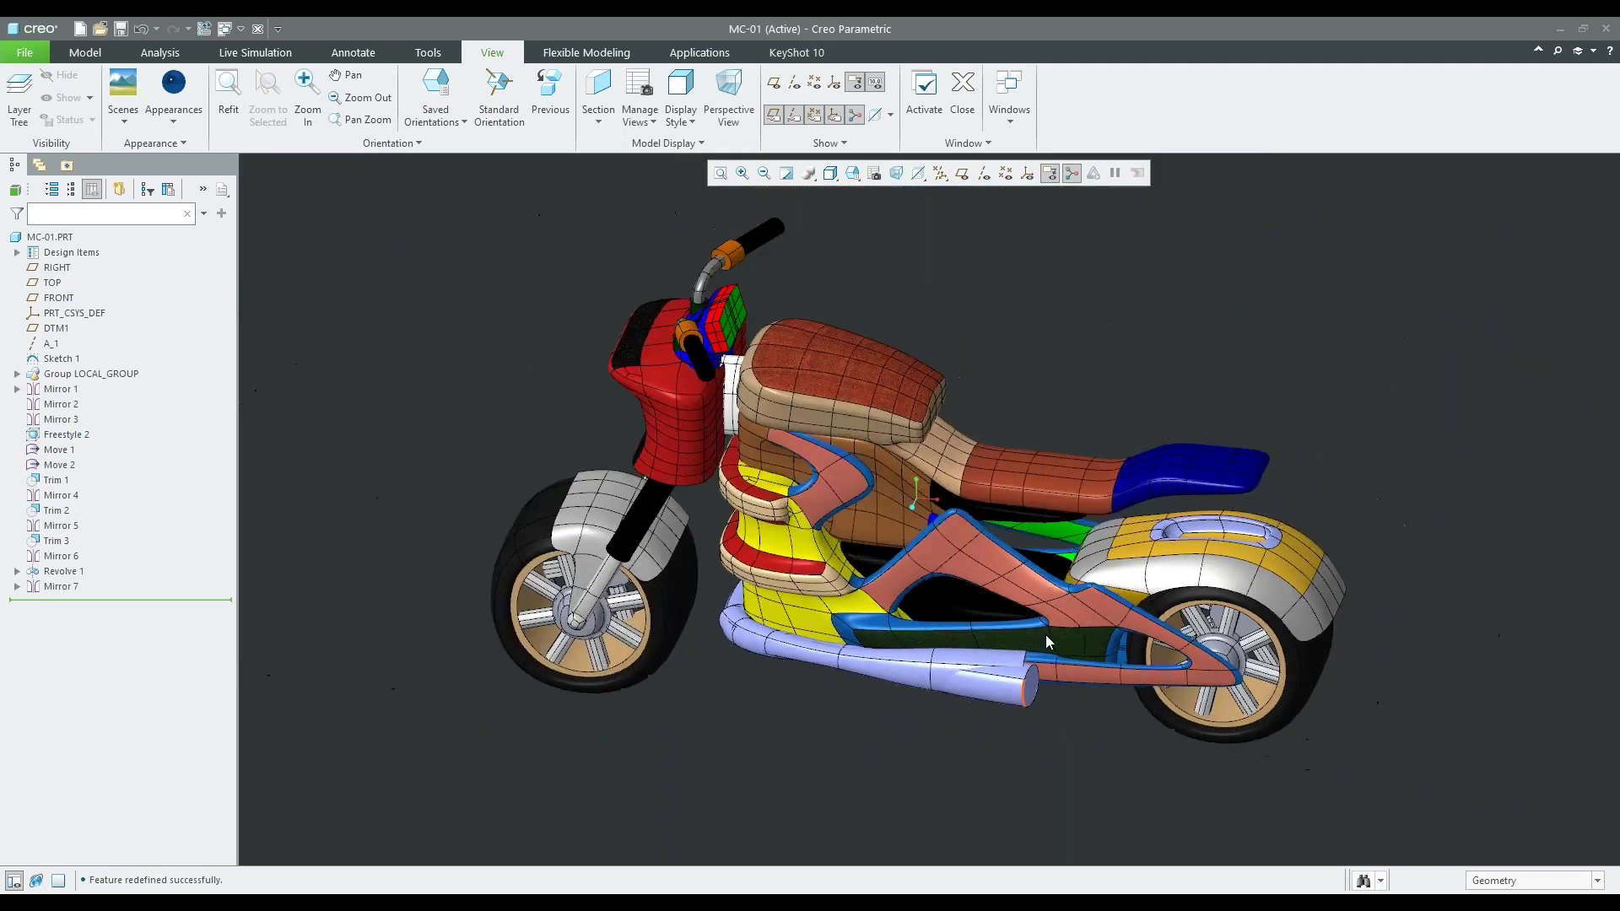
# Set the selection filter to Quilt and check the extent of the exhaust pipe's quilt
pyautogui.moveTo(1012, 725); pyautogui.dragTo(933, 698, button='middle')
pyautogui.scroll(-5, 933, 696)
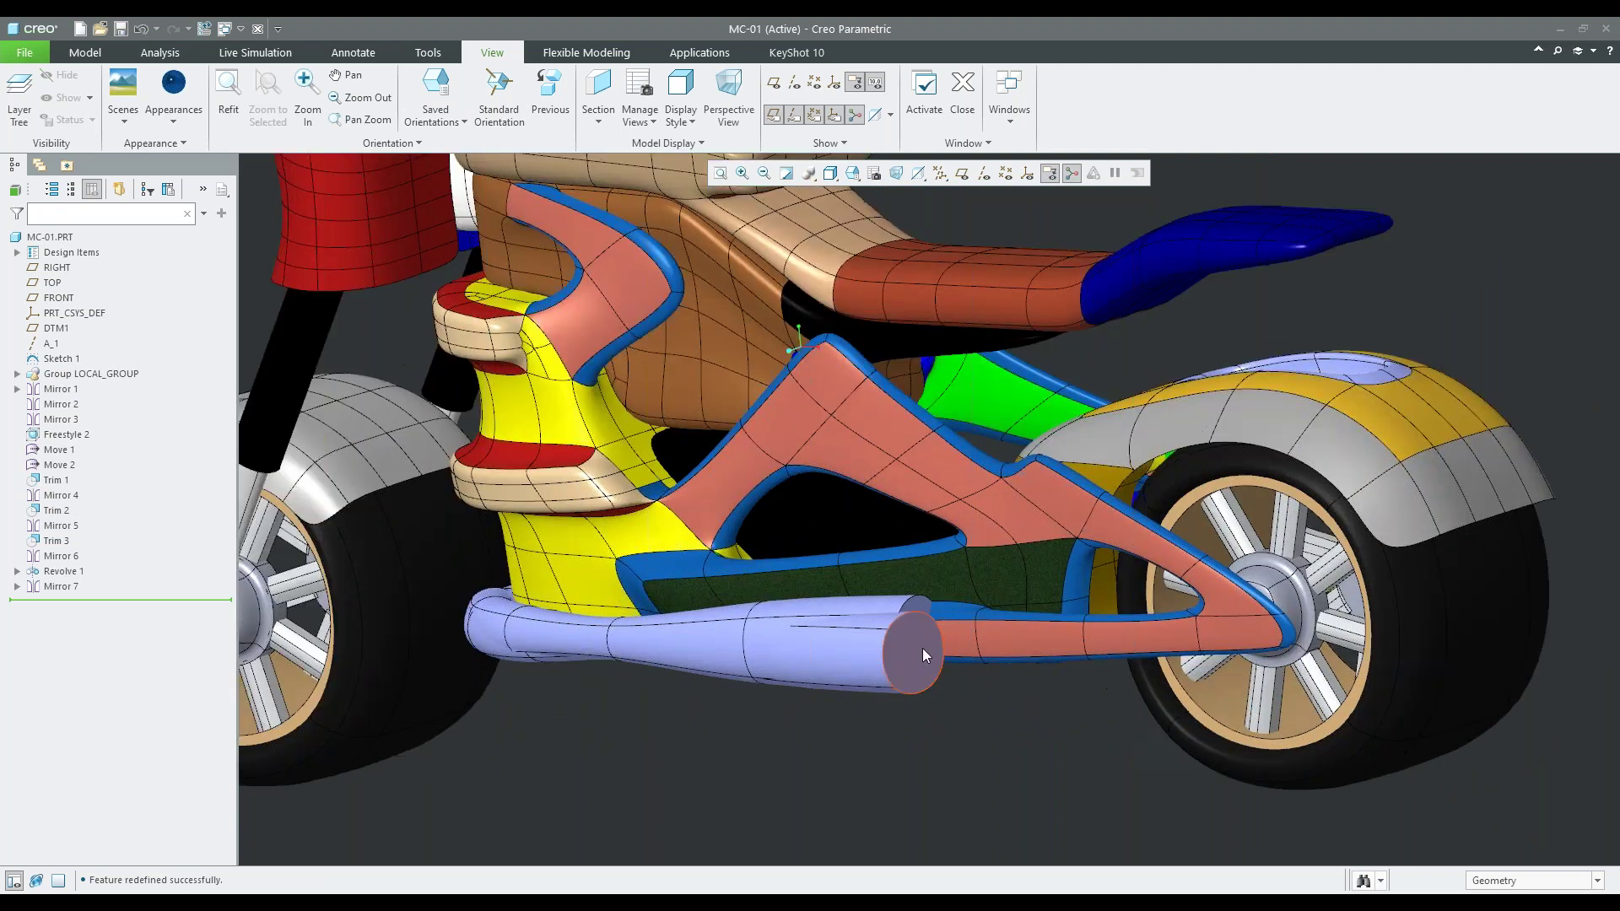
pyautogui.click(1500, 881)
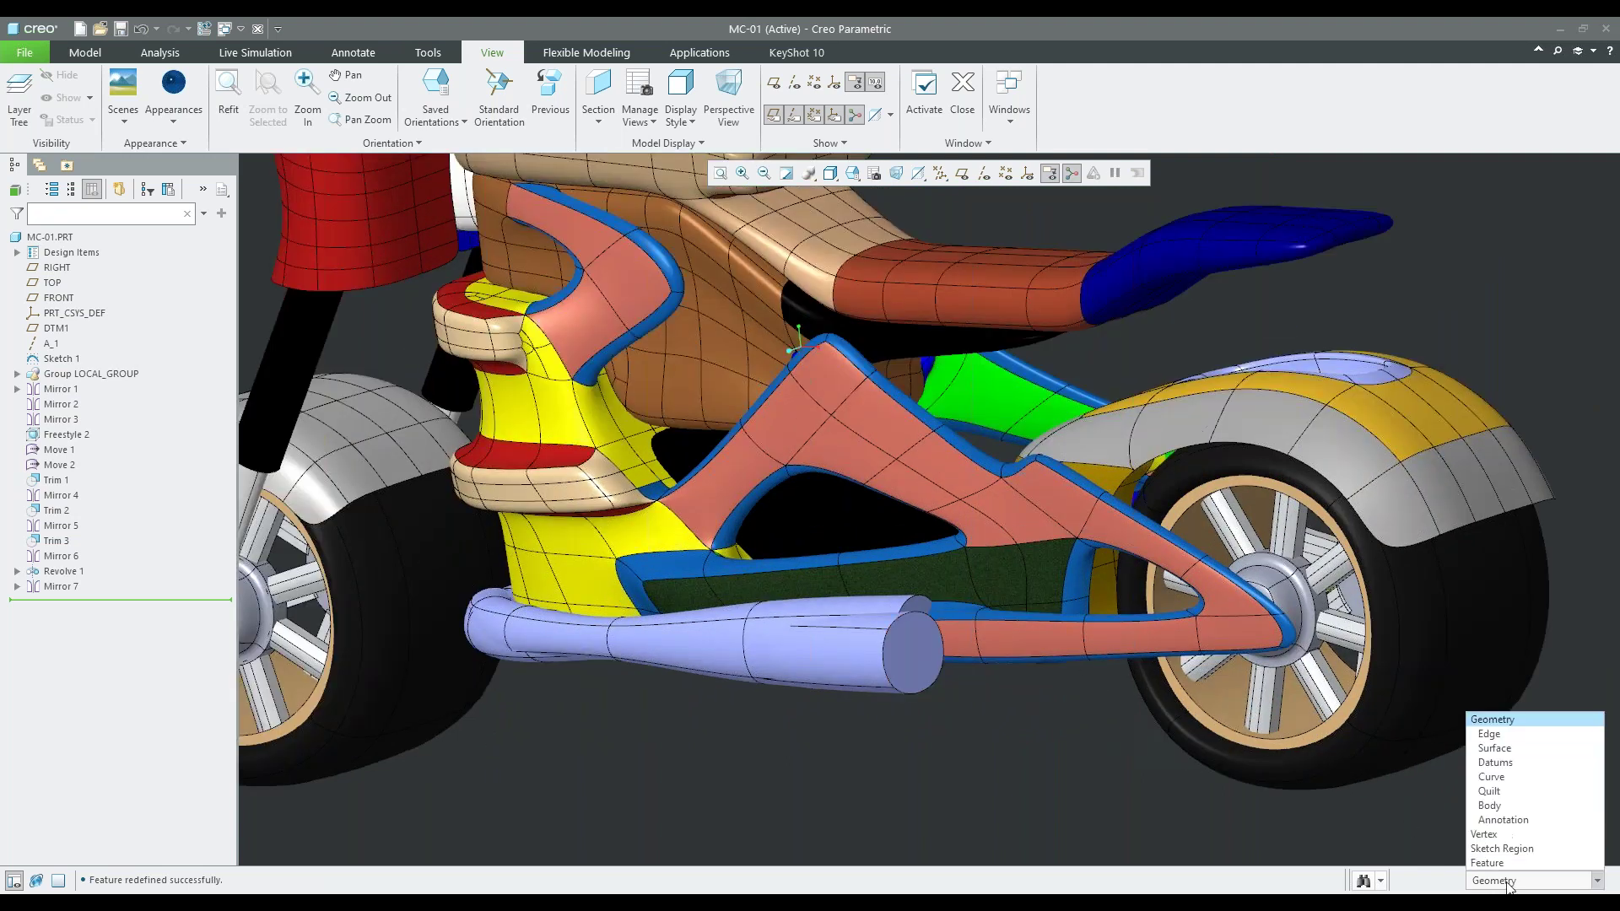
pyautogui.click(1477, 803)
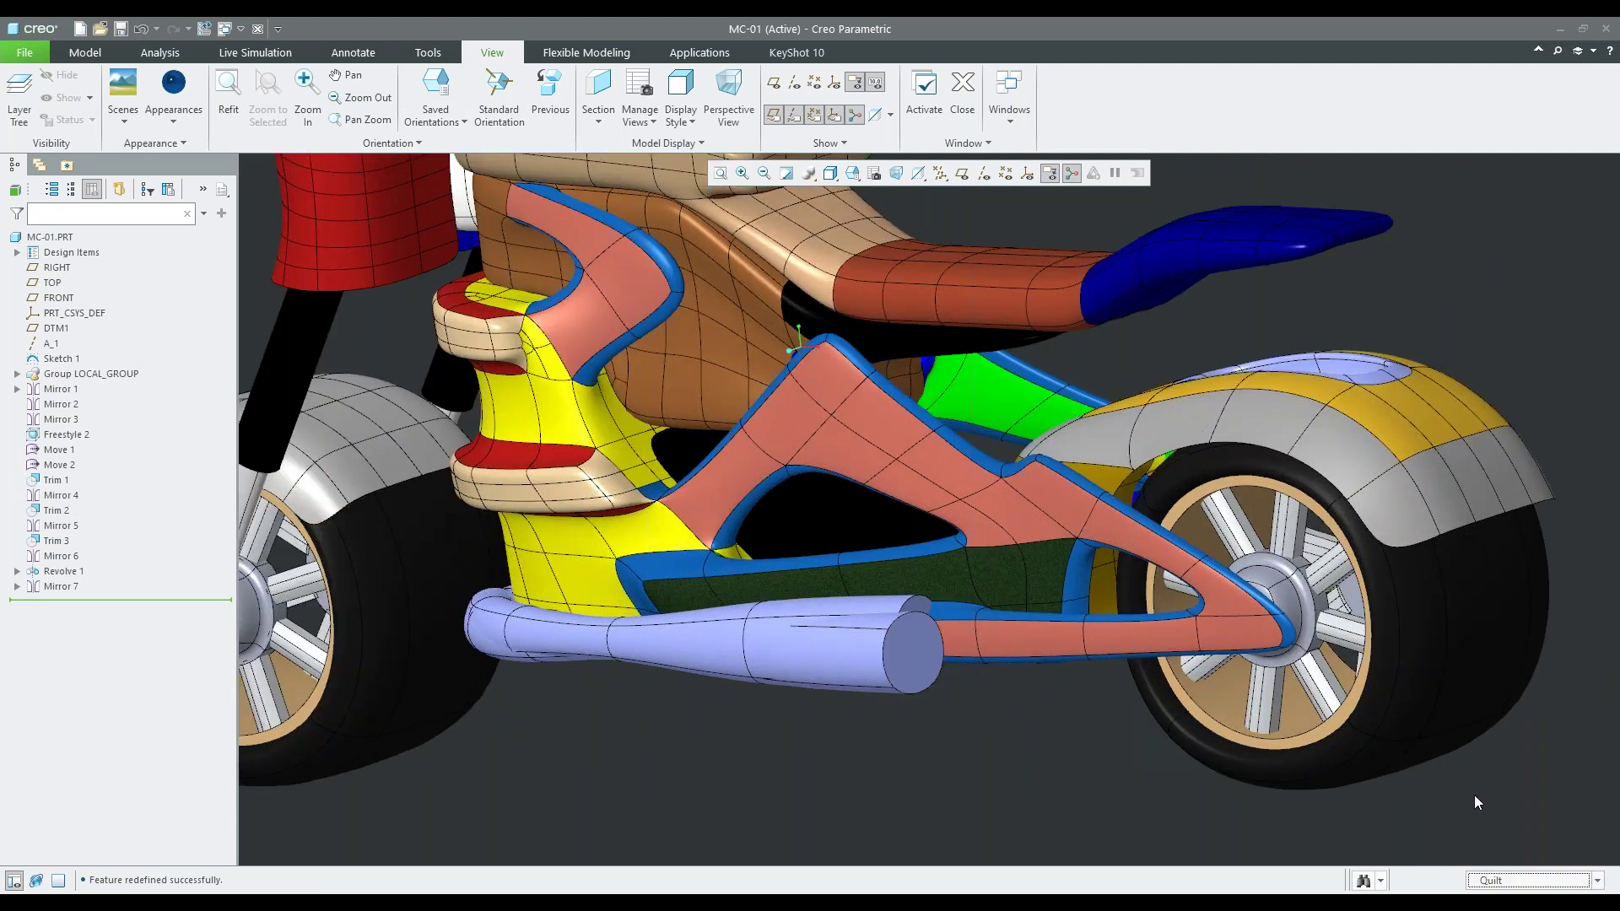
pyautogui.click(894, 645)
pyautogui.click(155, 614)
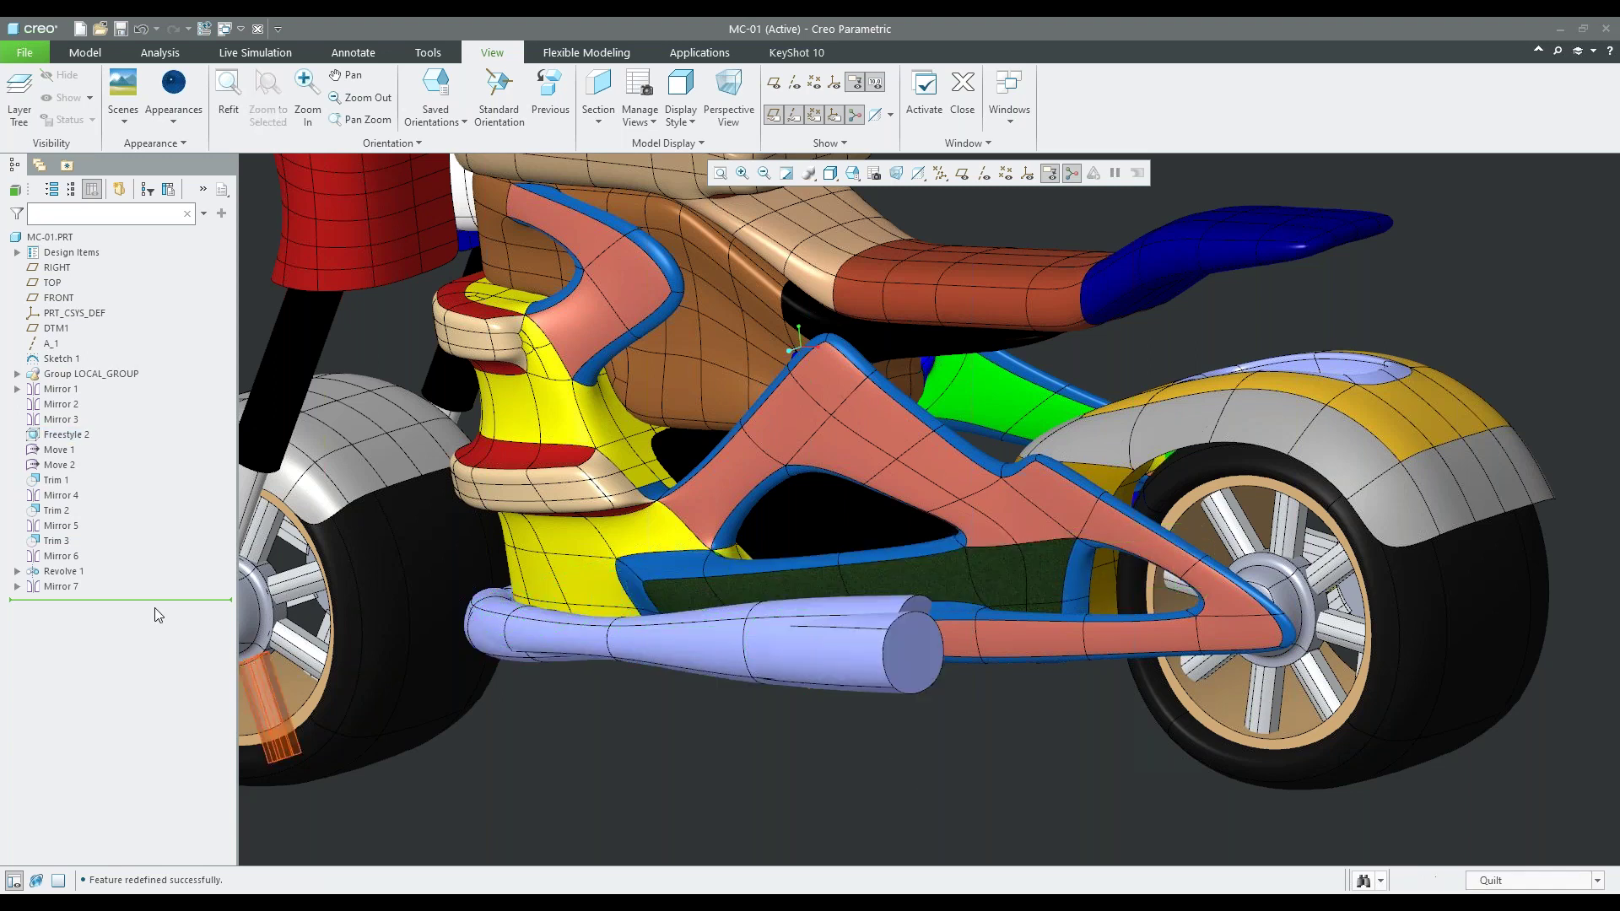
# Examine the exhaust pipe's rear end up close and the overall shape of the motorcycle
pyautogui.moveTo(622, 644); pyautogui.dragTo(641, 660, button='middle')
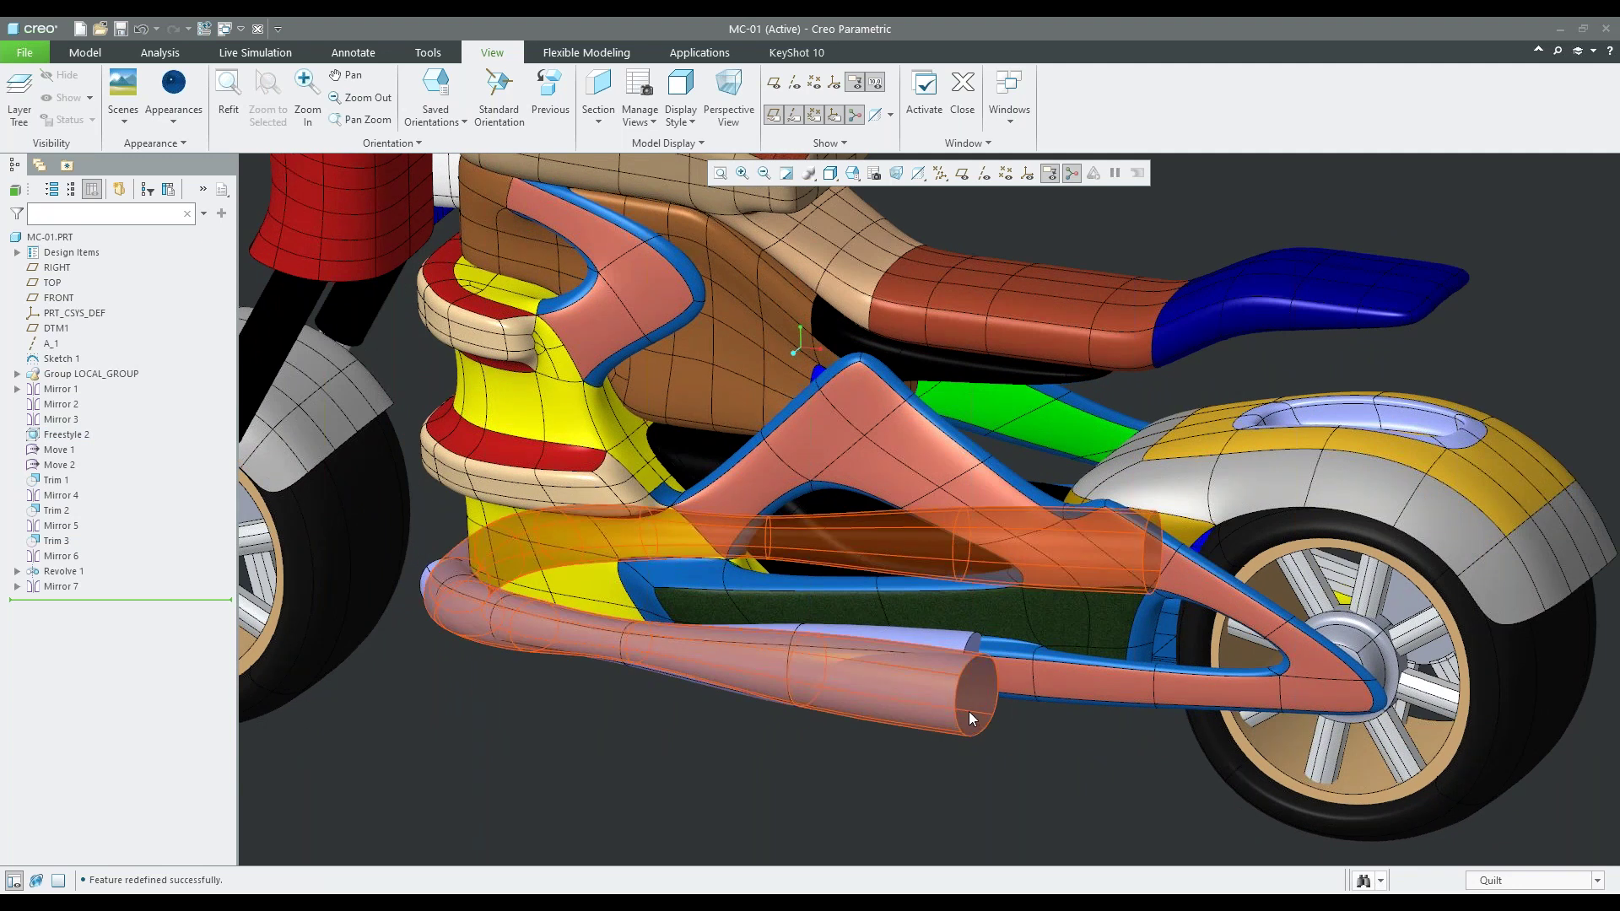
pyautogui.scroll(3, 989, 731)
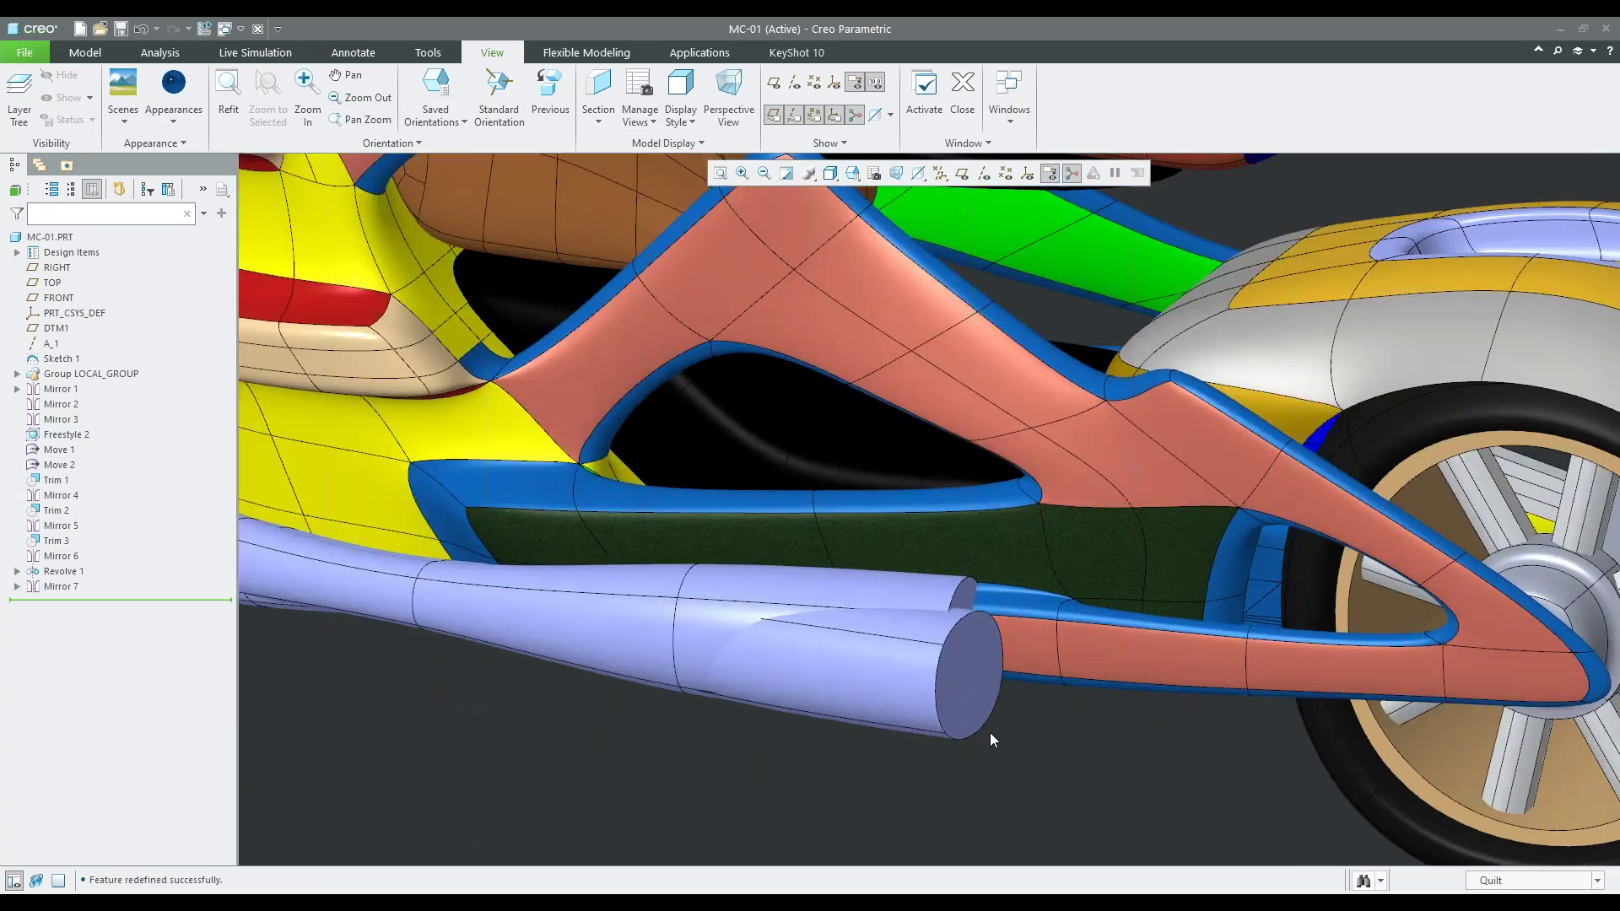
pyautogui.scroll(3, 976, 680)
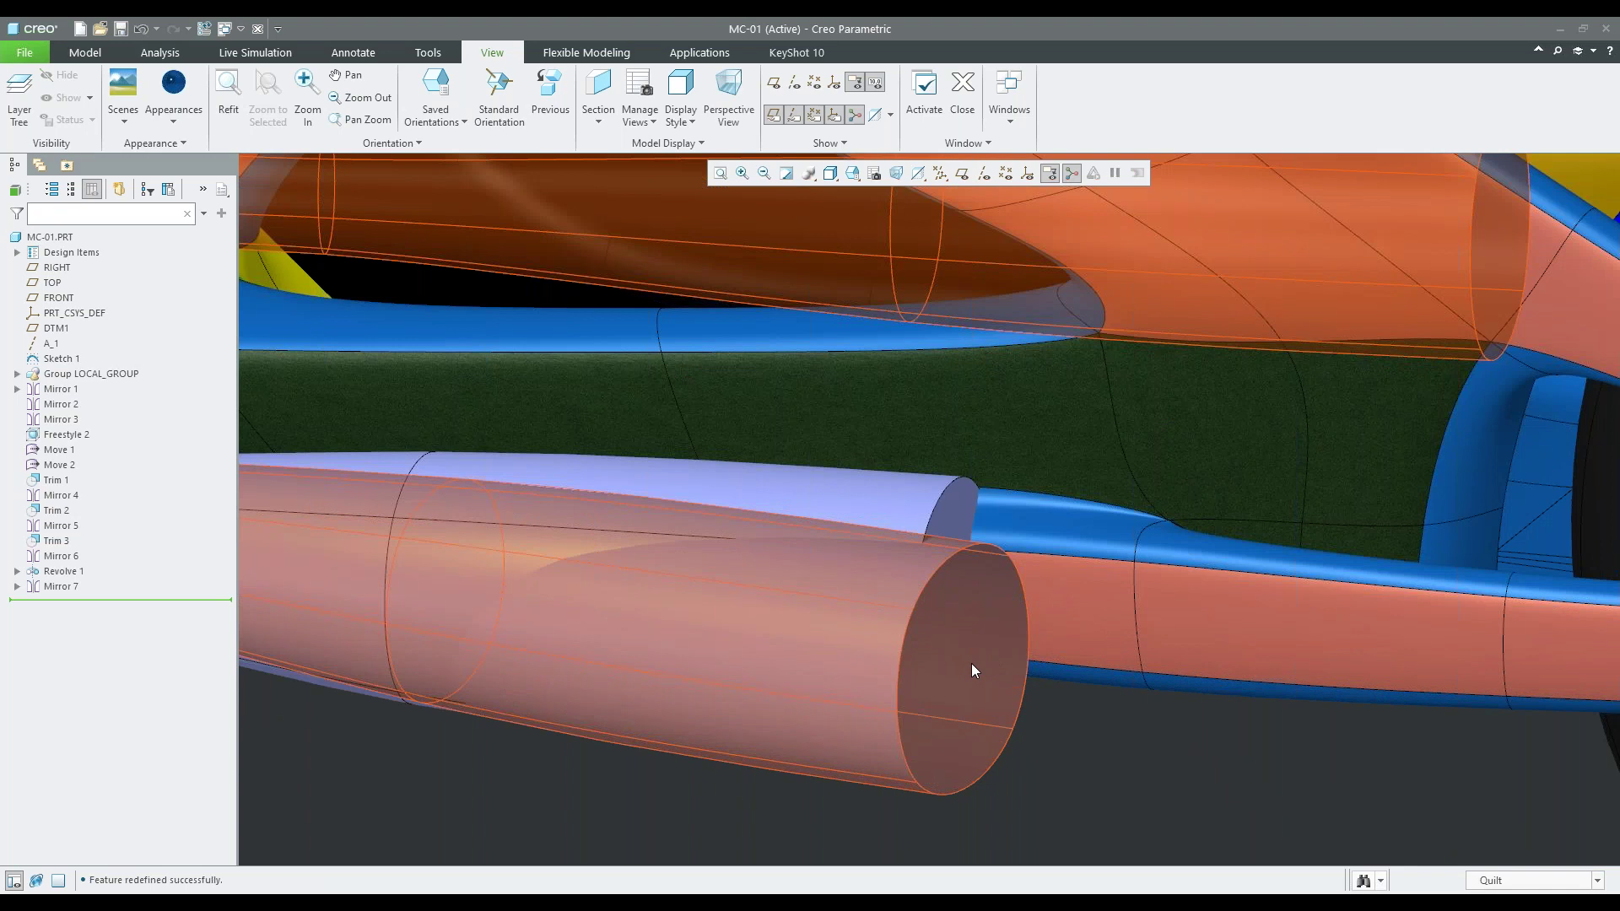
pyautogui.scroll(-4, 966, 685)
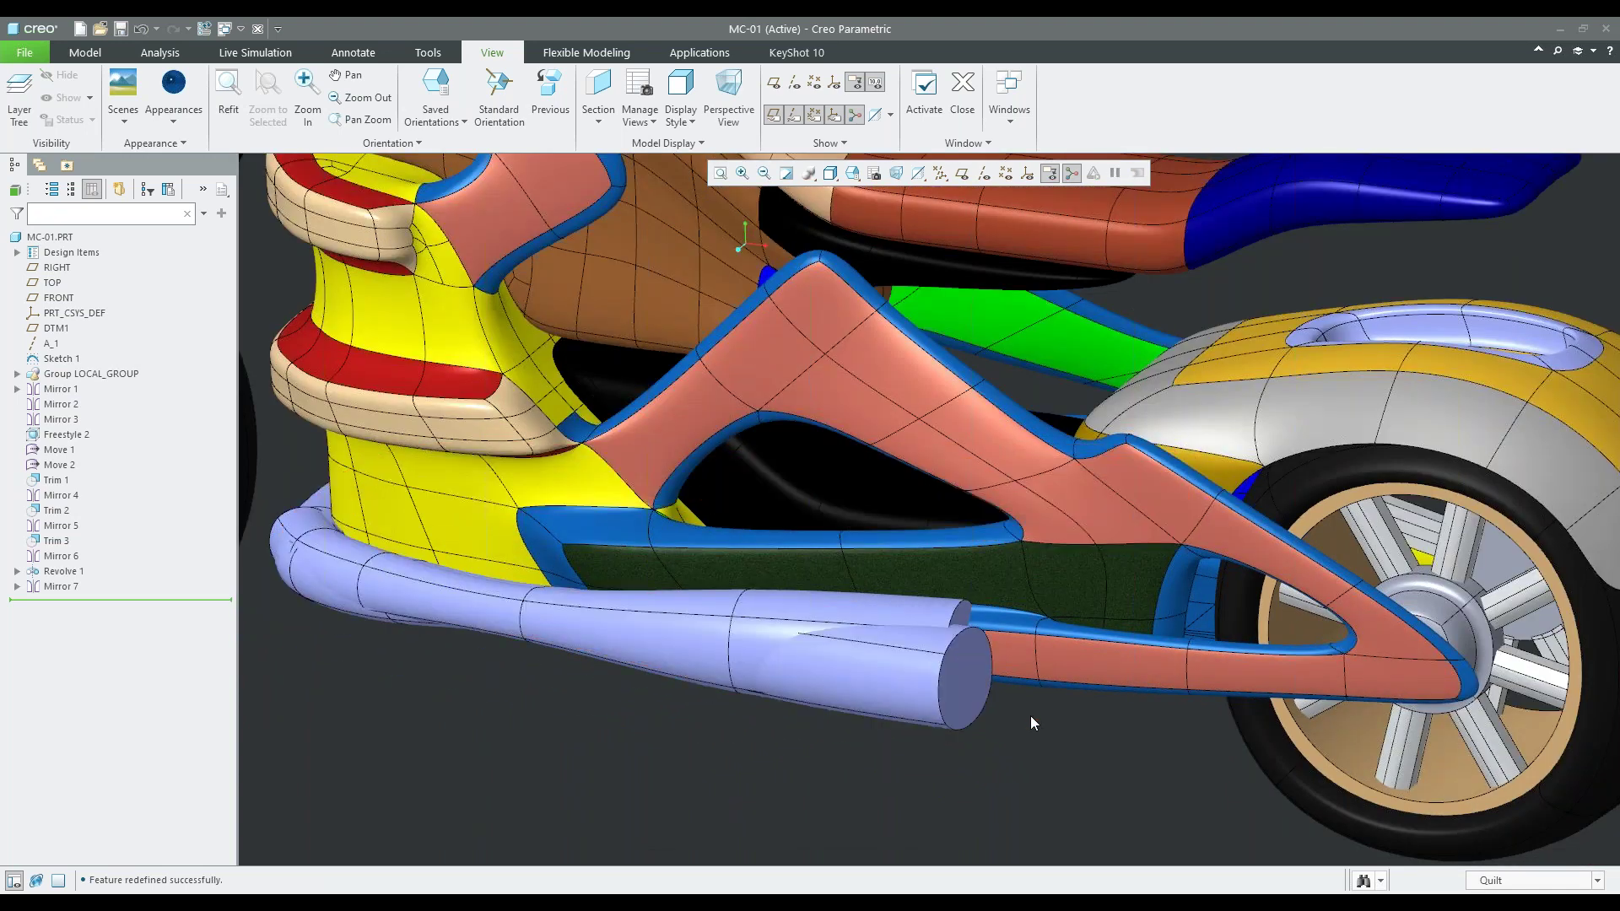
pyautogui.scroll(-5, 1021, 716)
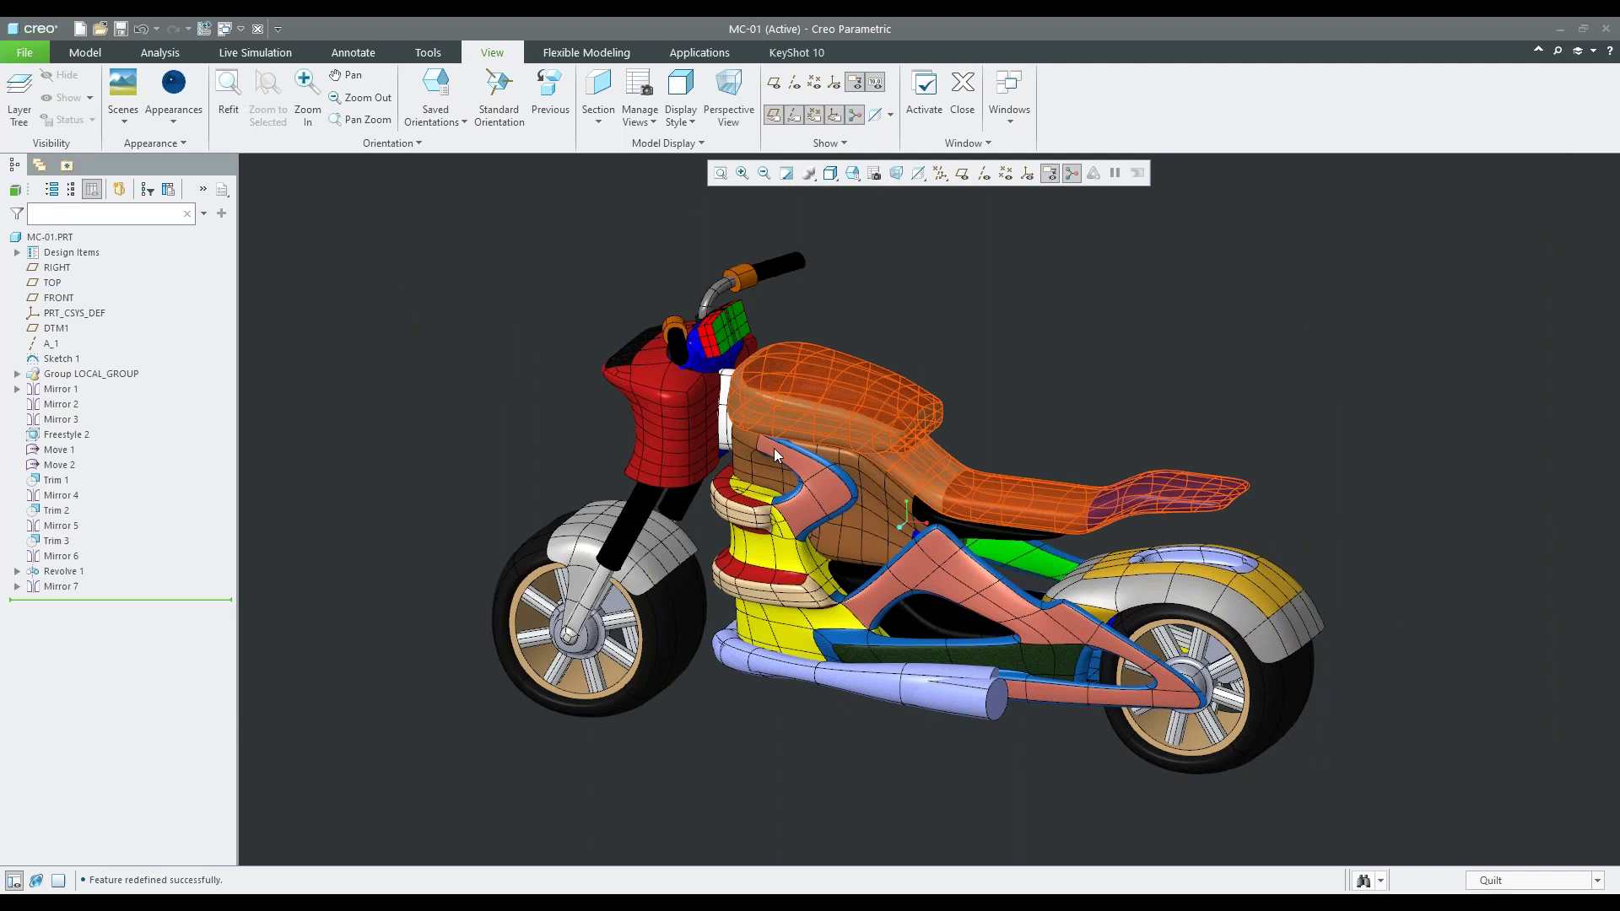
pyautogui.moveTo(812, 464)
pyautogui.mouseDown(button='middle')
pyautogui.moveTo(812, 534)
pyautogui.moveTo(835, 512)
pyautogui.moveTo(882, 523)
pyautogui.moveTo(818, 518)
pyautogui.moveTo(845, 522)
pyautogui.moveTo(743, 447)
pyautogui.mouseUp(button='middle')
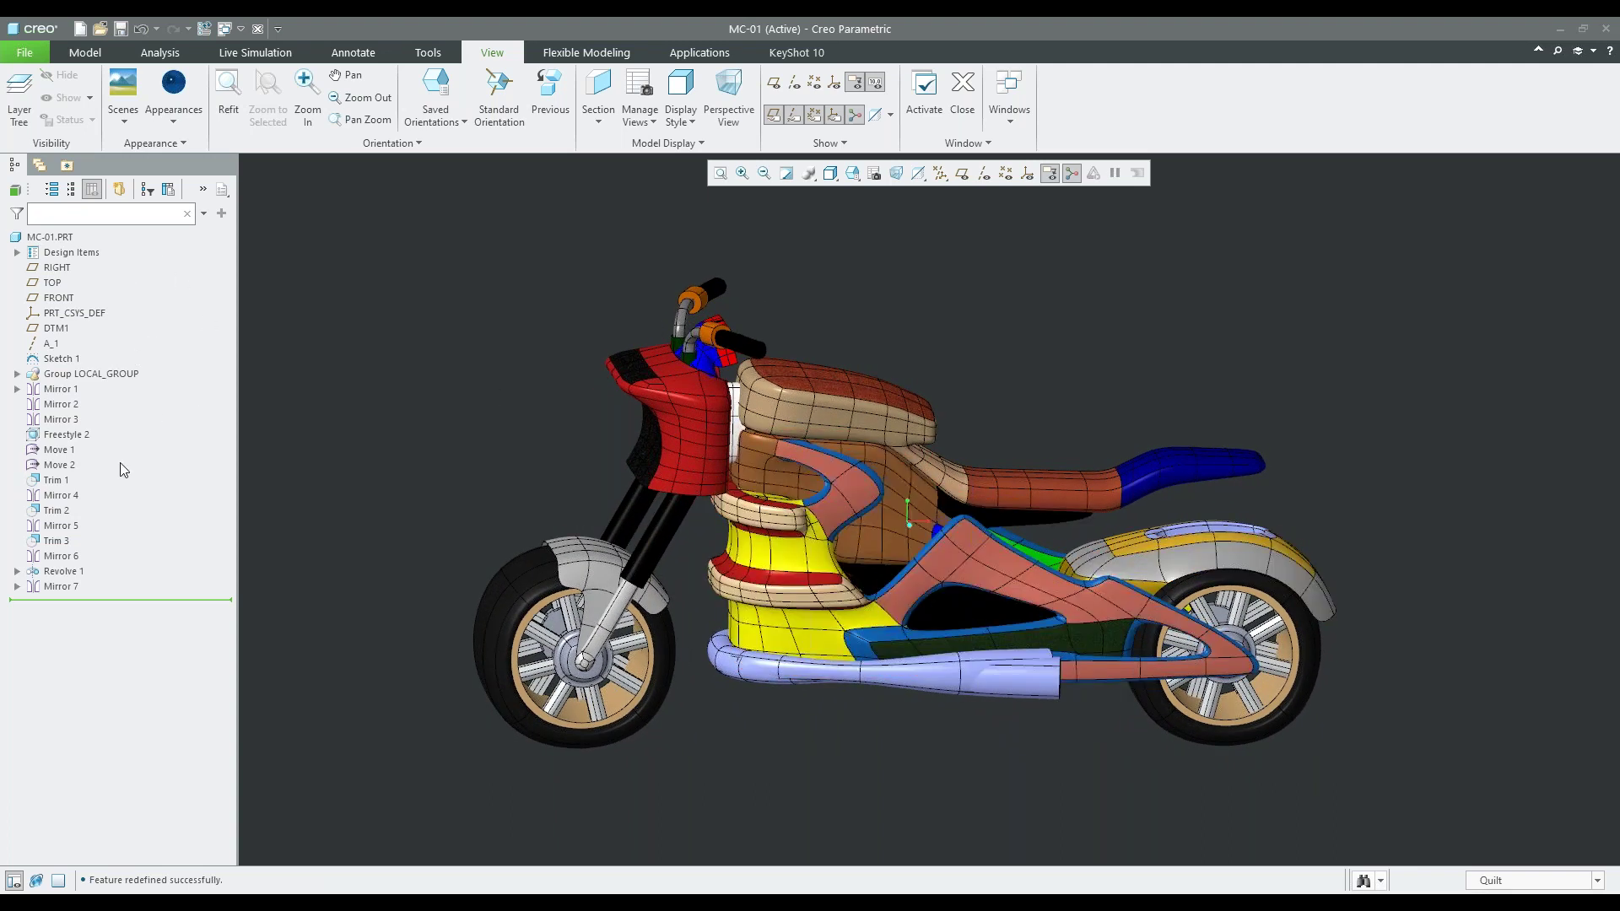
pyautogui.scroll(-2, 930, 565)
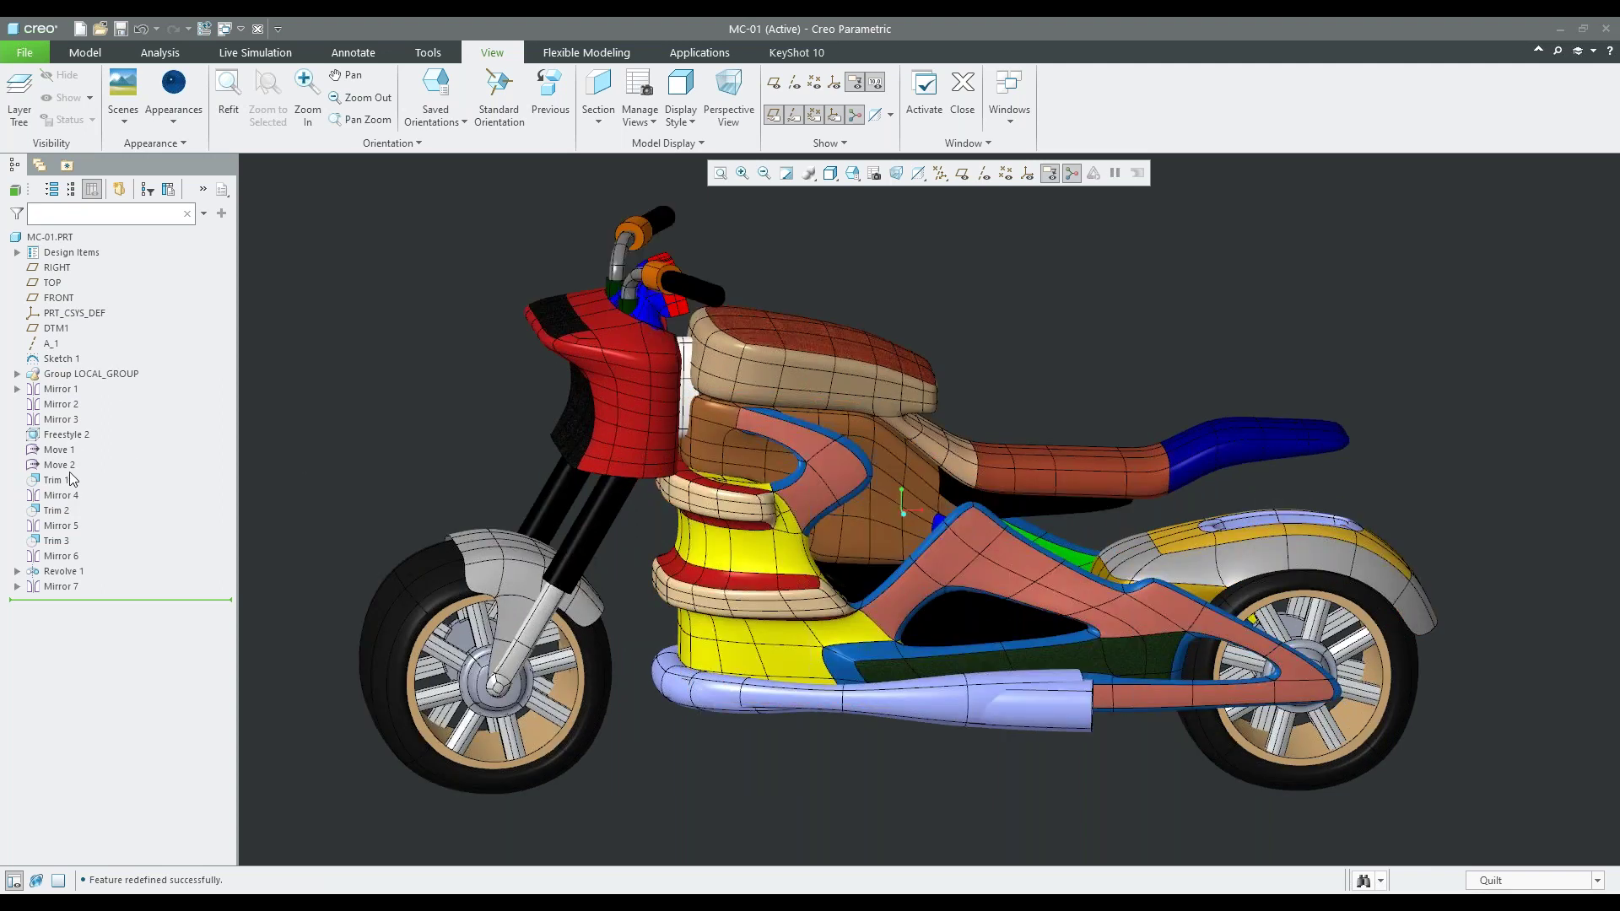
# Highlight all geometry of the Freestyle 2 feature, clear the selection and view the motorcycle from a raised angle
pyautogui.click(75, 437)
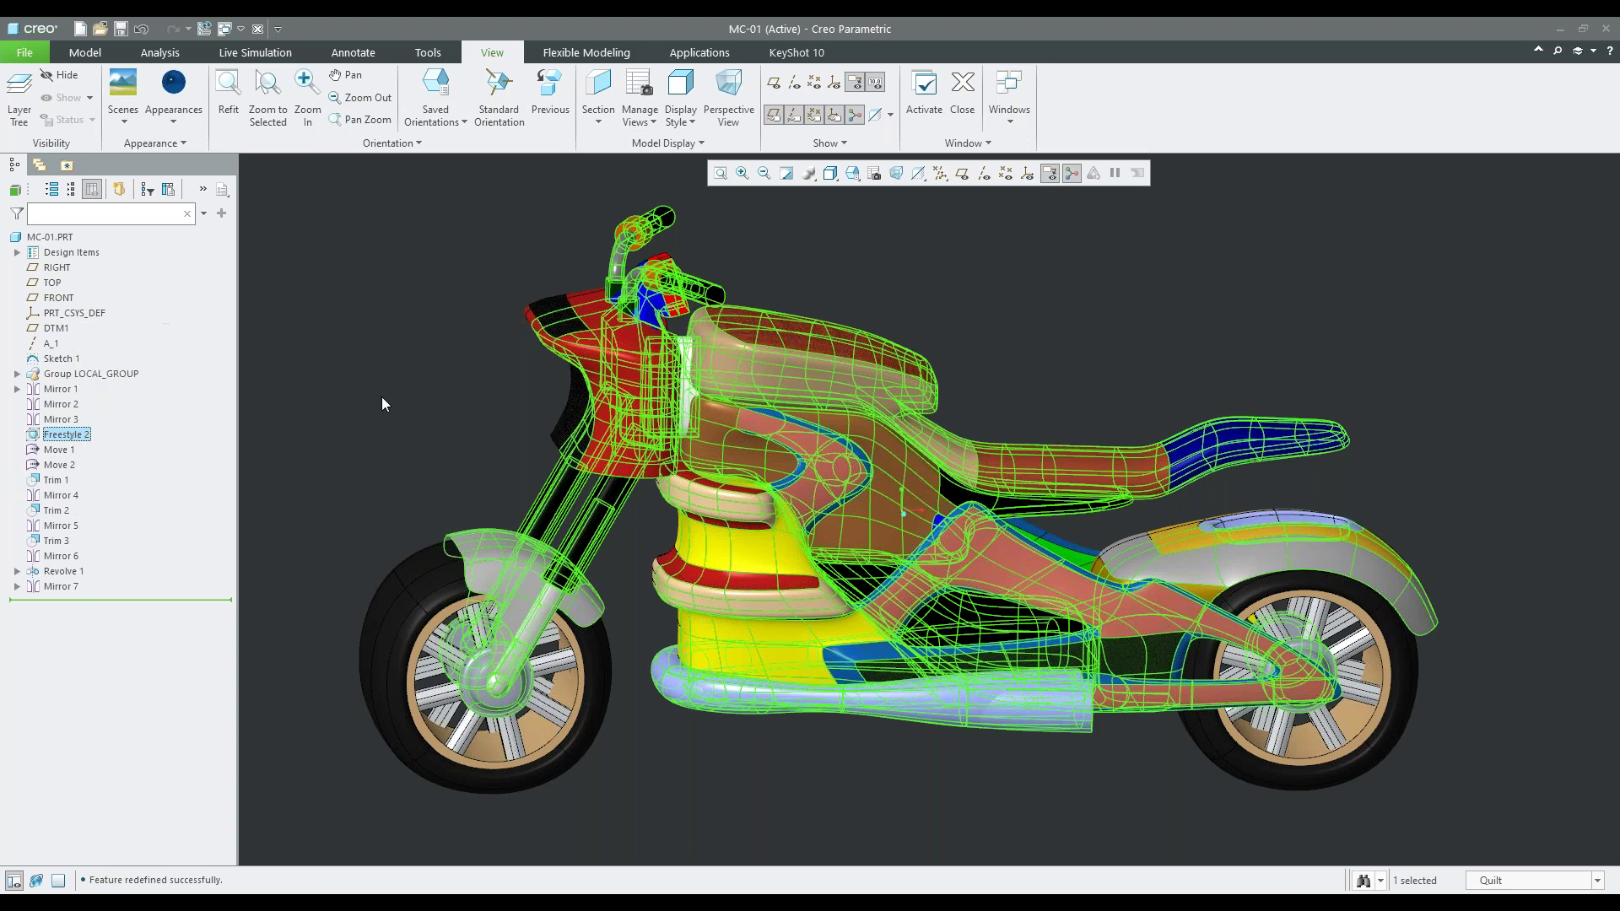
pyautogui.click(381, 396)
pyautogui.moveTo(742, 536); pyautogui.dragTo(797, 537, button='middle')
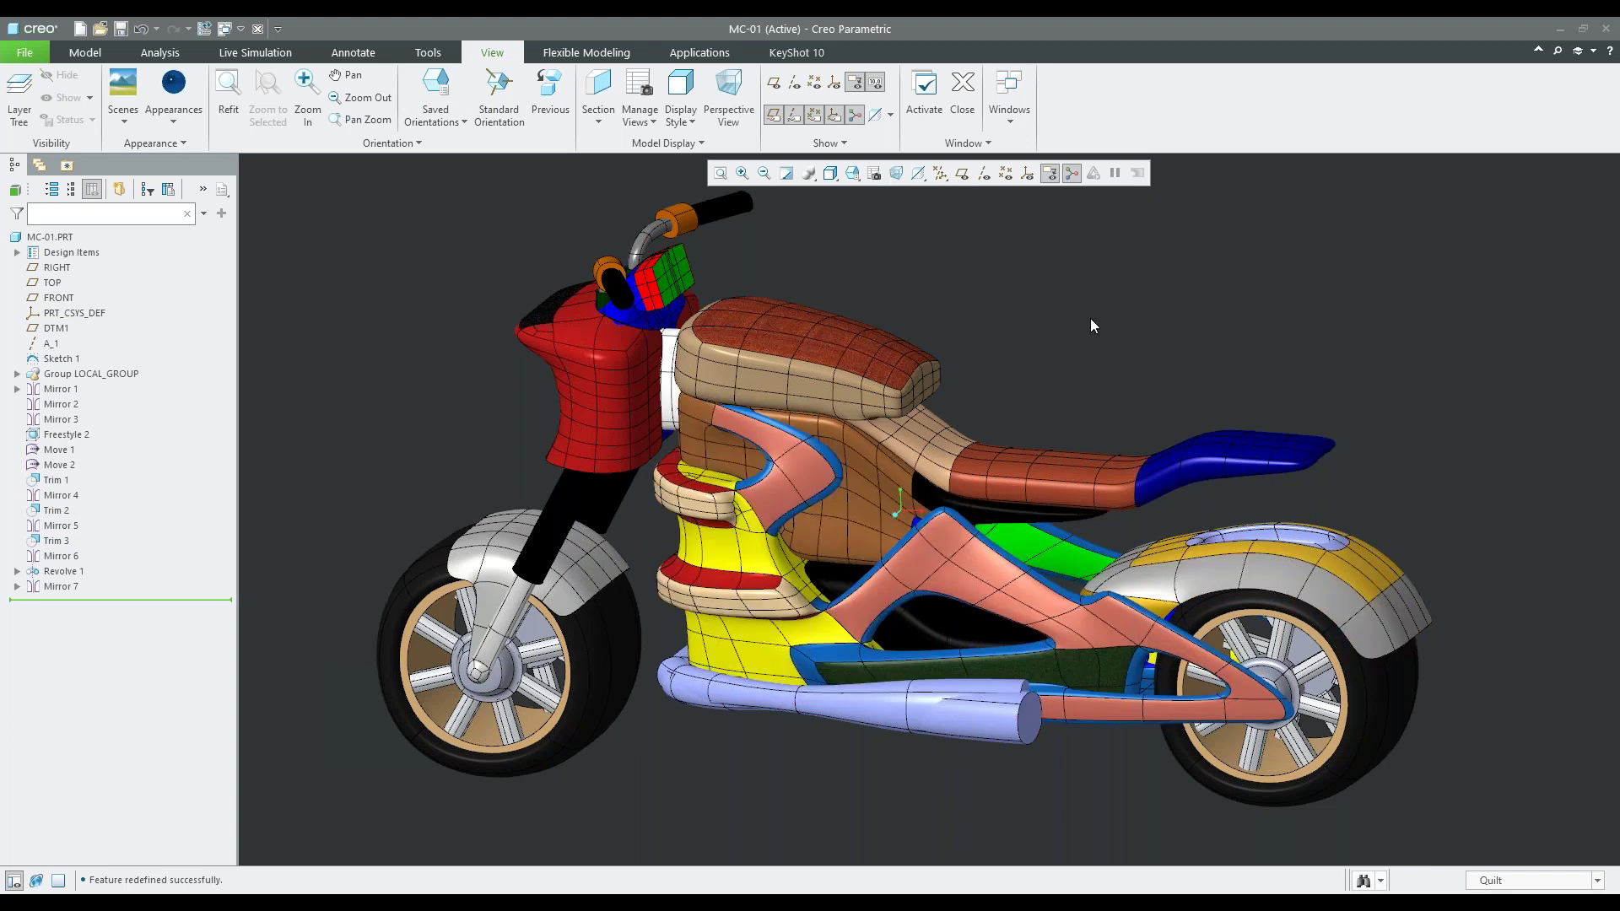
pyautogui.moveTo(796, 462)
pyautogui.mouseDown(button='middle')
pyautogui.moveTo(833, 448)
pyautogui.moveTo(779, 468)
pyautogui.mouseUp(button='middle')
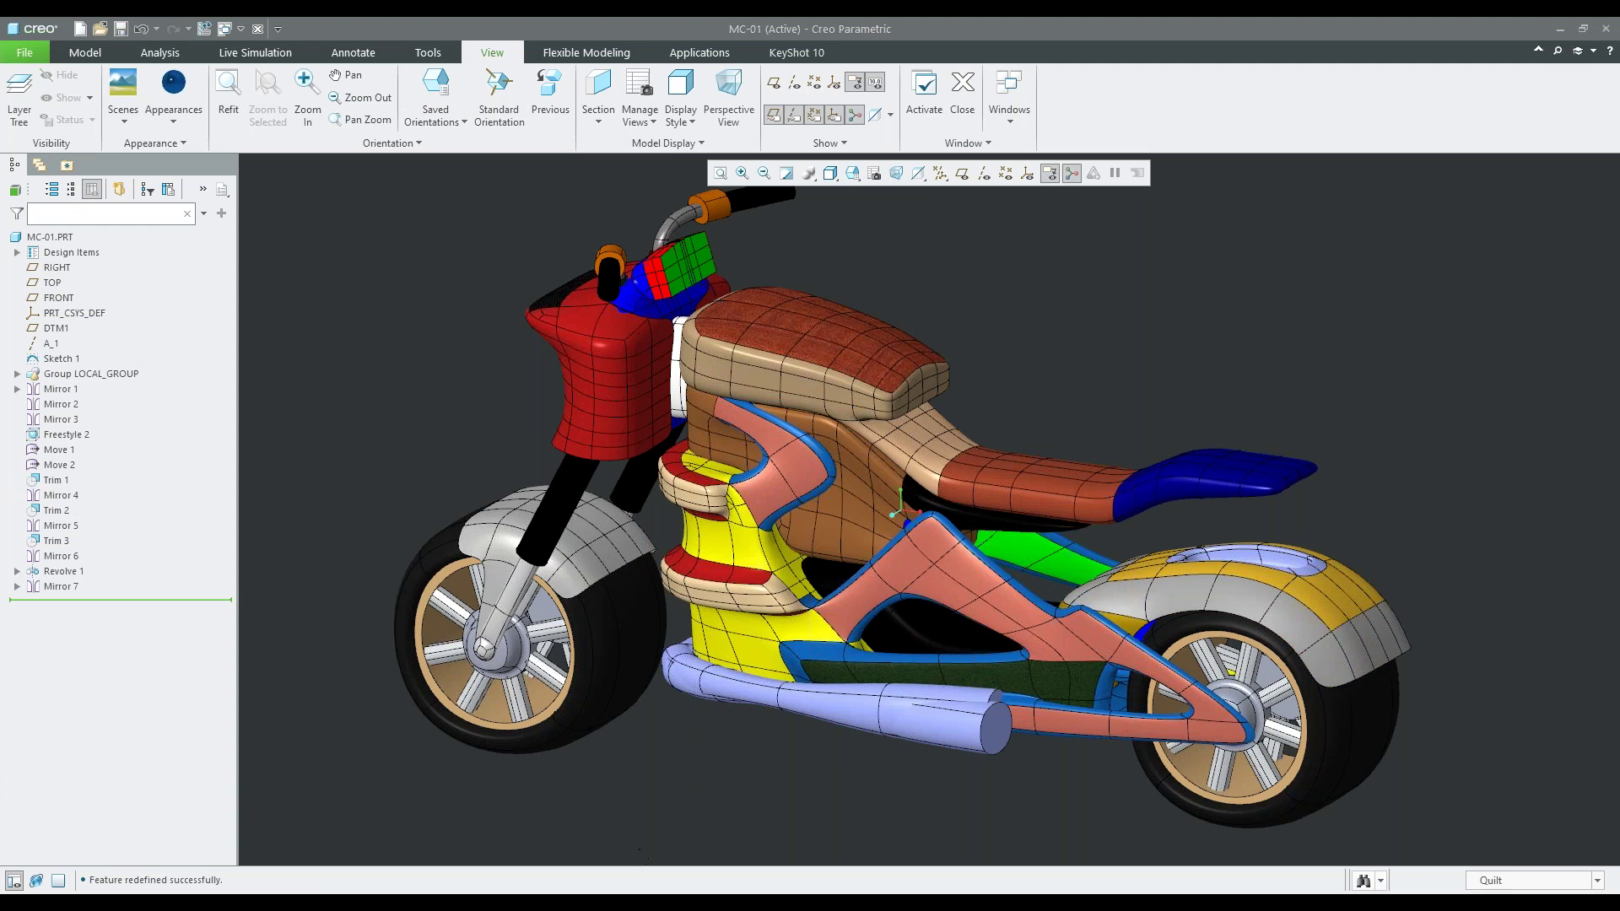
# Switch to KeyShot, dismiss the save reminder without saving and view the imported motorcycle
pyautogui.moveTo(598, 902)
pyautogui.click(680, 839)
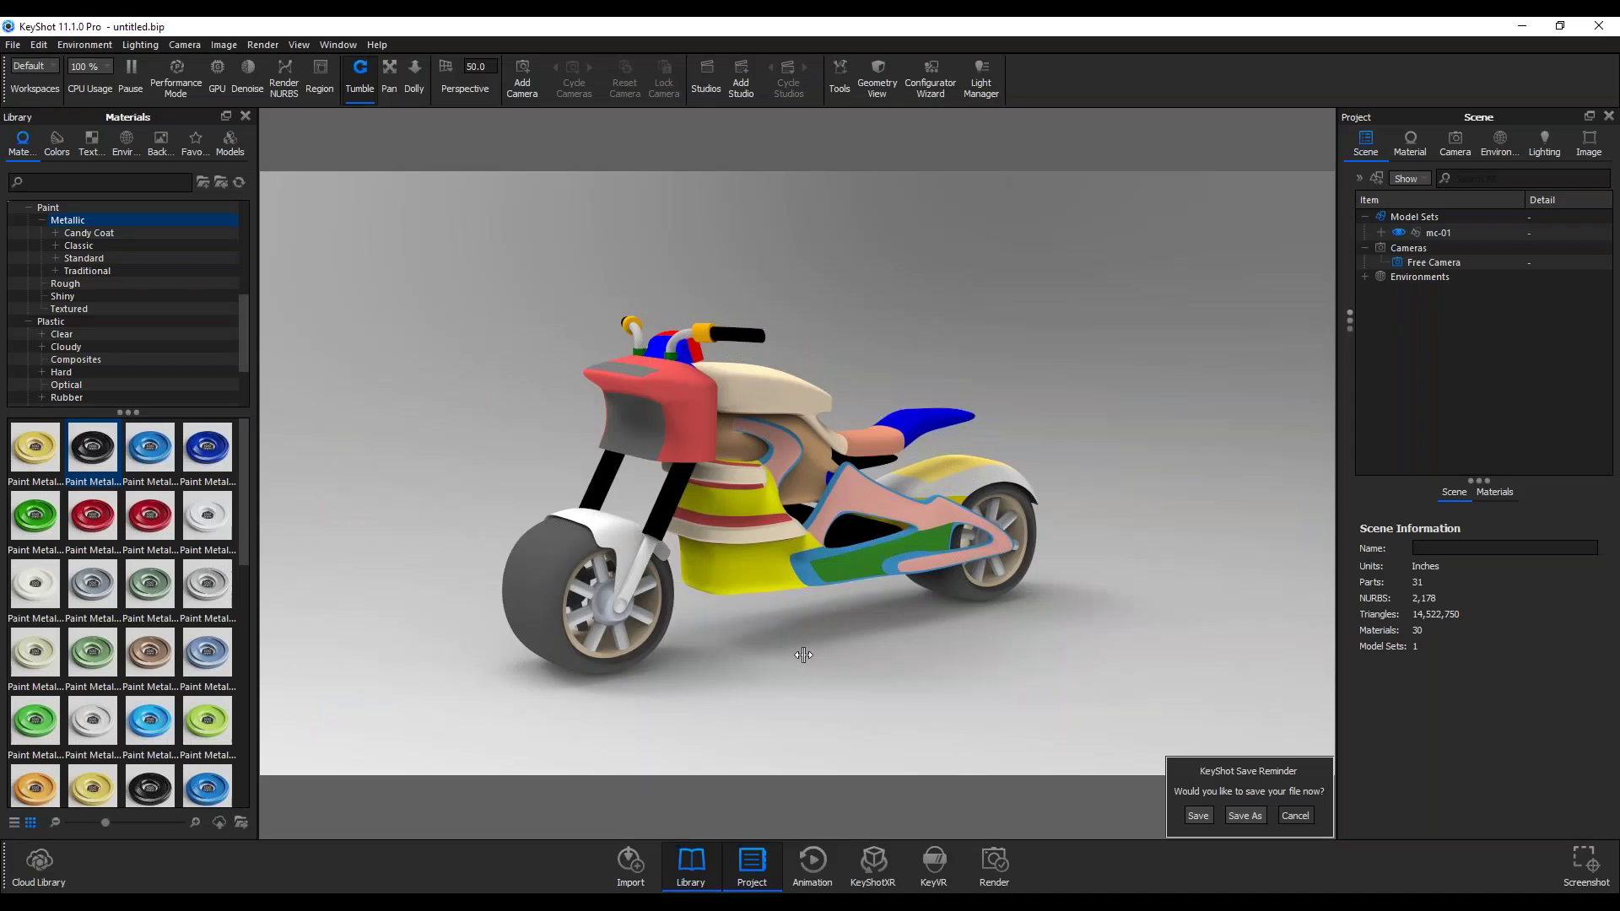
pyautogui.scroll(1, 769, 466)
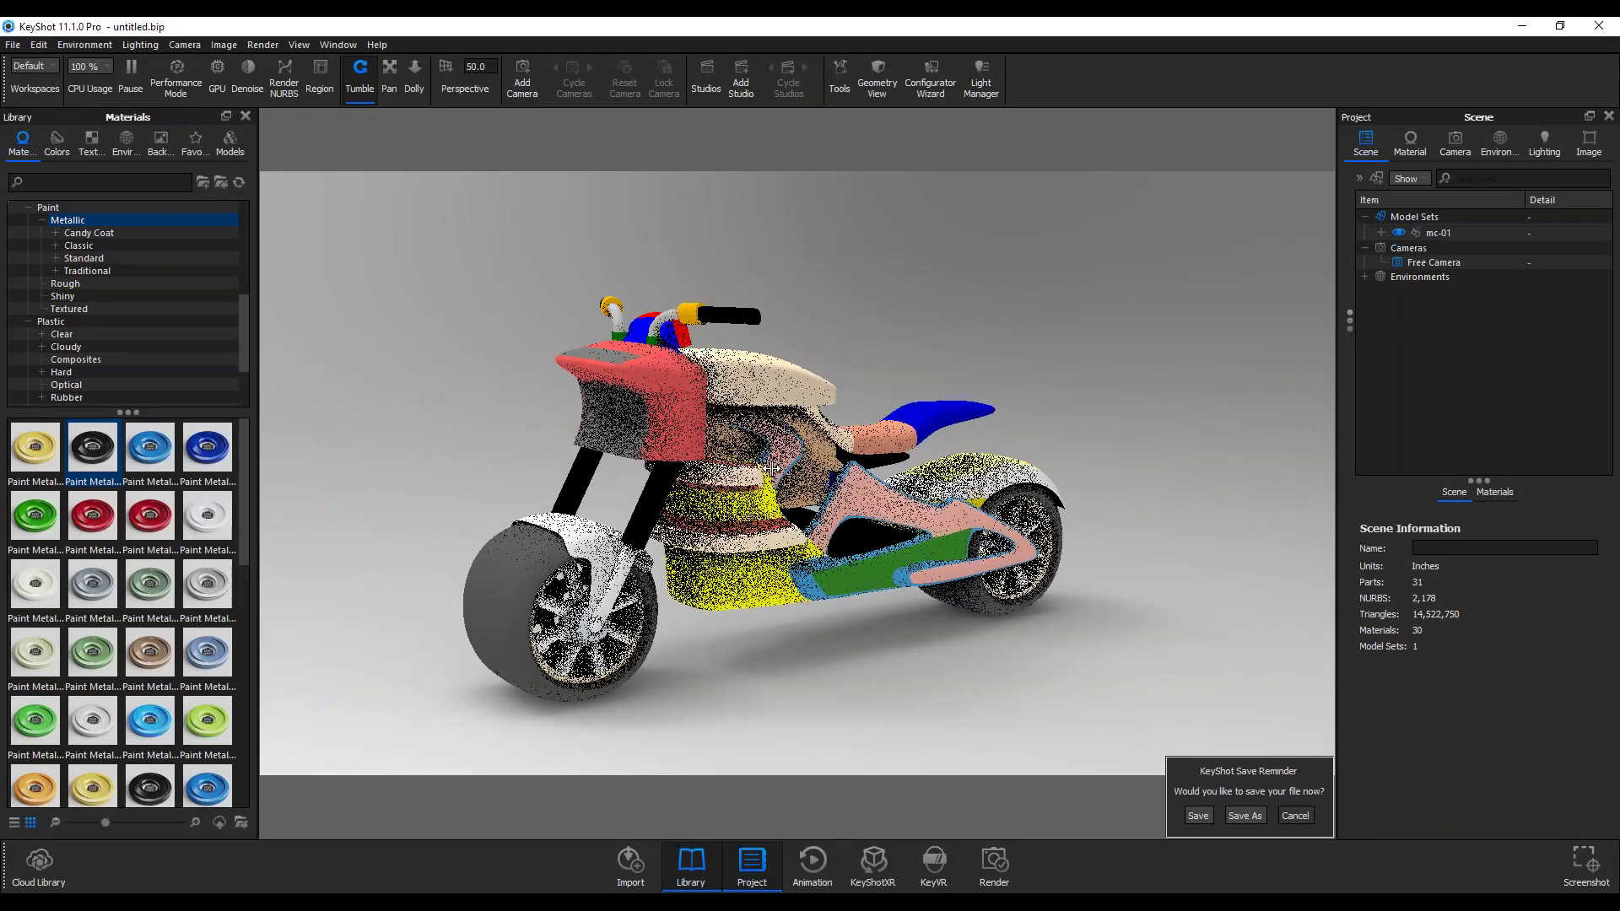
pyautogui.click(1286, 820)
pyautogui.moveTo(867, 538); pyautogui.dragTo(831, 561)
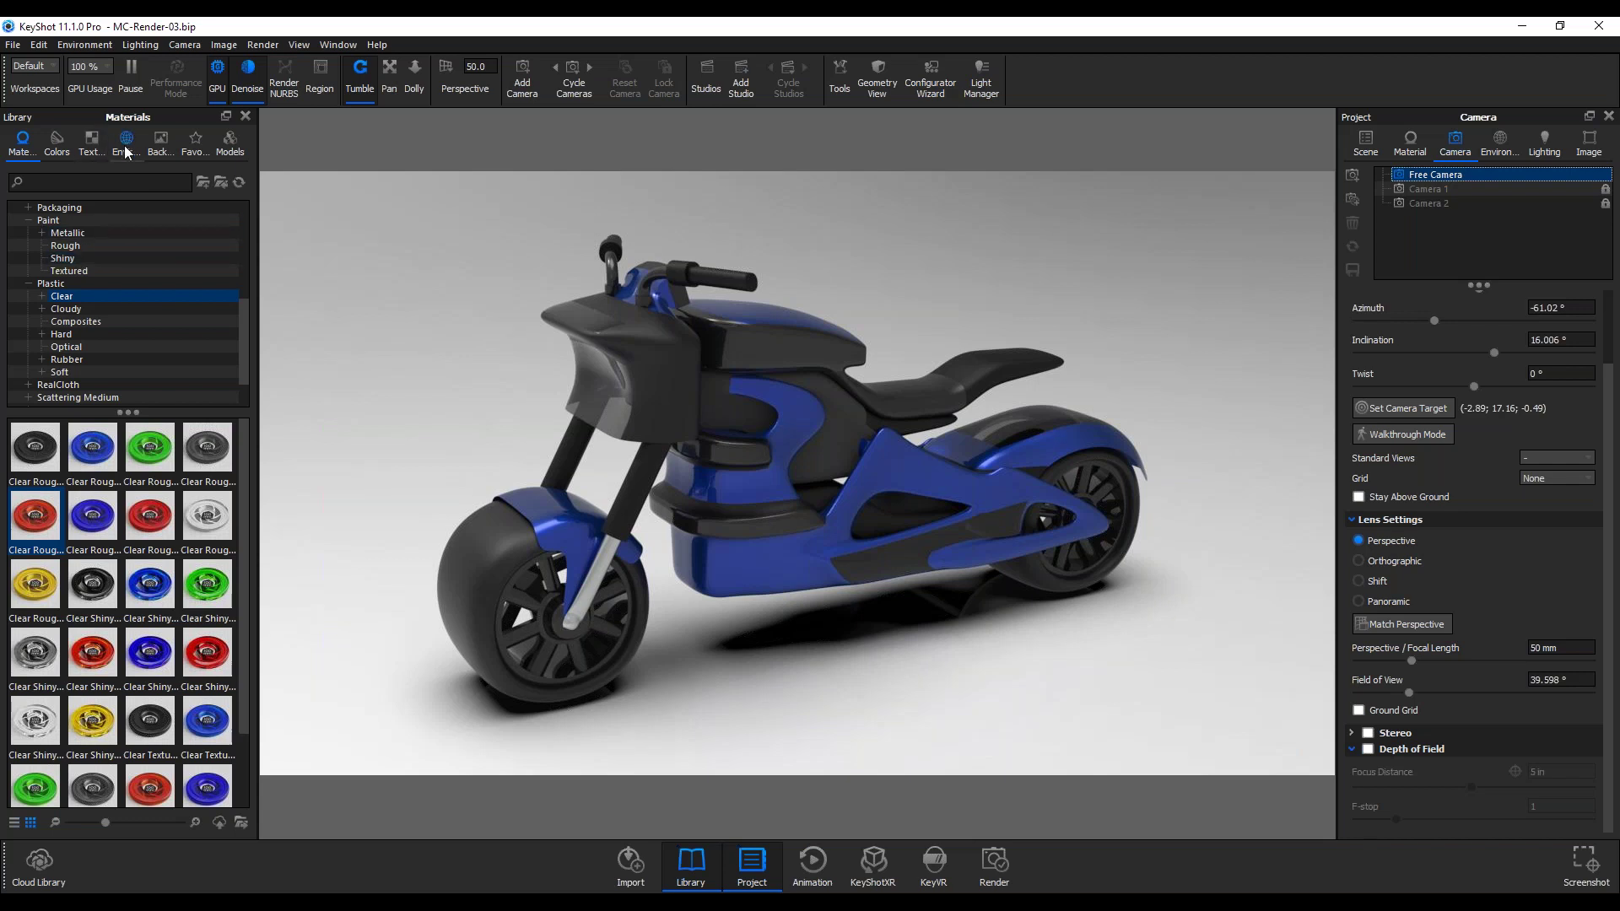
# Browse the library's colors, textures, environments and backplates, ending back at the materials
pyautogui.click(64, 153)
pyautogui.click(32, 152)
pyautogui.click(91, 145)
pyautogui.click(126, 145)
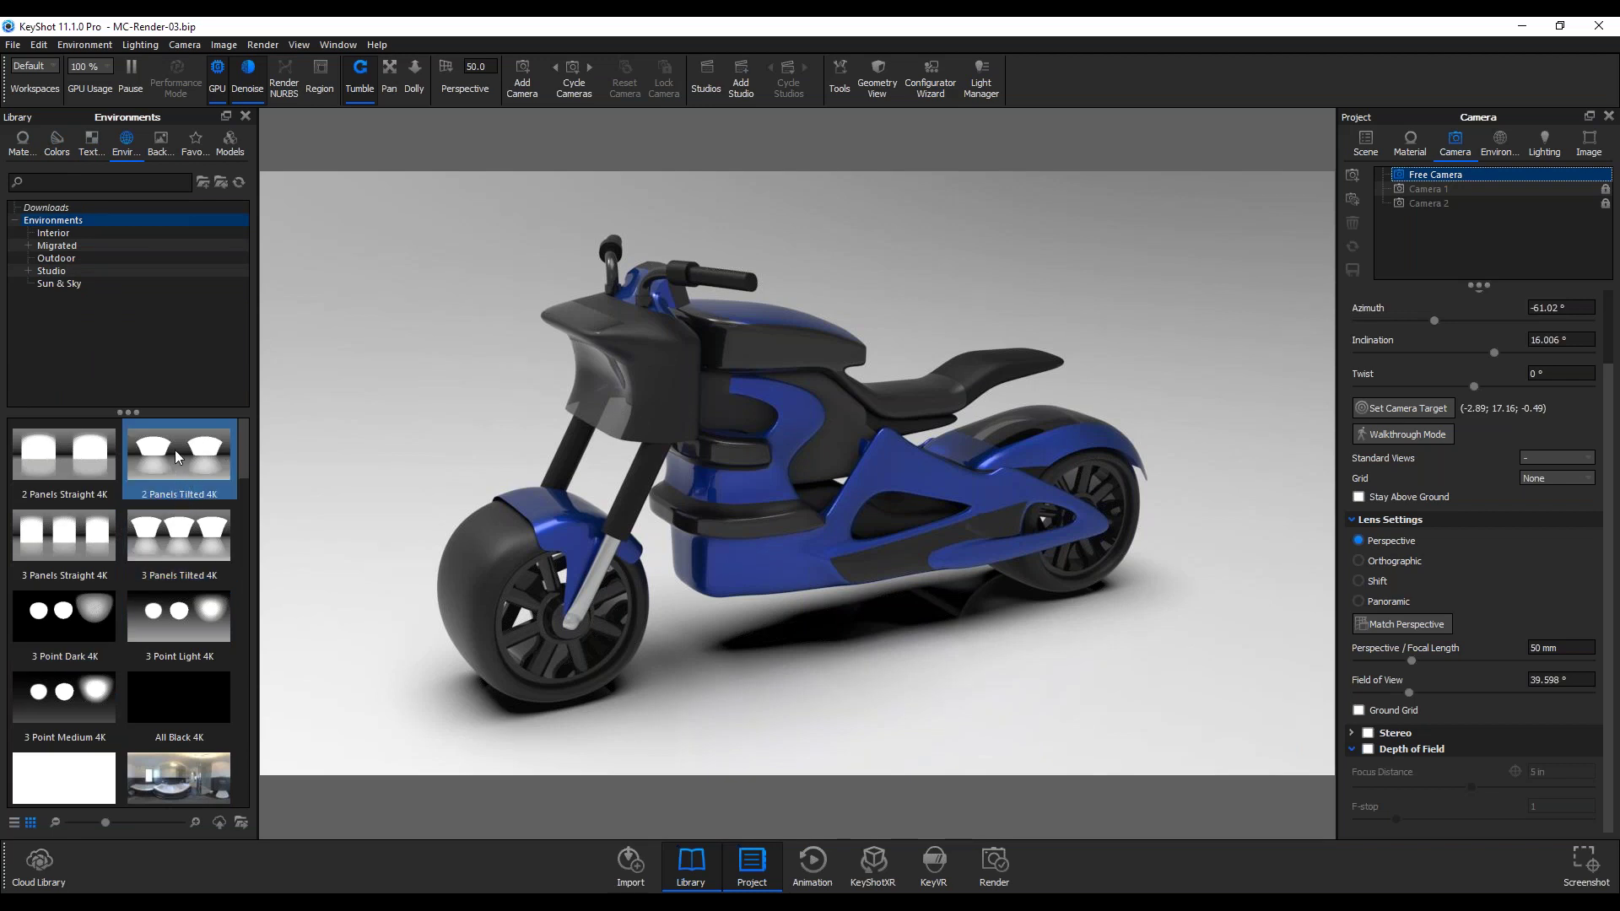
pyautogui.click(162, 147)
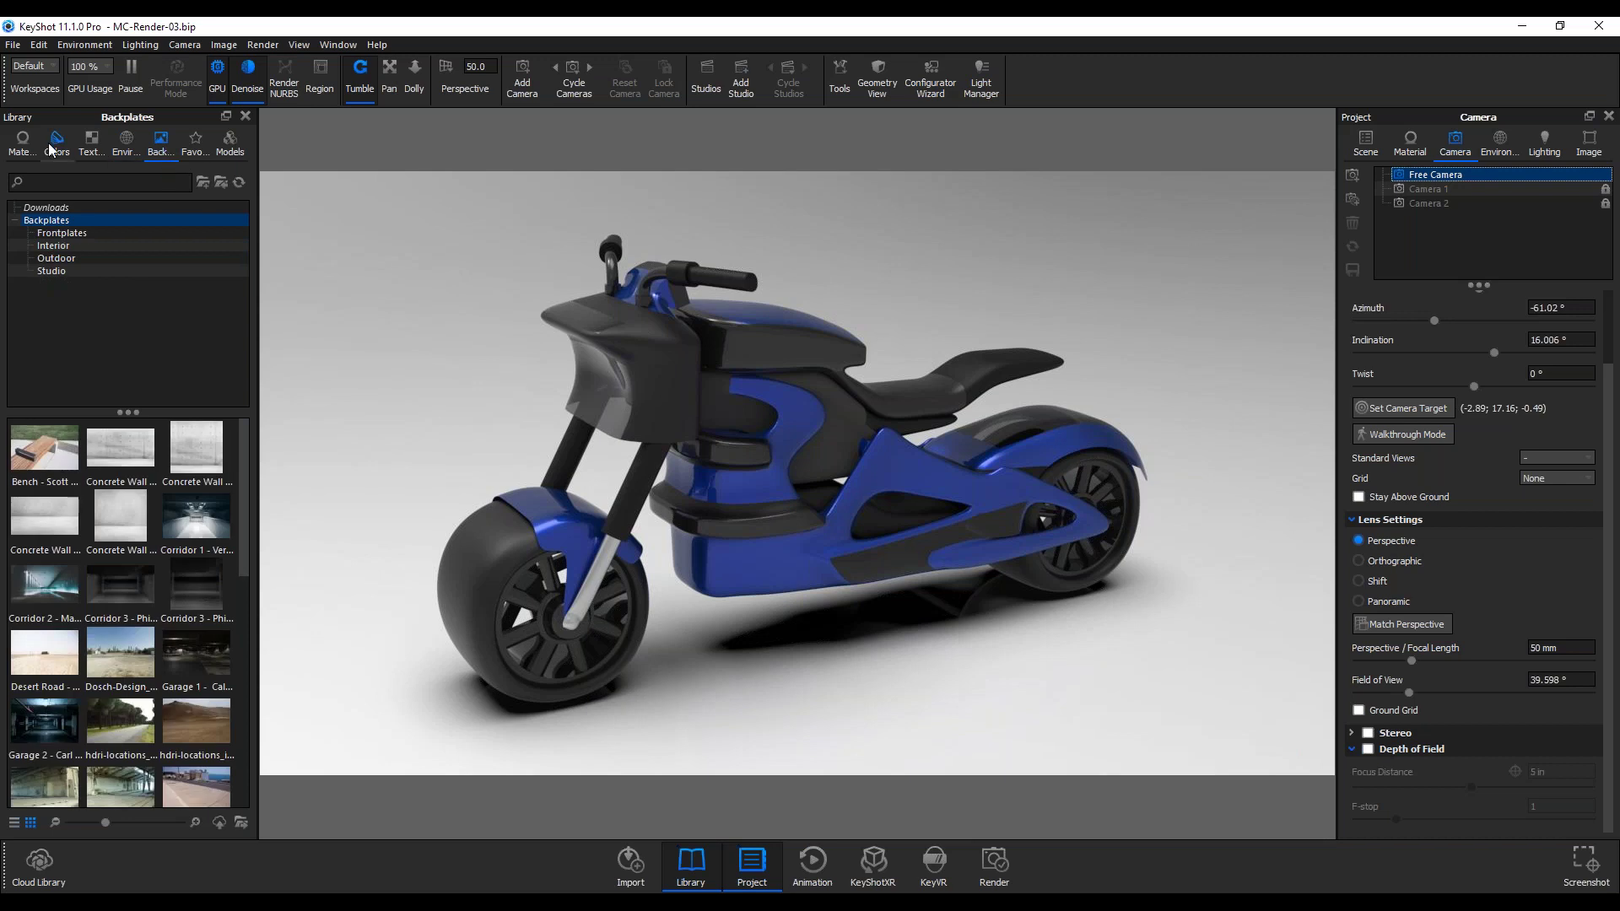
pyautogui.click(23, 144)
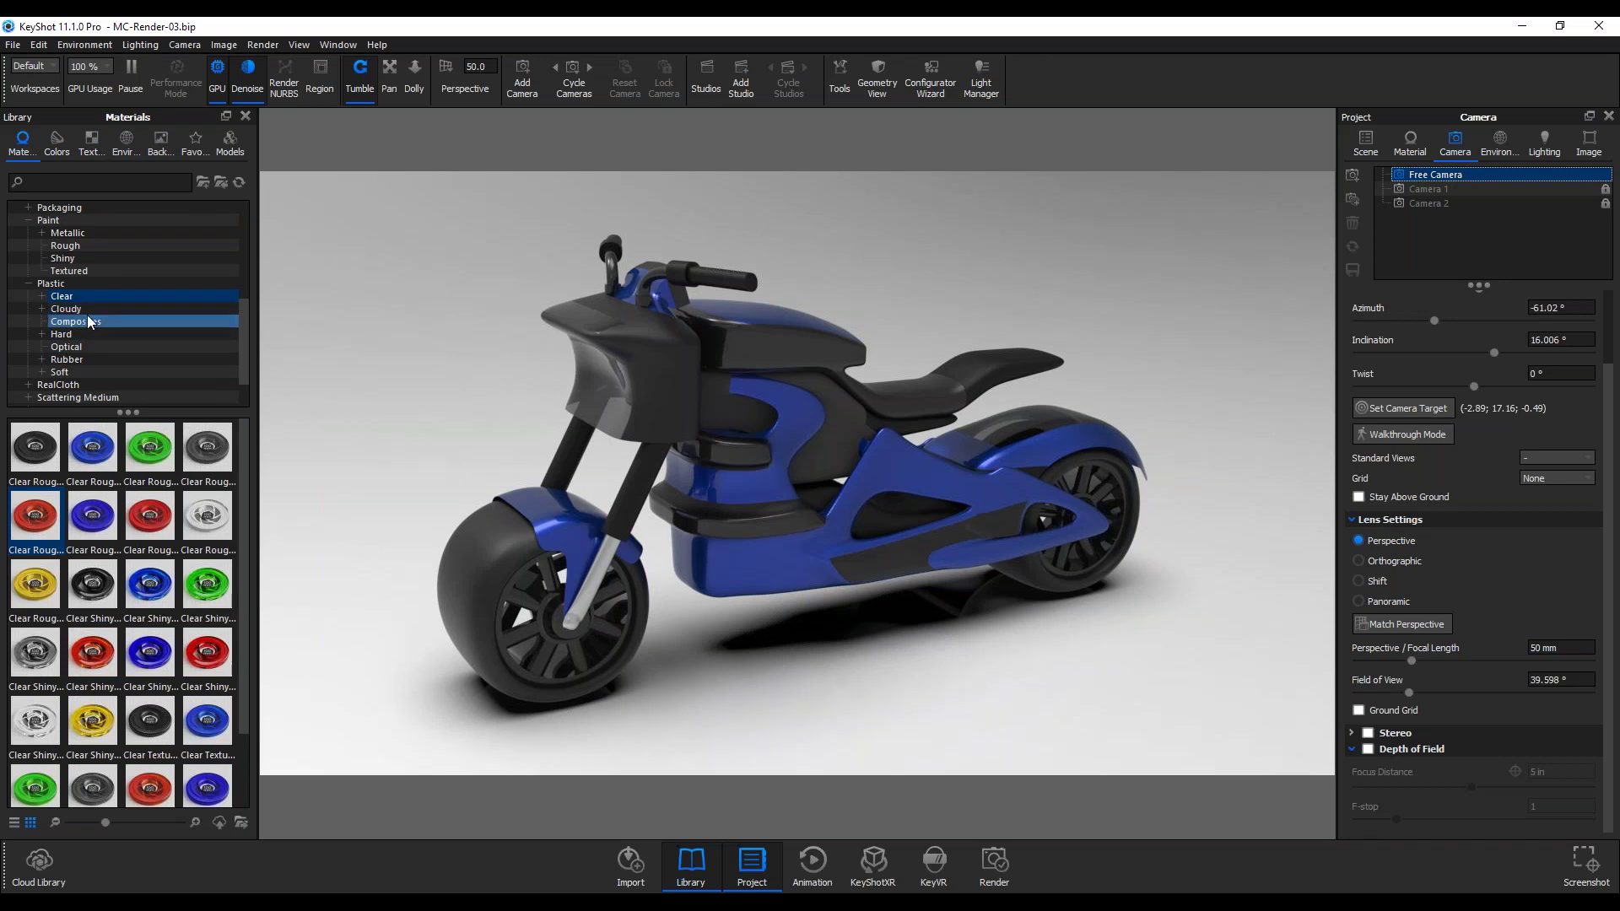
# Apply a bright green metallic paint to the motorcycle's main body panels
pyautogui.click(94, 235)
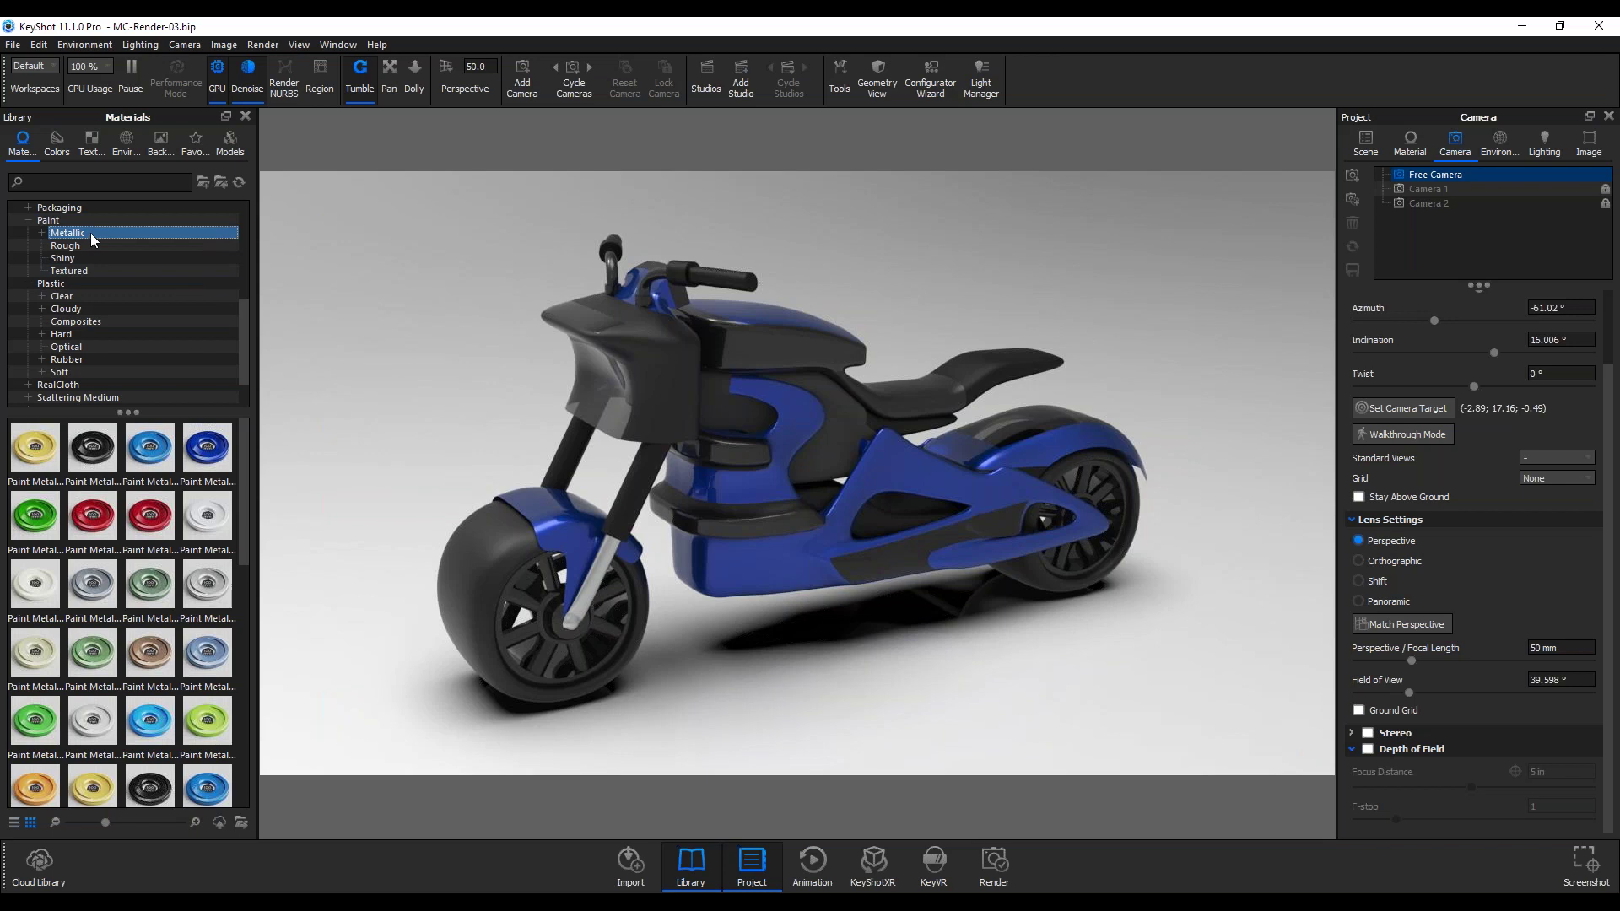
pyautogui.scroll(-3, 127, 658)
pyautogui.moveTo(49, 607)
pyautogui.mouseDown()
pyautogui.moveTo(40, 591)
pyautogui.moveTo(93, 655)
pyautogui.moveTo(556, 512)
pyautogui.moveTo(32, 513)
pyautogui.moveTo(721, 533)
pyautogui.moveTo(771, 552)
pyautogui.mouseUp()
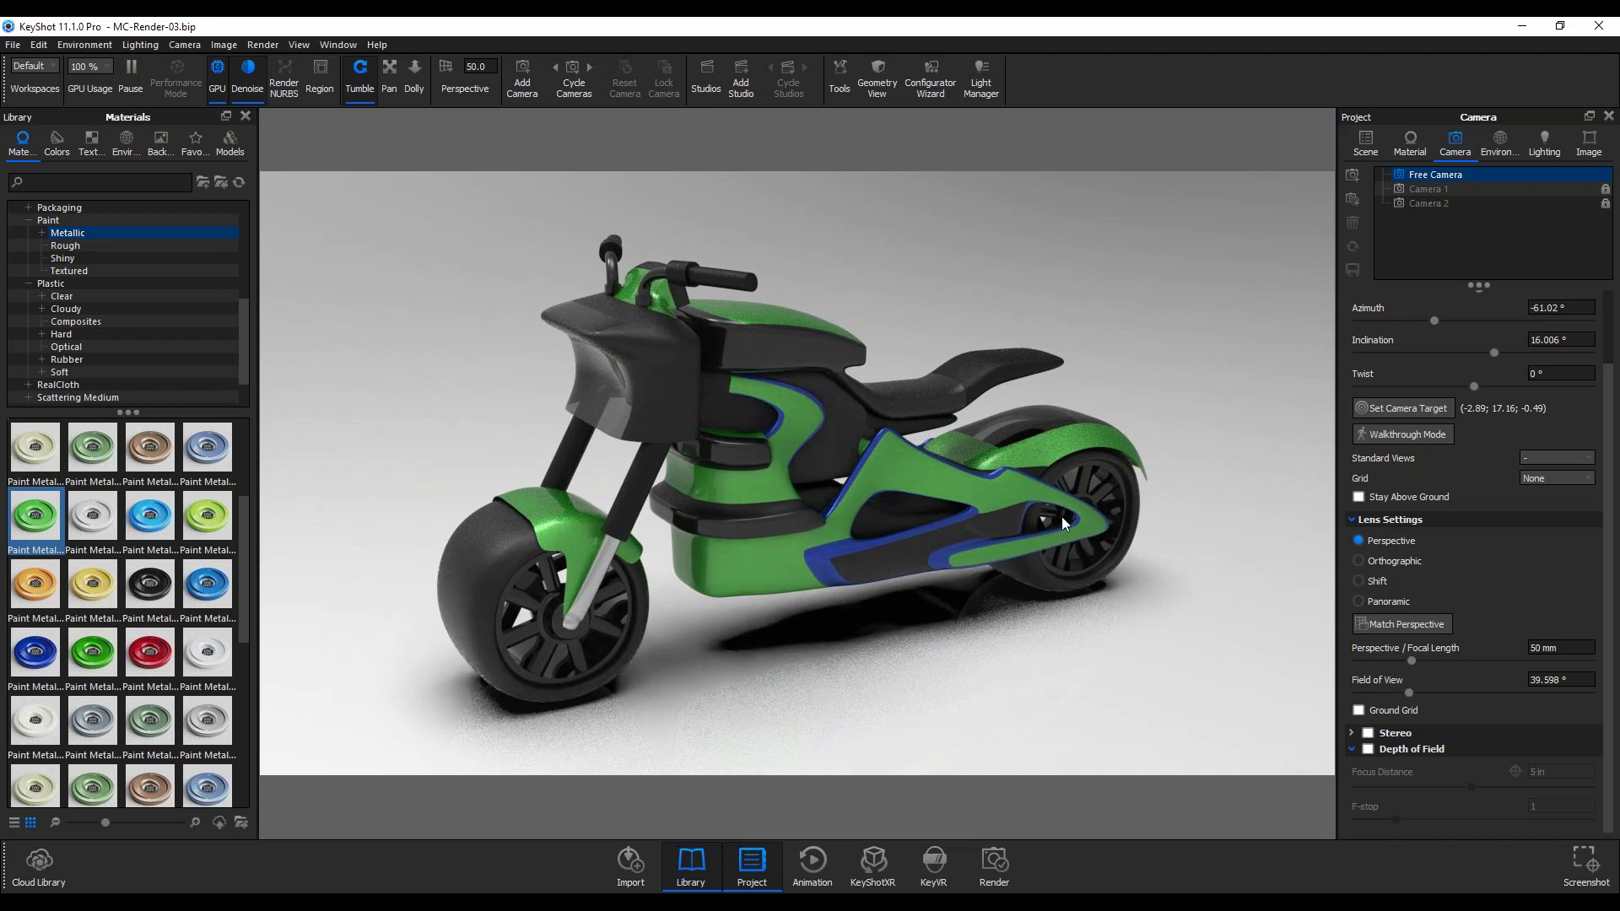
# Search the material library for "leather" and apply the dark red leather to the front section of the seat
pyautogui.moveTo(1083, 376); pyautogui.dragTo(1014, 302)
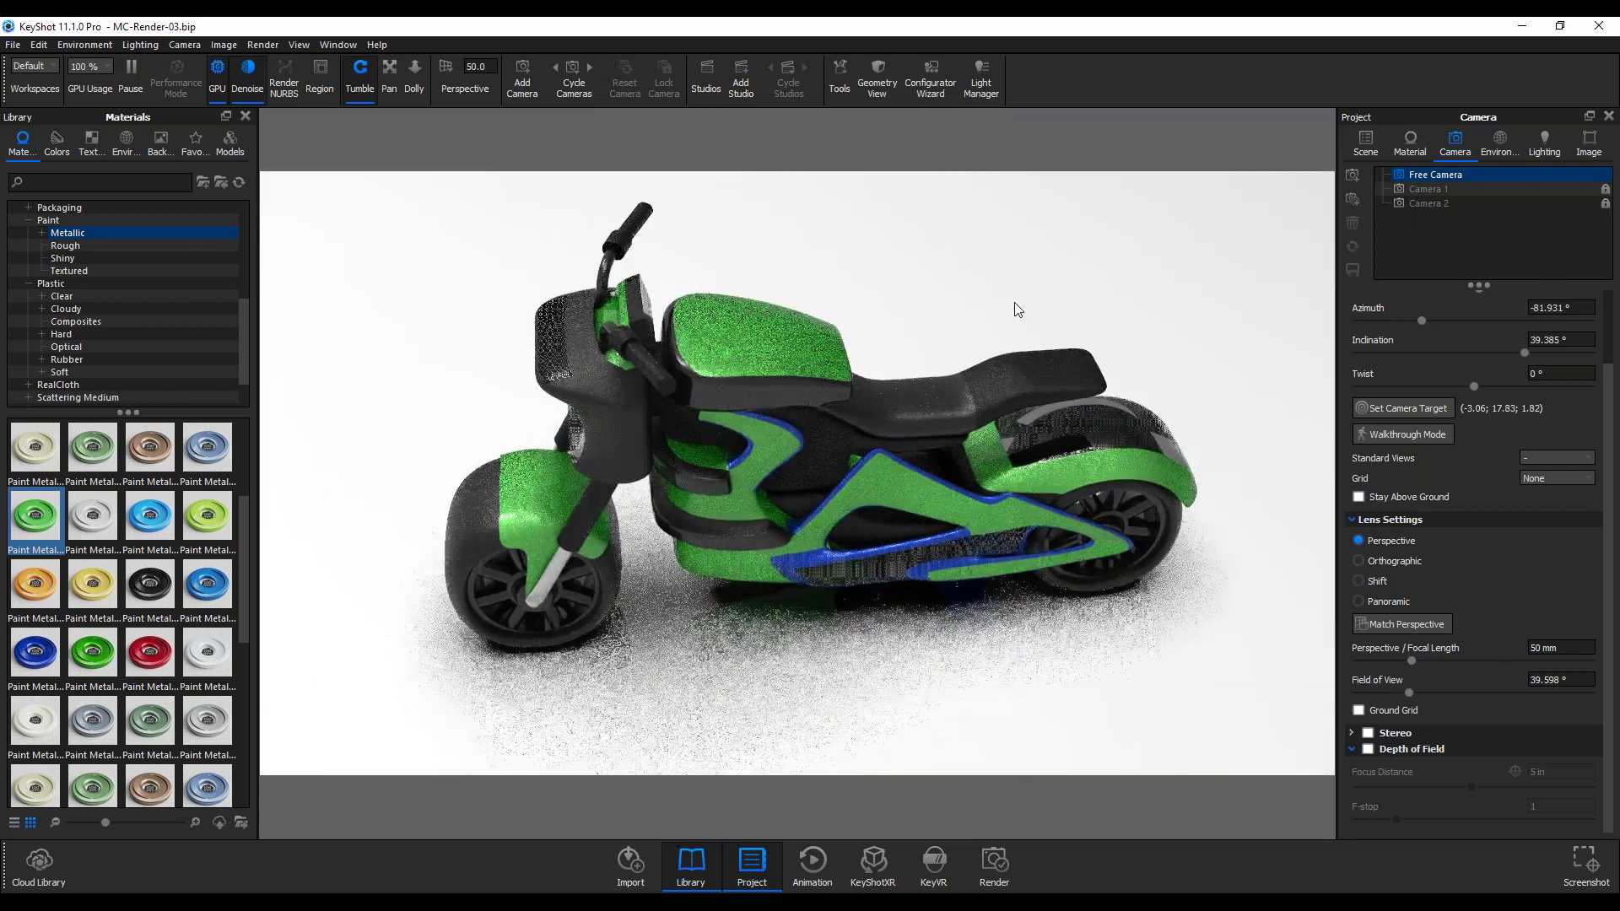
pyautogui.scroll(5, 1014, 302)
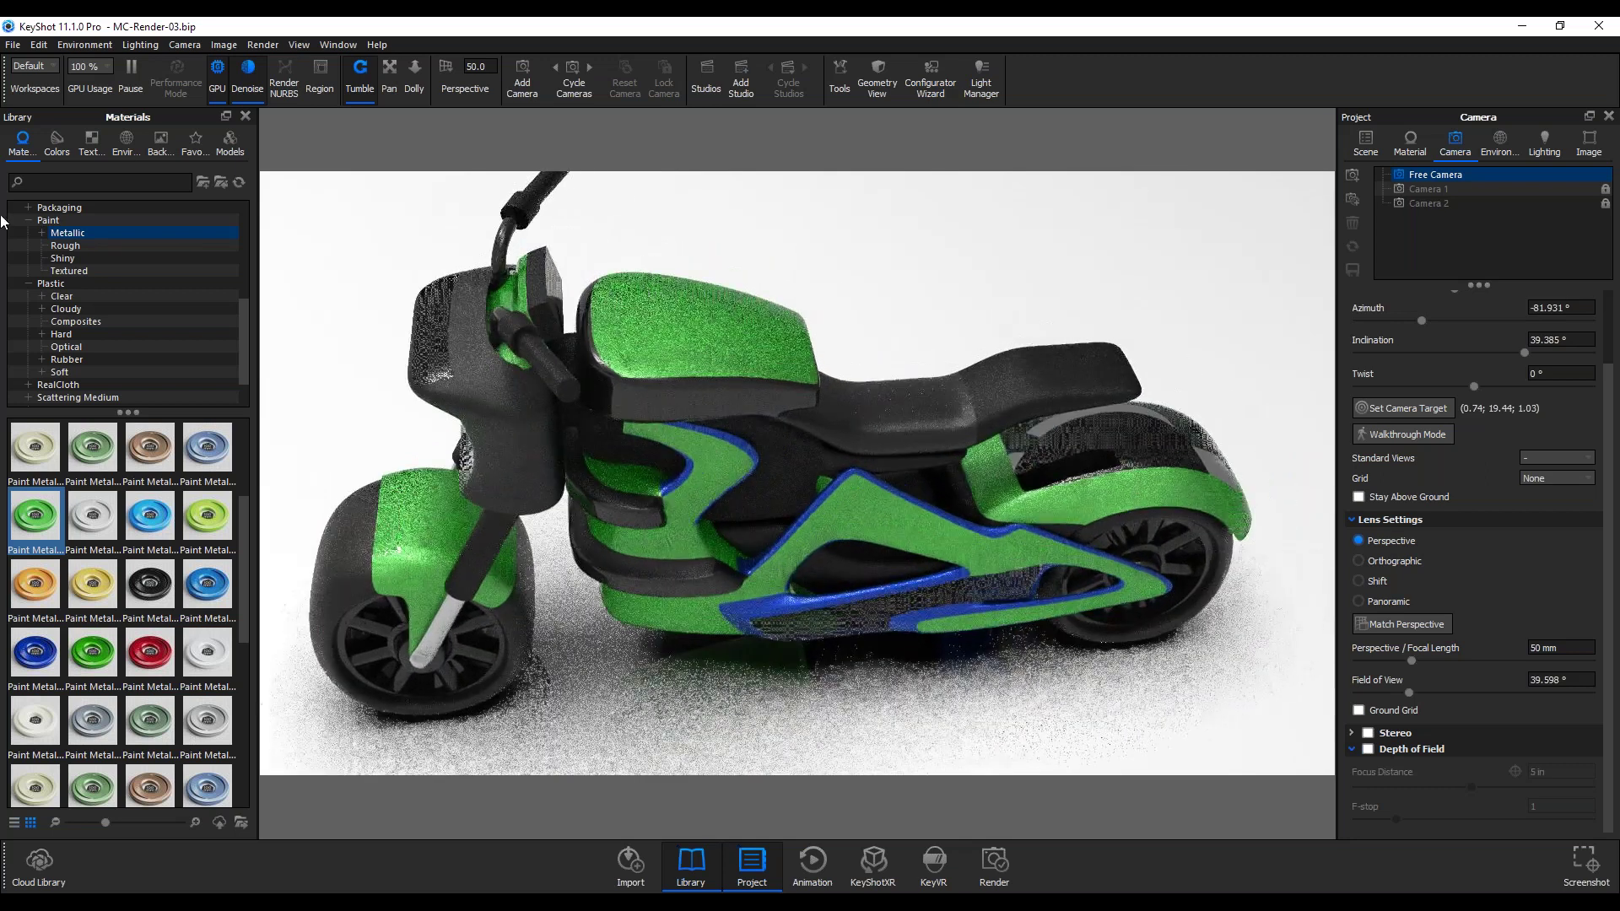
pyautogui.scroll(5, 83, 215)
pyautogui.click(81, 220)
pyautogui.click(100, 183)
pyautogui.write('leather')
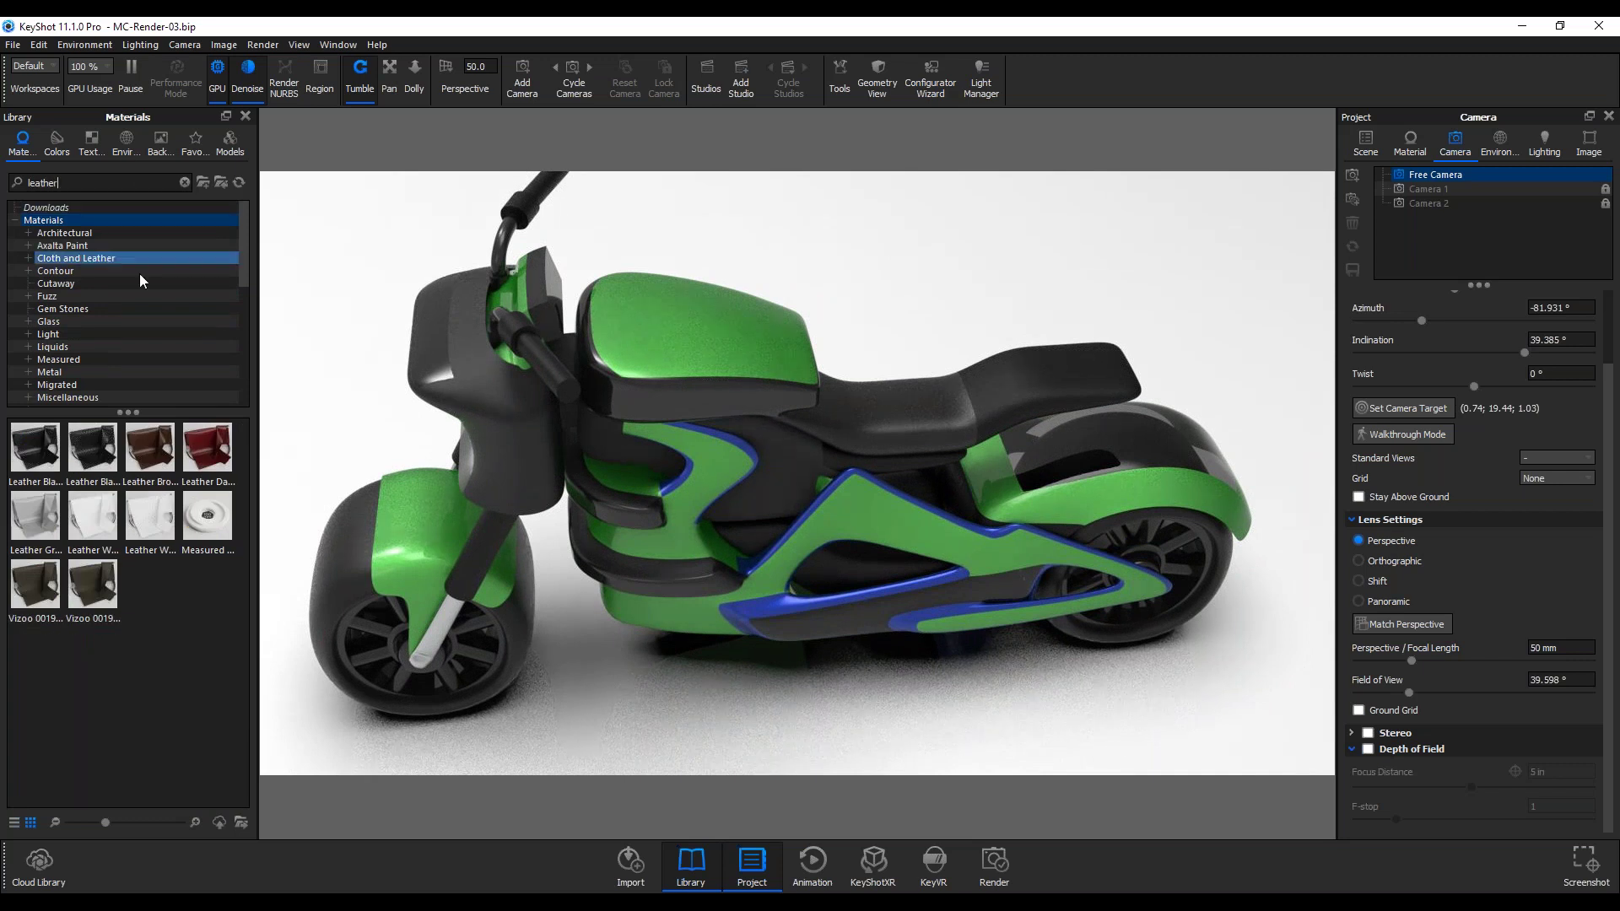
pyautogui.moveTo(200, 456); pyautogui.dragTo(933, 416)
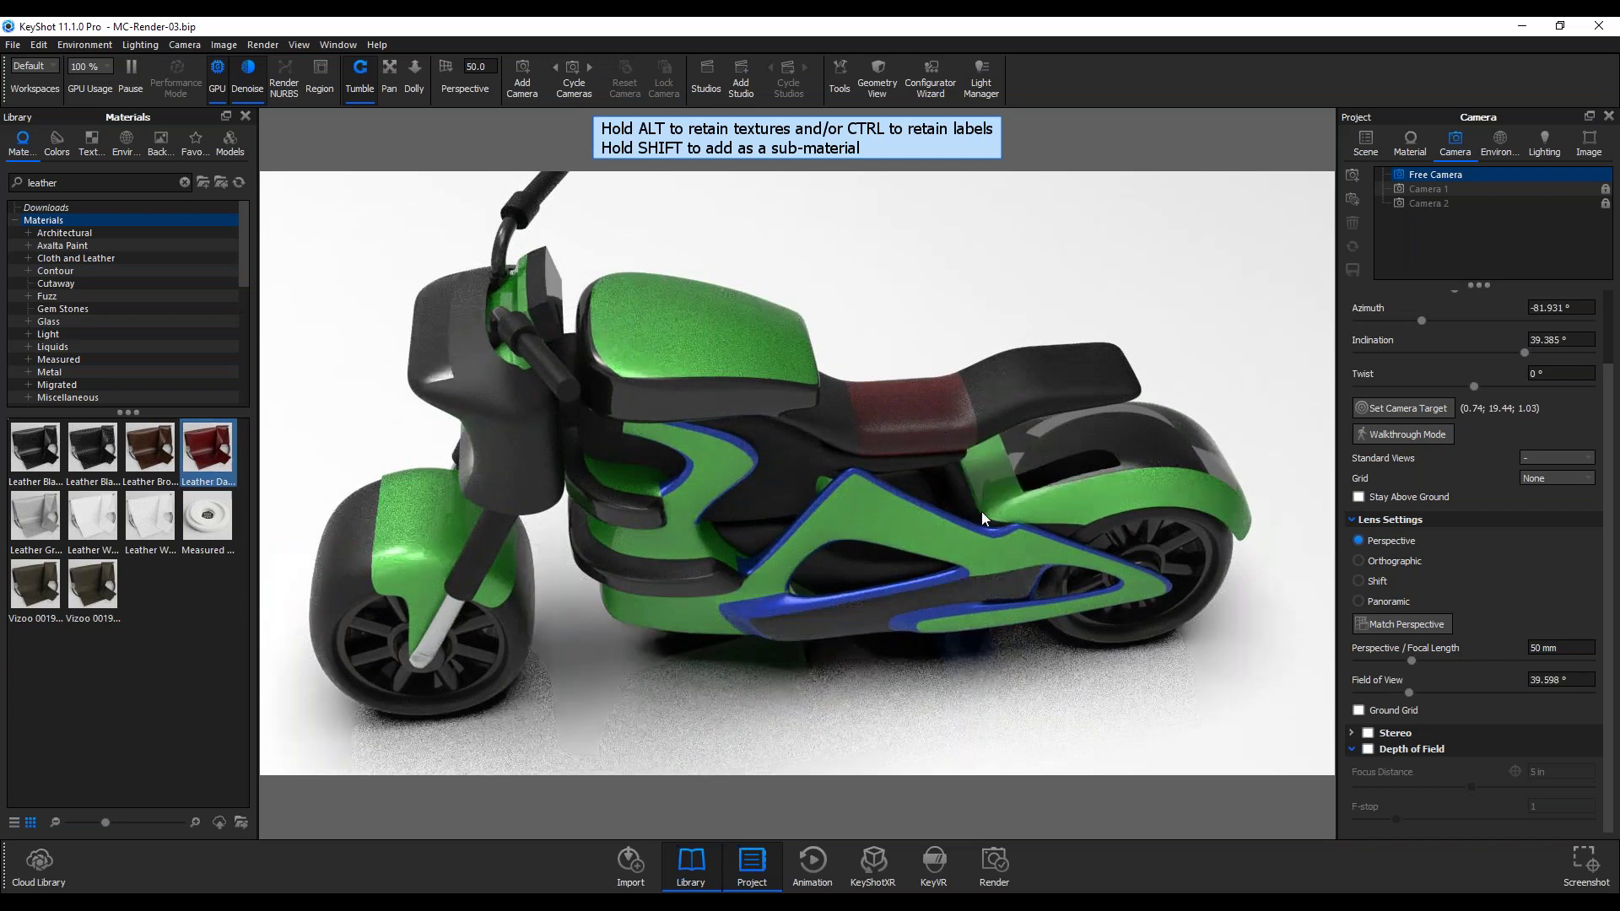
pyautogui.moveTo(914, 674); pyautogui.dragTo(1039, 574)
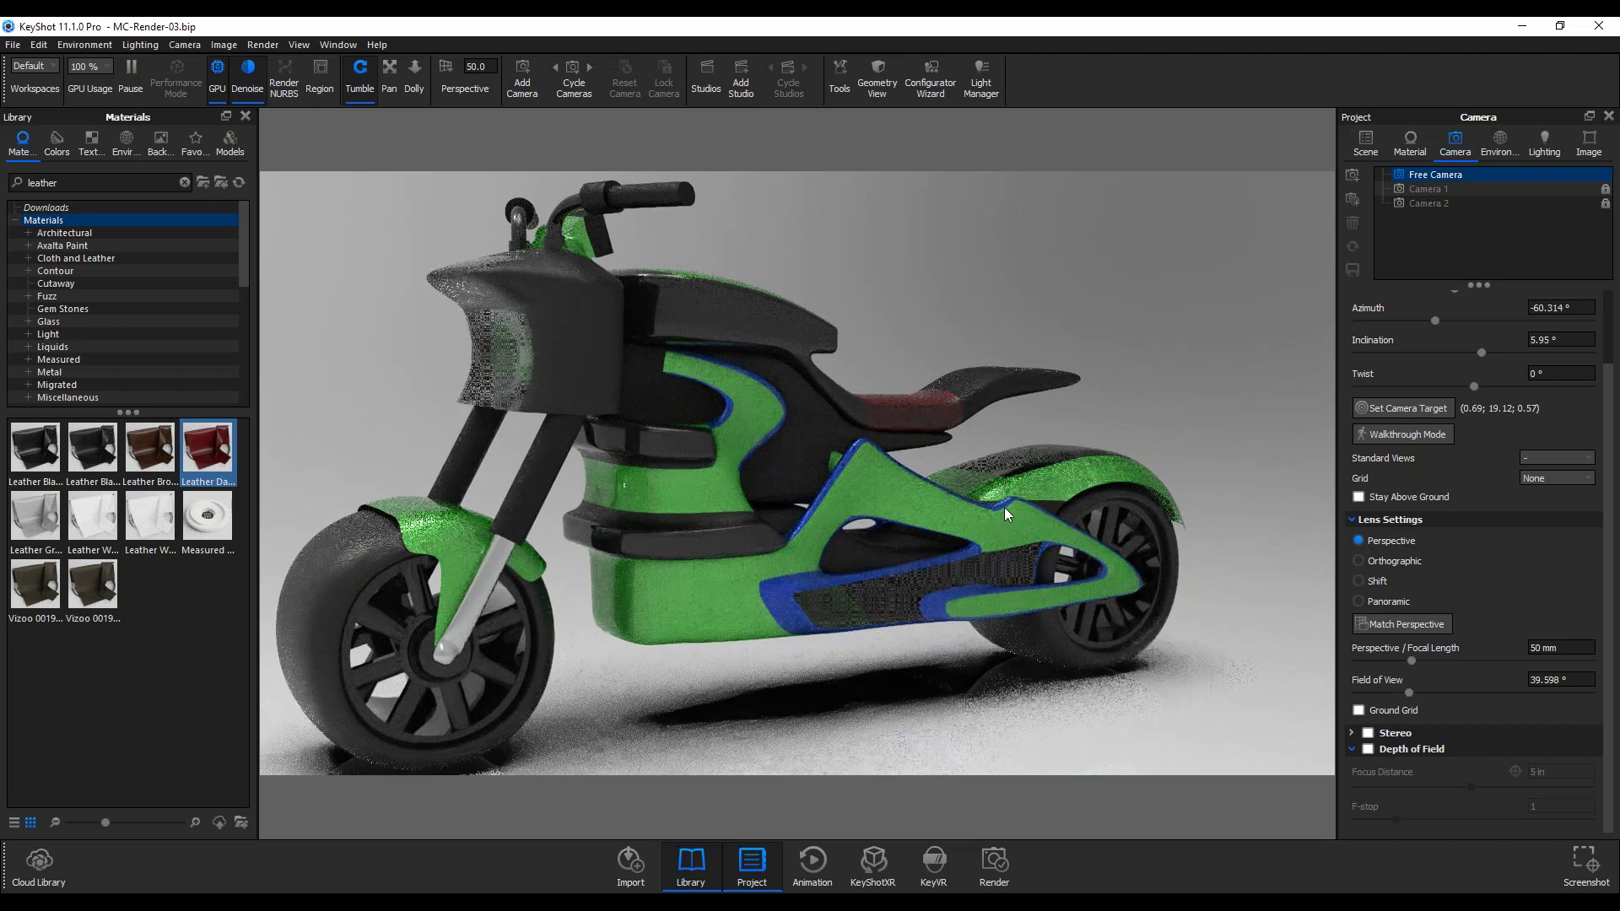
pyautogui.moveTo(835, 552); pyautogui.dragTo(677, 578)
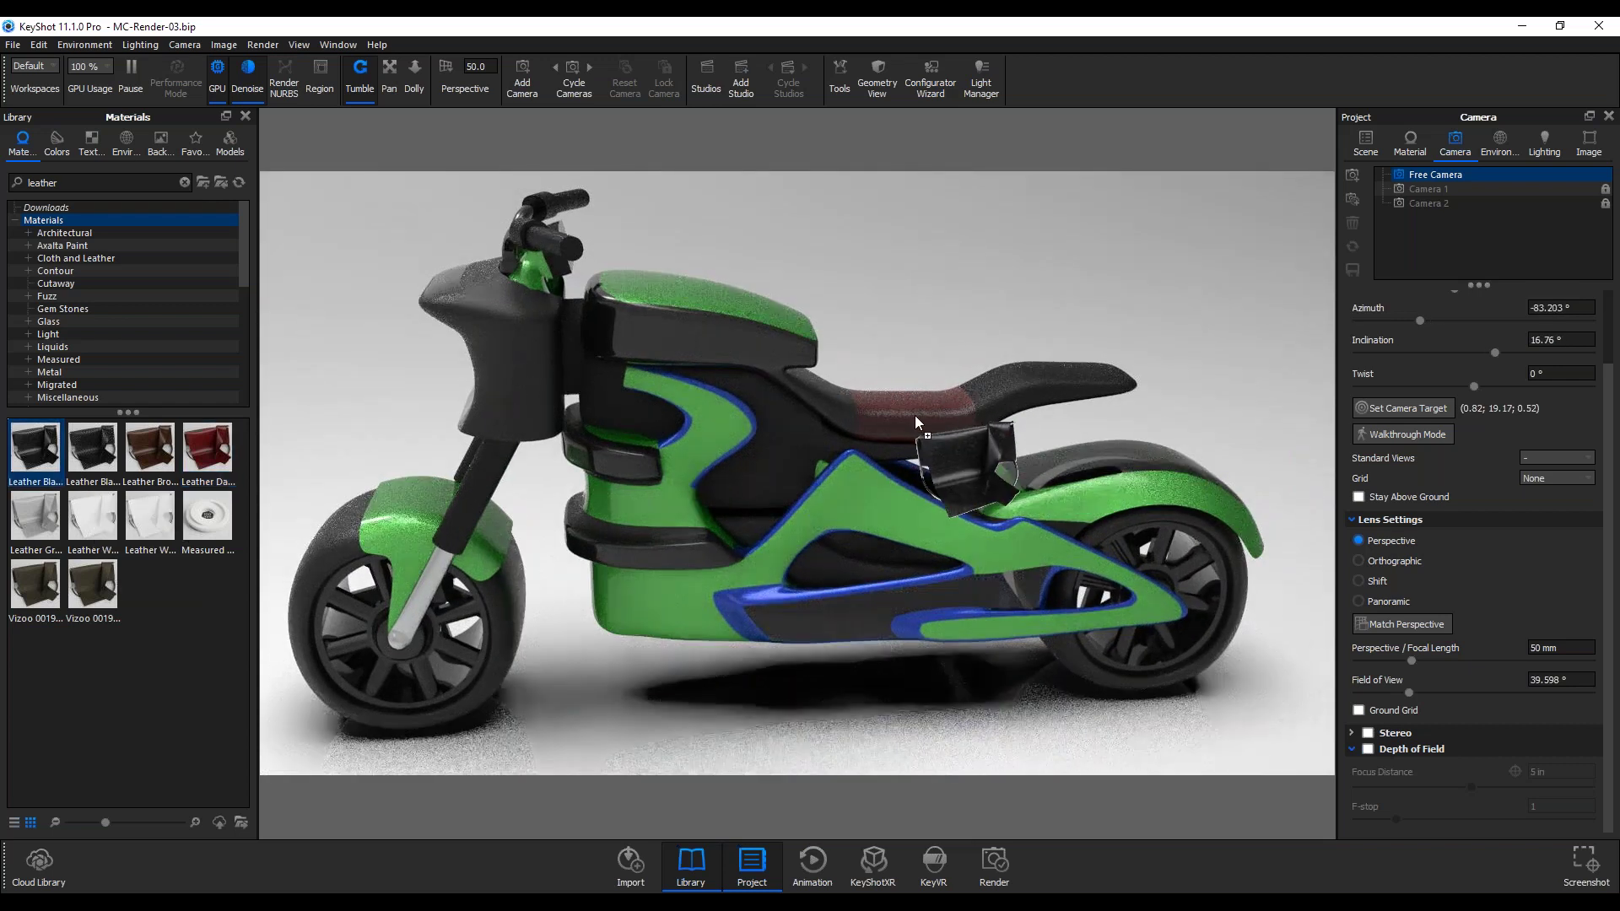
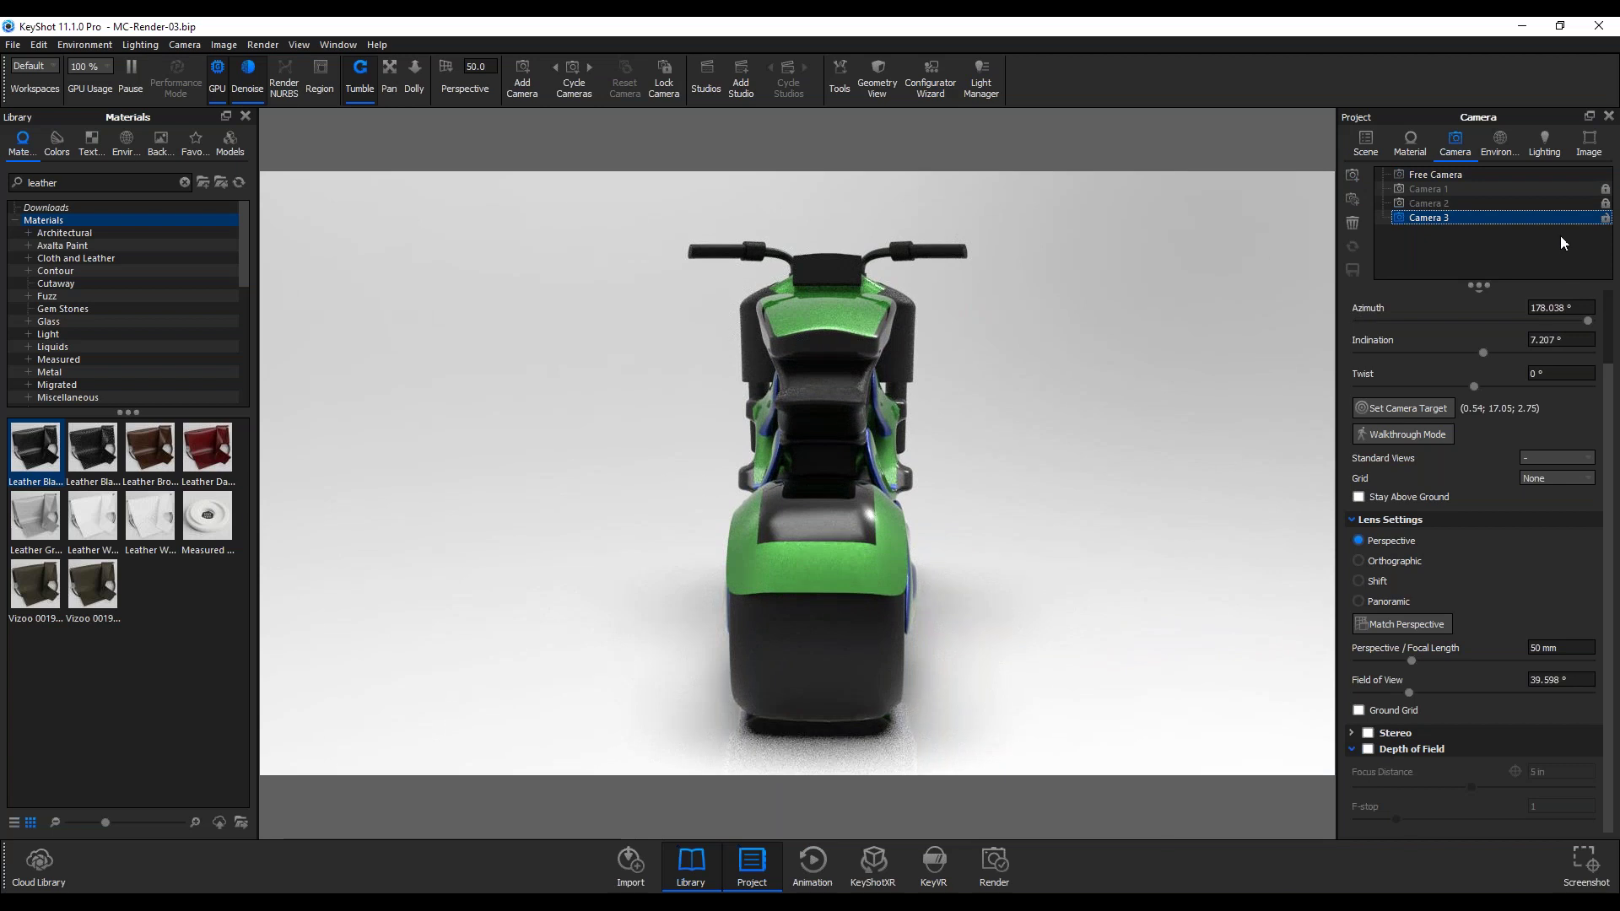
# Lock Camera 3 and compare the saved Camera 2 and Camera 3 views of the motorcycle
pyautogui.click(1607, 217)
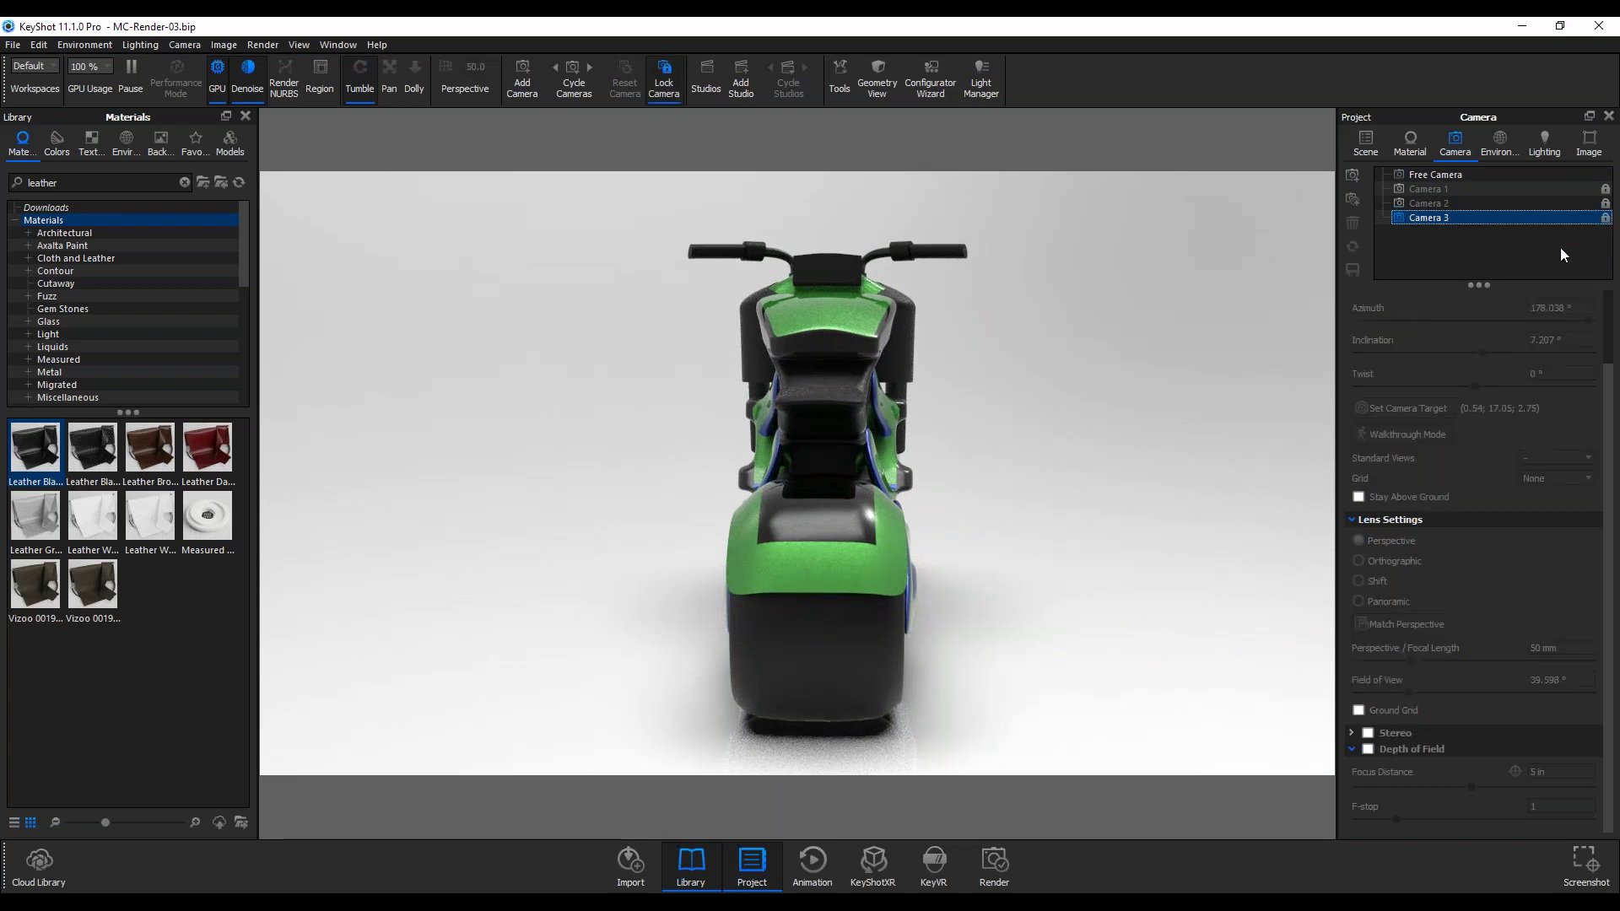
pyautogui.click(1442, 203)
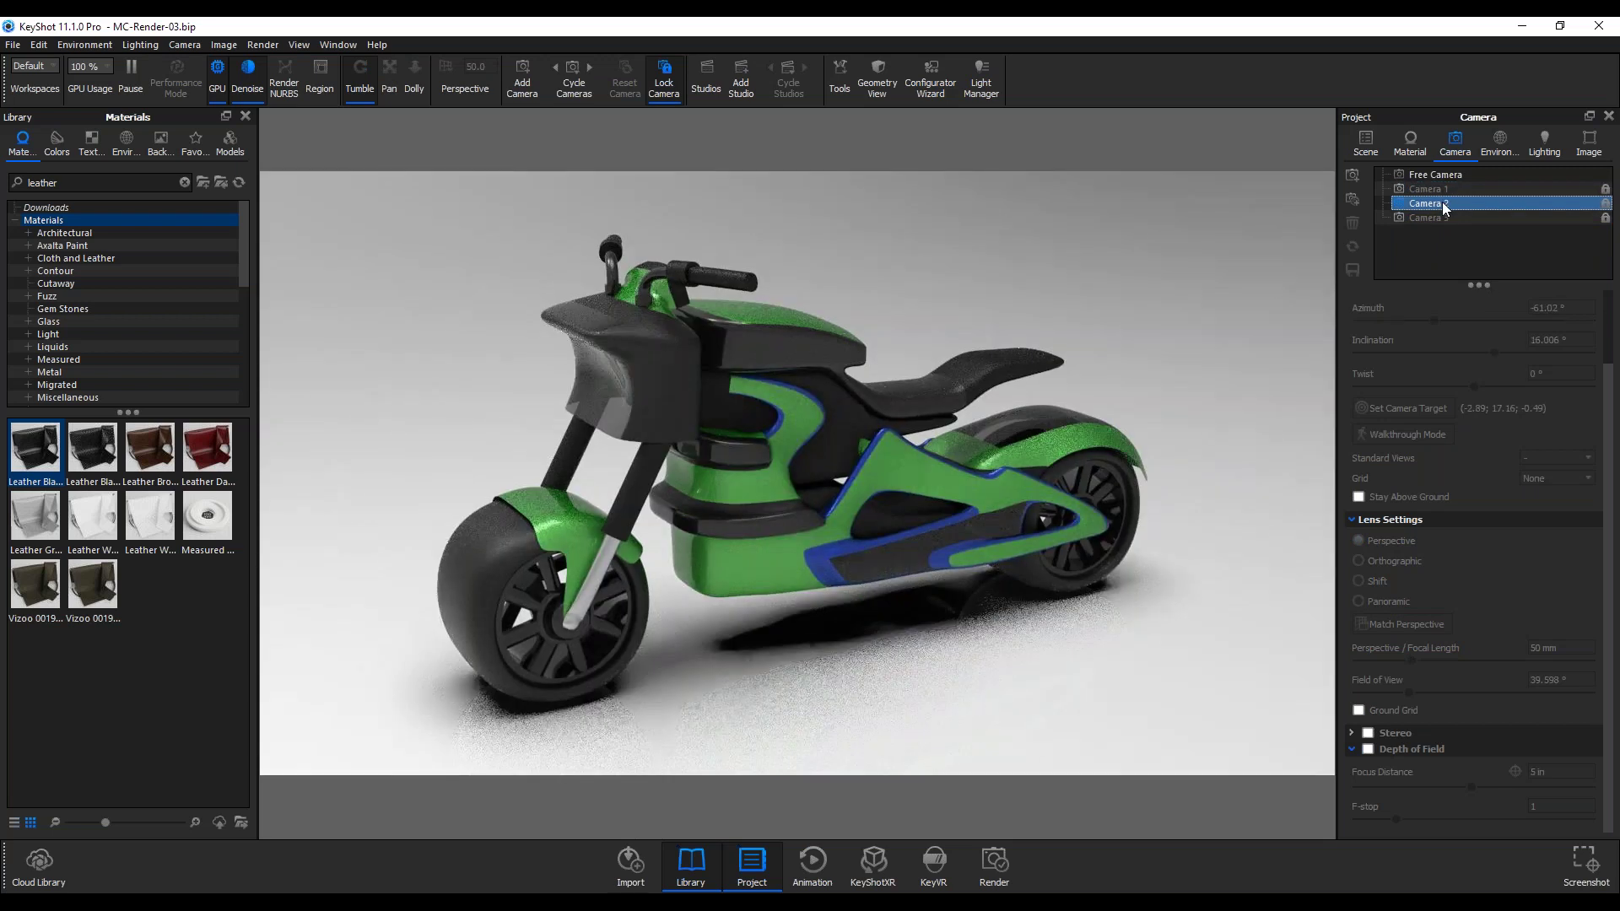
pyautogui.click(1442, 217)
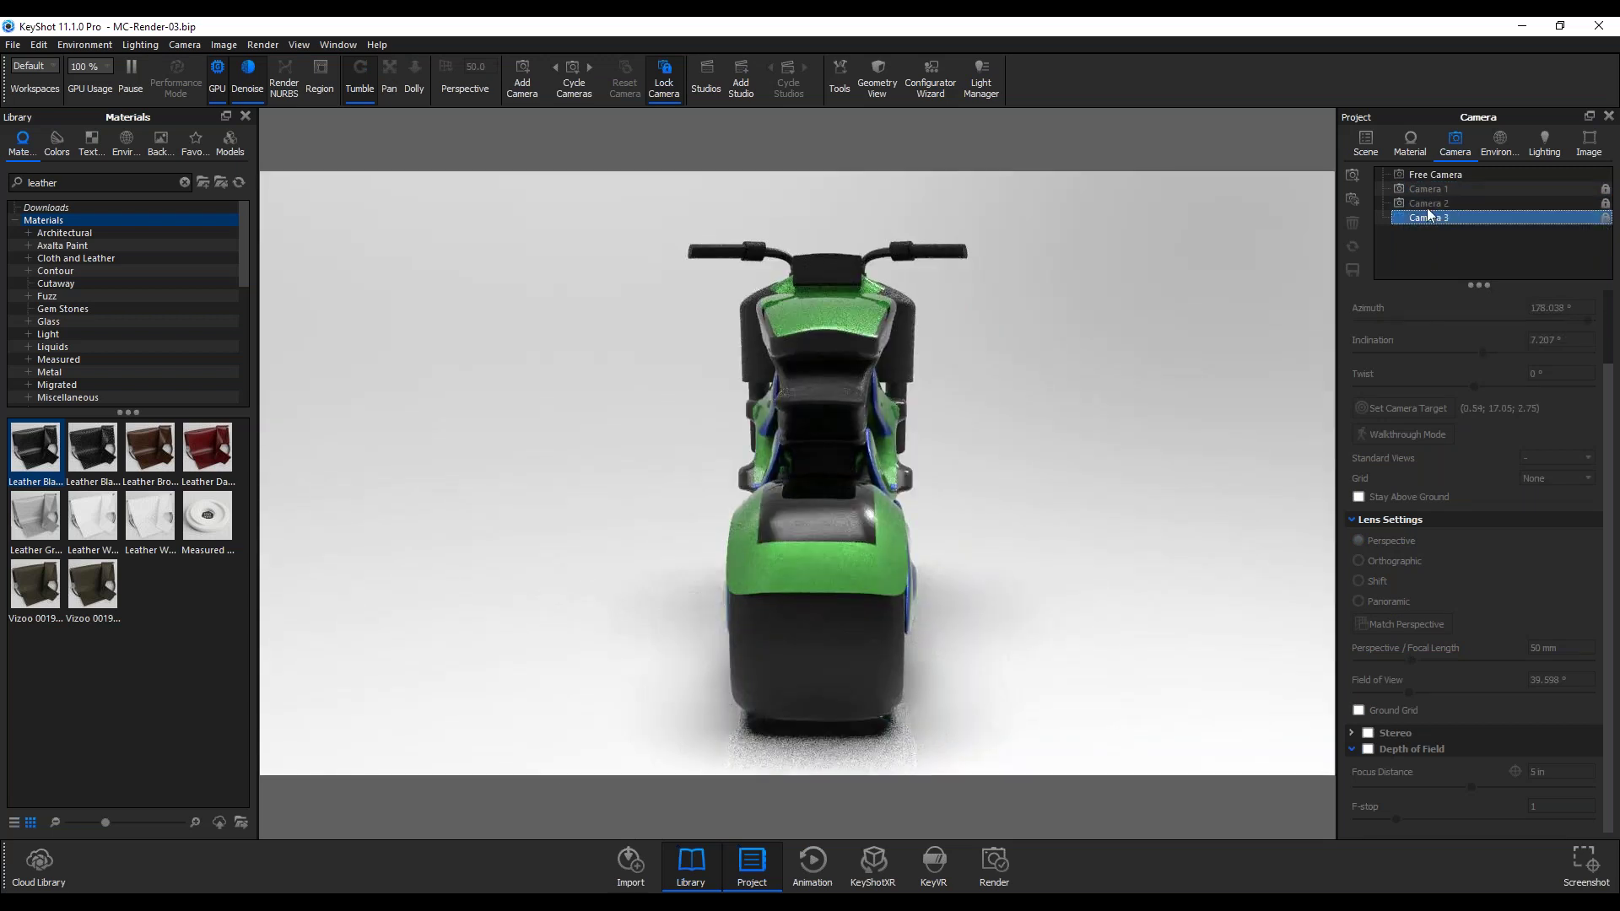
# Activate the Free Camera and turn the motorcycle from its rear to a front three-quarter view
pyautogui.click(1366, 145)
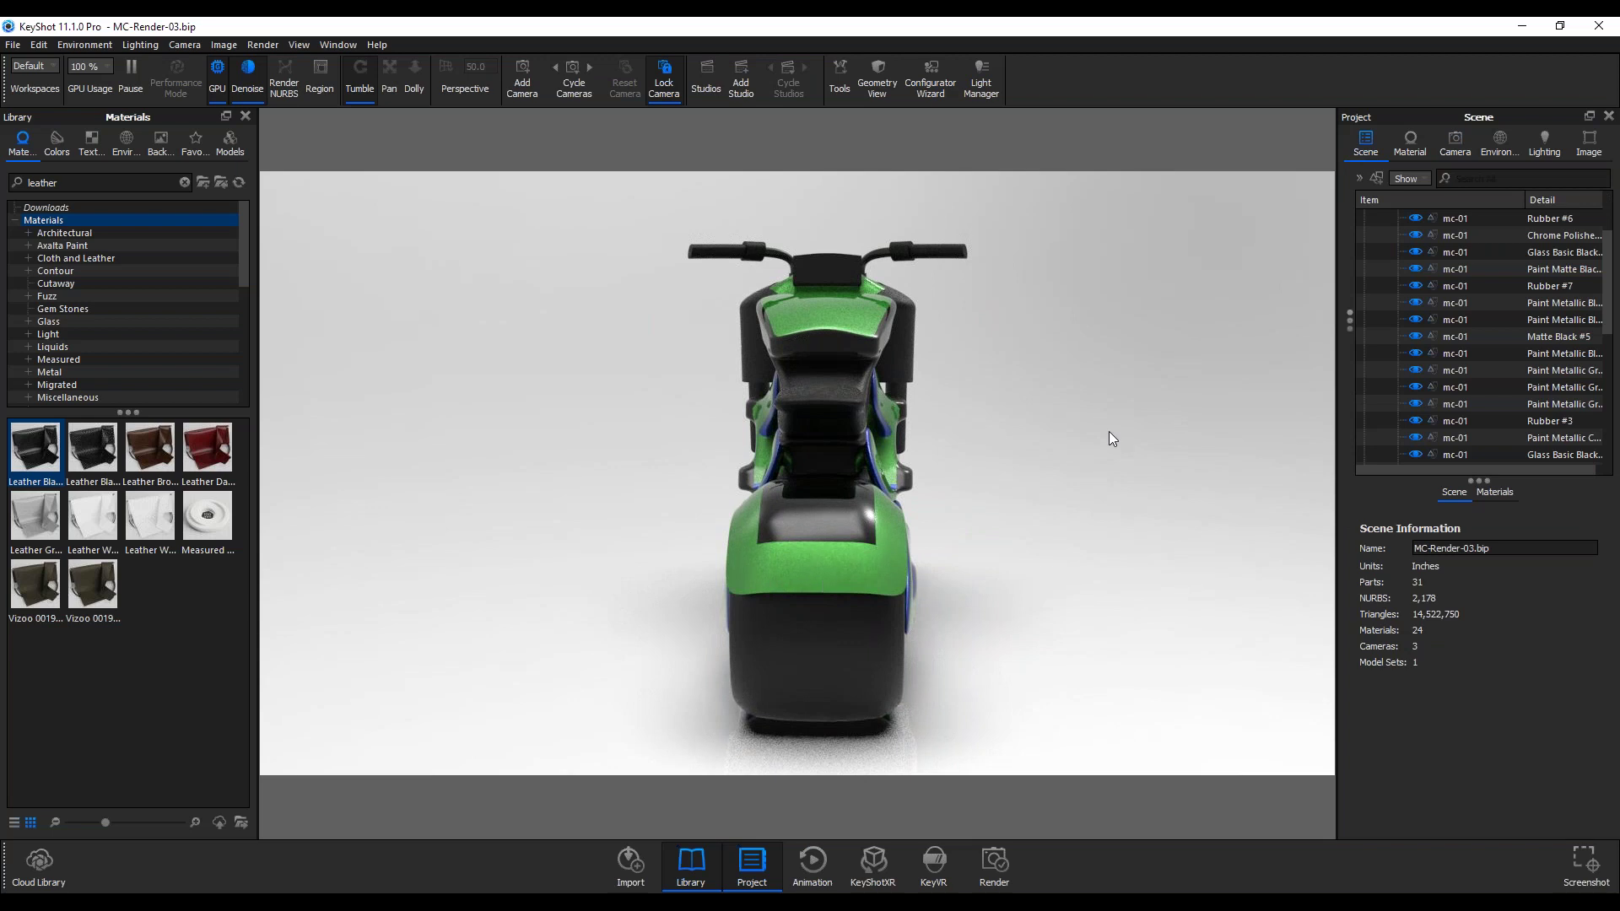
pyautogui.click(1458, 143)
pyautogui.click(1449, 174)
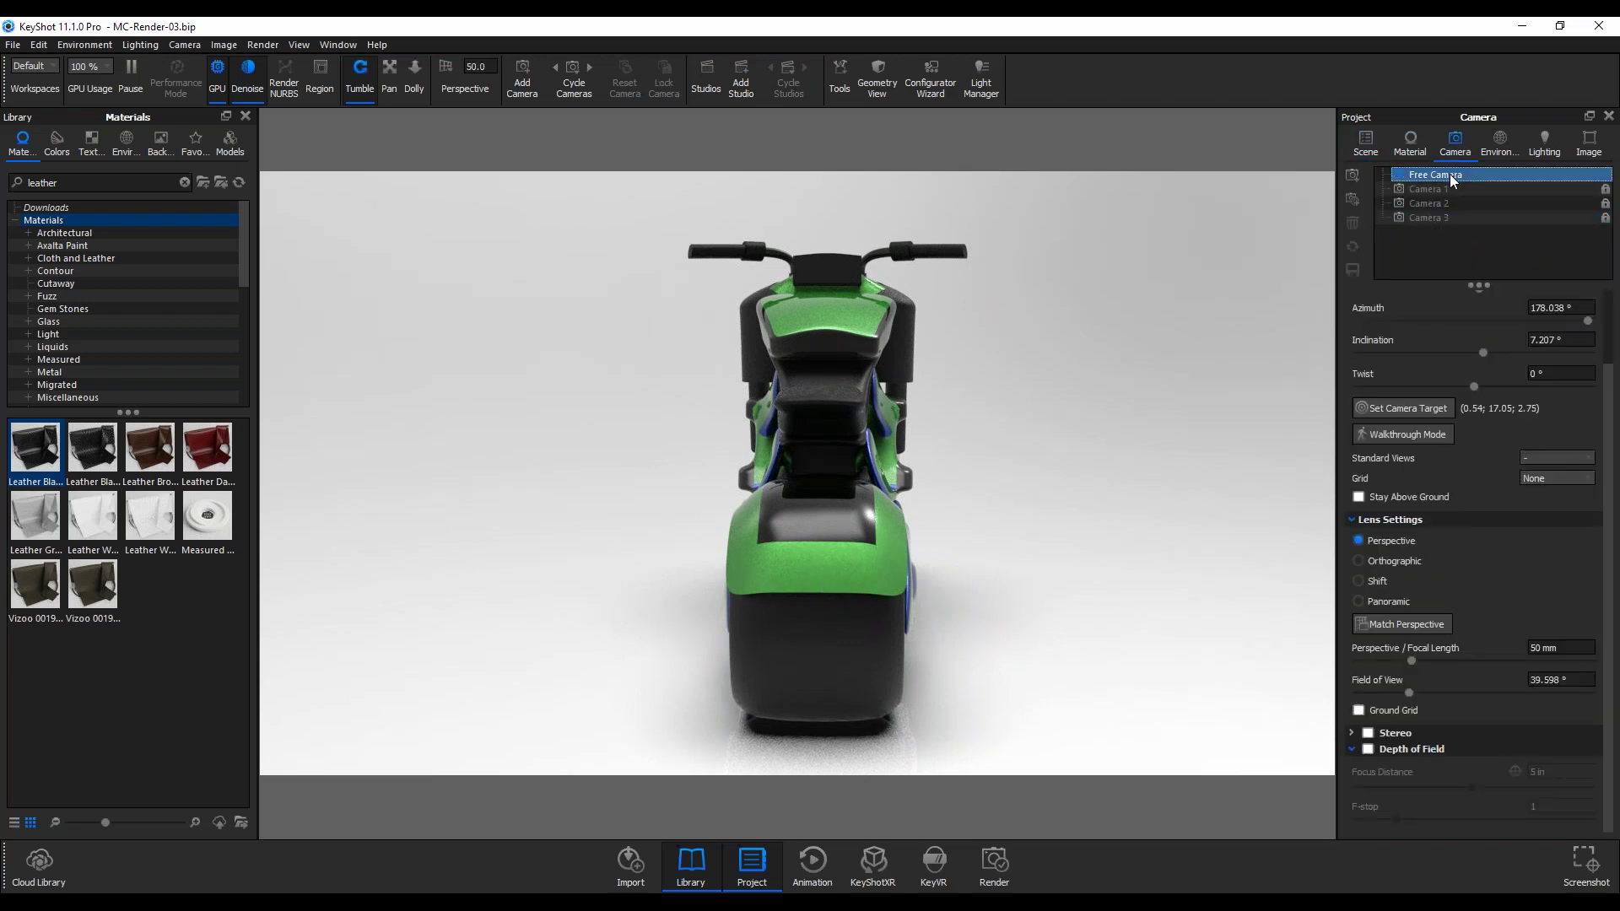
pyautogui.click(1367, 145)
pyautogui.moveTo(682, 563); pyautogui.dragTo(1086, 554)
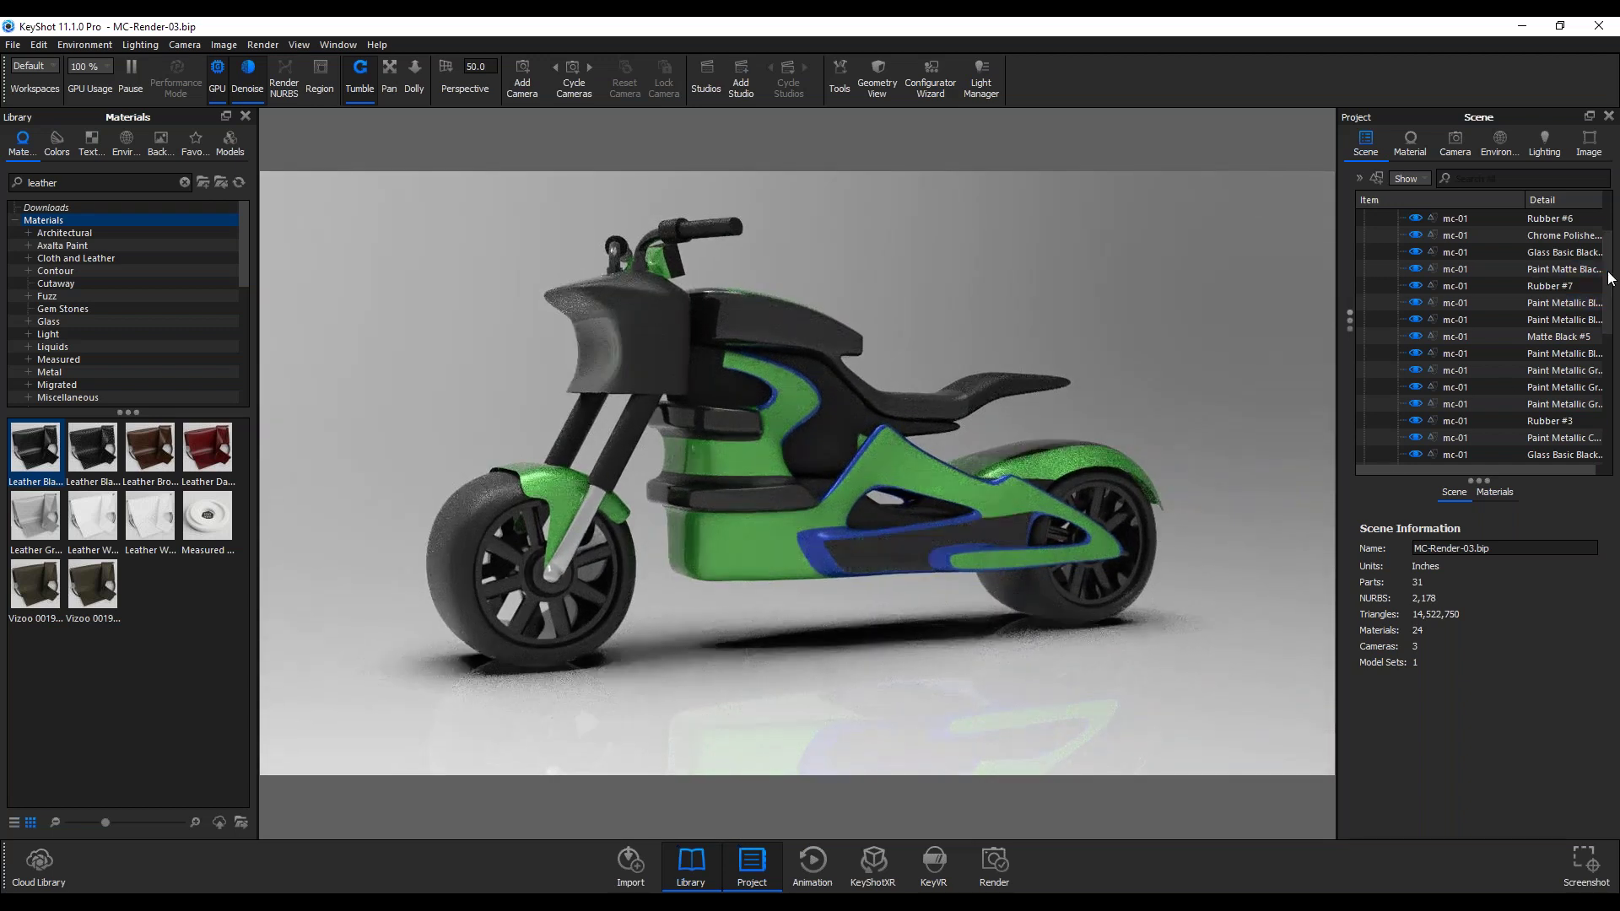
# Look over the scene's parts and materials list, the environment settings and the lighting settings
pyautogui.moveTo(1609, 279)
pyautogui.mouseDown()
pyautogui.moveTo(1609, 250)
pyautogui.moveTo(1607, 382)
pyautogui.moveTo(1614, 251)
pyautogui.mouseUp()
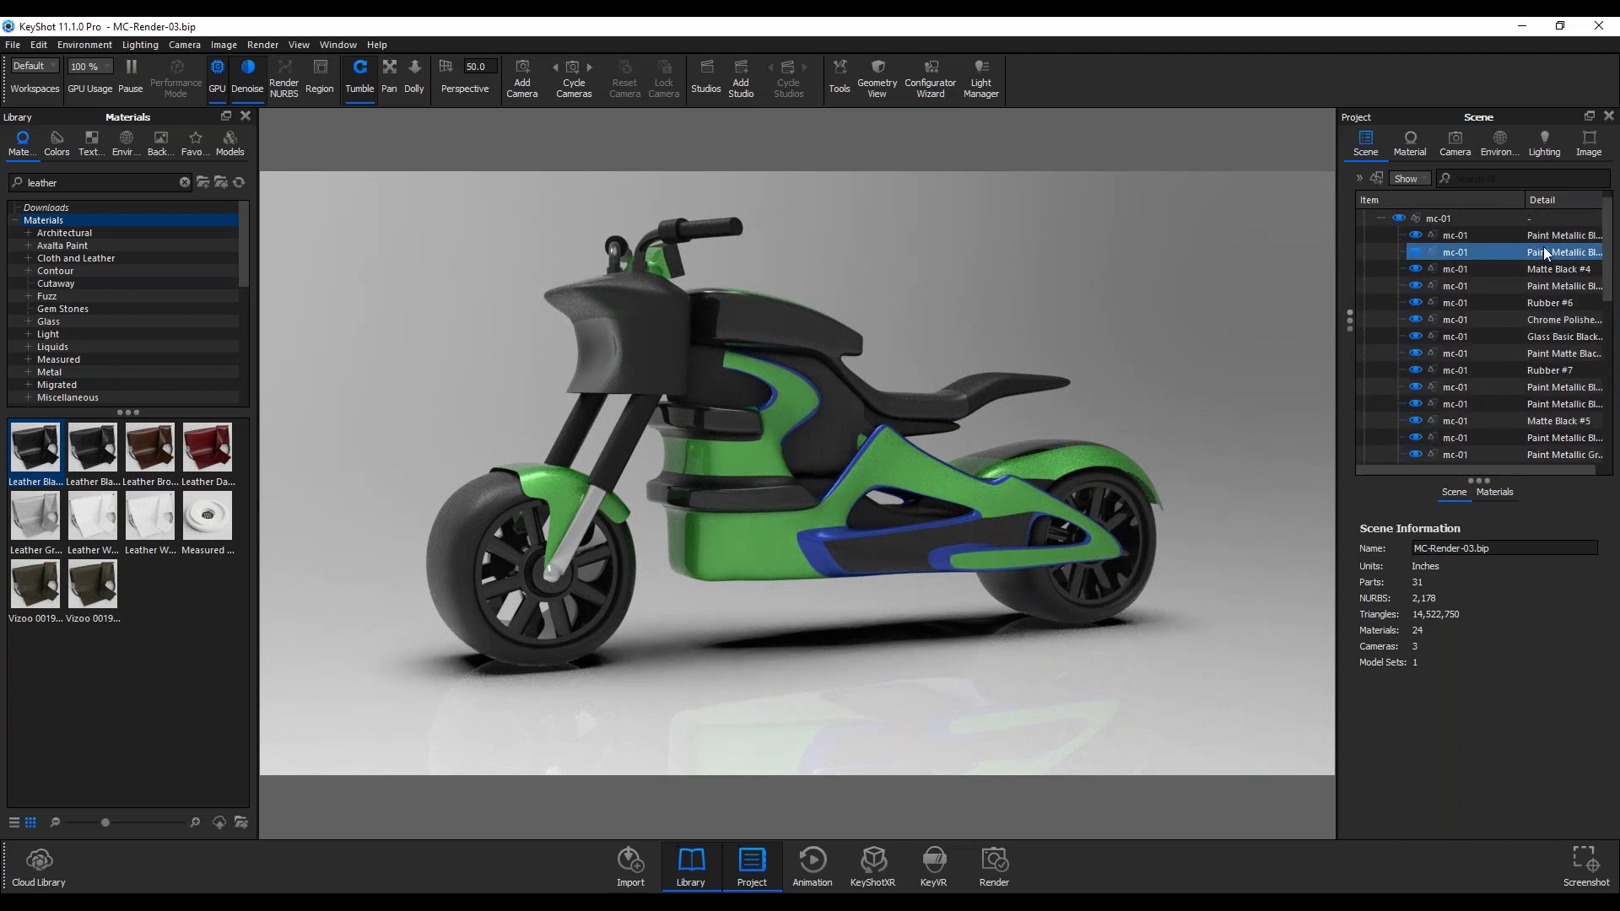
pyautogui.click(1497, 148)
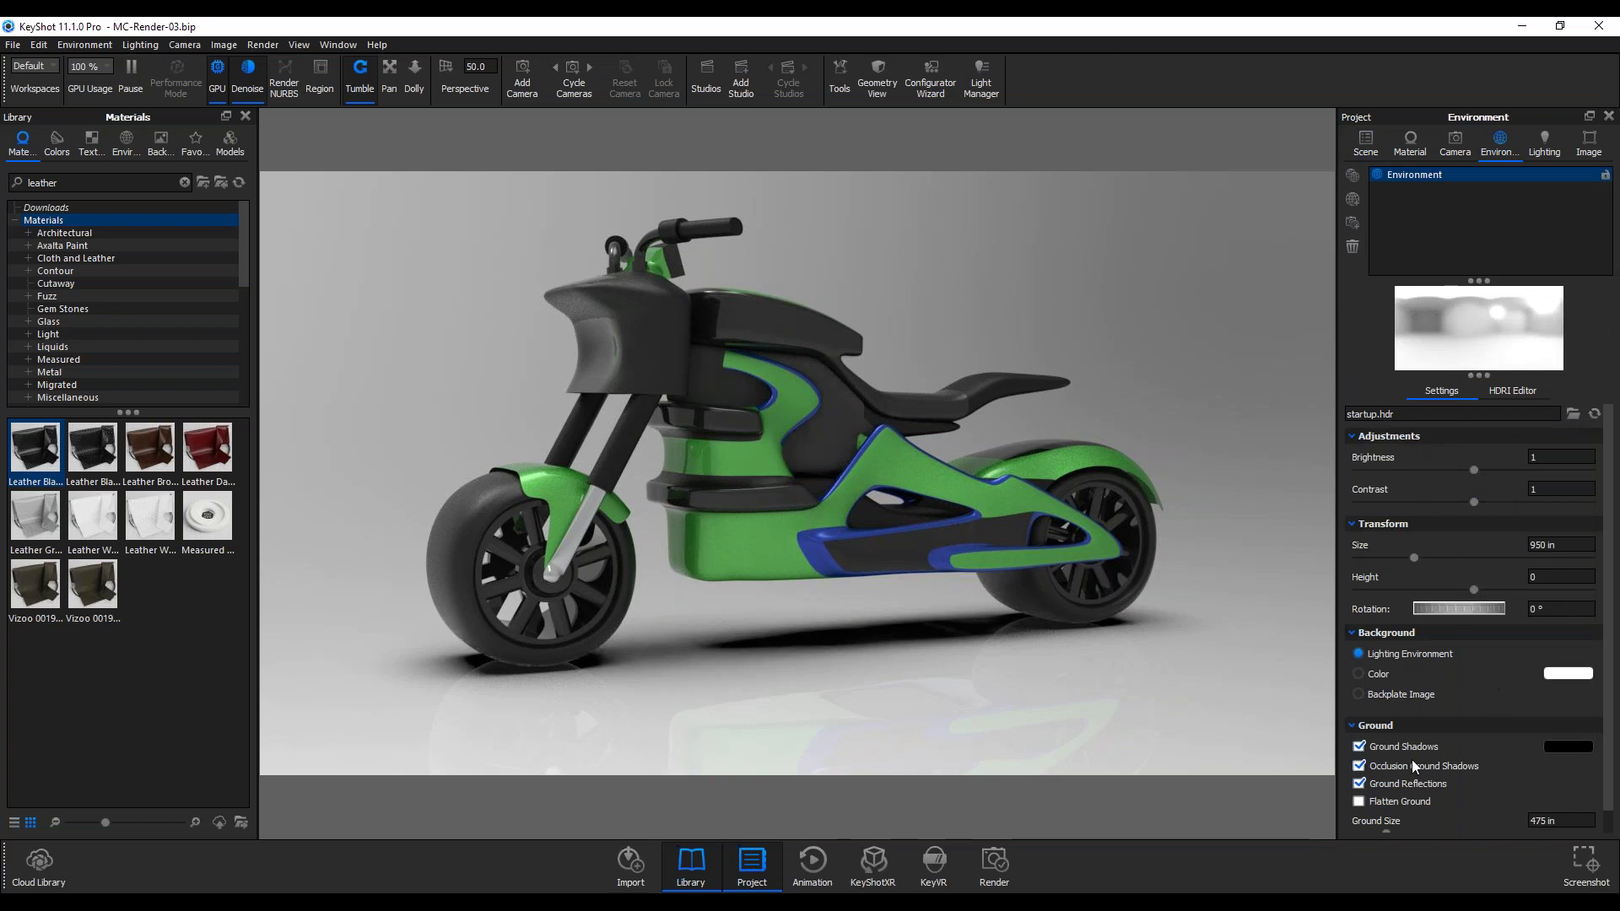
pyautogui.click(1544, 143)
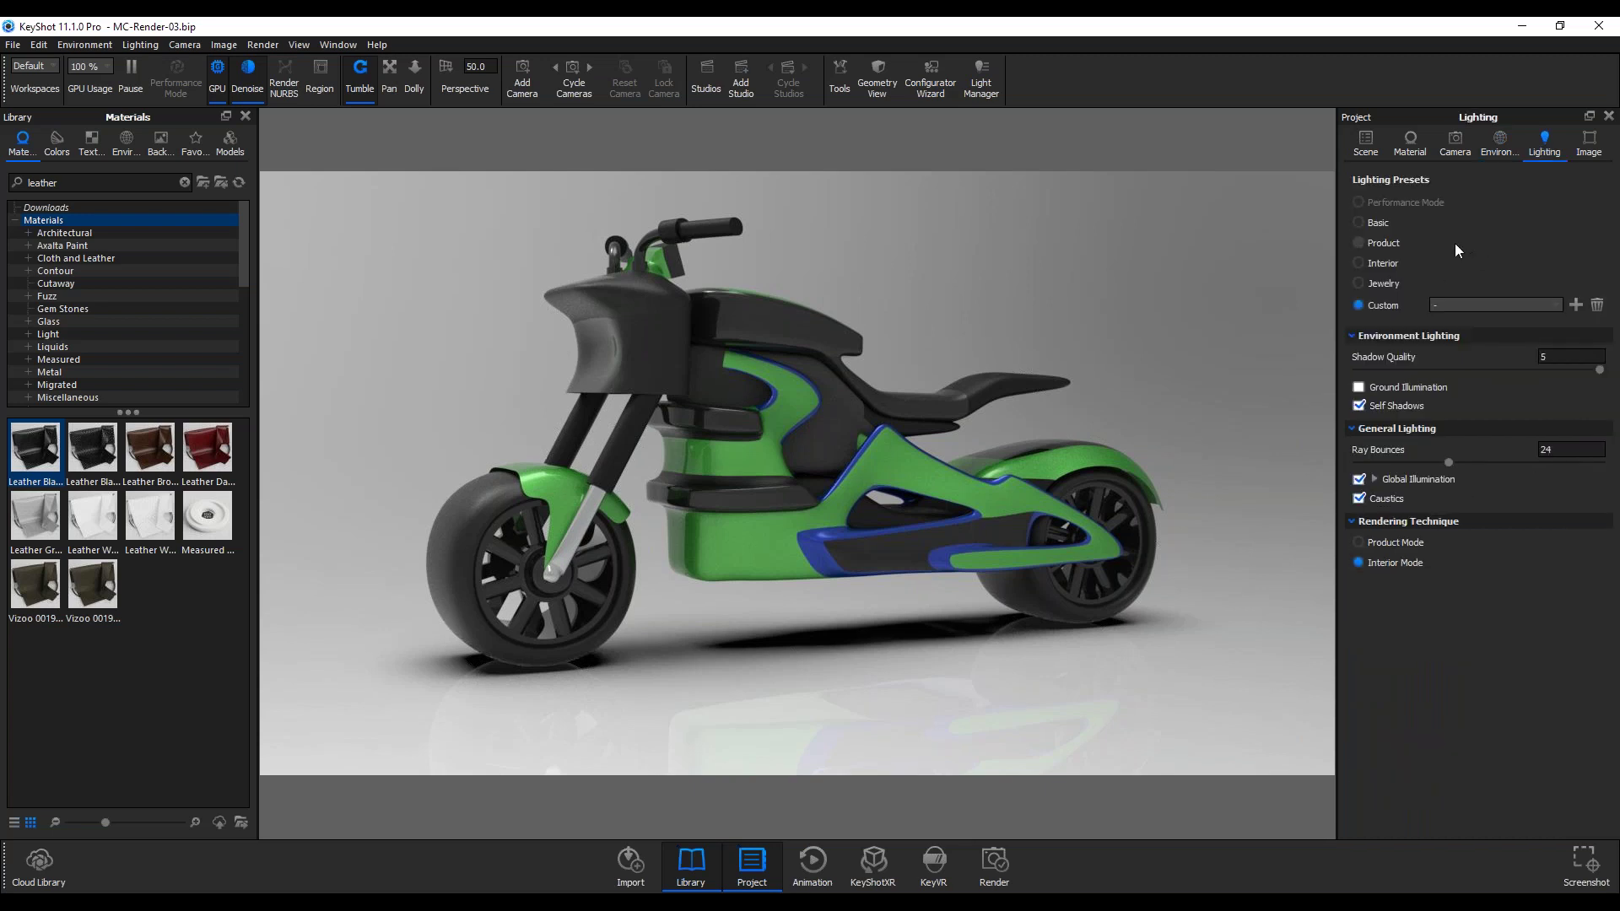
# Try the Interior lighting preset on the motorcycle, and set the lighting to the Product preset
pyautogui.moveTo(893, 458); pyautogui.dragTo(895, 471)
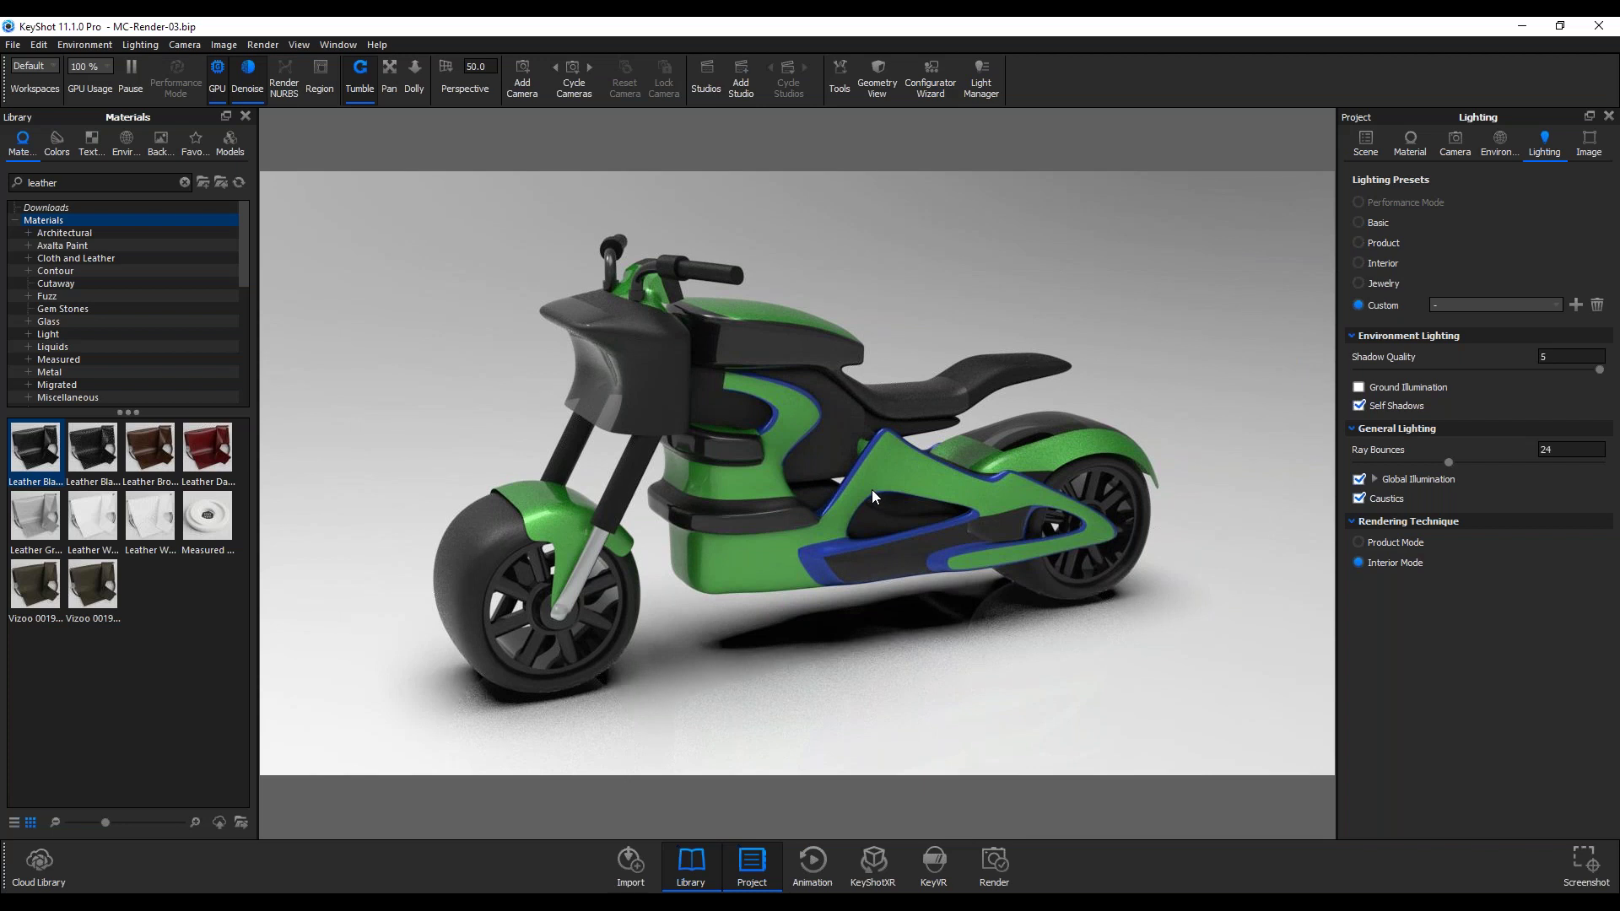
pyautogui.click(1360, 262)
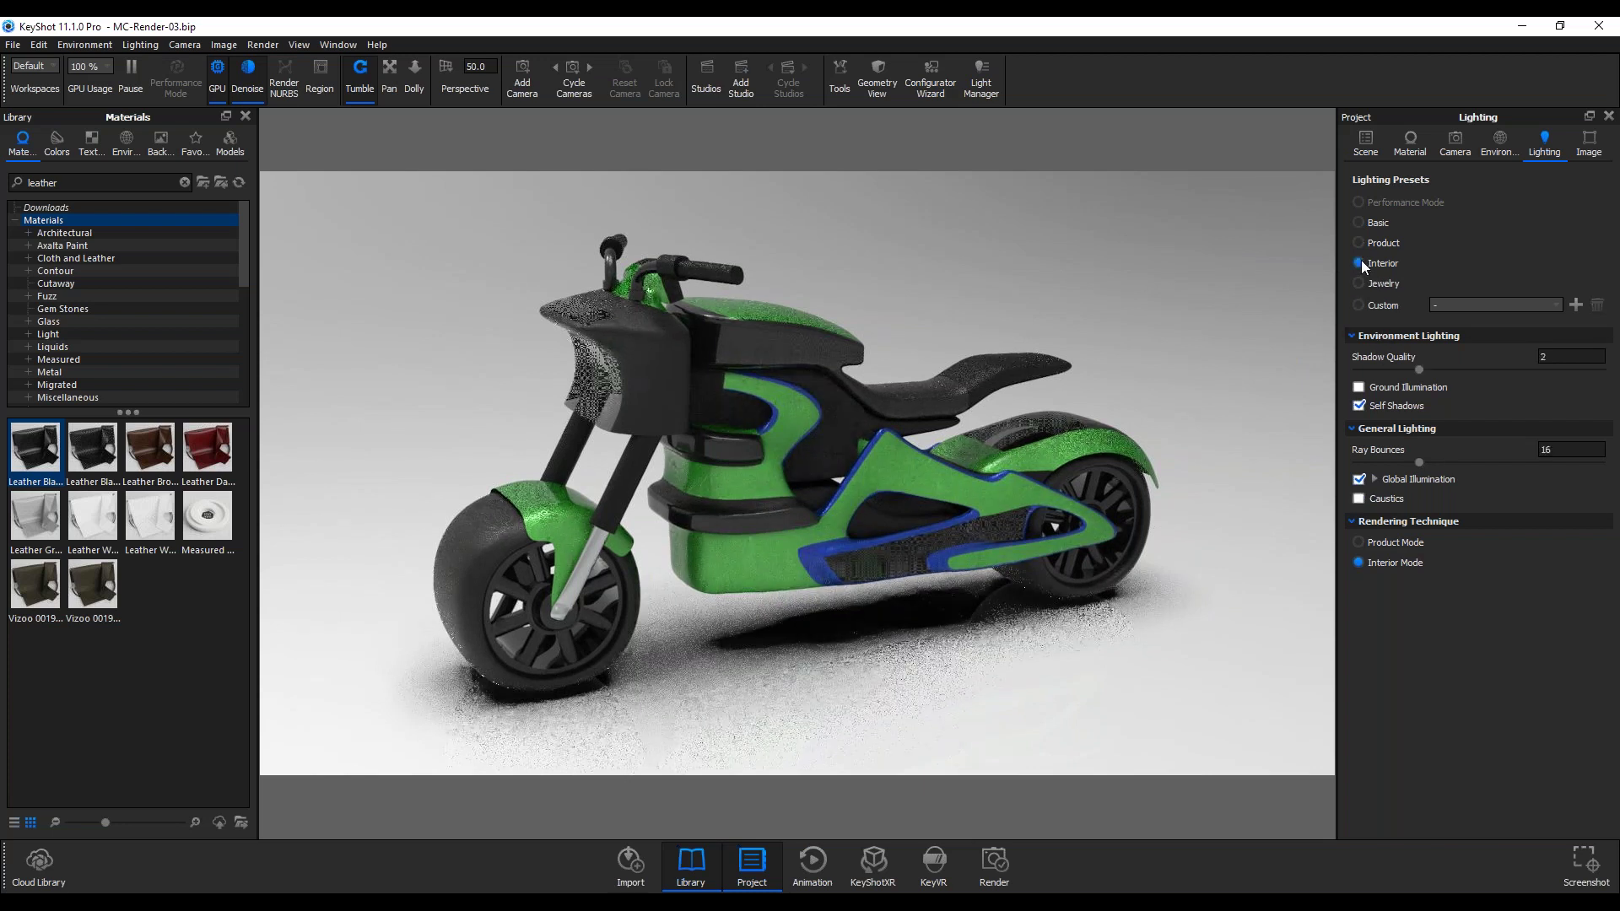
pyautogui.click(1360, 244)
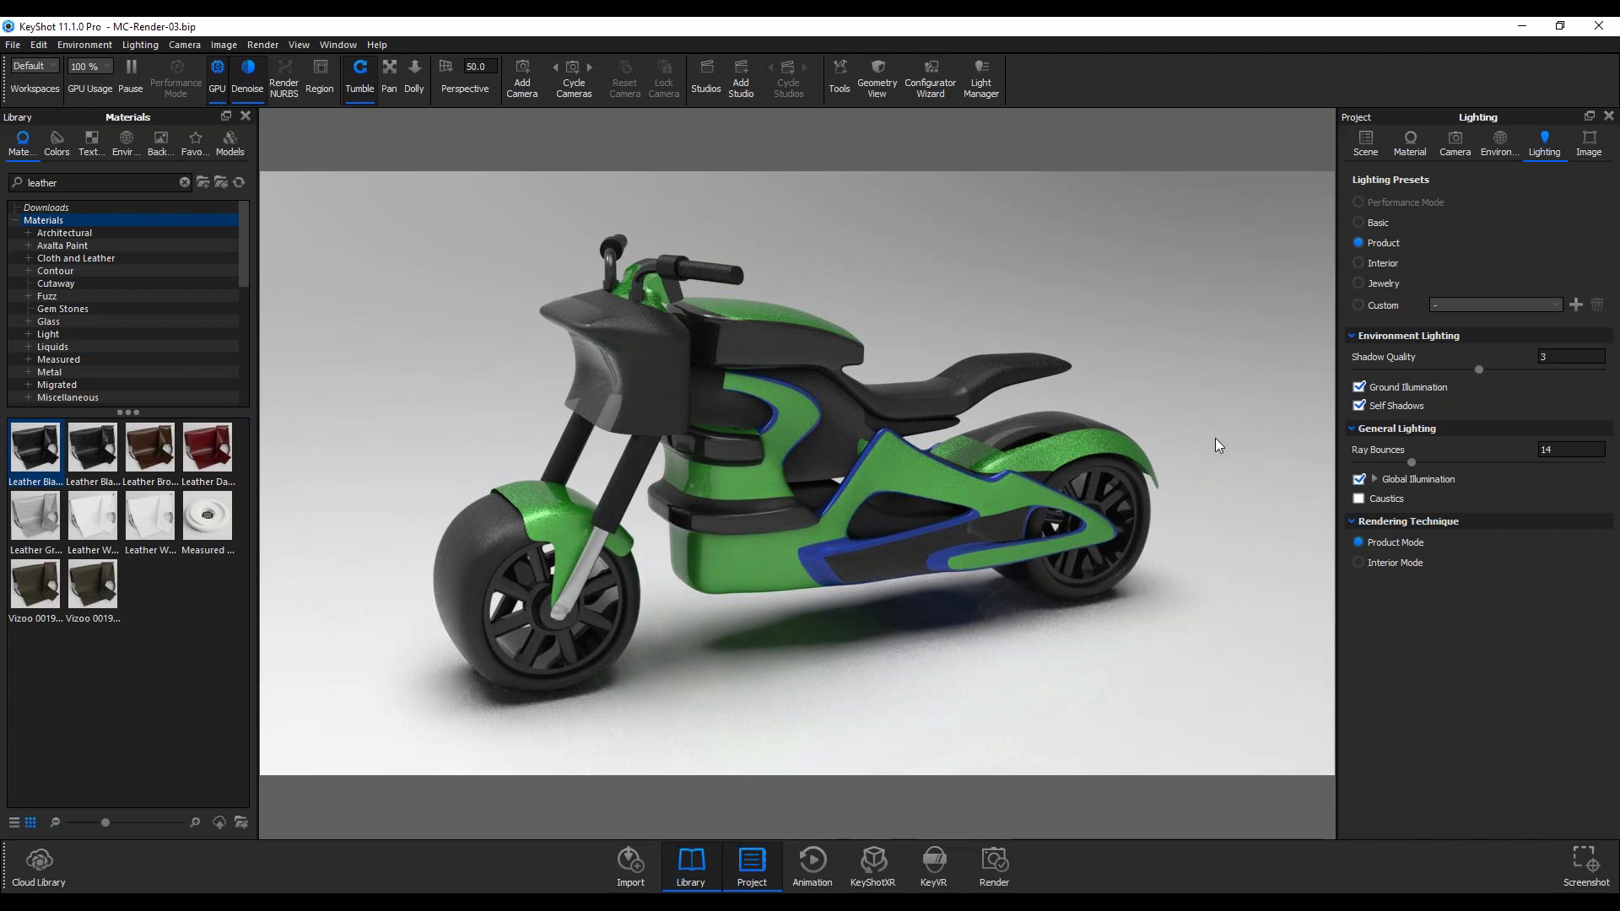
# Raise the shadow quality to 4.272 and the ray bounces to 30
pyautogui.moveTo(1479, 369); pyautogui.dragTo(1558, 372)
pyautogui.moveTo(1410, 461); pyautogui.dragTo(1464, 463)
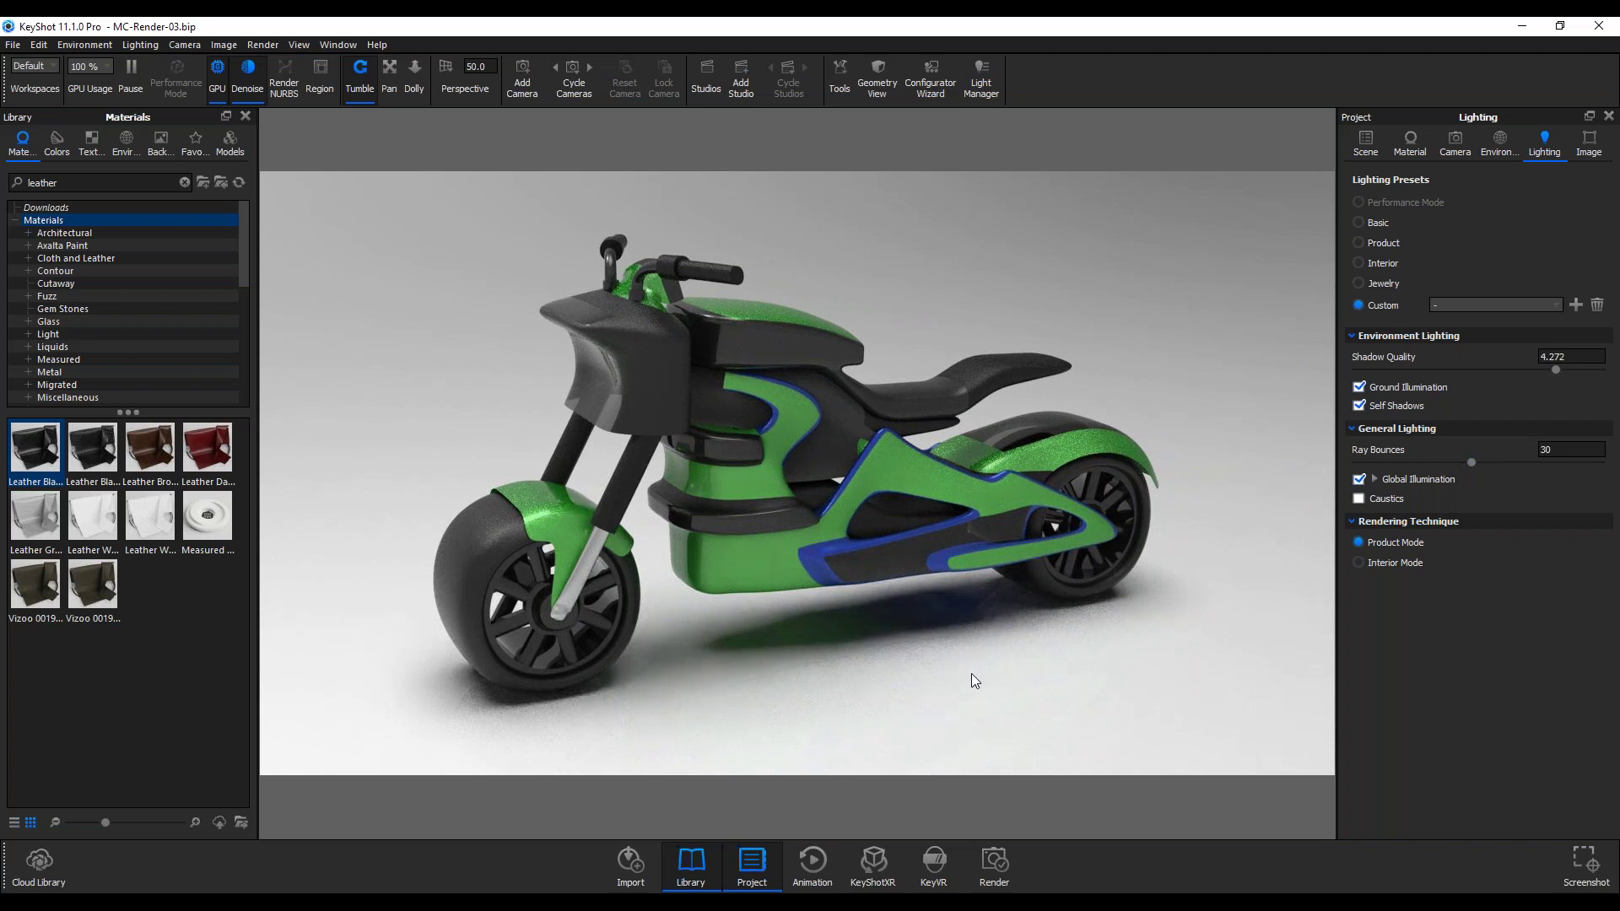
pyautogui.moveTo(789, 561); pyautogui.dragTo(894, 481)
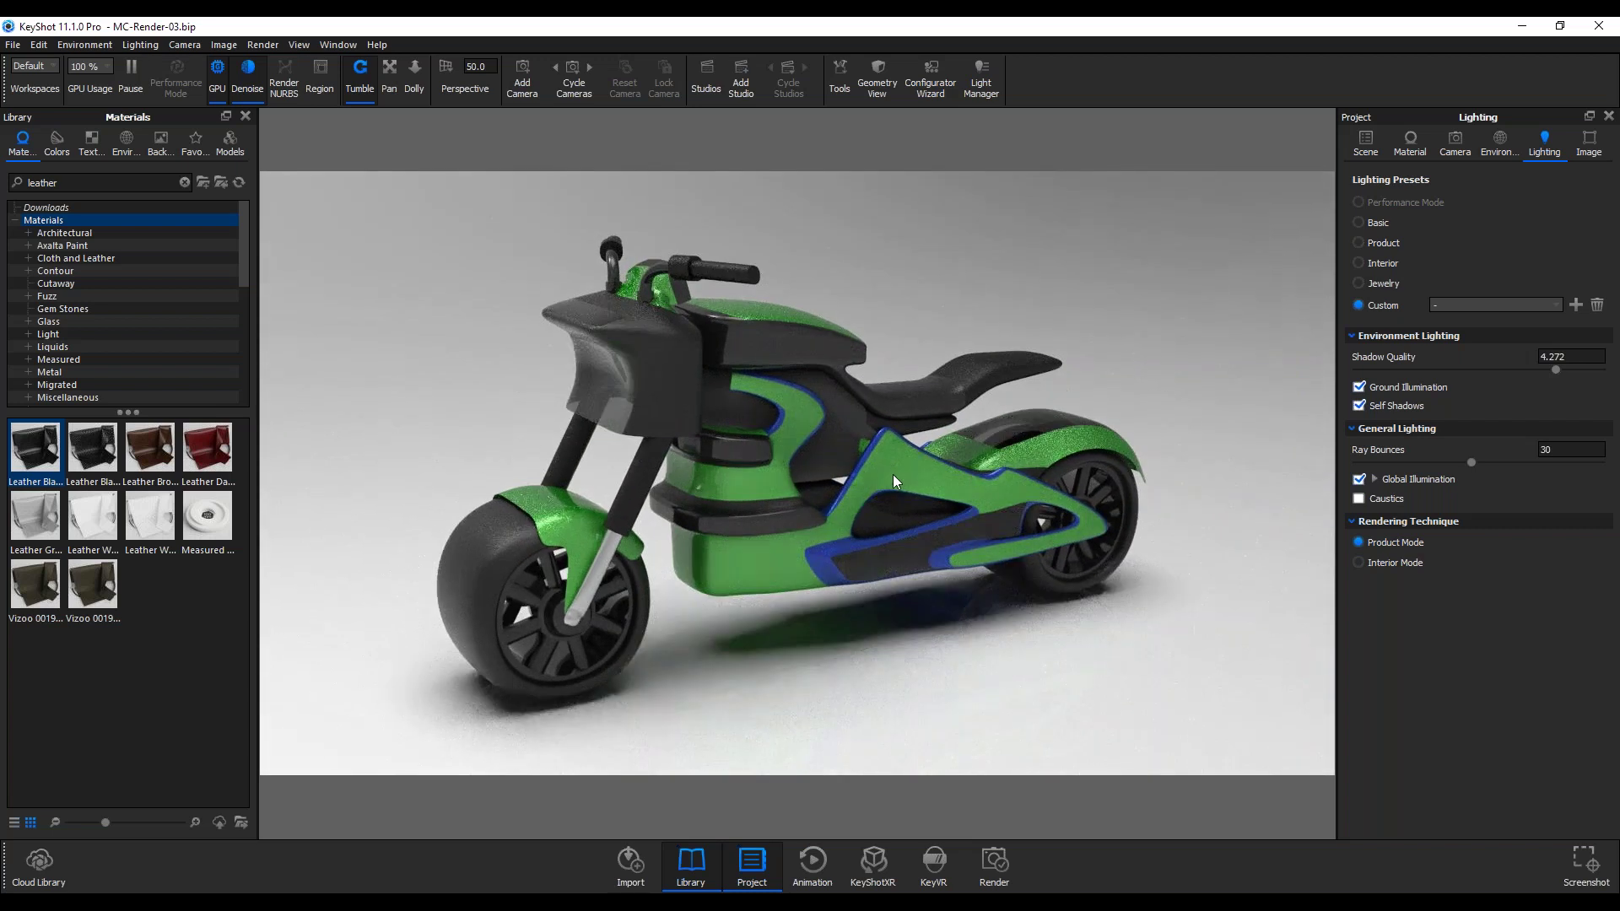
# Review the still image render output settings and available file formats, leaving the dialog without rendering
pyautogui.click(264, 45)
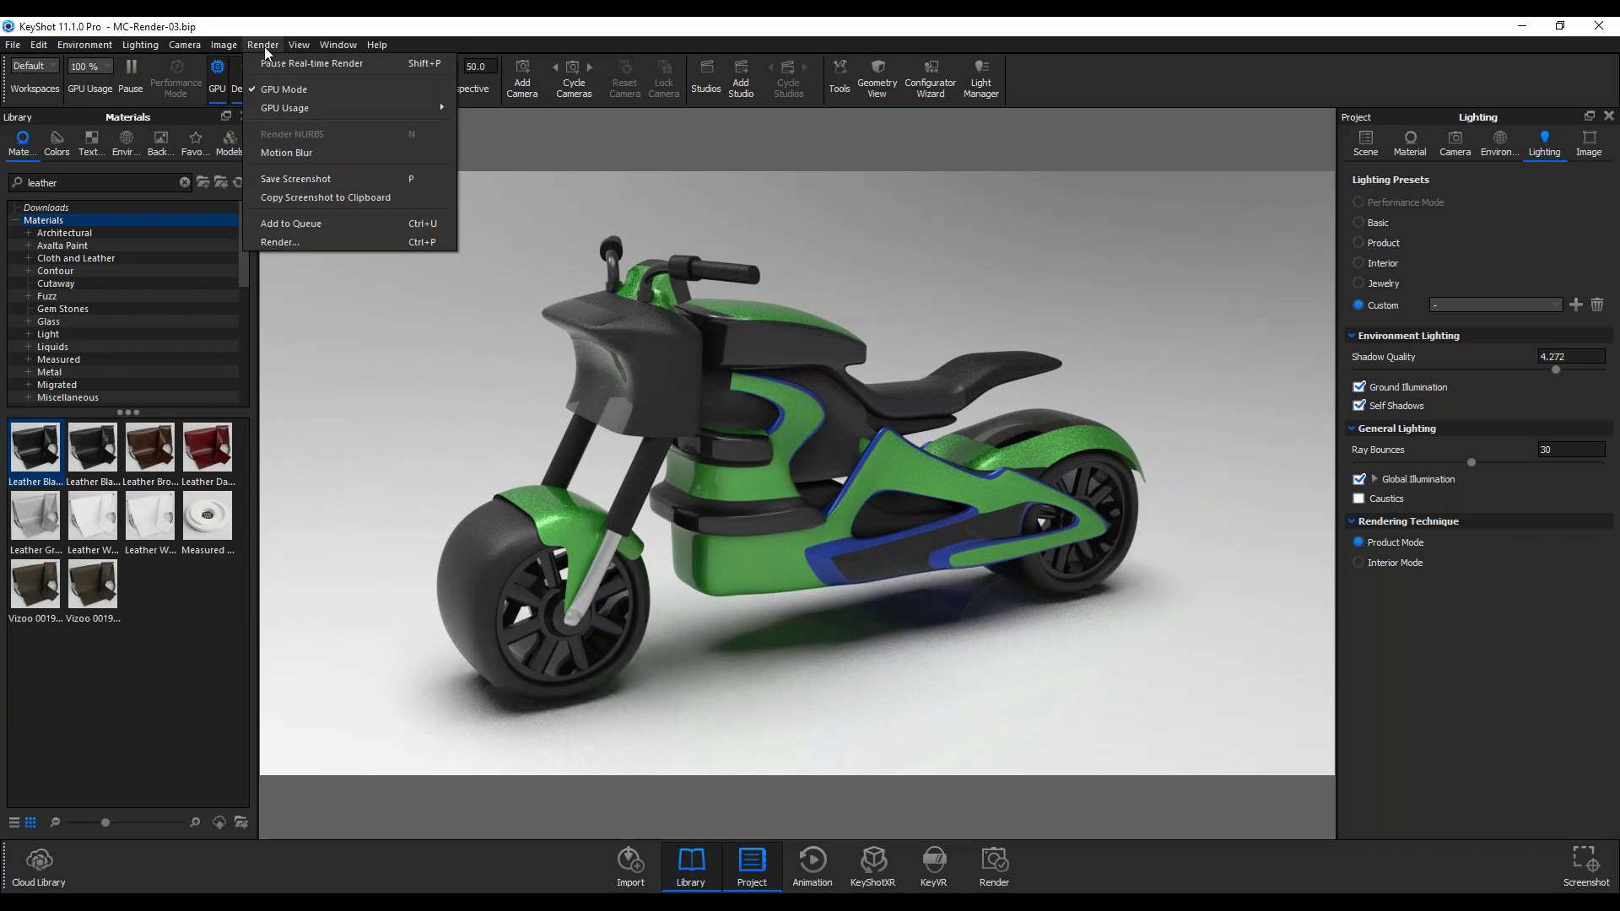
pyautogui.click(287, 241)
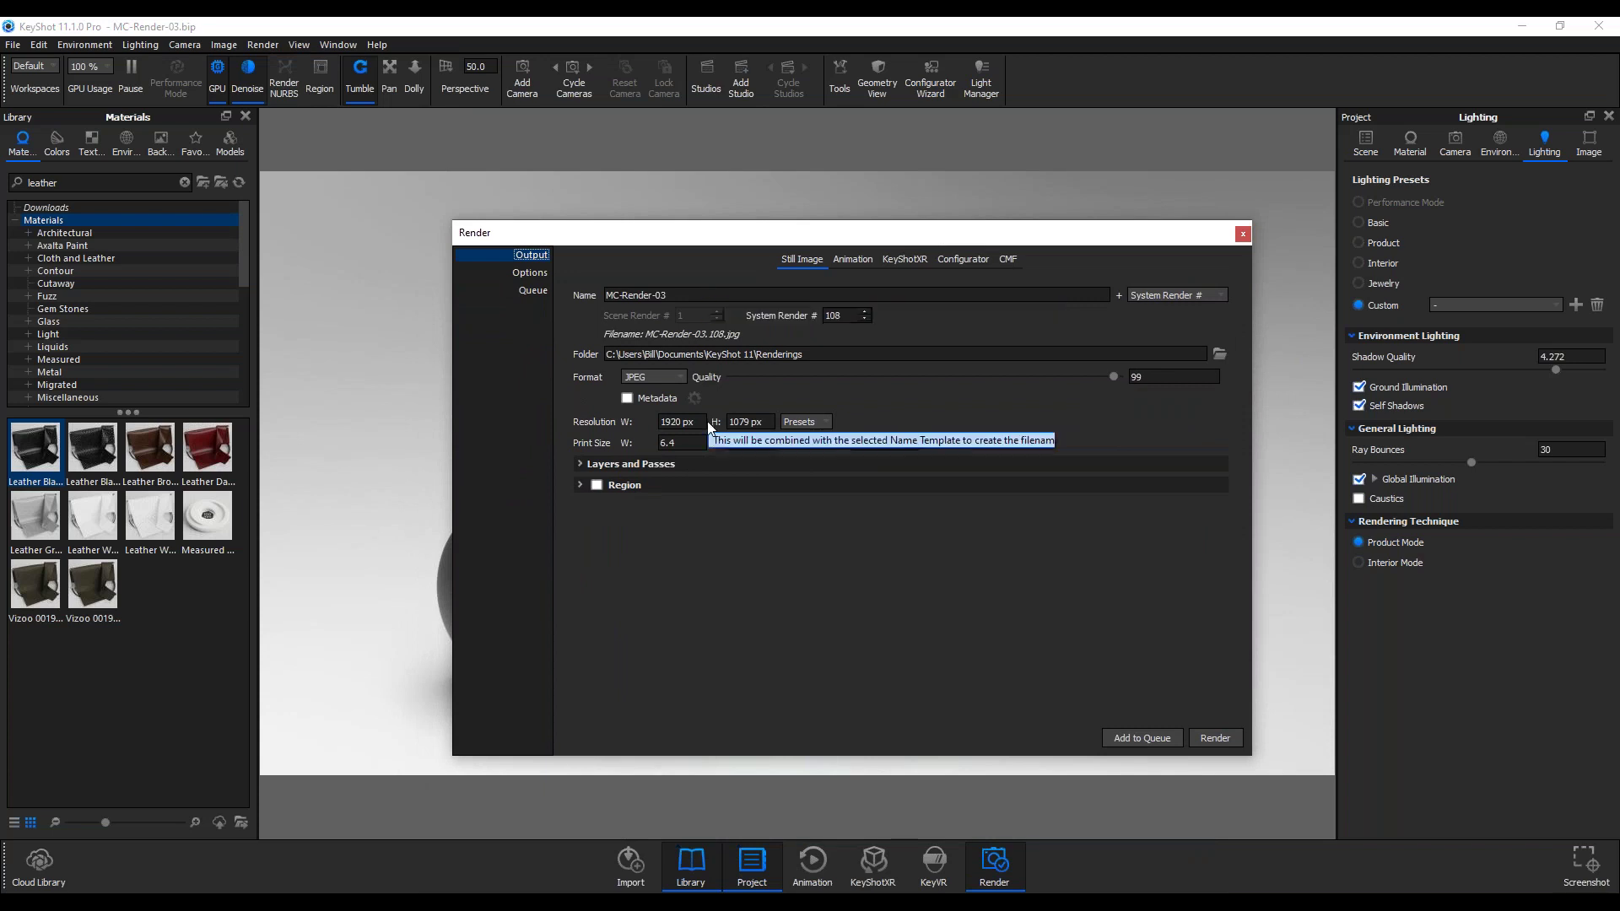
pyautogui.click(680, 378)
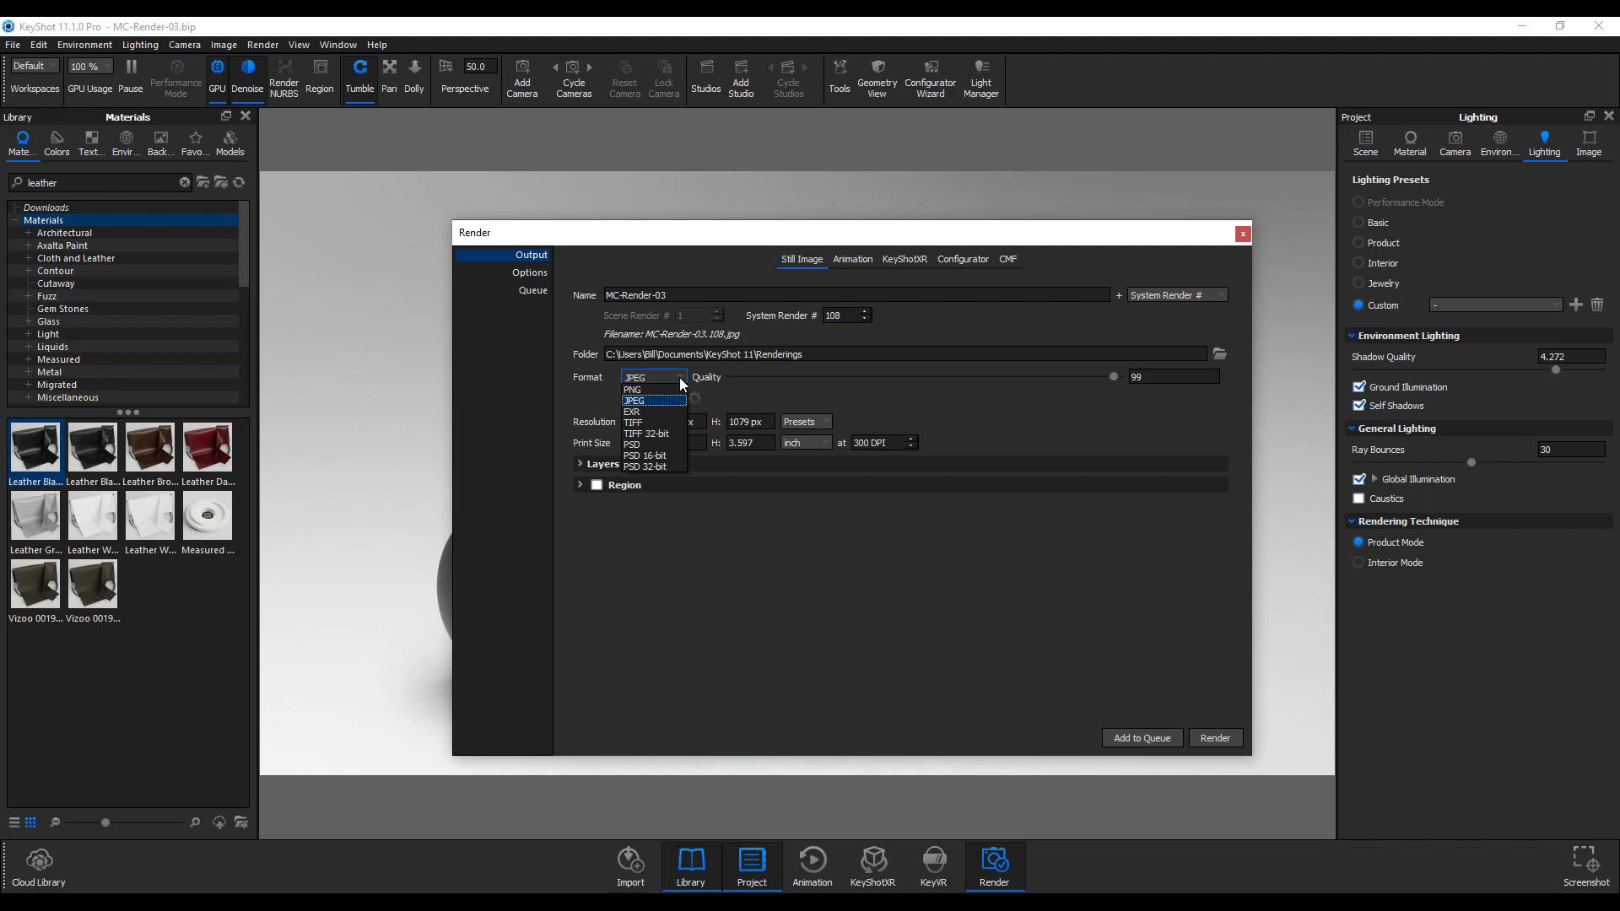
pyautogui.click(841, 402)
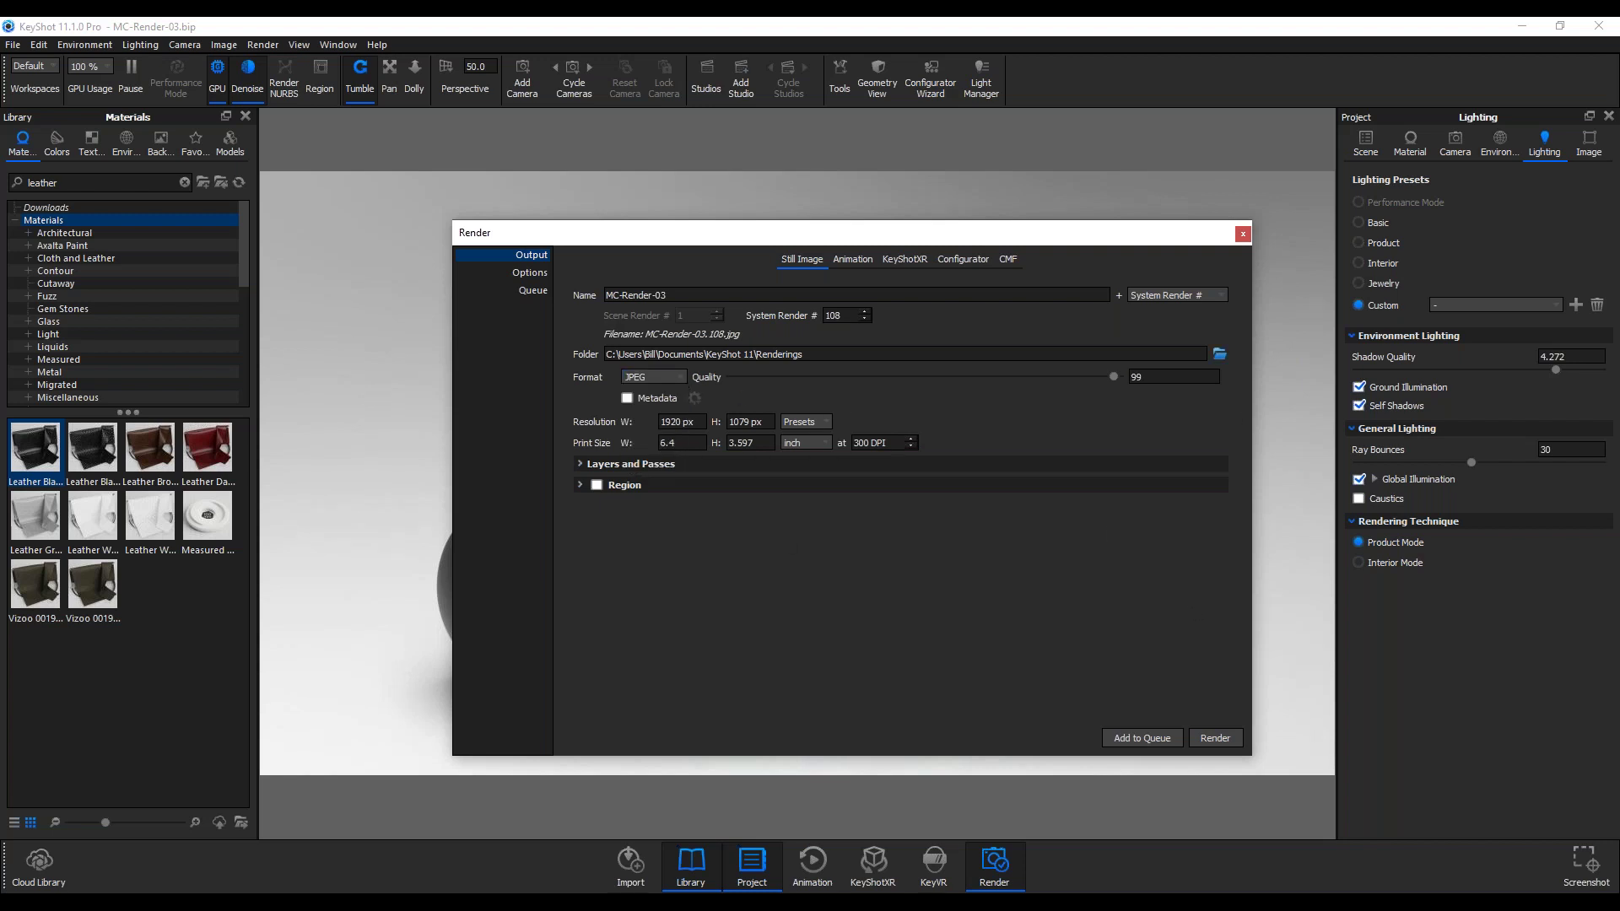
pyautogui.click(1243, 234)
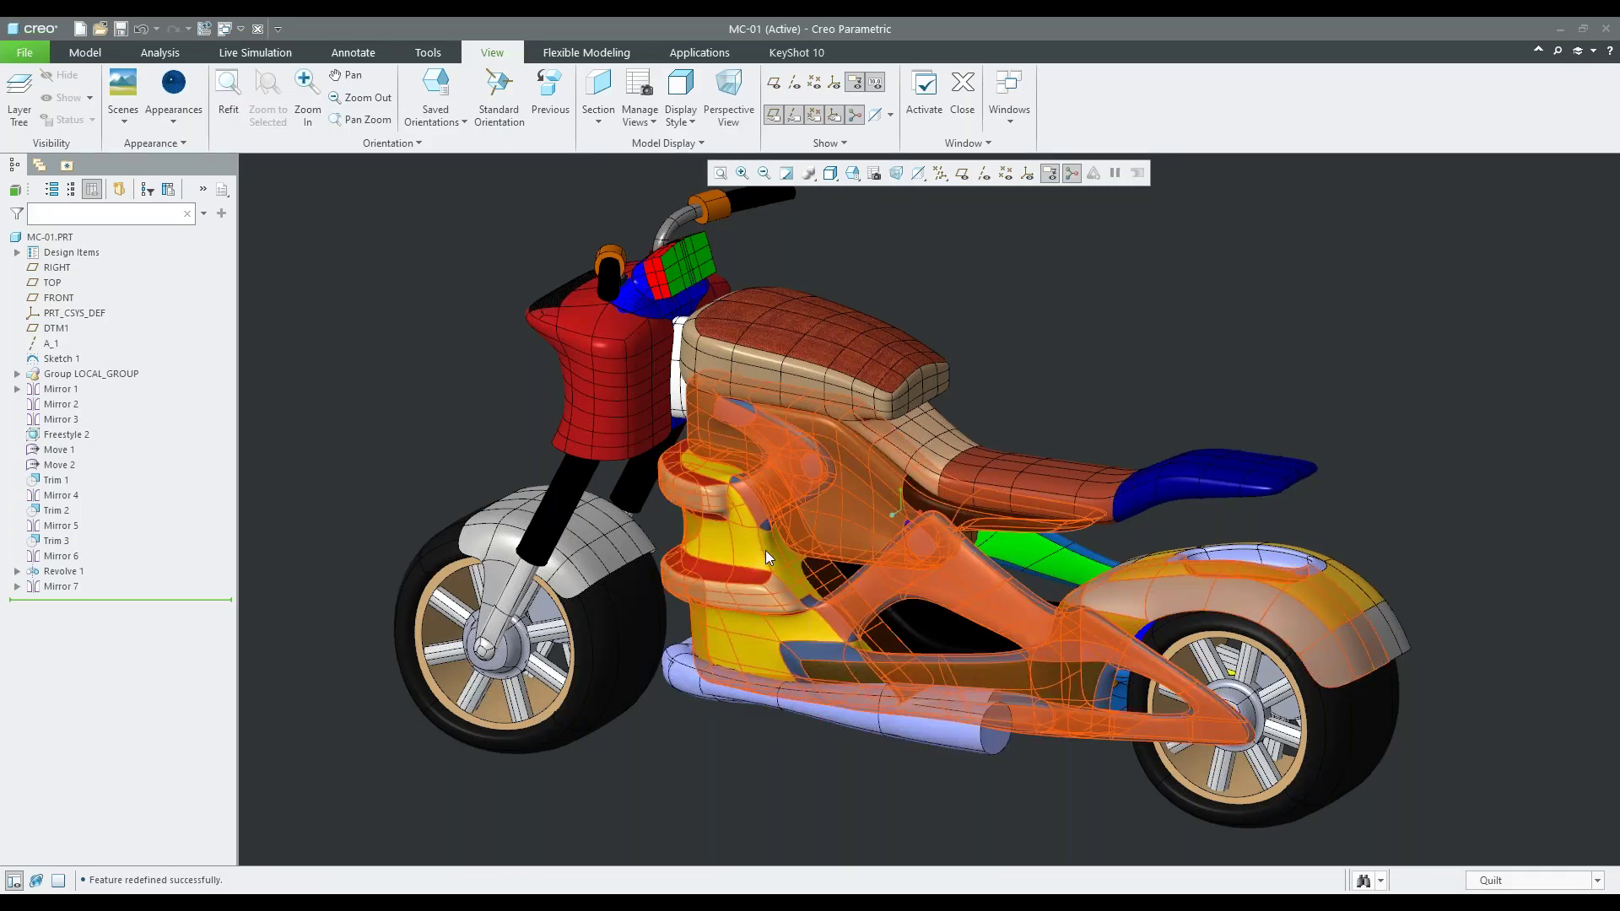
# Switch to Creo to view the motorcycle model and its KeyShot commands, and return to the MC-Render-03 scene in KeyShot
pyautogui.scroll(-3, 766, 550)
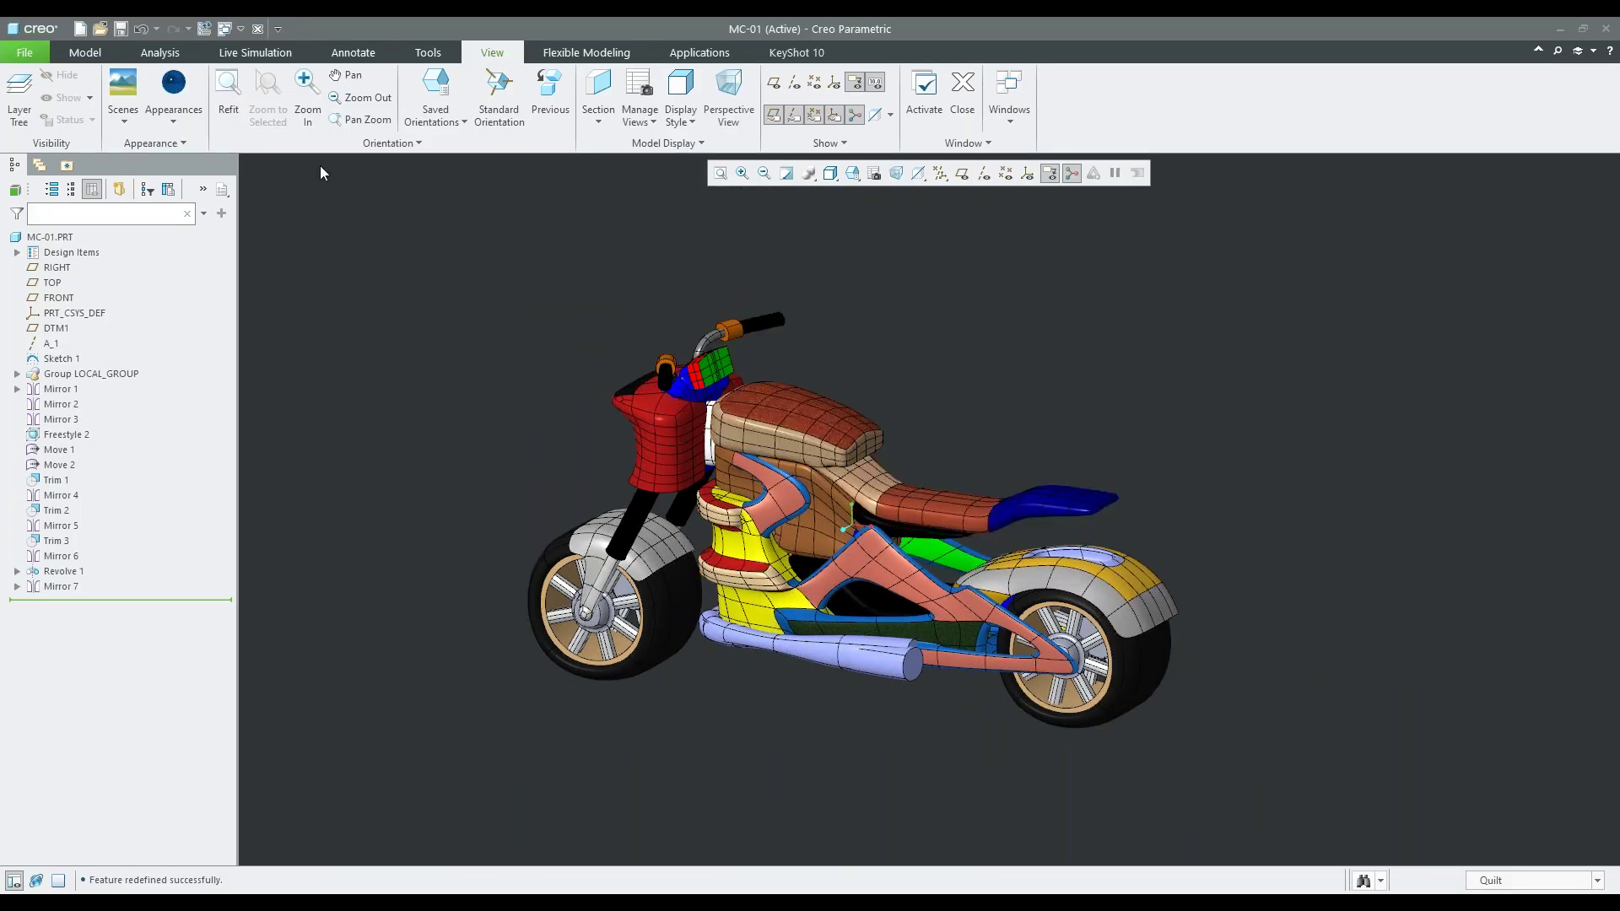
pyautogui.click(85, 53)
pyautogui.moveTo(628, 558); pyautogui.dragTo(784, 639, button='middle')
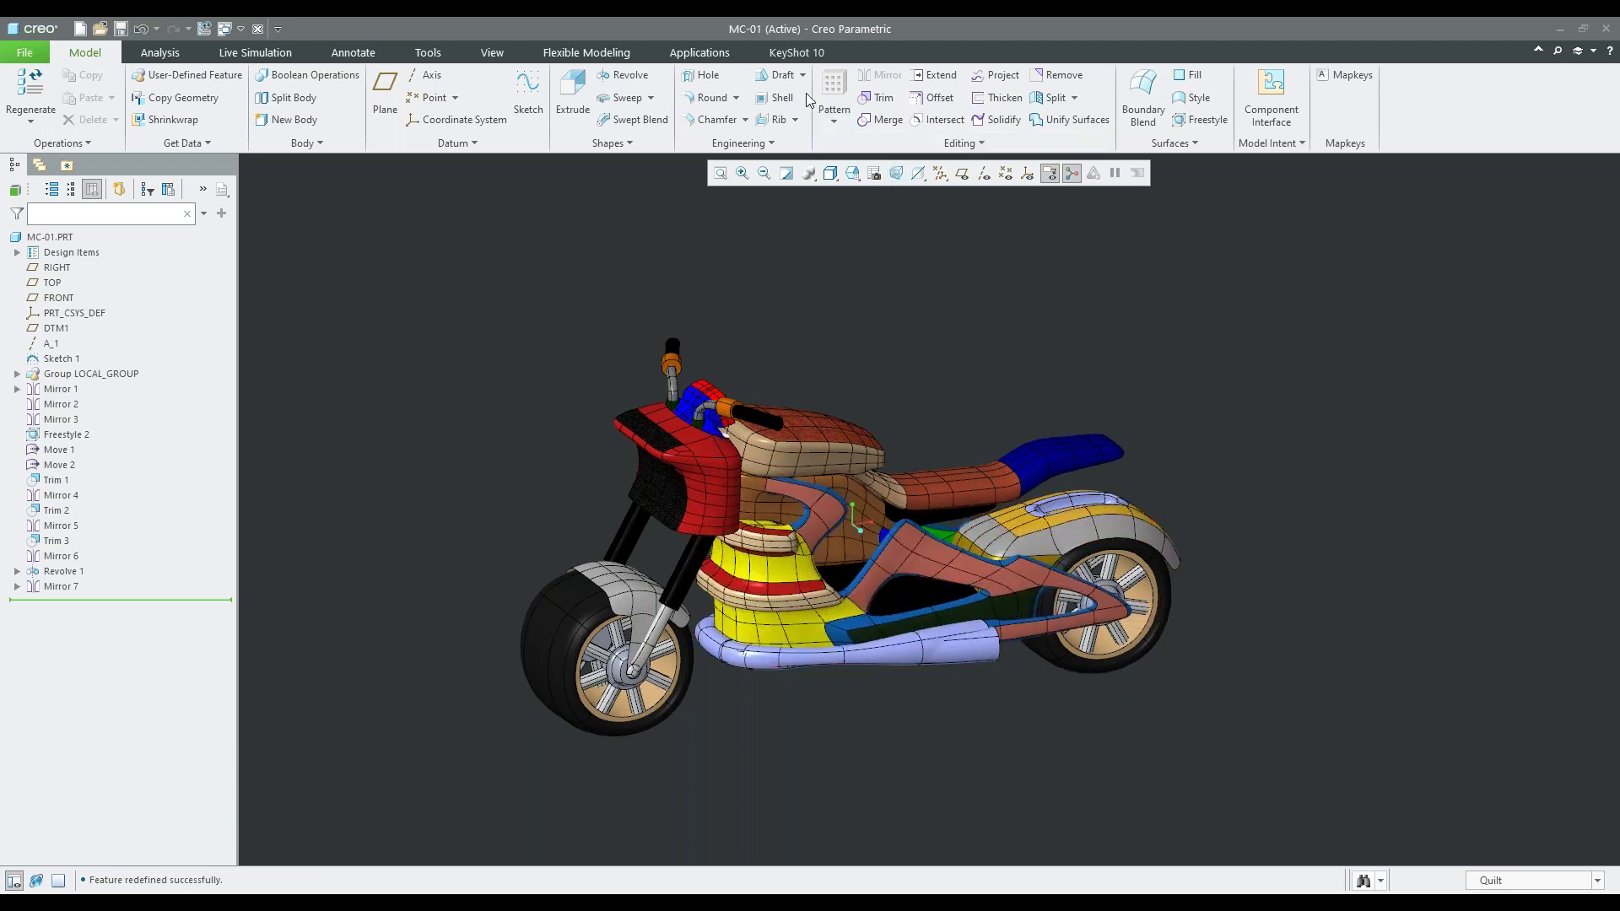
pyautogui.click(798, 53)
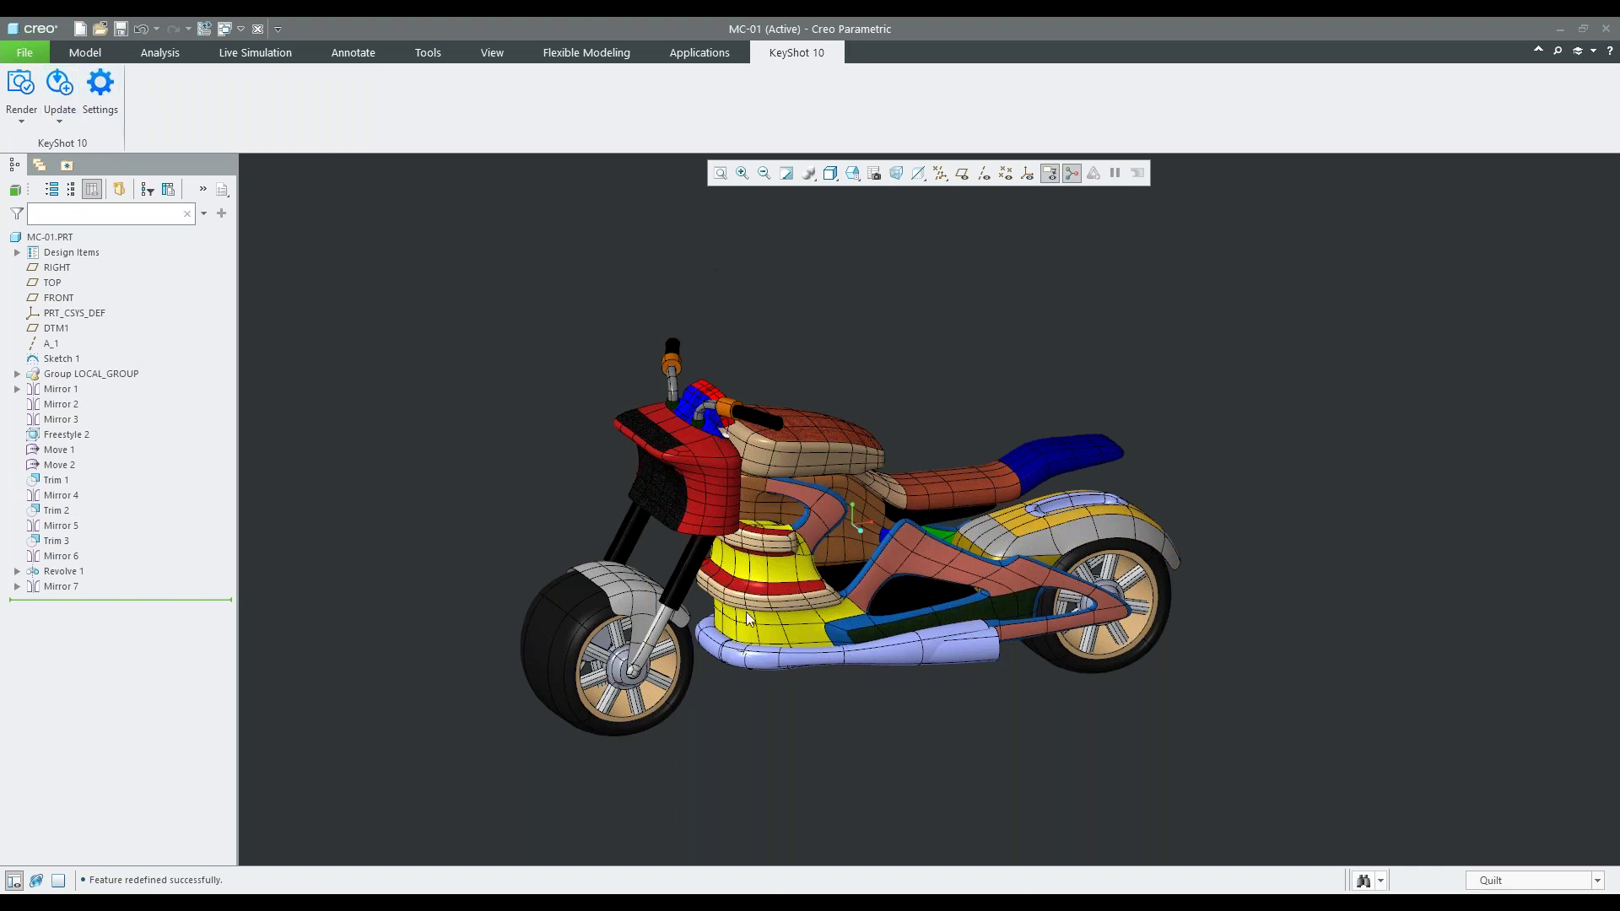
pyautogui.moveTo(597, 903)
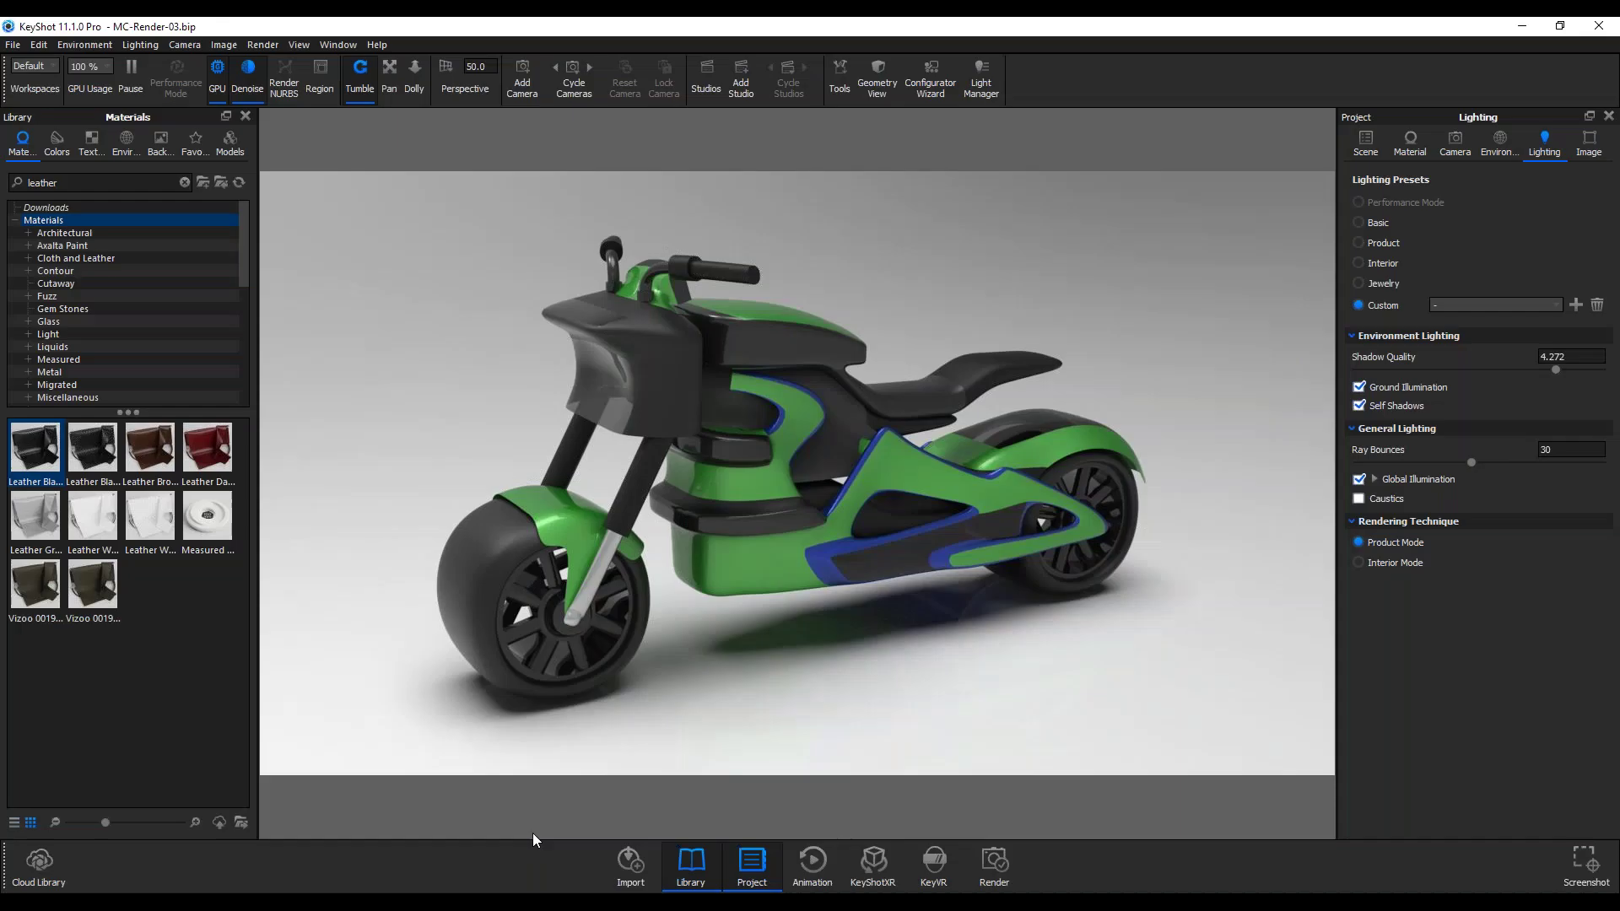
pyautogui.click(537, 840)
# Switch to Creo to examine the KeyShot update modes without changing them, and return to MC-Render-03 in KeyShot
pyautogui.click(1056, 901)
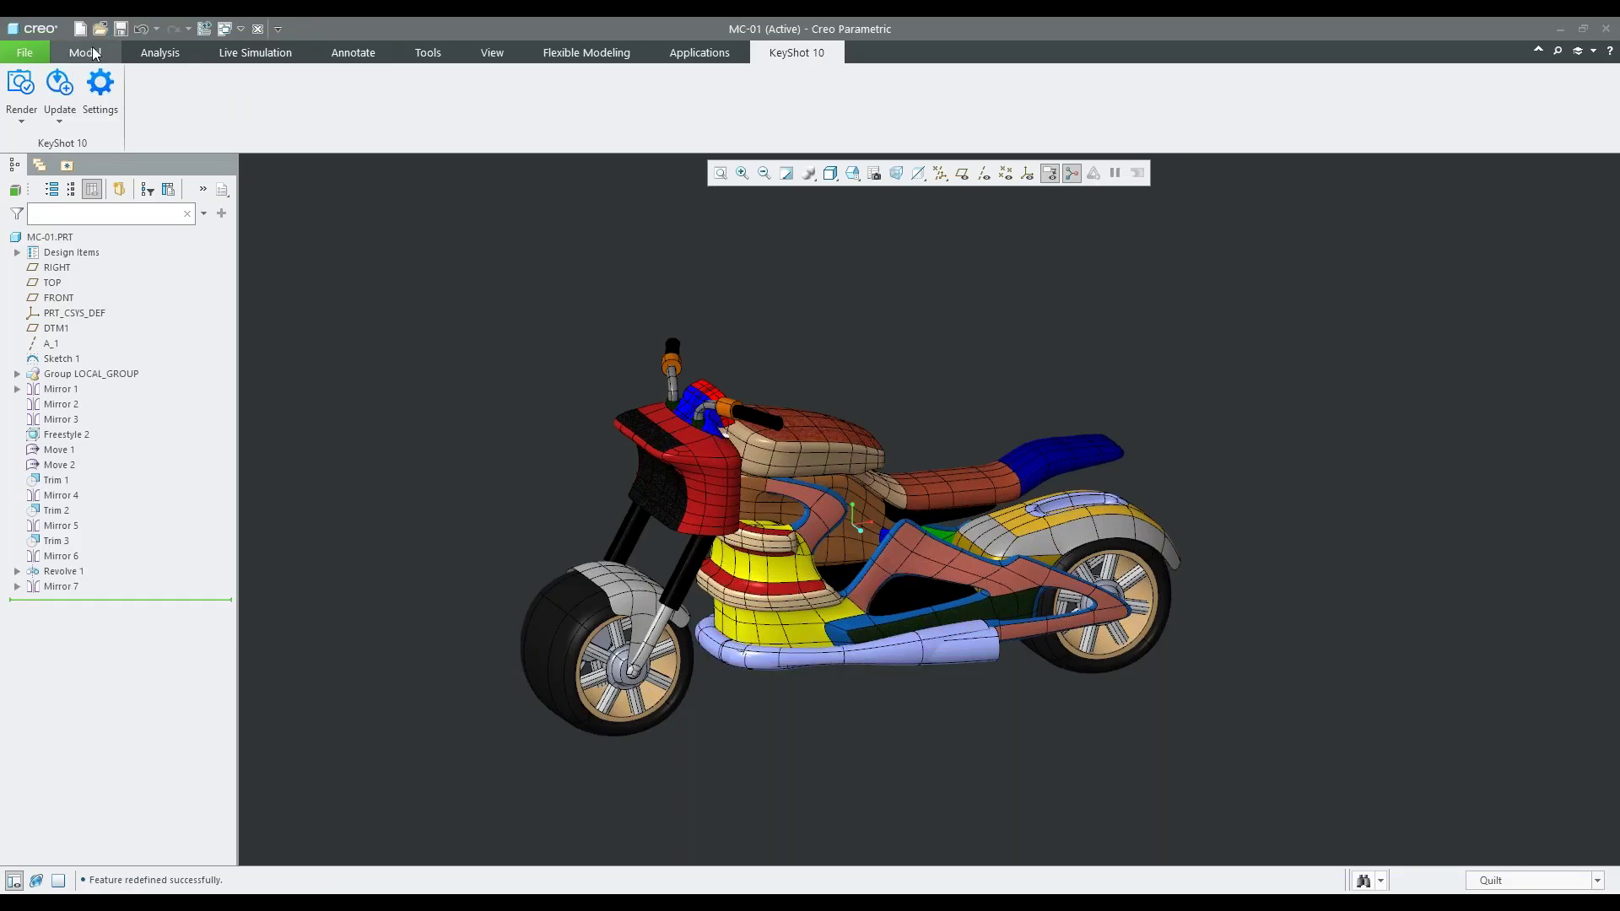
pyautogui.click(90, 54)
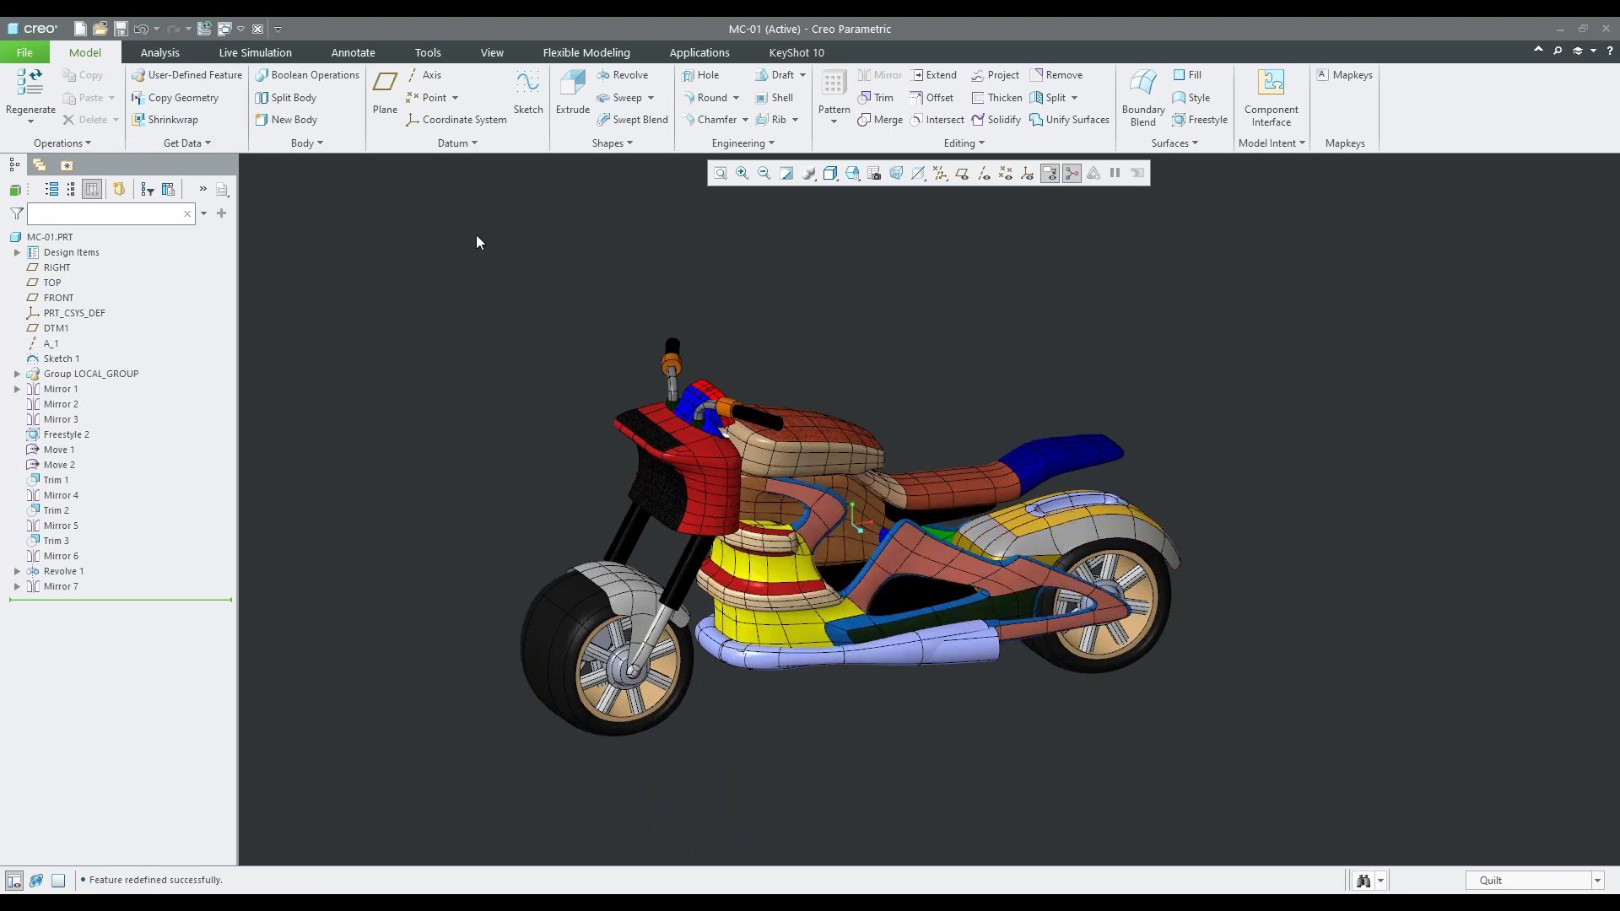
pyautogui.click(795, 56)
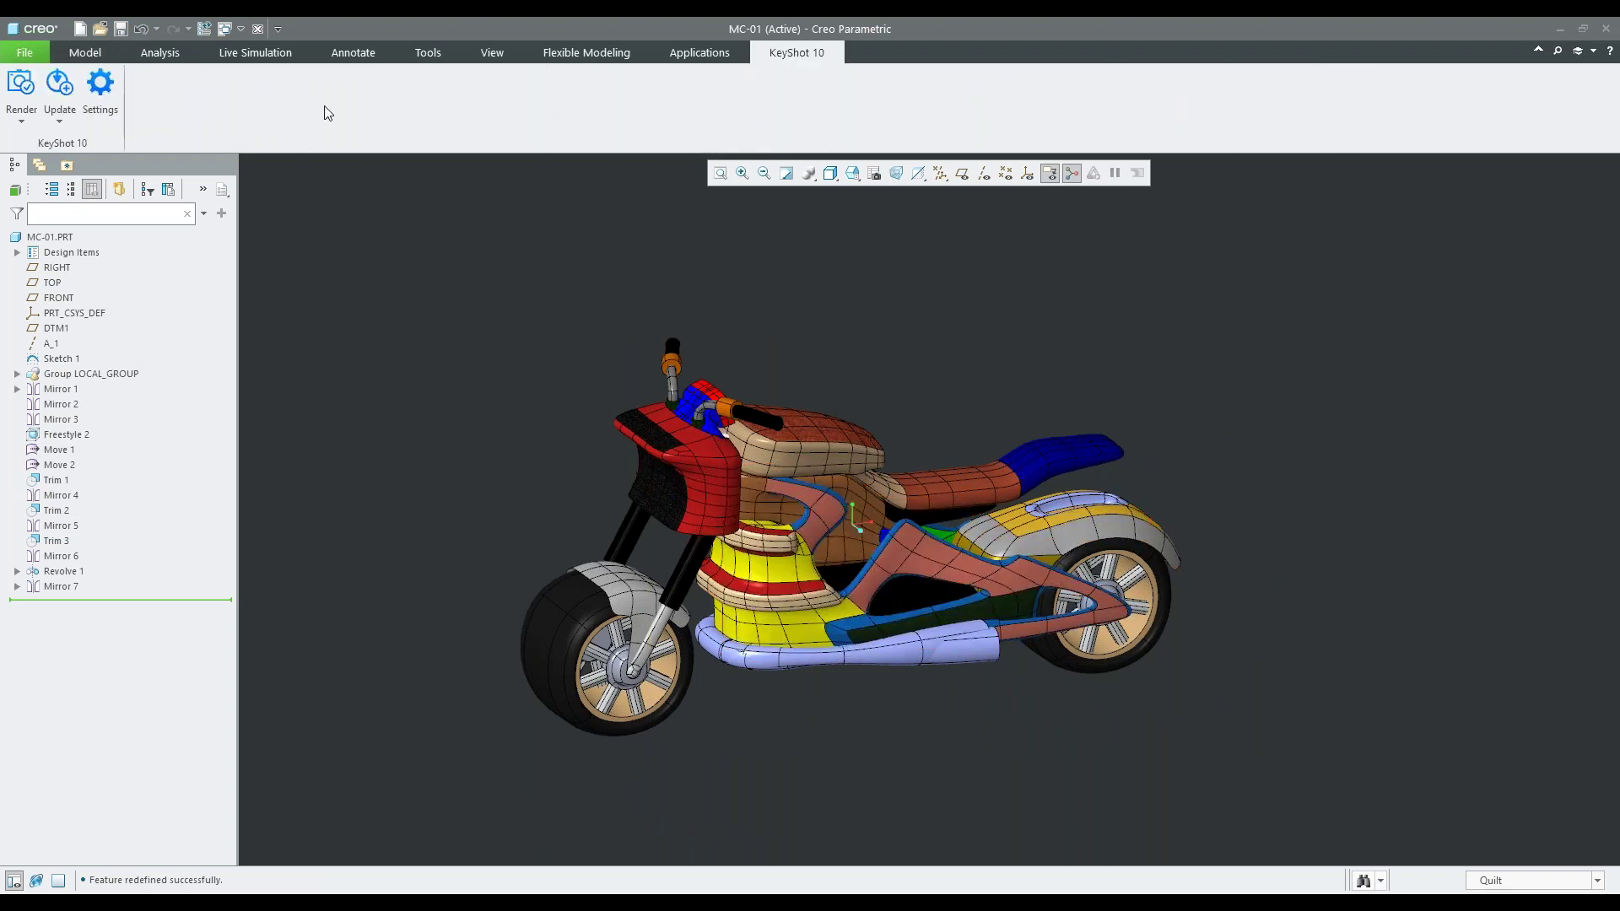
pyautogui.click(59, 124)
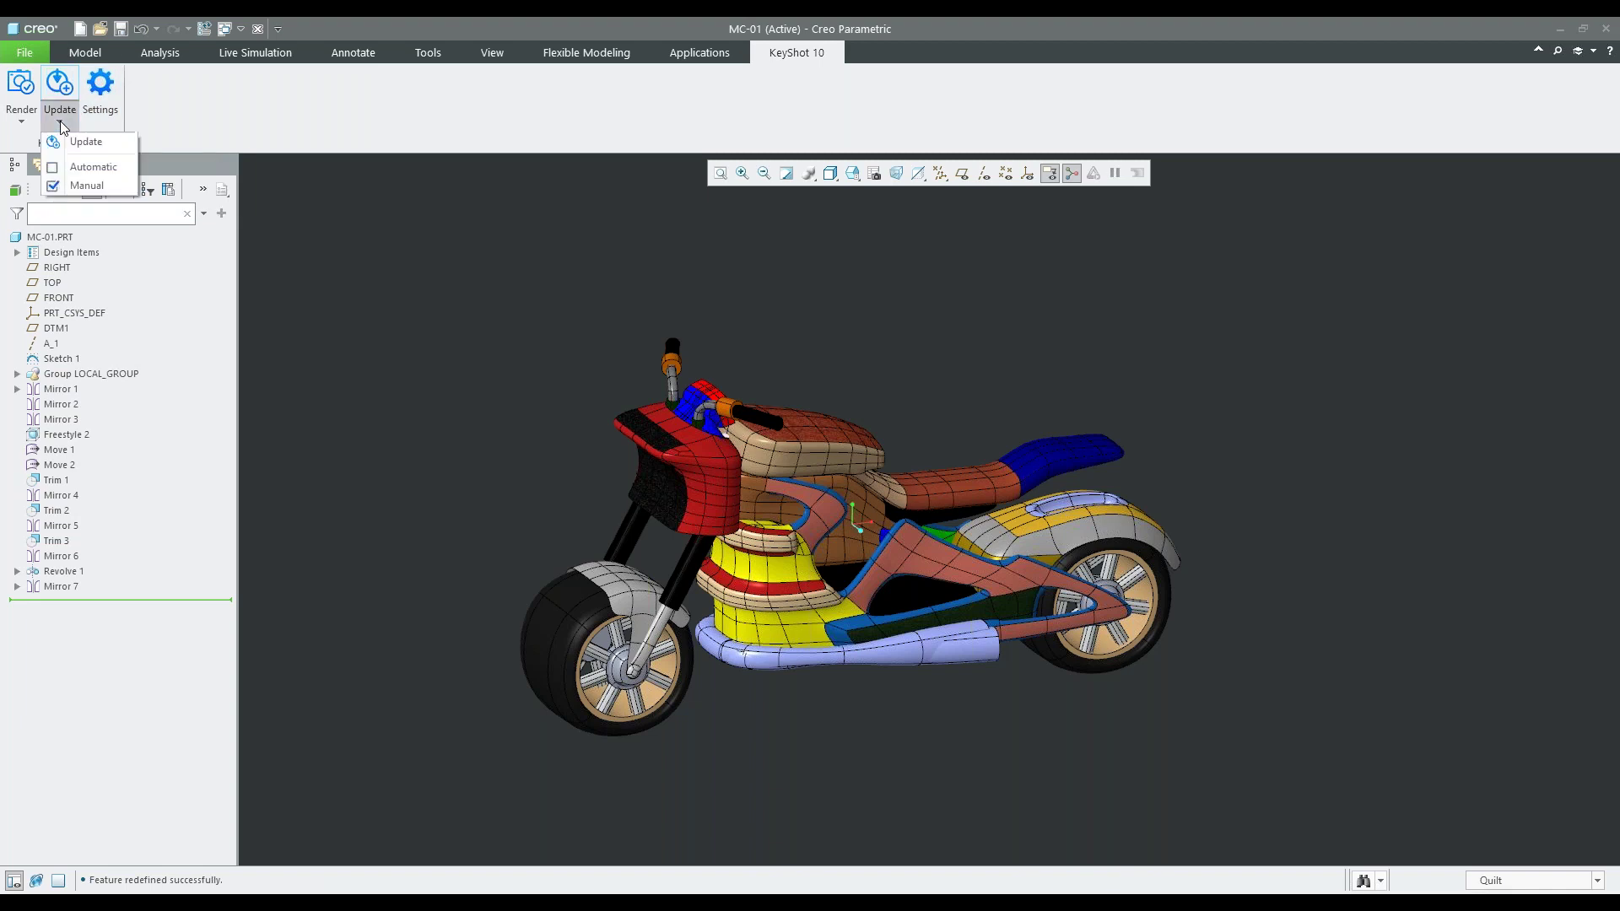
pyautogui.click(404, 287)
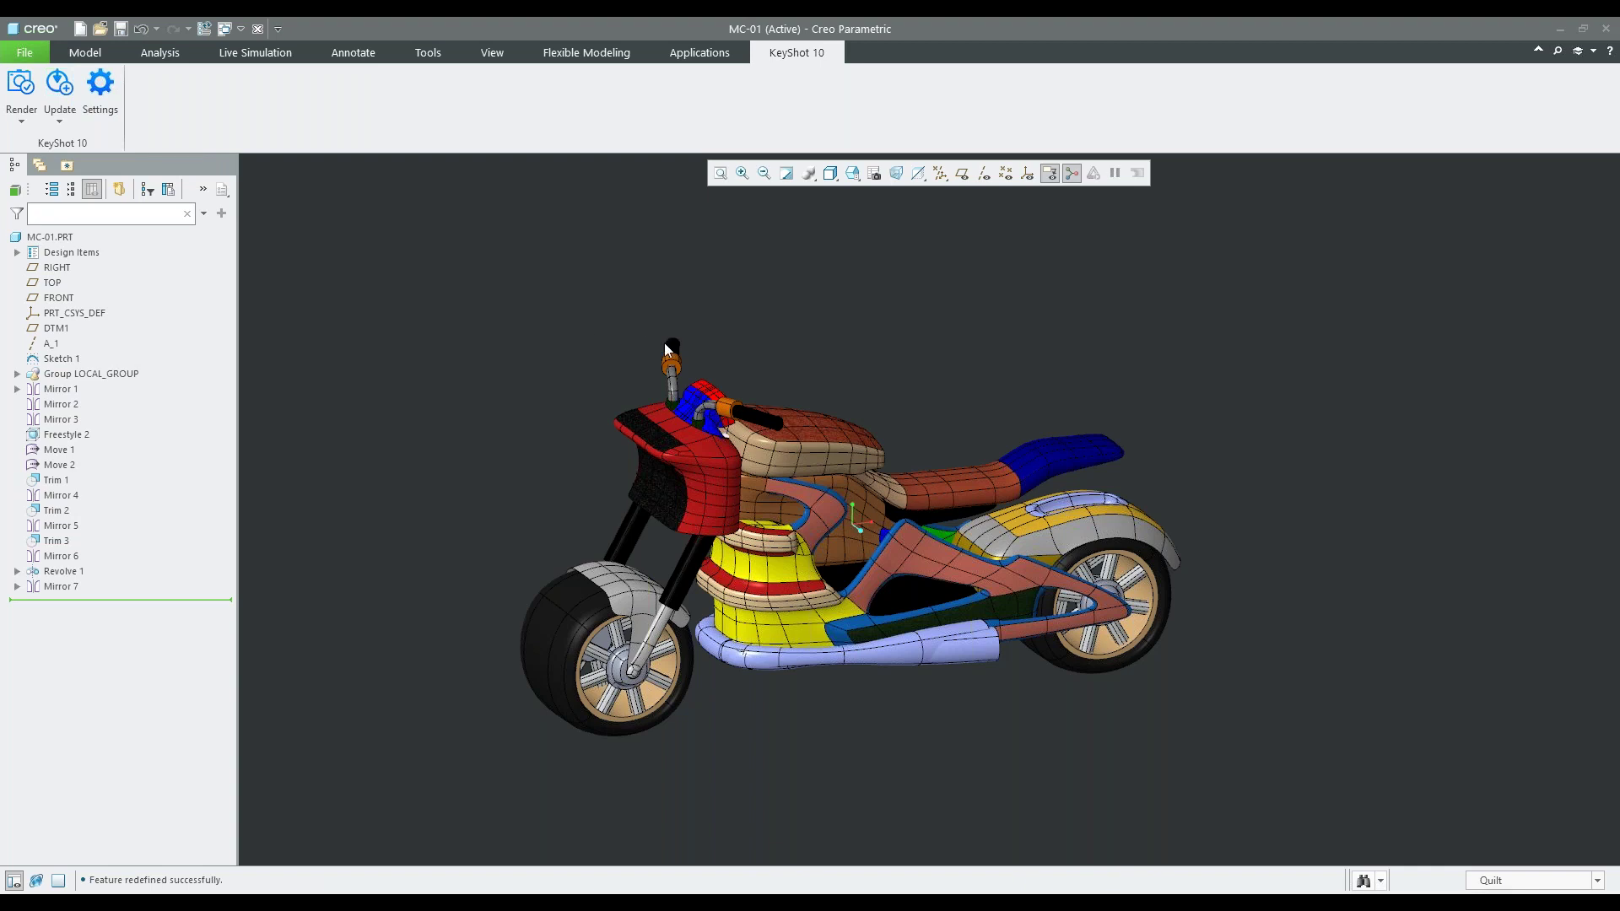
pyautogui.moveTo(598, 903)
pyautogui.click(531, 846)
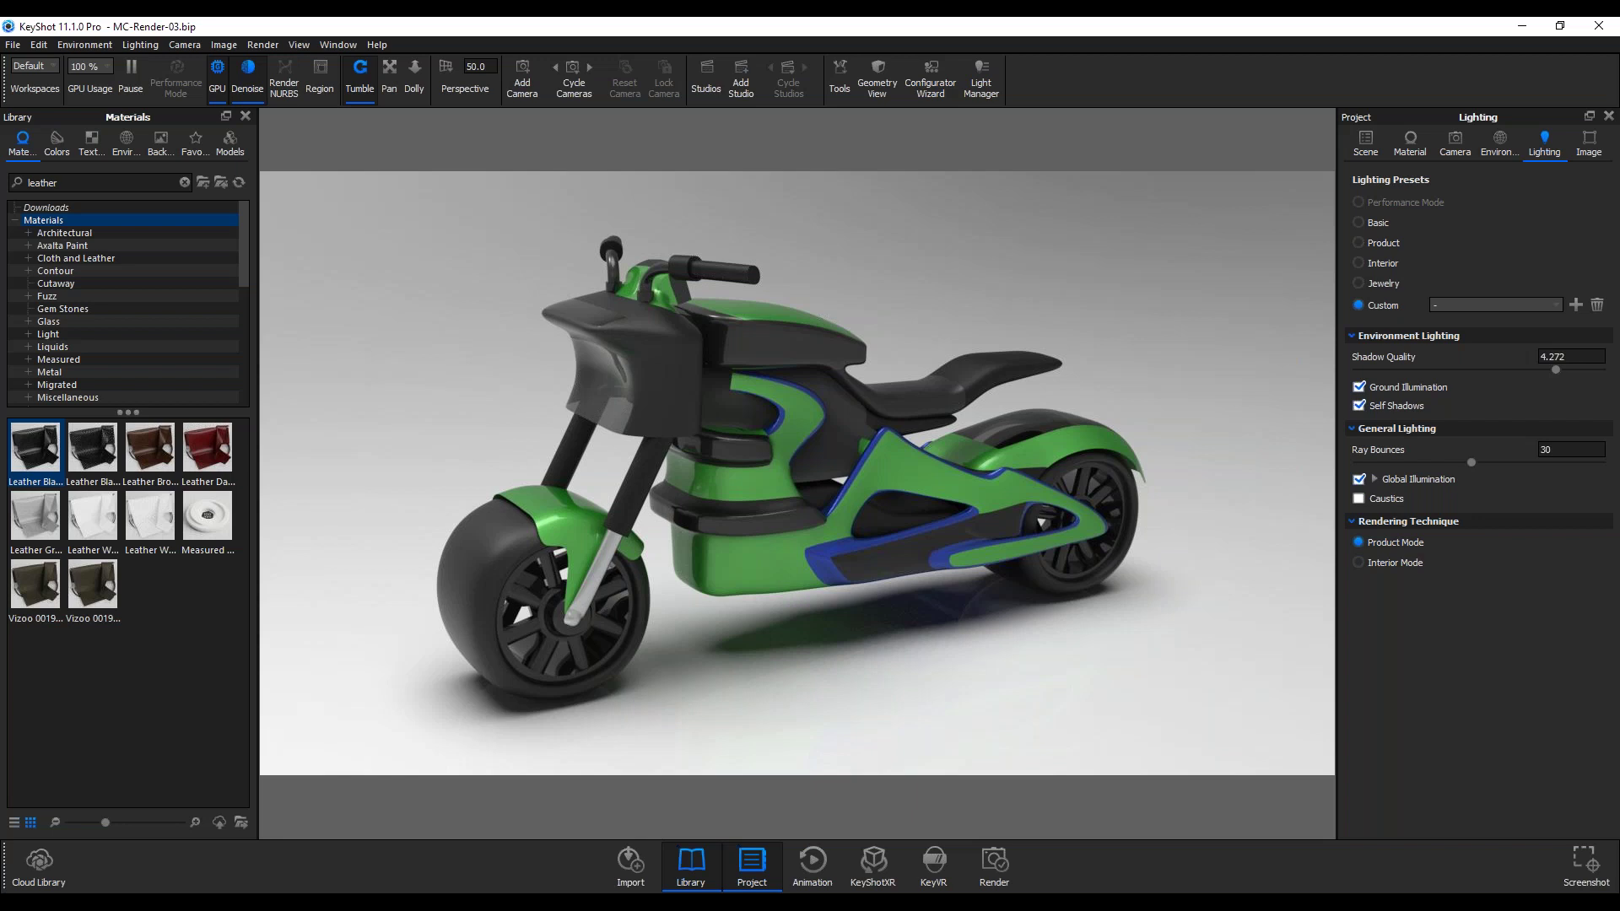
# Switch to the Intro-To-KeyShot slide show in PowerPoint and advance to the Training Capabilities slide
pyautogui.hotkey('alt', 'Tab')
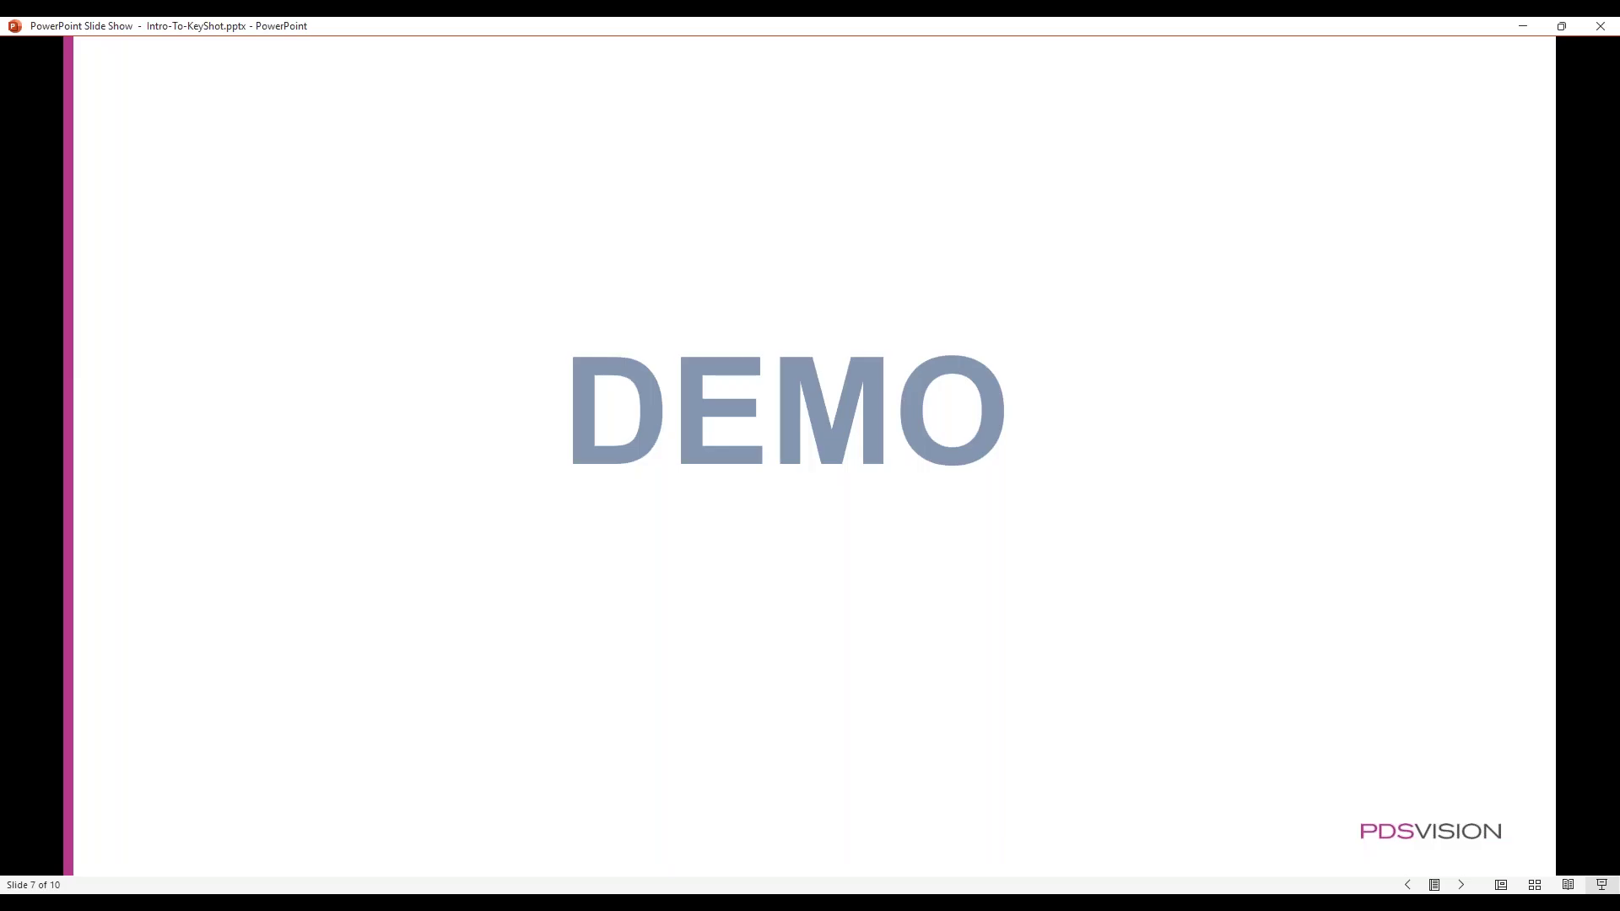
pyautogui.click(1462, 885)
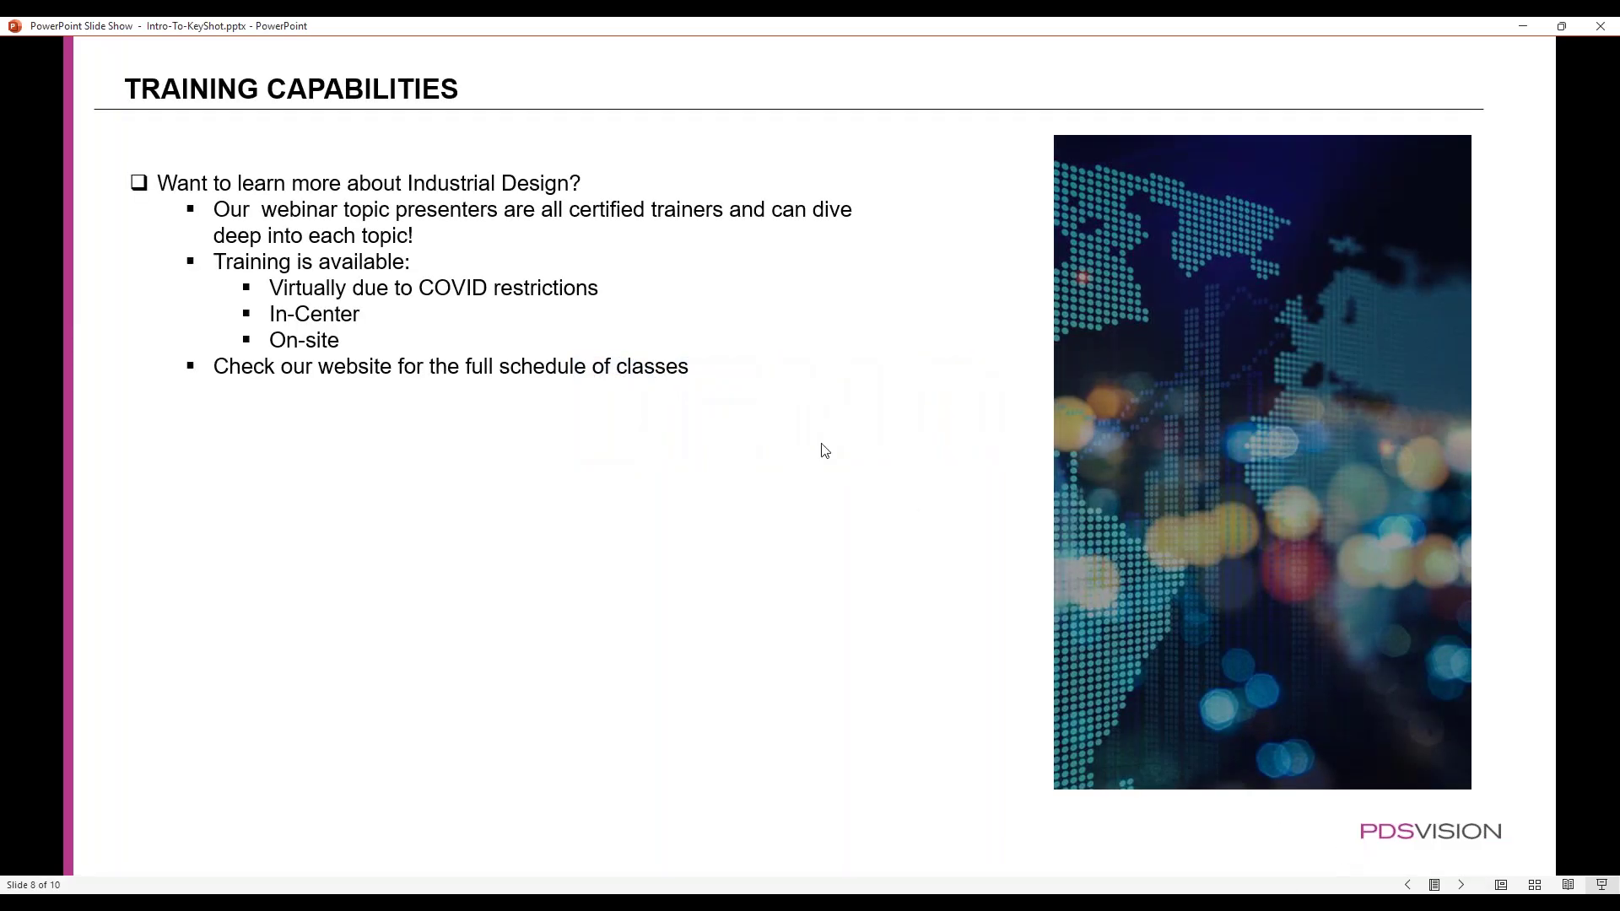